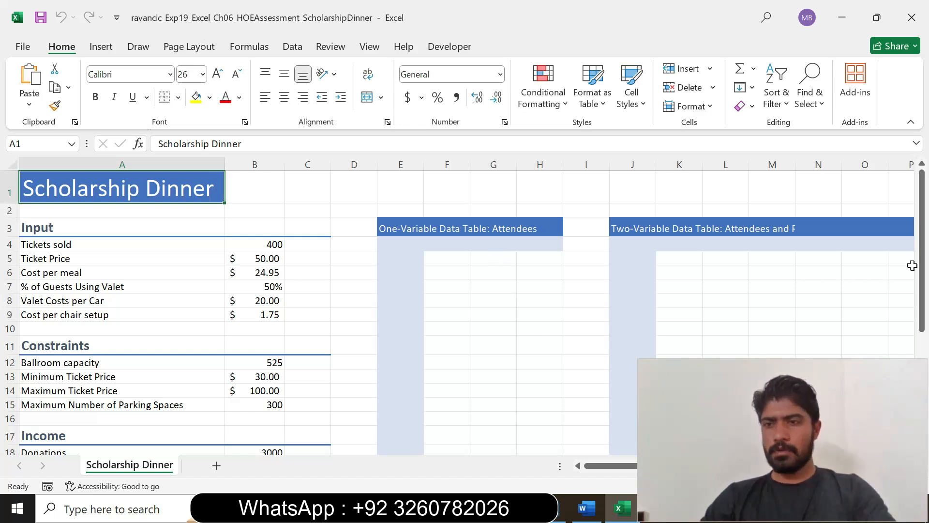
# - Switch to the Word instructions and format the step 1 instruction at 14 pt with a yellow highlight
pyautogui.click(584, 516)
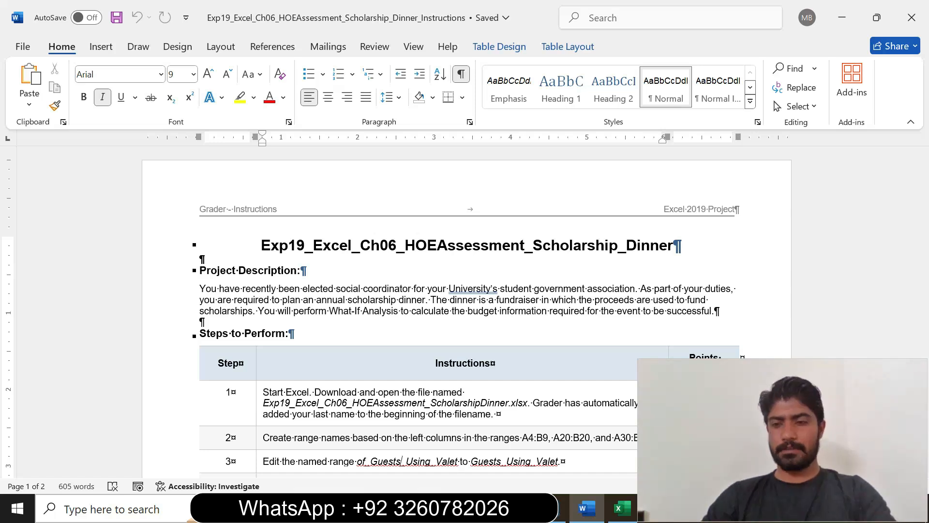
pyautogui.moveTo(925, 203); pyautogui.dragTo(924, 229)
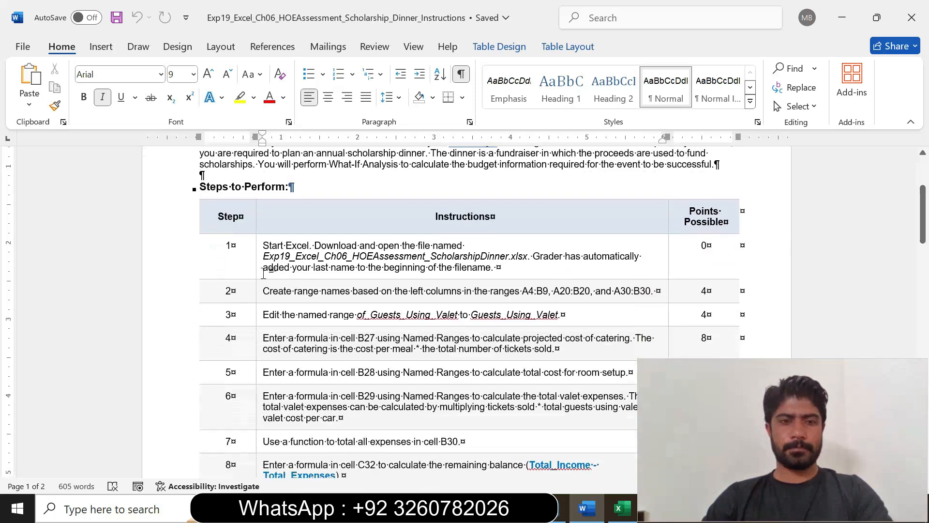
pyautogui.tripleClick(264, 274)
pyautogui.click(344, 227)
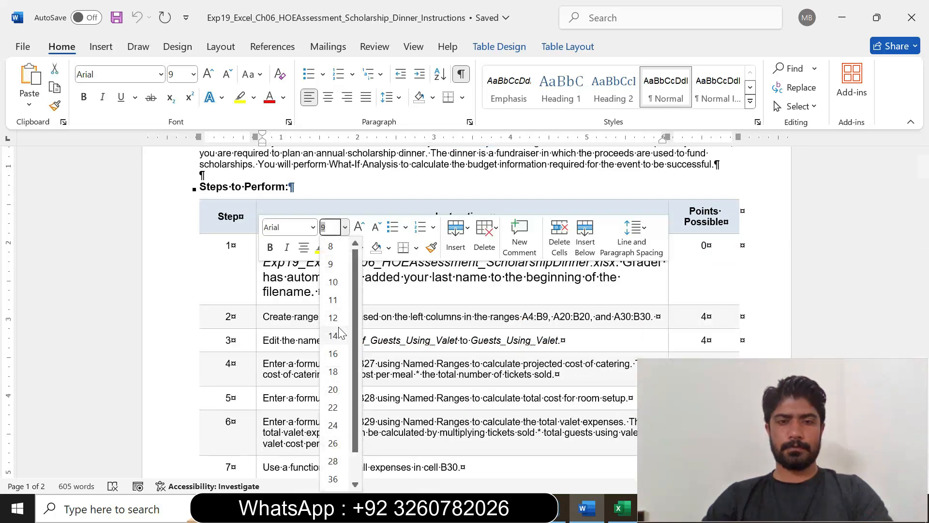
pyautogui.click(333, 336)
pyautogui.click(319, 247)
pyautogui.click(332, 326)
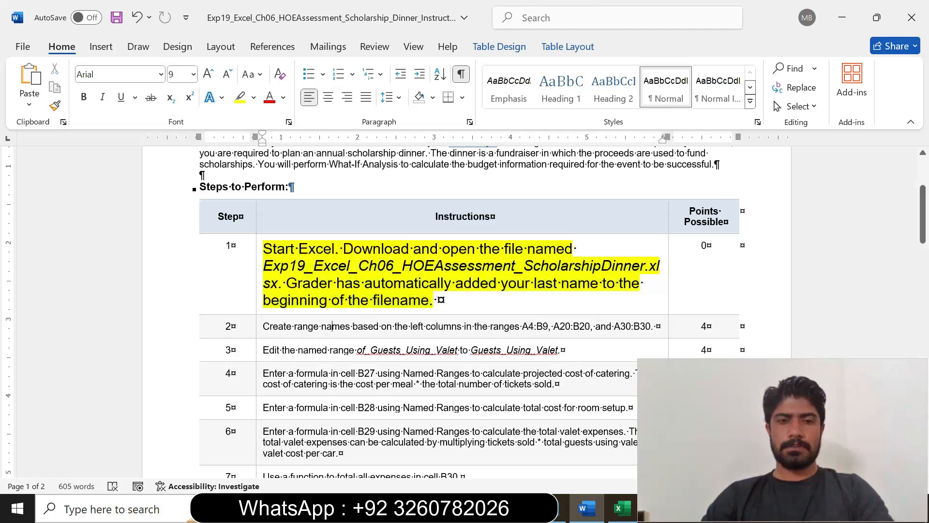
# - Reread the step 1 instruction and switch to Excel to check the Scholarship Dinner workbook
pyautogui.moveTo(263, 248); pyautogui.dragTo(438, 300)
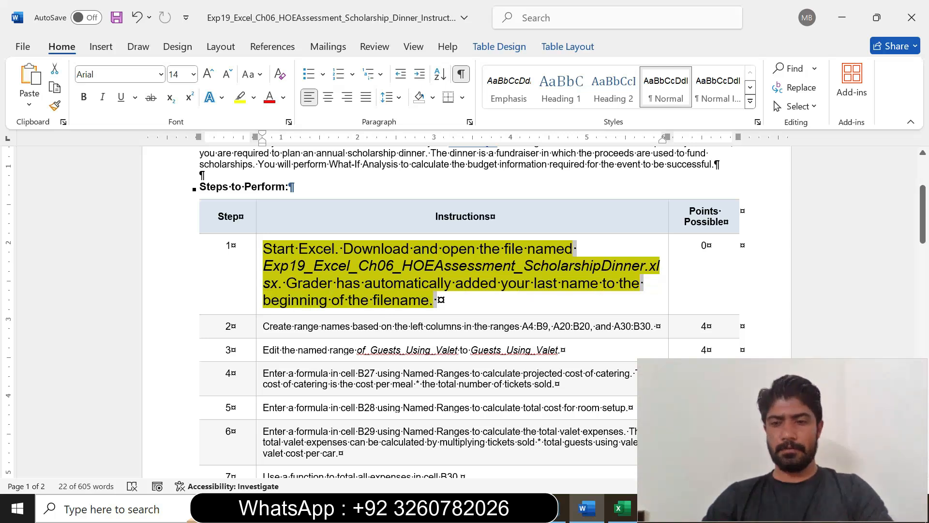
pyautogui.moveTo(695, 377); pyautogui.dragTo(754, 353)
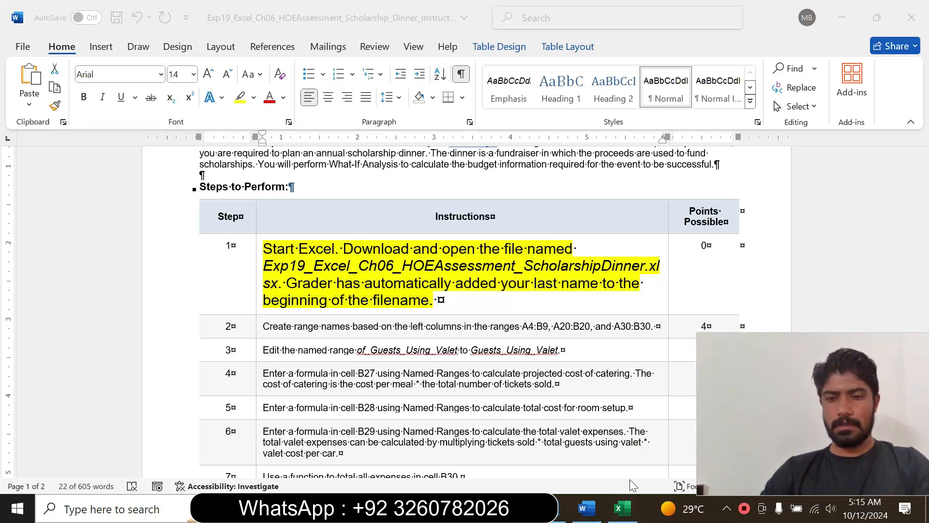
pyautogui.click(622, 508)
pyautogui.click(409, 302)
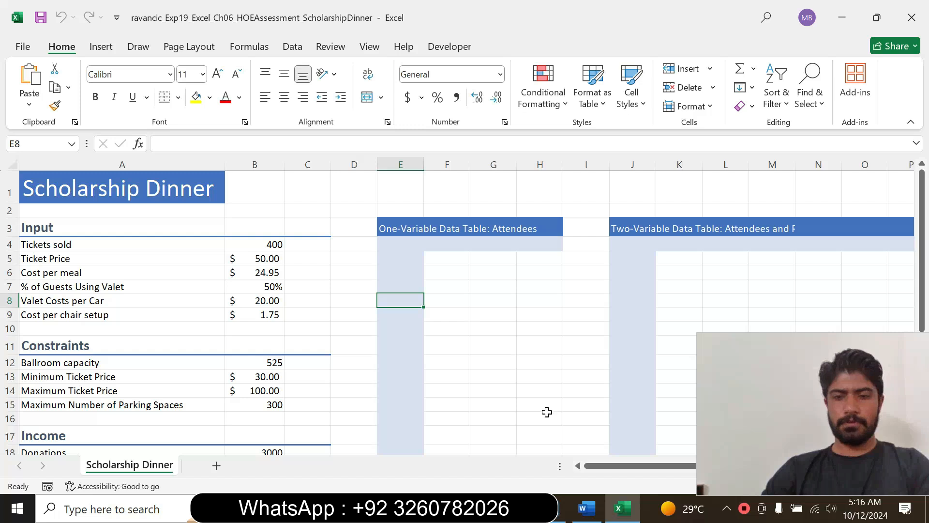
# - Back in the Word instructions, reset the step 1 instruction to 9 pt and remove its highlight
pyautogui.click(589, 514)
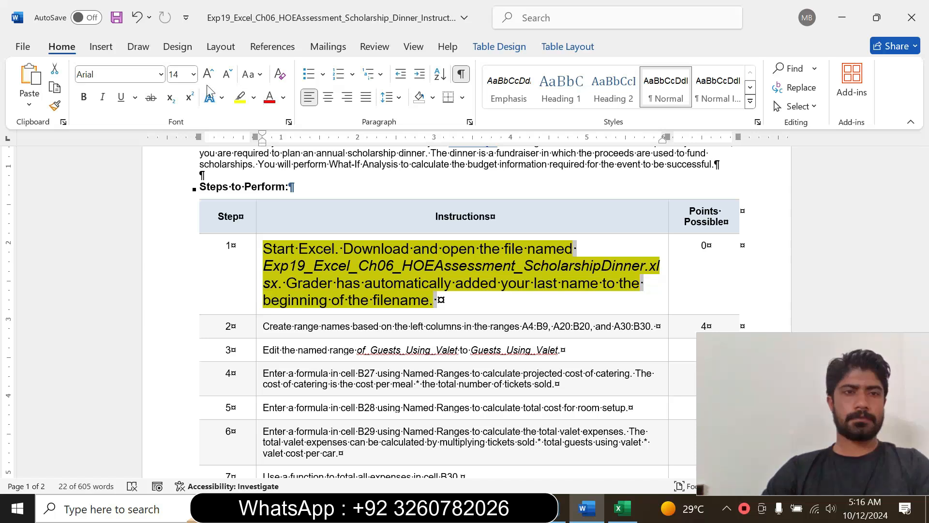
pyautogui.click(193, 74)
pyautogui.click(180, 103)
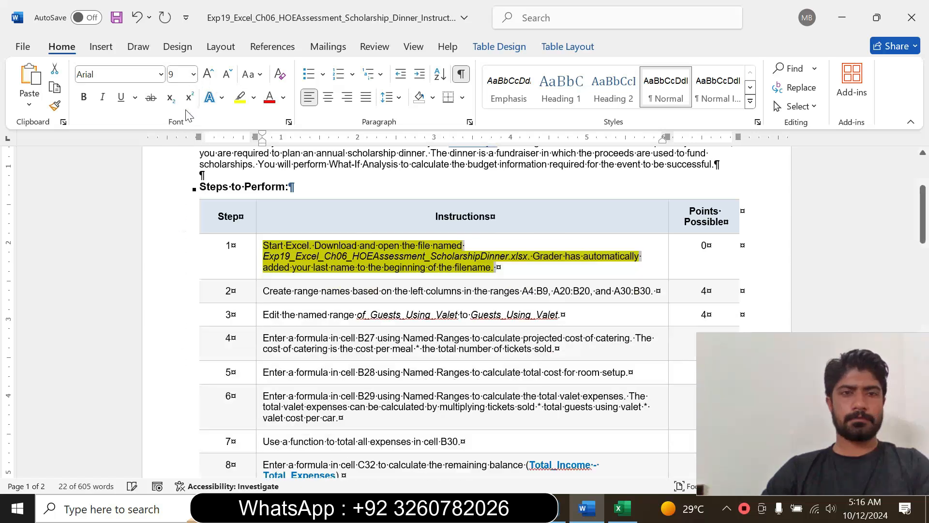
pyautogui.click(254, 98)
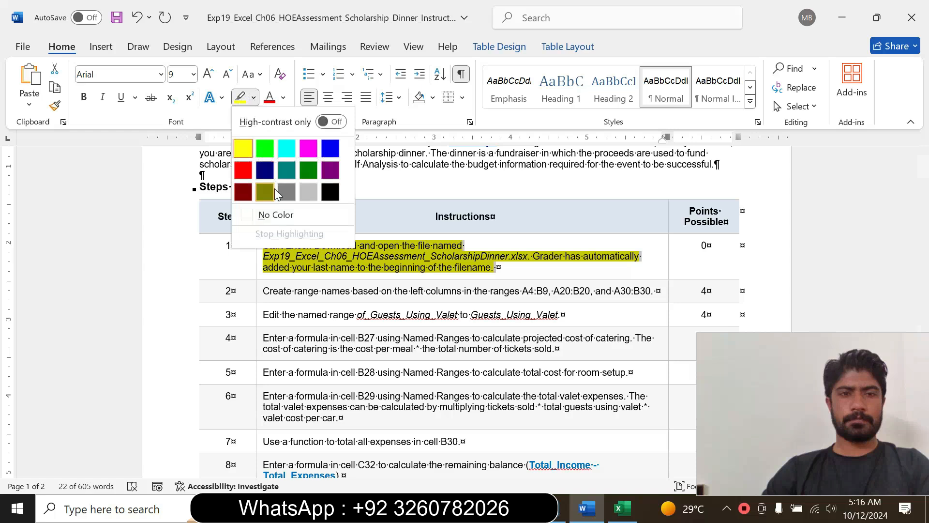
pyautogui.click(279, 217)
pyautogui.click(496, 267)
# - Enlarge the step 2 instruction about creating range names to 14 pt and highlight it in turquoise
pyautogui.moveTo(923, 203); pyautogui.dragTo(924, 205)
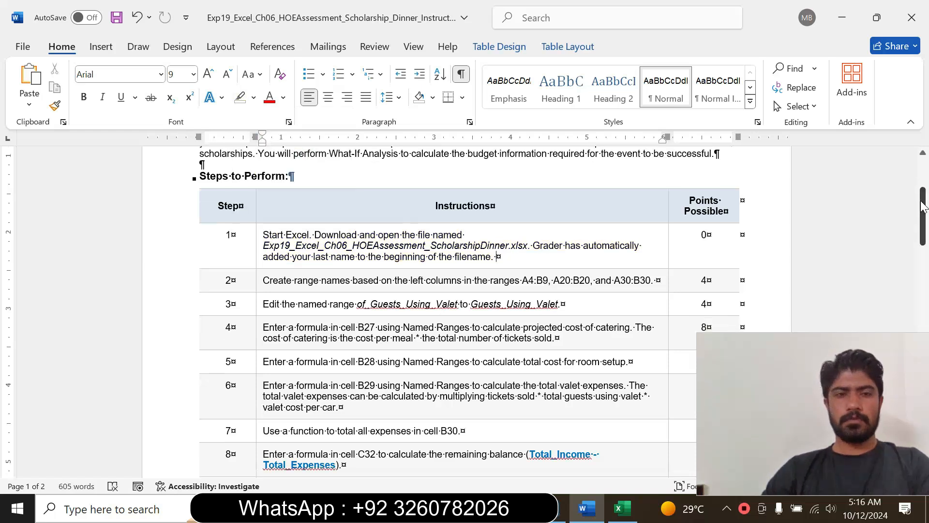
pyautogui.click(259, 280)
pyautogui.click(343, 234)
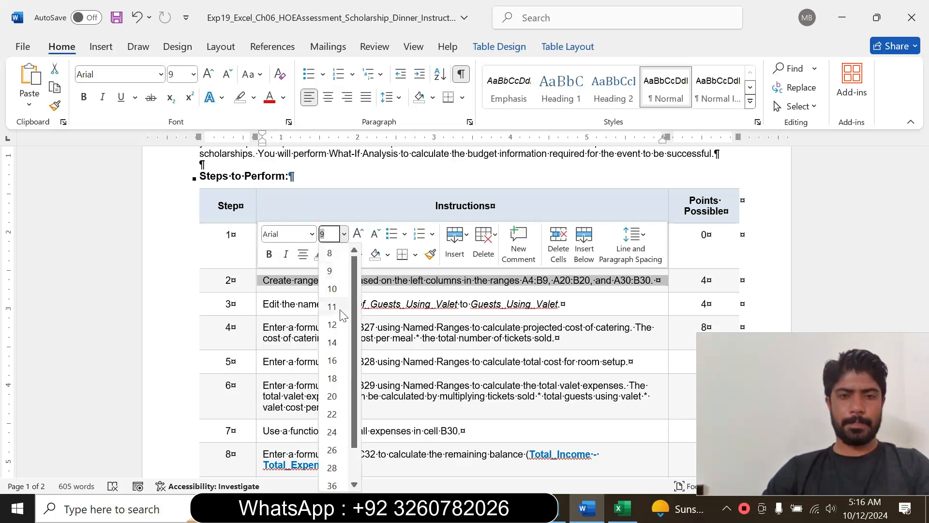
pyautogui.click(332, 336)
pyautogui.click(332, 254)
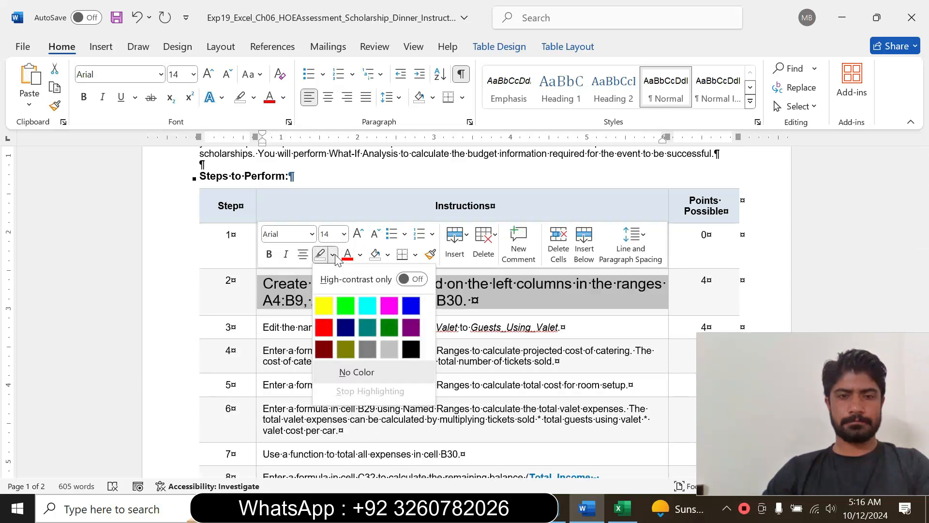
pyautogui.click(326, 306)
pyautogui.click(282, 301)
pyautogui.moveTo(262, 283); pyautogui.dragTo(472, 301)
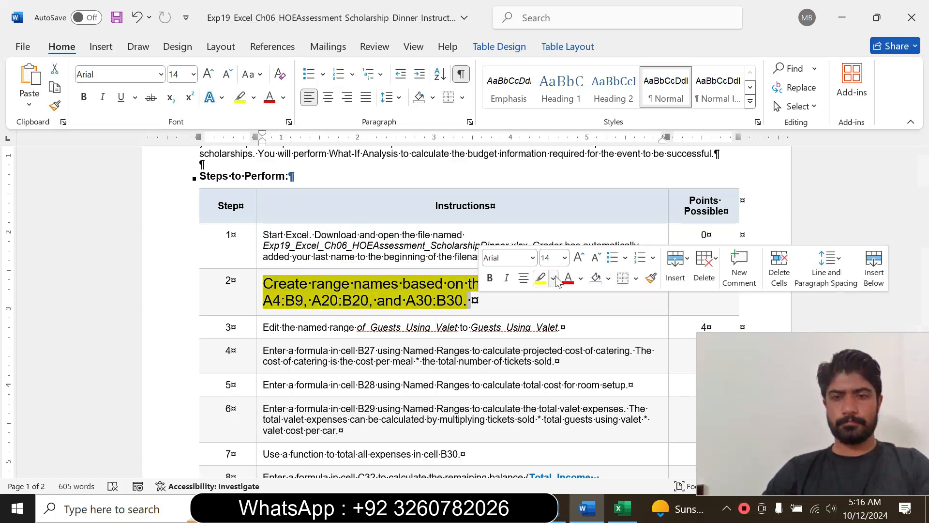
pyautogui.click(557, 282)
pyautogui.click(586, 323)
pyautogui.click(316, 283)
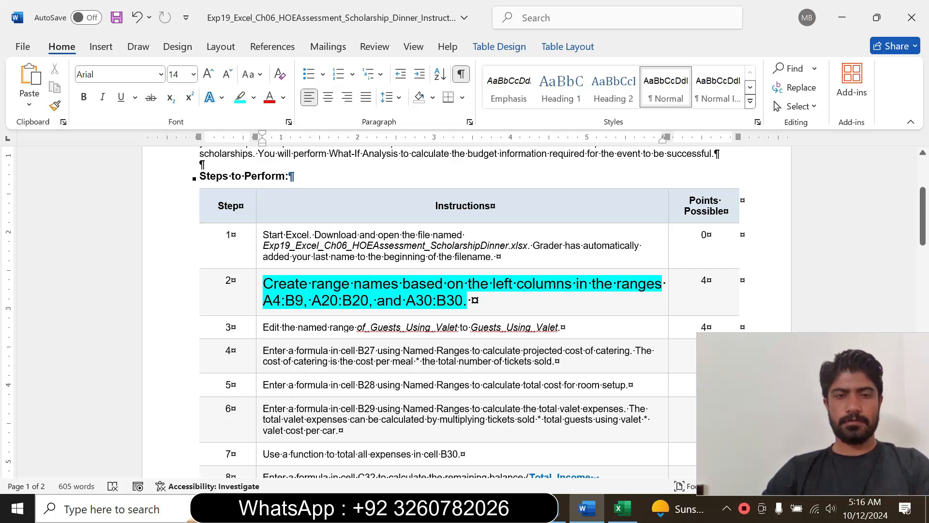
# - Pick out the range A4:B9 in the step 2 instruction and select those cells in the Excel workbook
pyautogui.moveTo(263, 300); pyautogui.dragTo(297, 303)
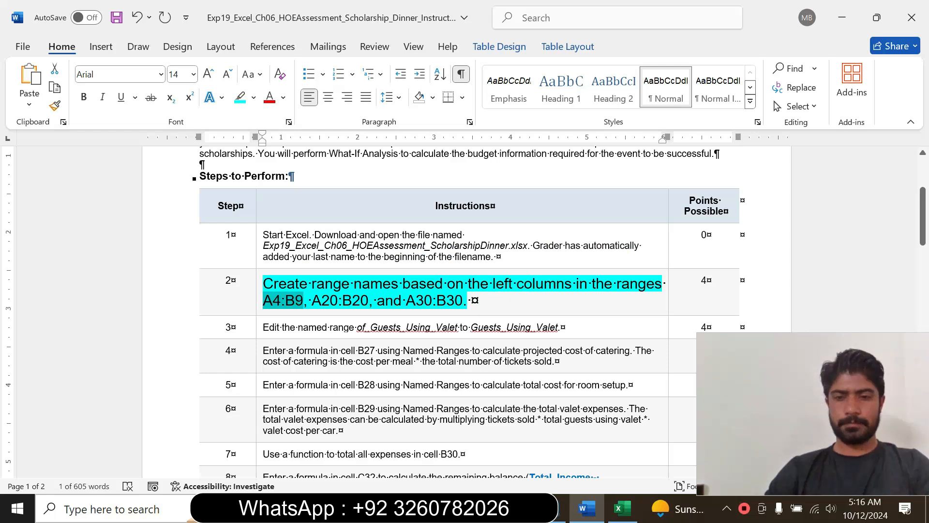
pyautogui.click(622, 508)
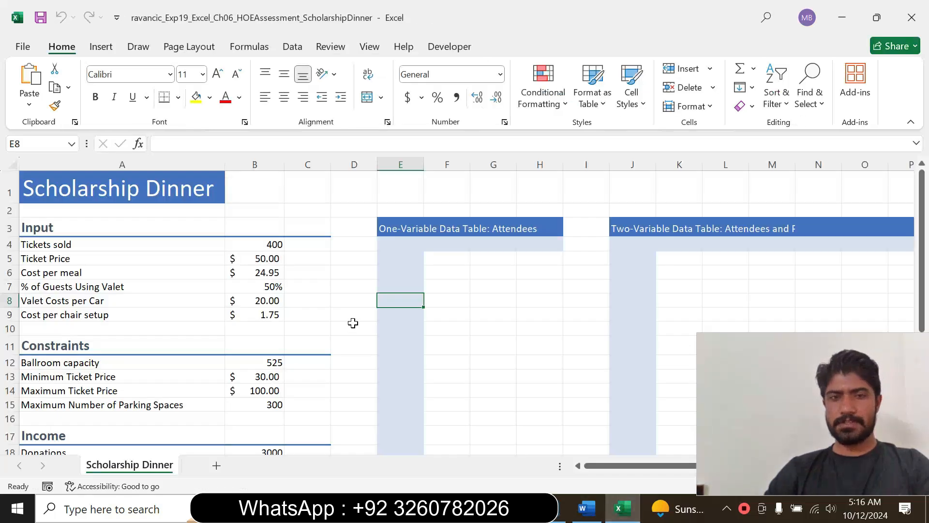
pyautogui.click(22, 143)
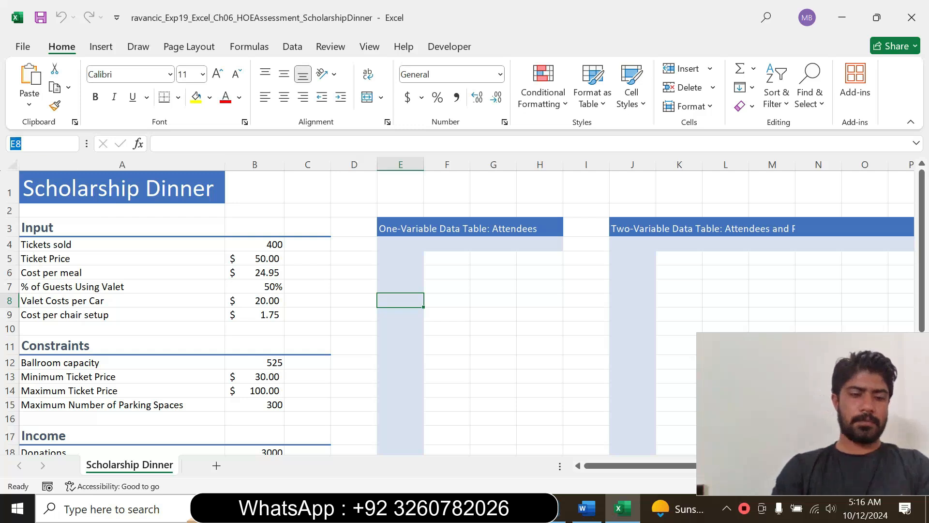
pyautogui.write('A4:B9')
pyautogui.press('Return')
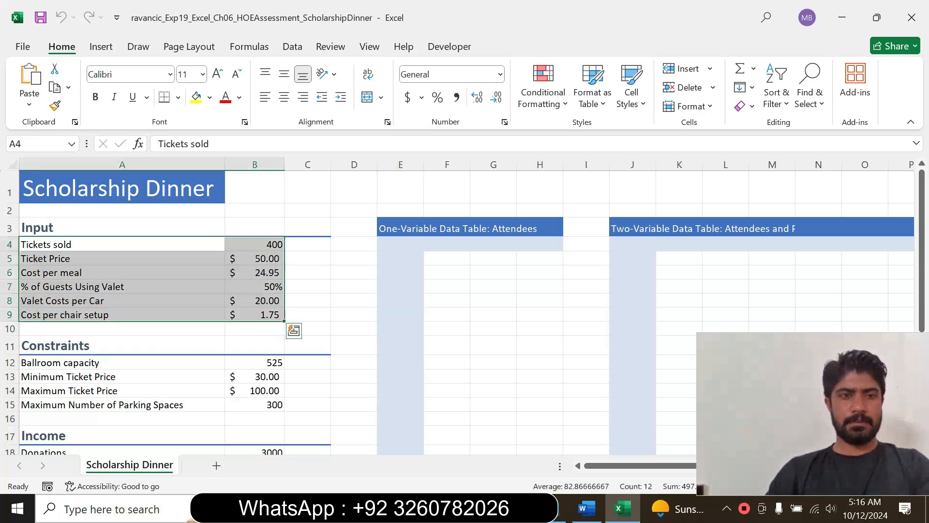
pyautogui.click(81, 247)
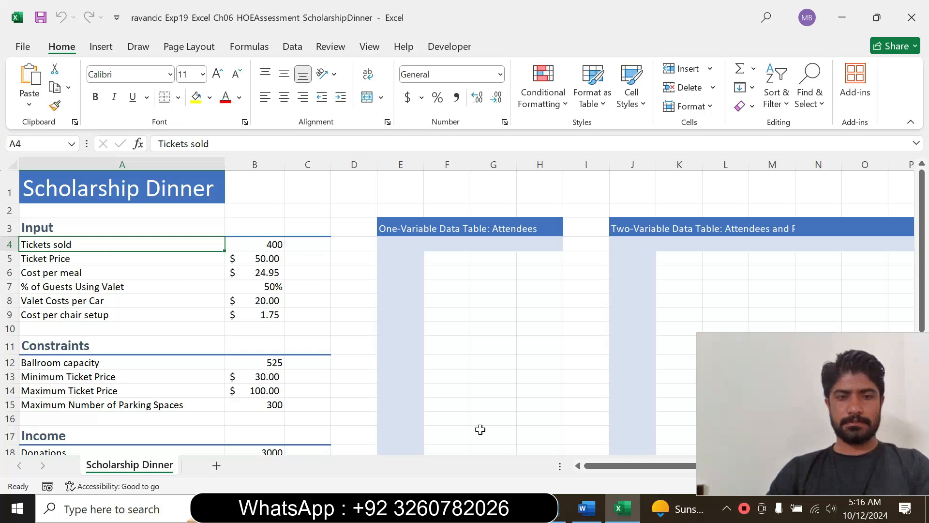
# - Recheck the step 2 instruction in Word, then select A4:B9 in Excel and create range names from its left column
pyautogui.click(596, 508)
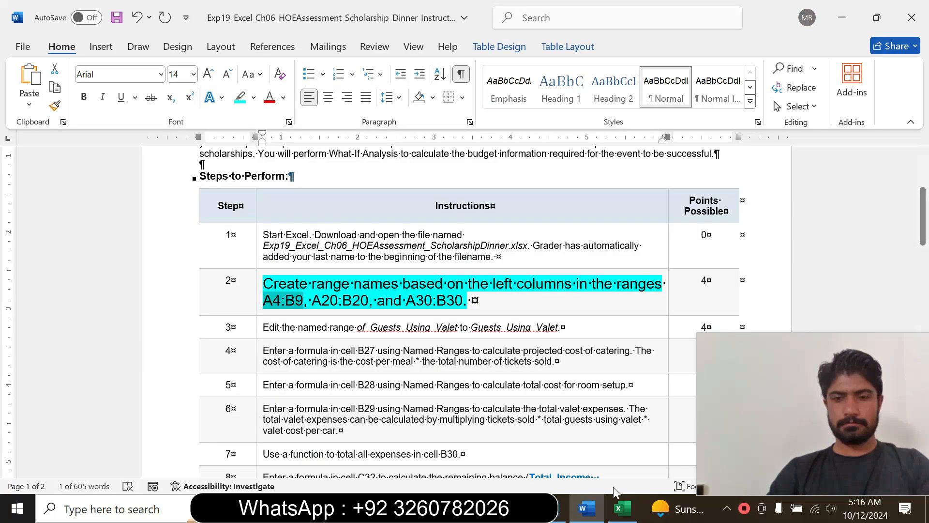
pyautogui.click(623, 508)
pyautogui.click(19, 144)
pyautogui.write('A4:B9')
pyautogui.press('Return')
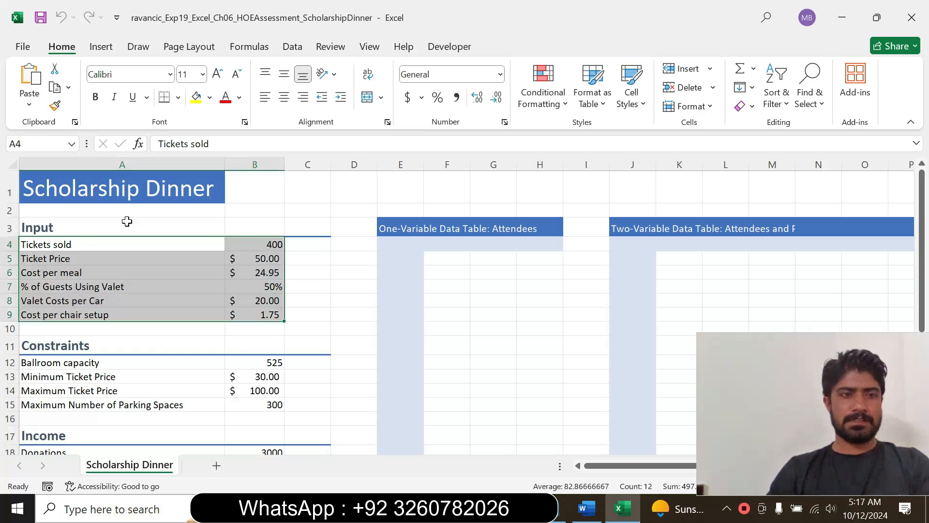
pyautogui.click(587, 508)
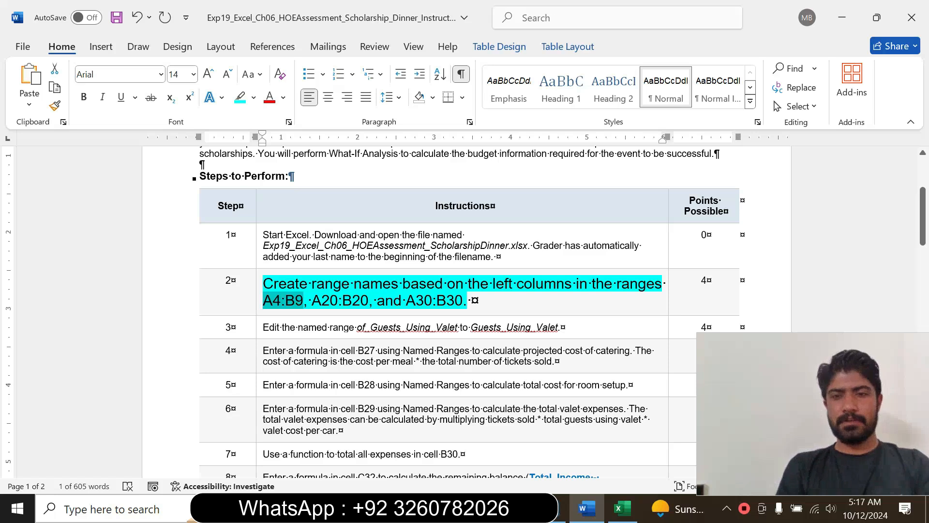
pyautogui.click(623, 508)
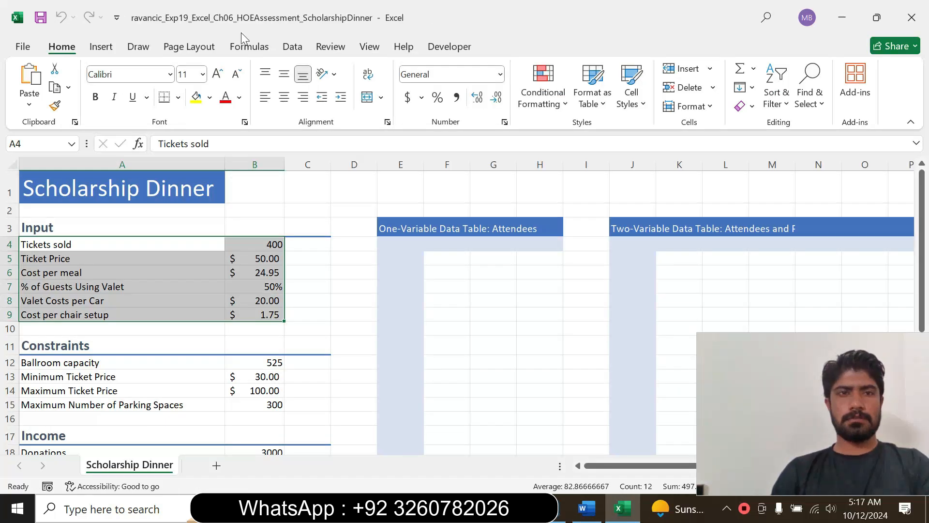
pyautogui.click(294, 47)
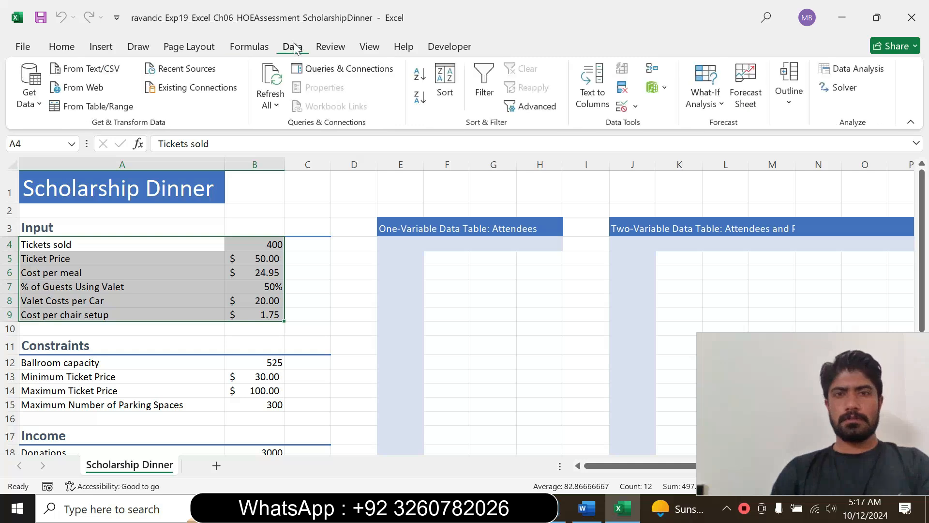
pyautogui.click(264, 49)
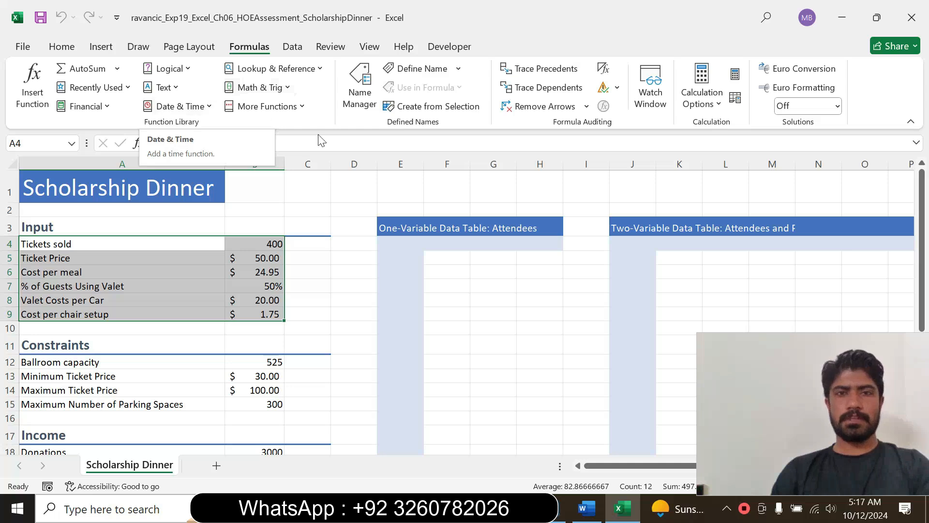
pyautogui.click(416, 107)
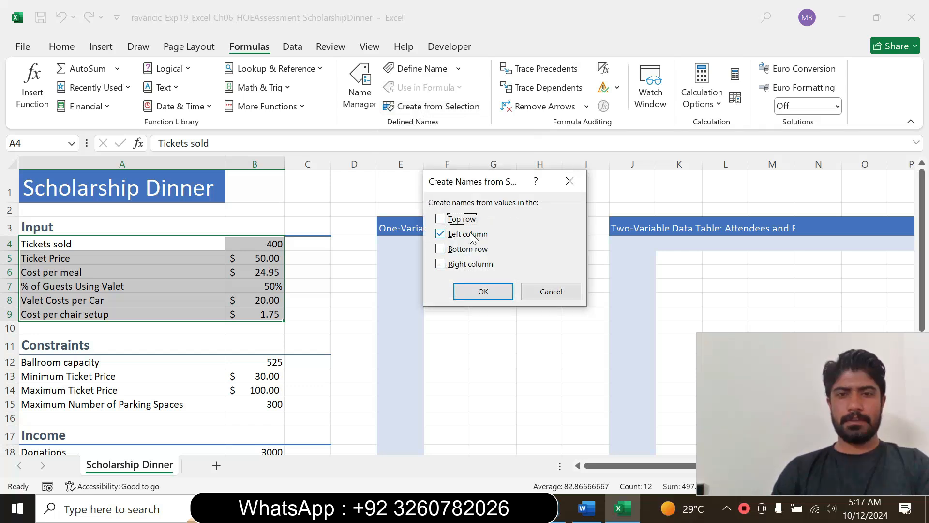
pyautogui.click(441, 236)
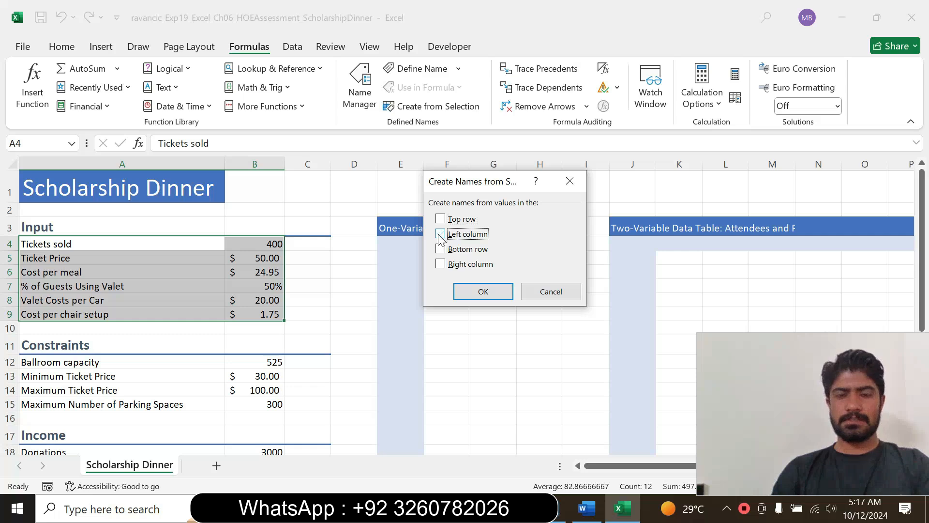
pyautogui.click(483, 292)
# - Check the range names assigned to the tickets sold, ticket price and cost per meal values in B4:B6
pyautogui.click(318, 289)
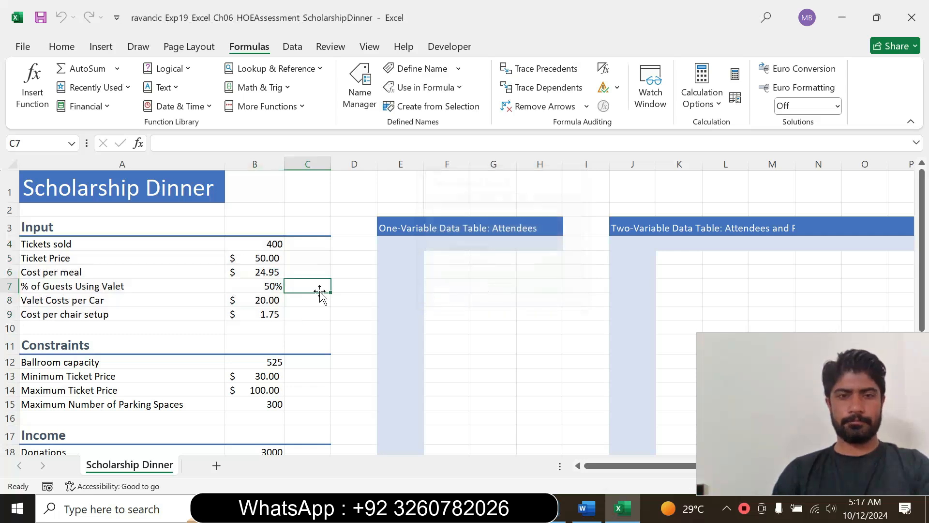
pyautogui.click(262, 245)
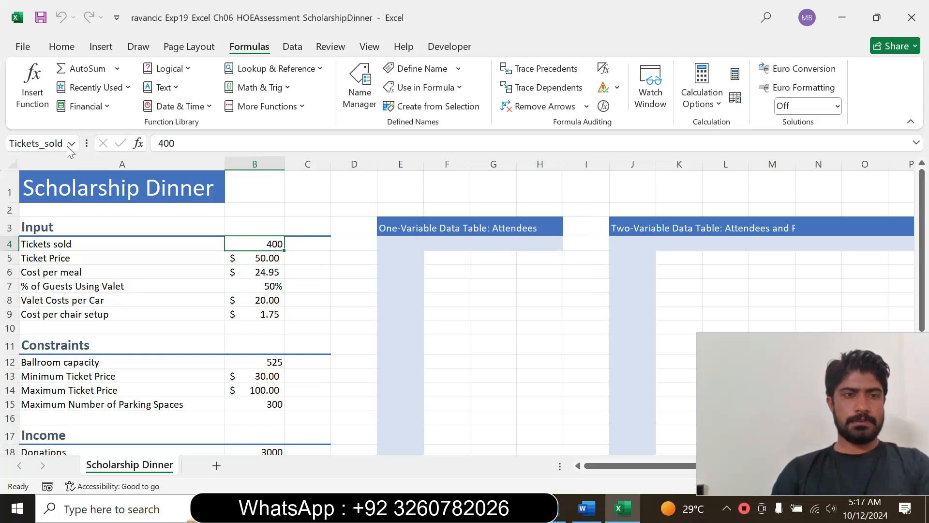
pyautogui.click(234, 255)
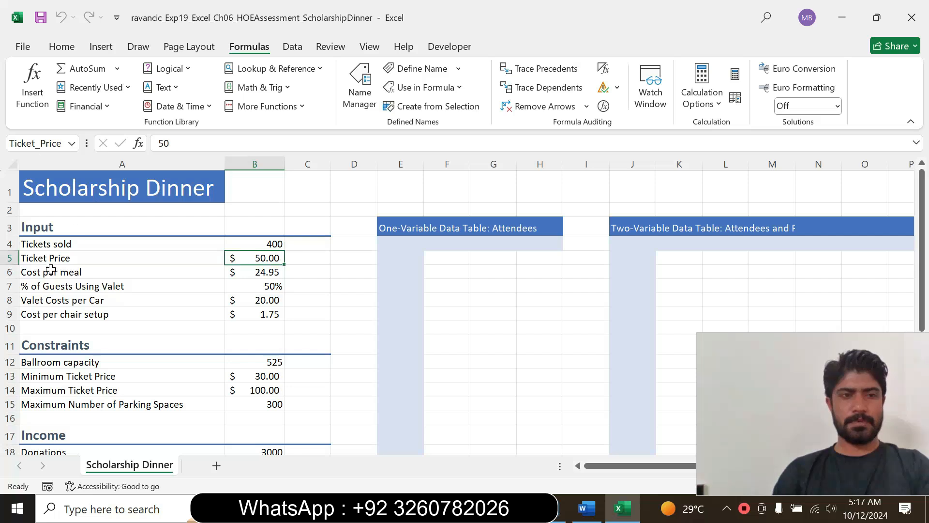
pyautogui.click(257, 275)
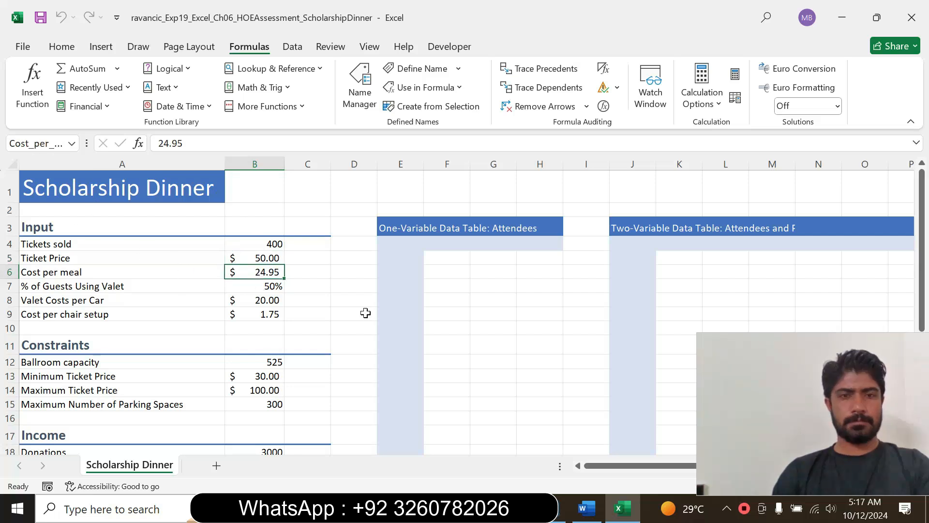
# - Switch to Word, copy the range A20:B20 from the step 2 instruction and select those cells in the Excel workbook
pyautogui.click(586, 509)
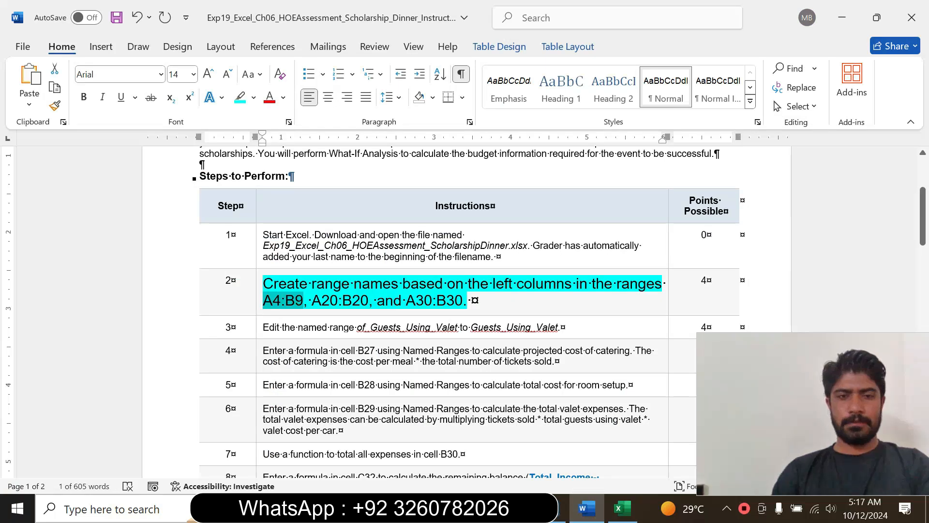
pyautogui.moveTo(312, 300); pyautogui.dragTo(358, 304)
pyautogui.hotkey('ctrl', 'c')
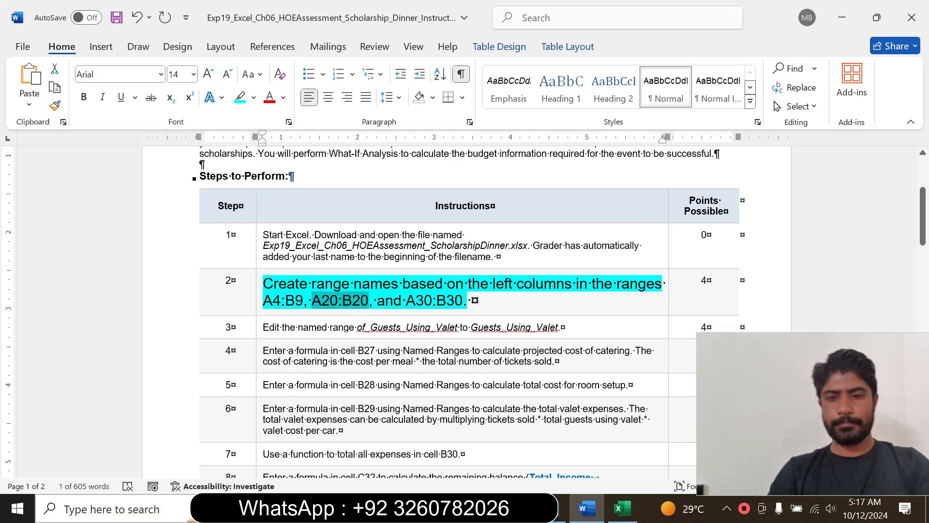
pyautogui.click(622, 508)
pyautogui.click(39, 143)
pyautogui.hotkey('ctrl', 'v')
pyautogui.press('Return')
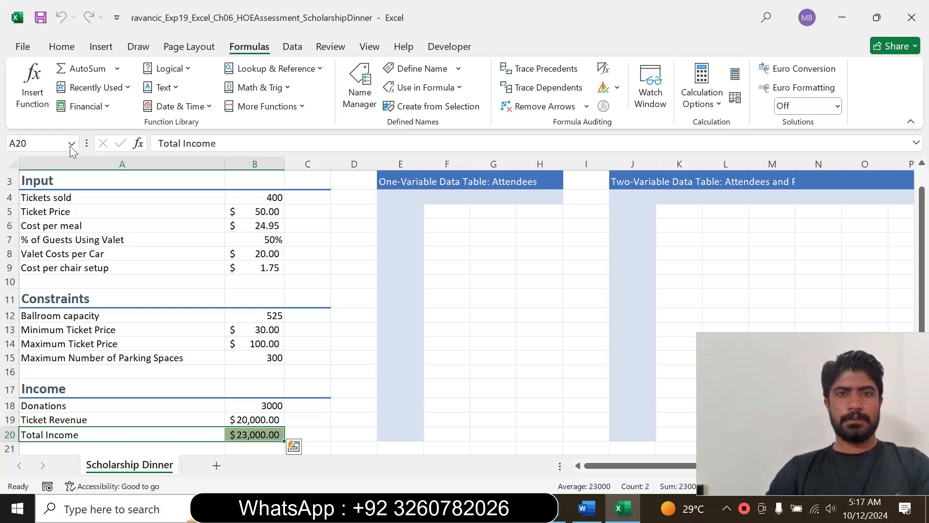
# - Create a range name for the Total Income row from its left column and check the name on B20
pyautogui.click(414, 111)
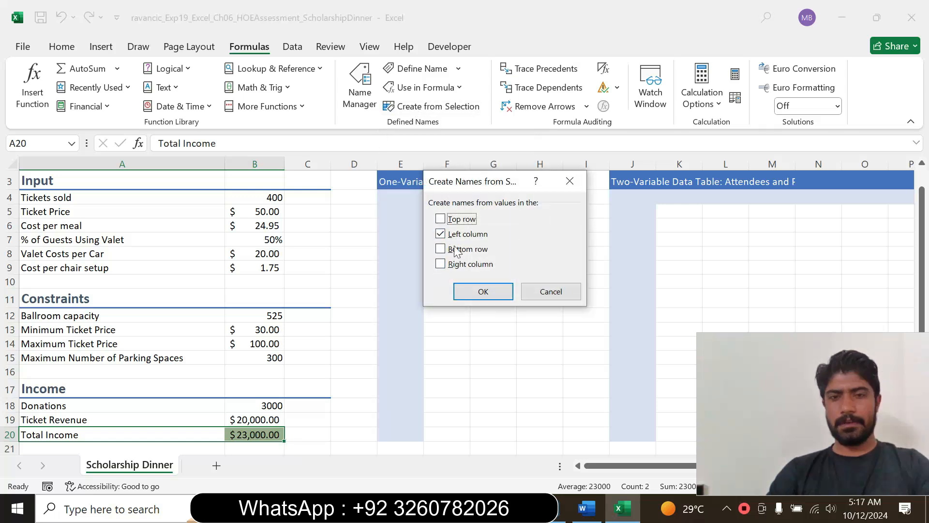
pyautogui.click(482, 290)
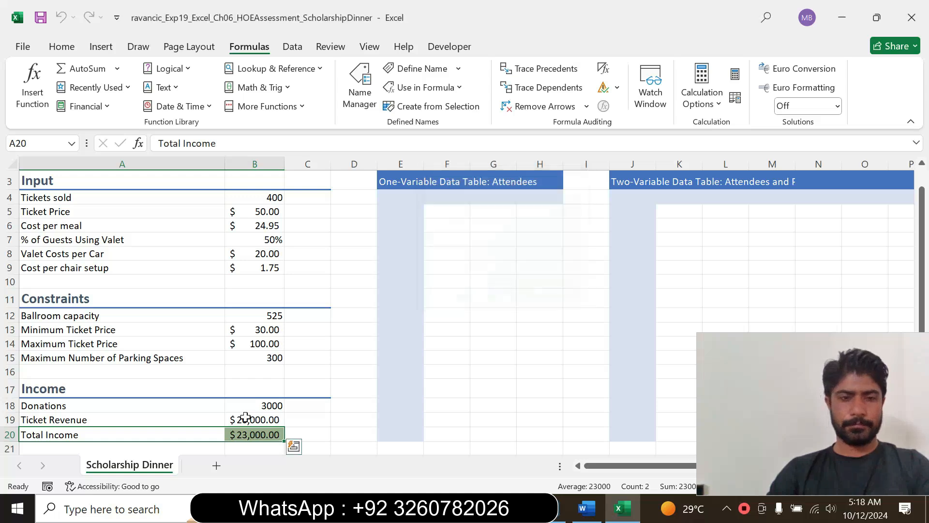
pyautogui.click(252, 434)
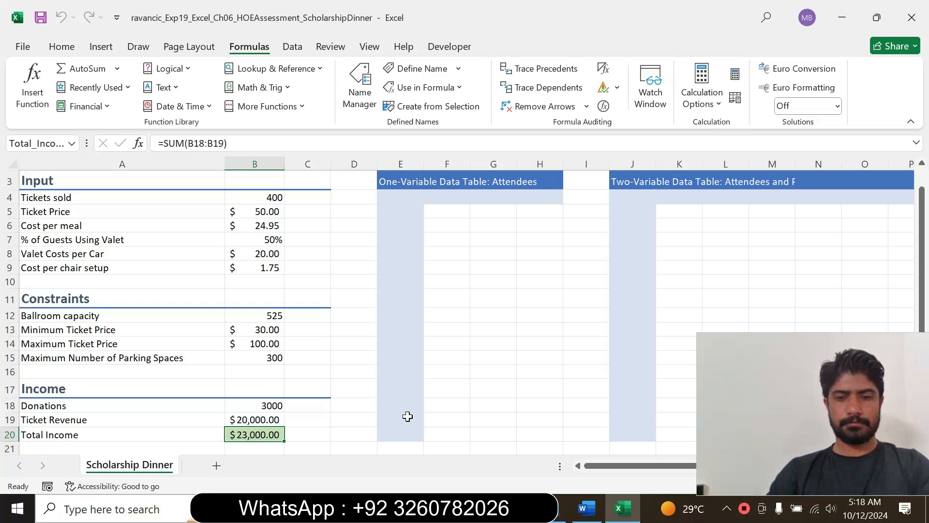
# - Return to Word, copy the range A30:B30 from the step 2 instruction and select those cells in the Excel workbook
pyautogui.click(586, 509)
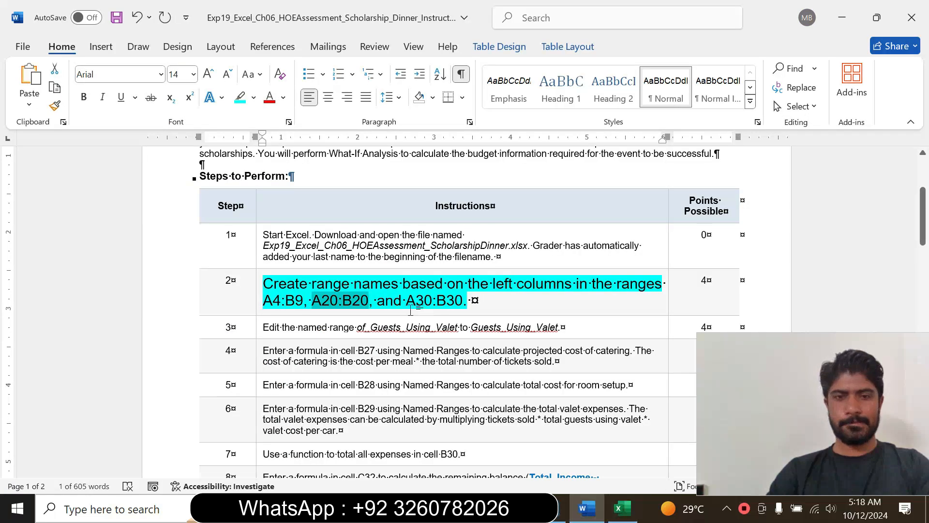
pyautogui.moveTo(406, 301); pyautogui.dragTo(452, 303)
pyautogui.hotkey('ctrl', 'c')
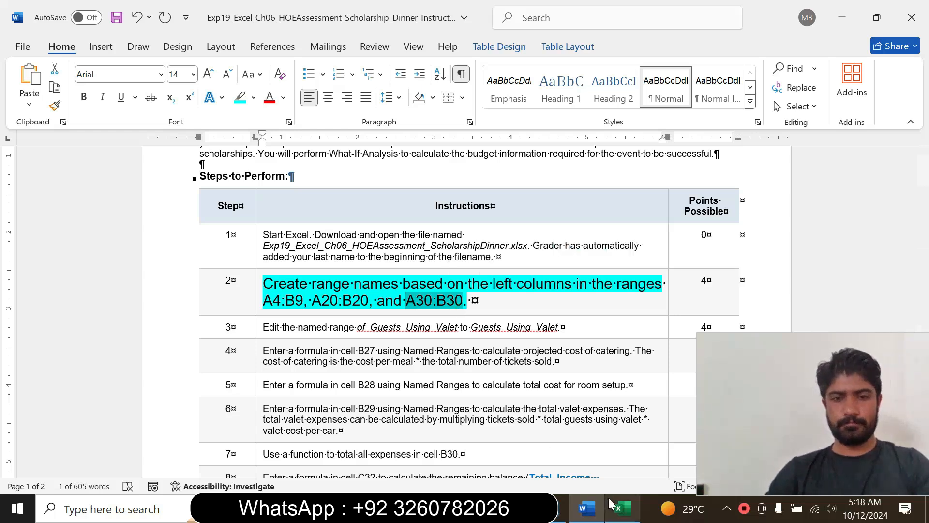
pyautogui.moveTo(610, 504)
pyautogui.click(608, 438)
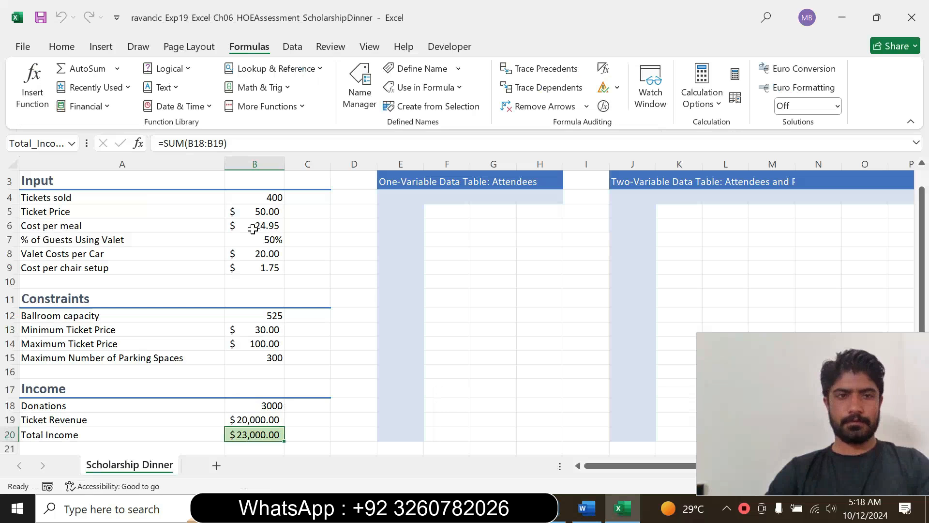
pyautogui.click(68, 141)
pyautogui.hotkey('ctrl', 'v')
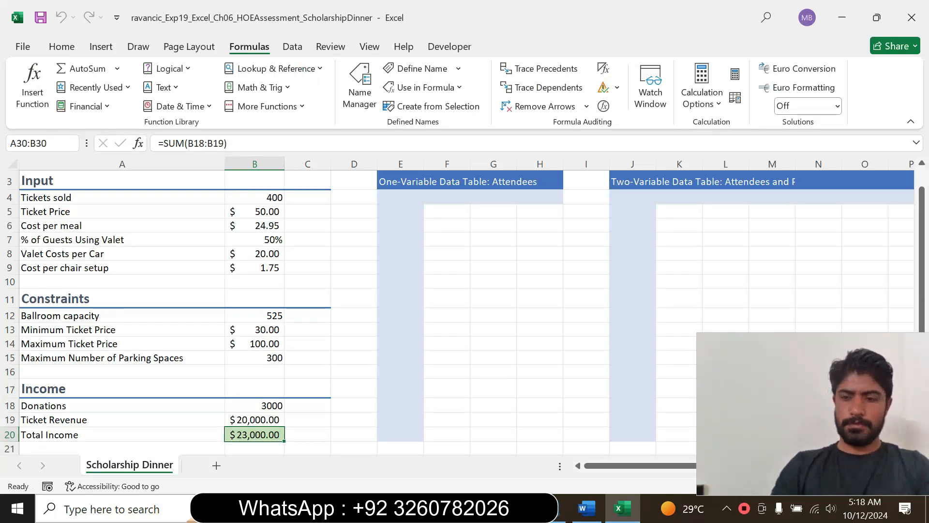
pyautogui.press('Return')
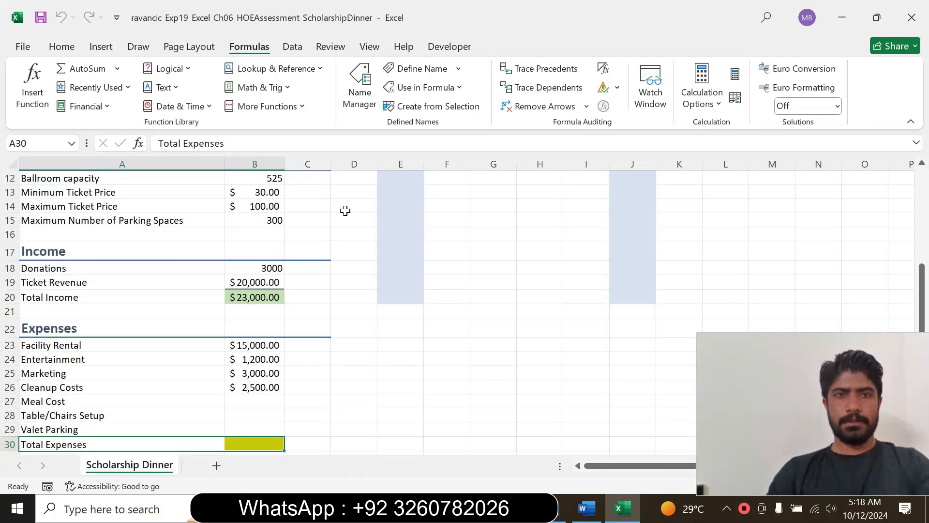
# - Create a range name for the Total Expenses row from its left column and check the name on B30
pyautogui.click(419, 109)
pyautogui.click(438, 234)
pyautogui.click(439, 235)
pyautogui.click(475, 292)
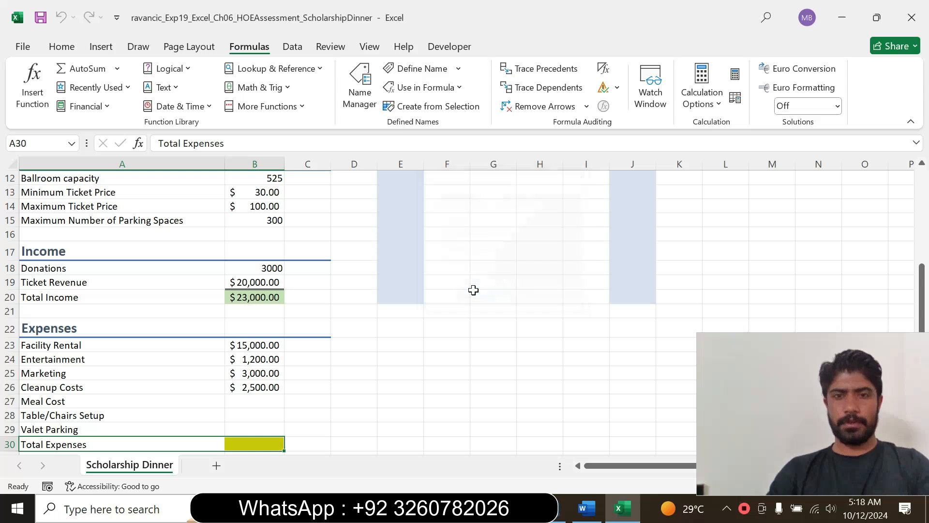
pyautogui.click(260, 440)
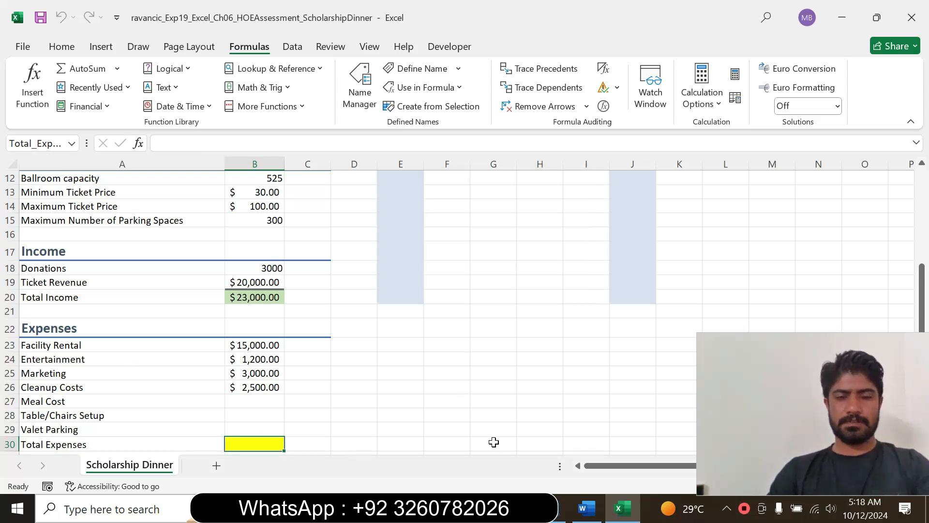
# - Switch to Word, set the step 2 instruction back to 9 pt and remove its highlighting
pyautogui.click(586, 508)
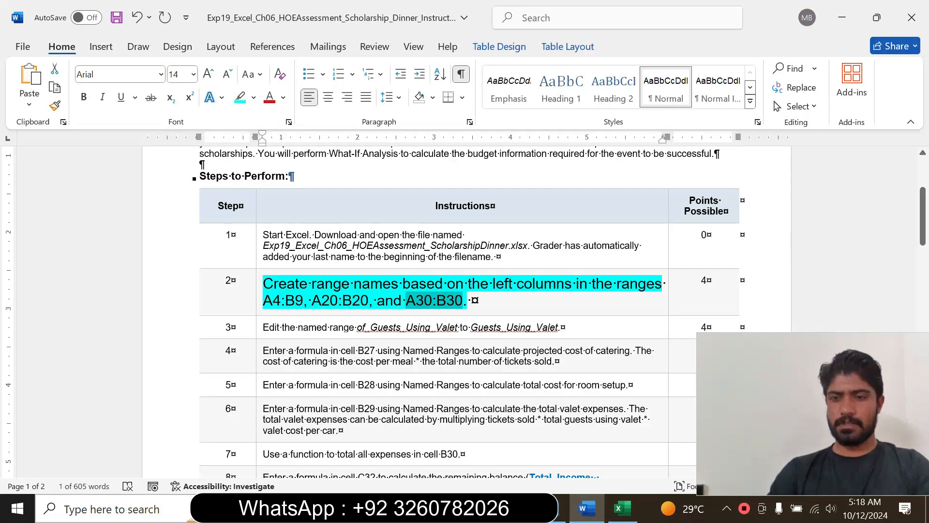
pyautogui.click(257, 301)
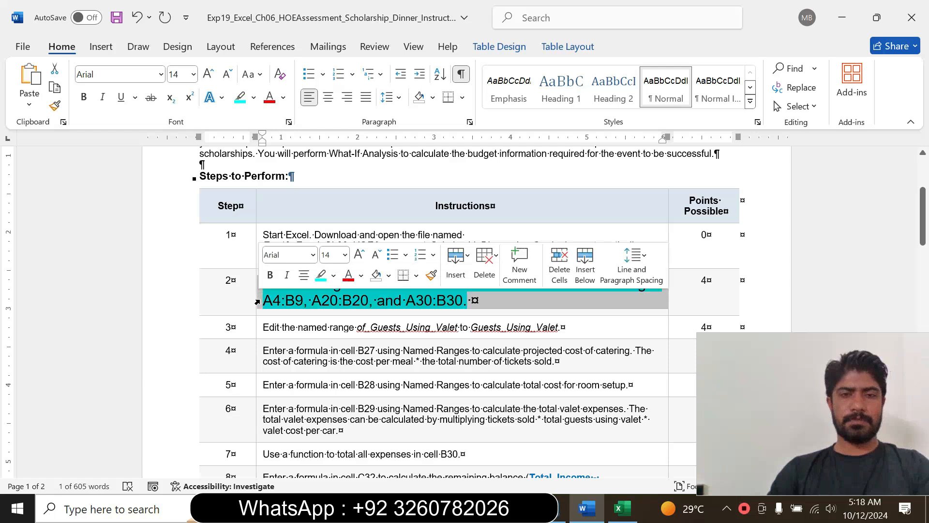
pyautogui.click(345, 255)
pyautogui.click(331, 28)
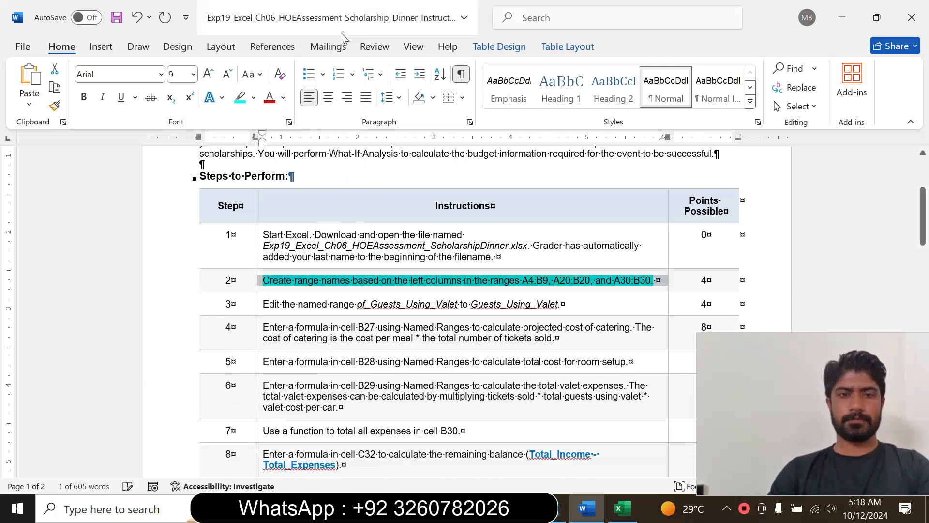
pyautogui.click(254, 98)
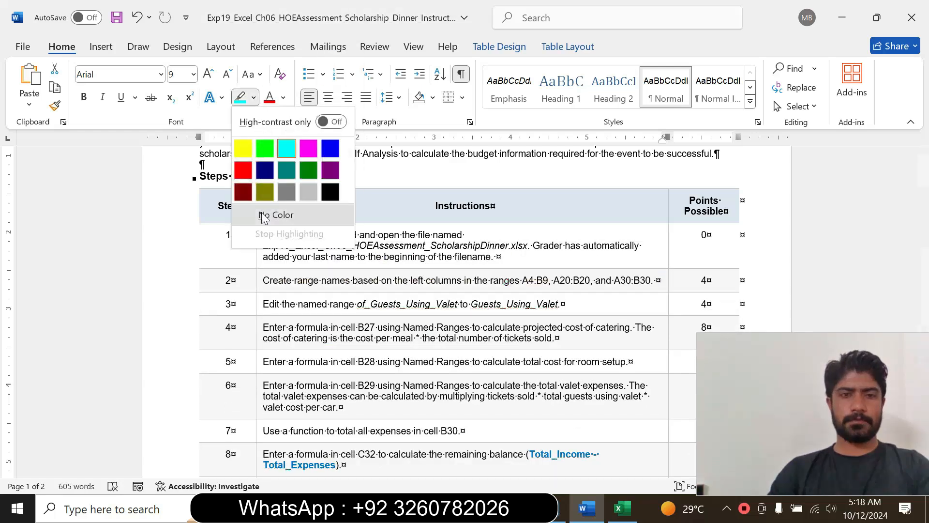
pyautogui.click(262, 213)
# - Enlarge the step 3 instruction about editing the named range to 14 pt and highlight it in turquoise
pyautogui.moveTo(924, 215); pyautogui.dragTo(926, 231)
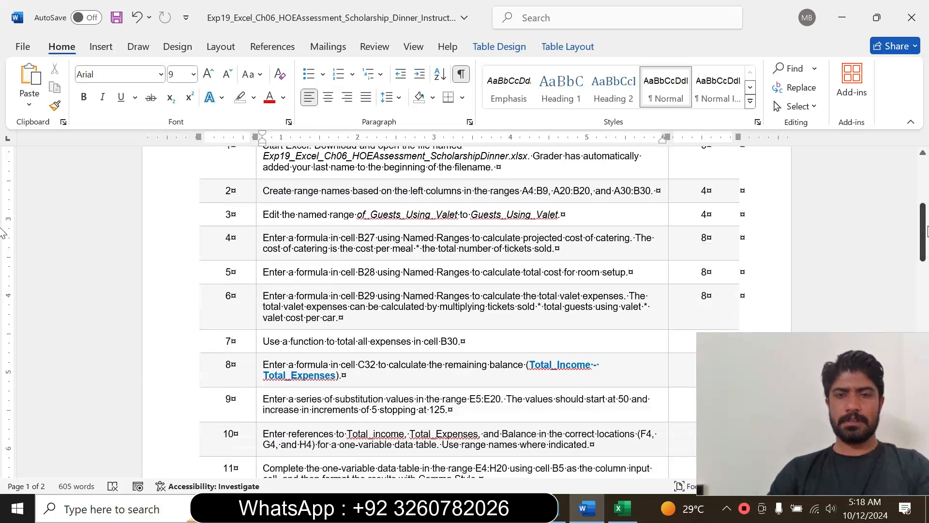
pyautogui.click(255, 223)
pyautogui.click(345, 176)
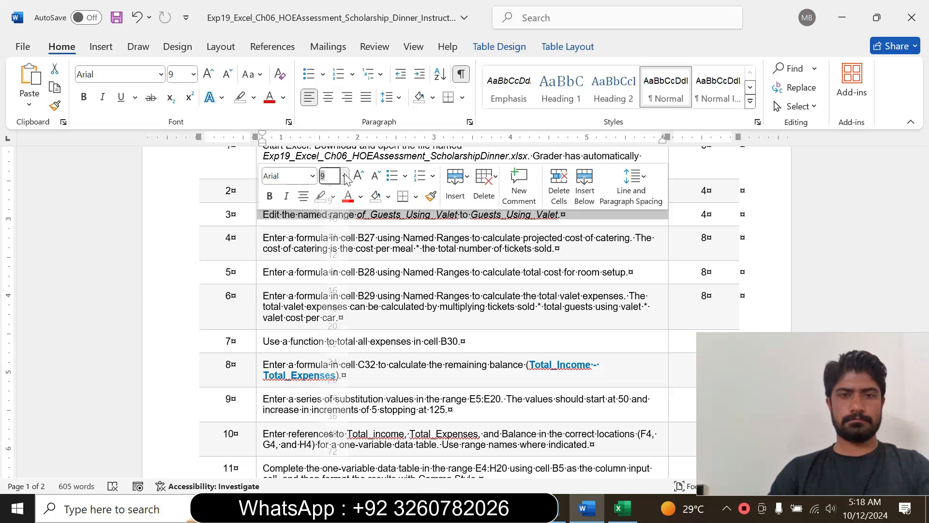
pyautogui.click(333, 284)
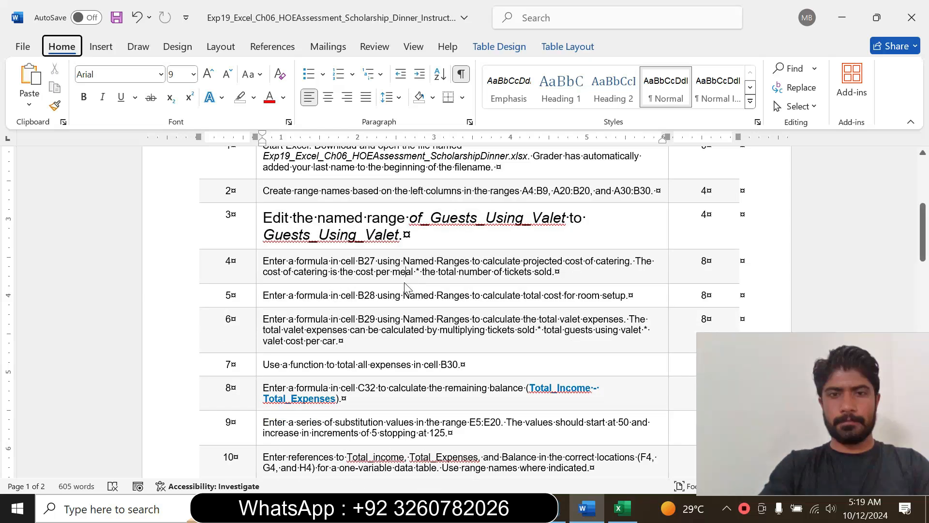
pyautogui.moveTo(268, 219); pyautogui.dragTo(410, 236)
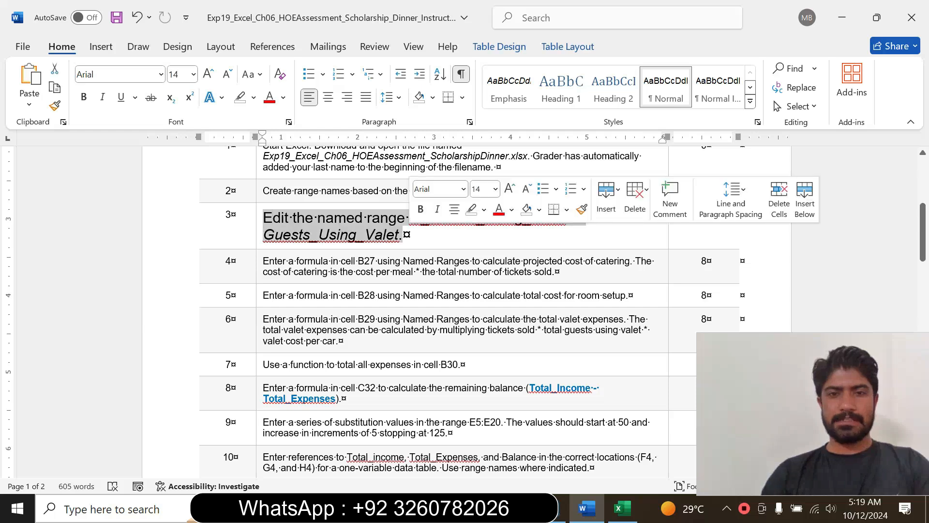
pyautogui.click(484, 209)
pyautogui.click(516, 262)
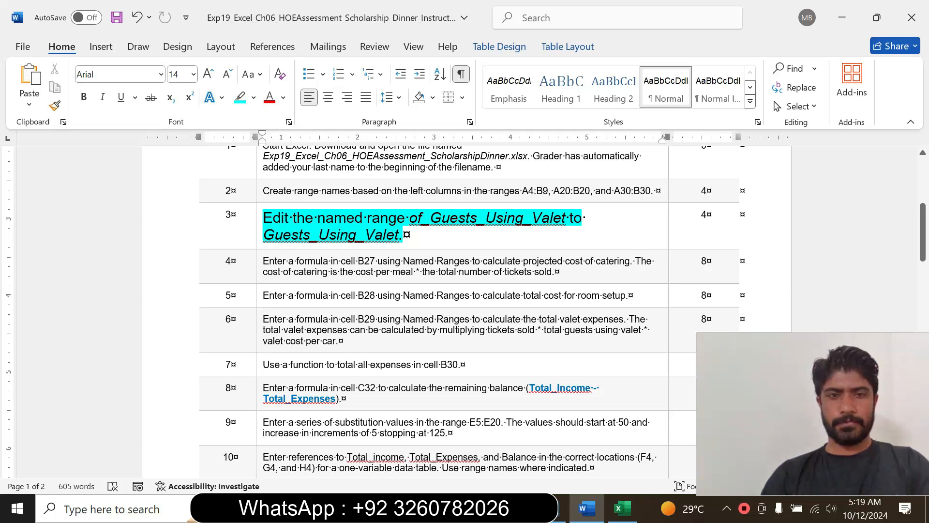
# - Copy Guests_Using_Valet from the step 3 instruction and rename the Excel named range of_Guests_Using_Valet to Guests_Using_Valet
pyautogui.moveTo(264, 237); pyautogui.dragTo(391, 241)
pyautogui.hotkey('ctrl', 'c')
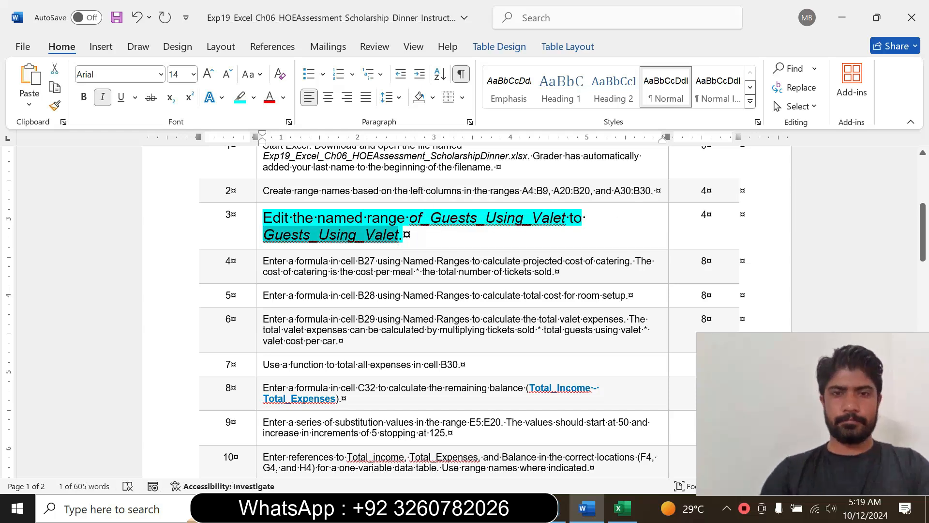
pyautogui.click(622, 508)
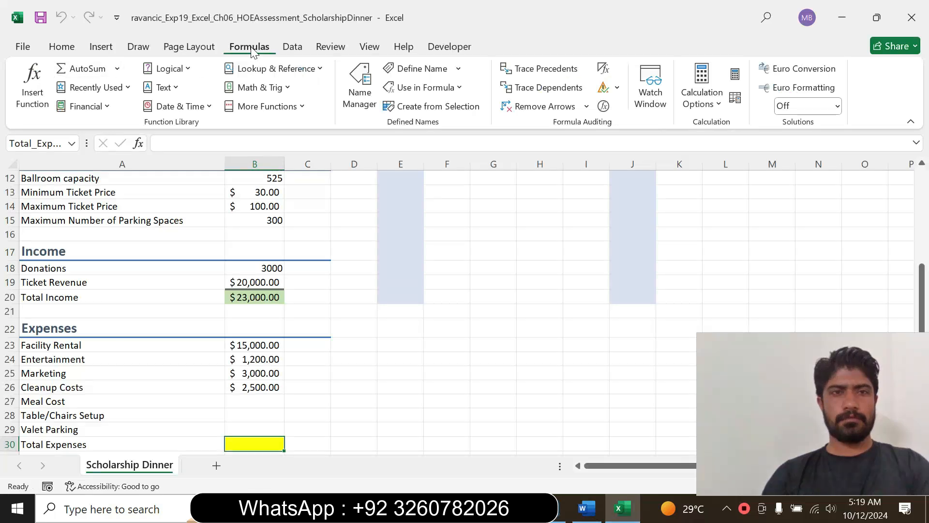
pyautogui.click(357, 93)
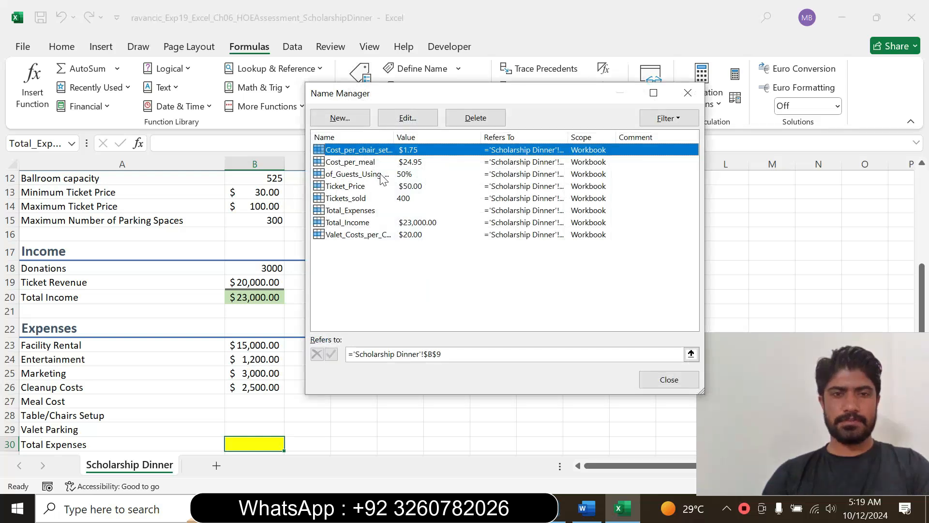
pyautogui.click(380, 173)
pyautogui.click(406, 118)
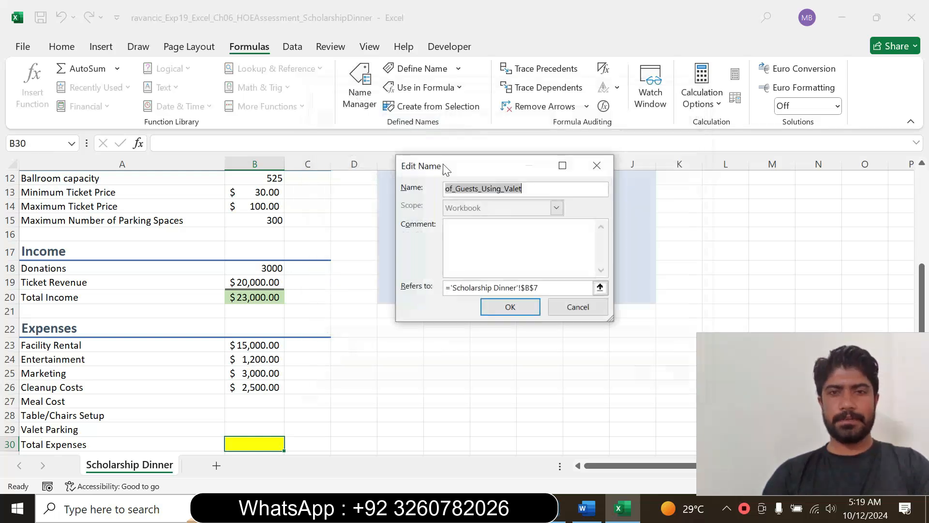
pyautogui.hotkey('ctrl', 'v')
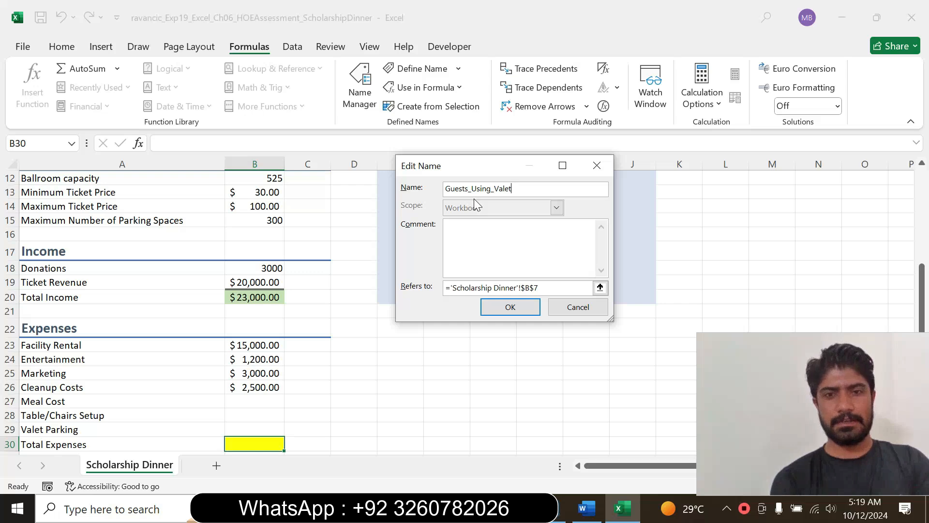
pyautogui.click(510, 307)
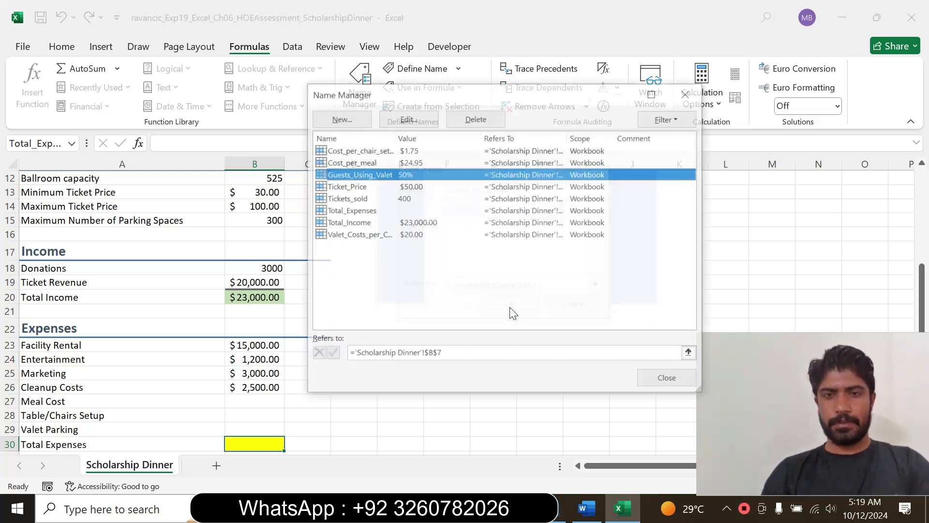
pyautogui.click(669, 379)
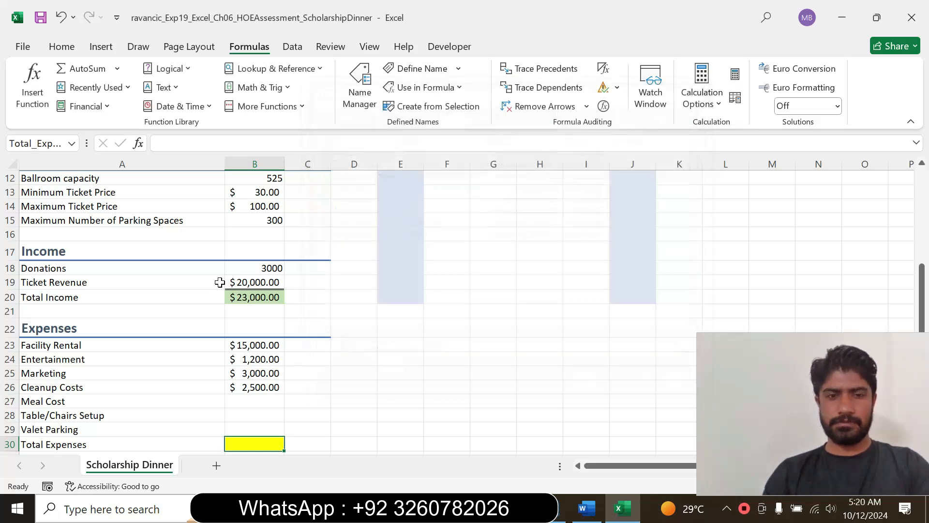
# - Switch to Word, set the step 3 instruction back to 9 pt and remove its highlighting
pyautogui.click(586, 508)
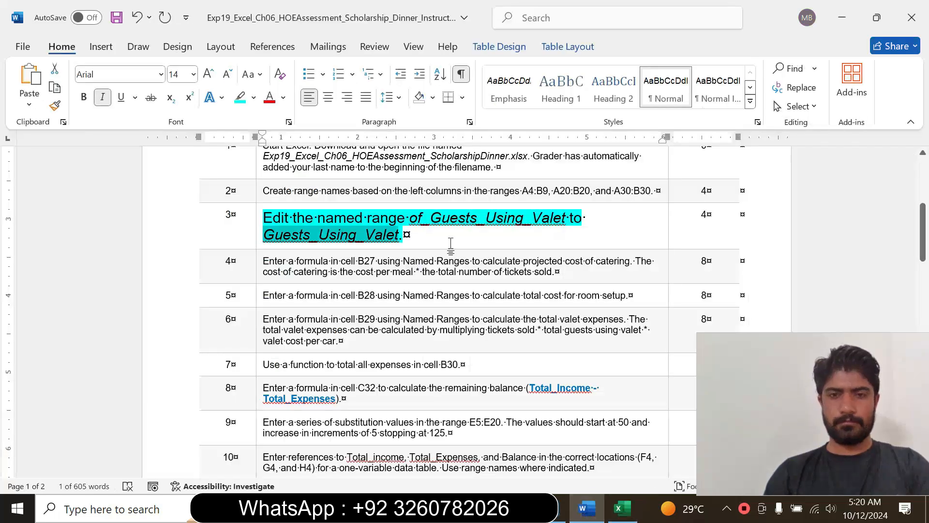
pyautogui.click(256, 238)
pyautogui.click(344, 191)
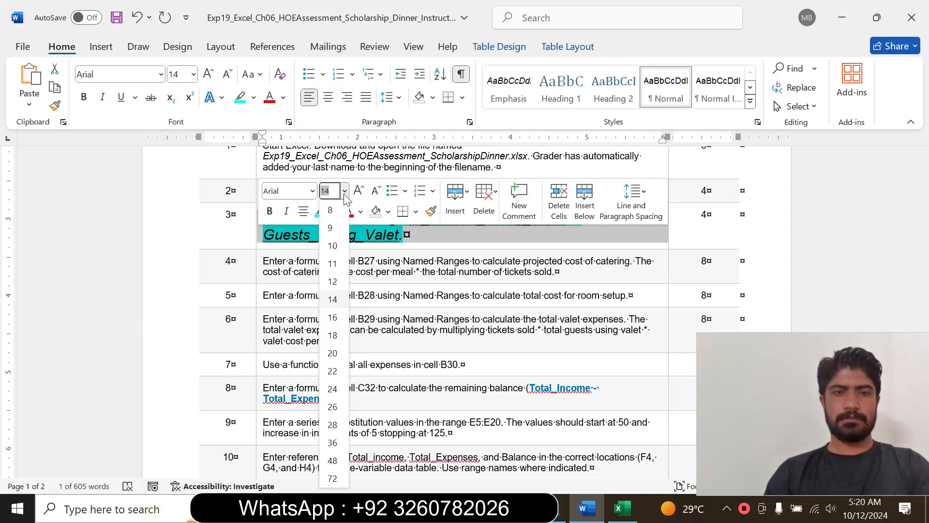
pyautogui.click(333, 228)
pyautogui.click(333, 211)
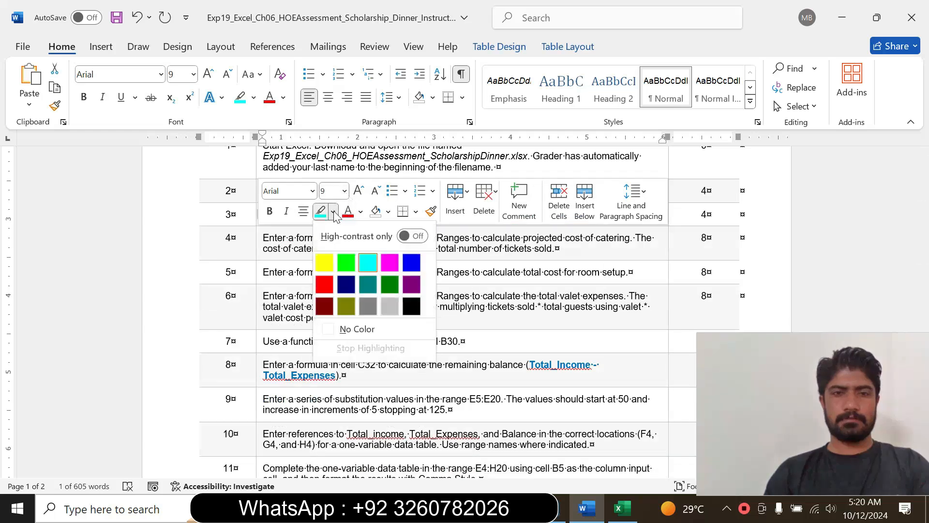
pyautogui.click(351, 328)
pyautogui.click(521, 277)
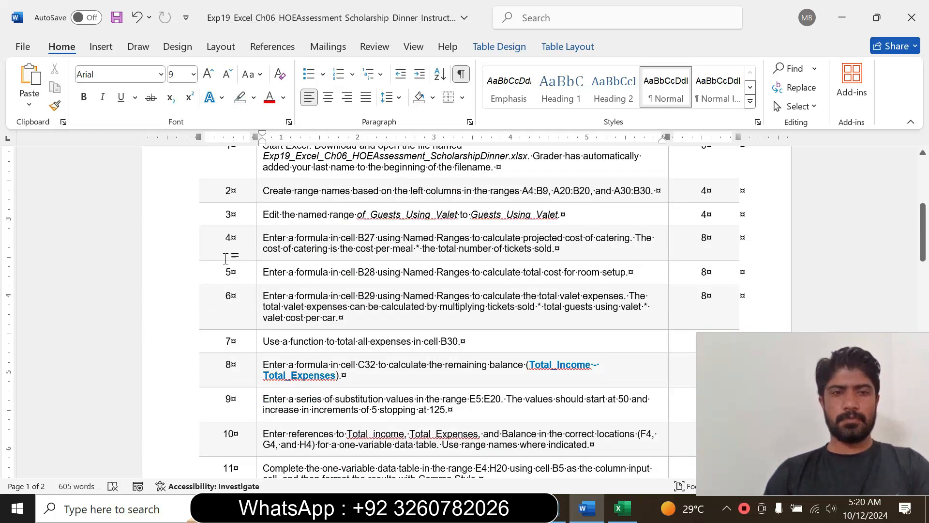
# - Enlarge the step 4 instruction about the catering cost formula to 14 pt and highlight it in turquoise
pyautogui.click(256, 255)
pyautogui.click(345, 208)
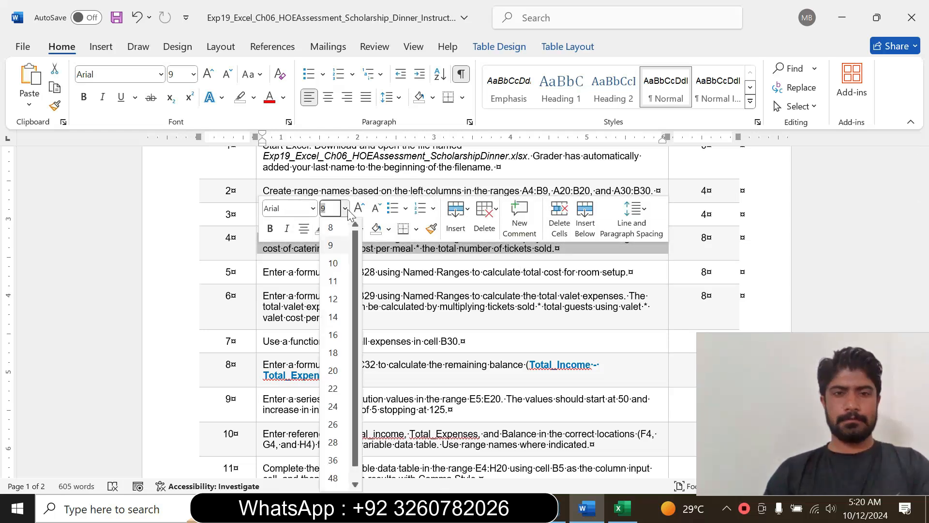
pyautogui.click(341, 316)
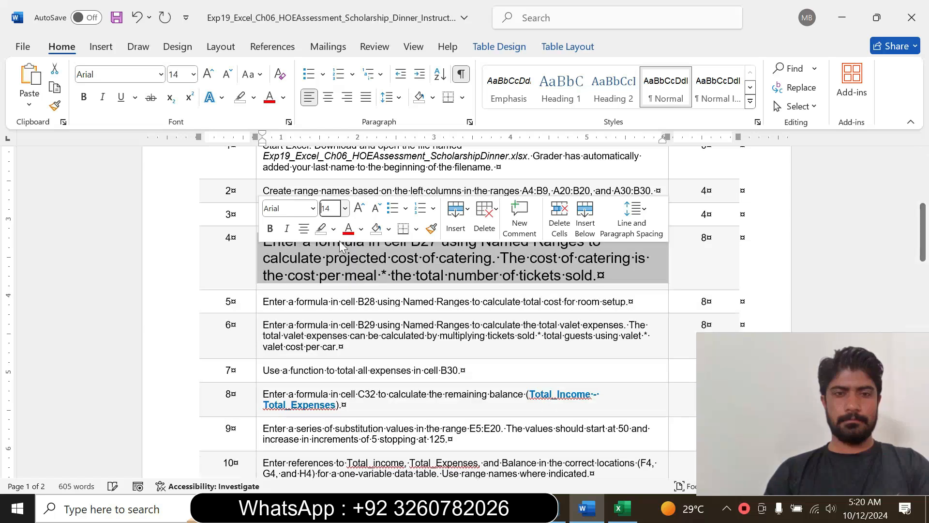
pyautogui.click(333, 229)
pyautogui.click(323, 280)
pyautogui.click(401, 325)
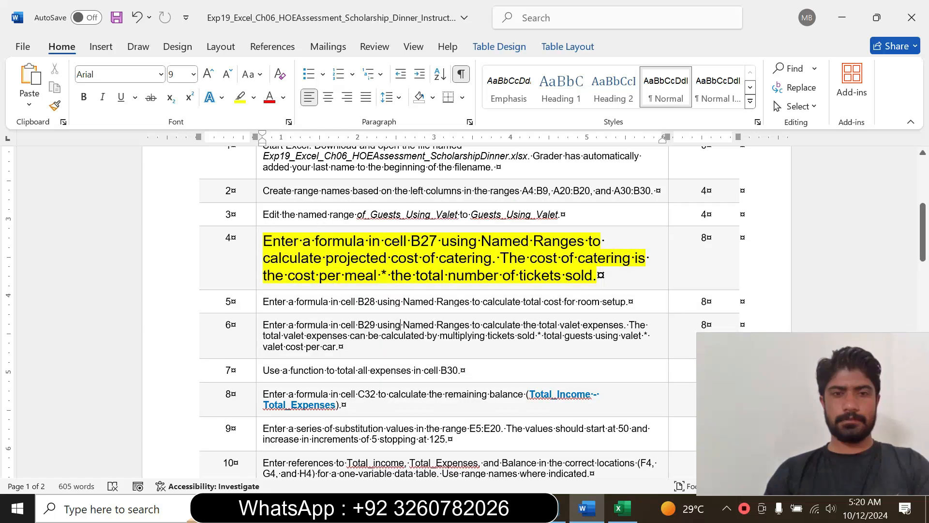
pyautogui.moveTo(263, 240); pyautogui.dragTo(598, 278)
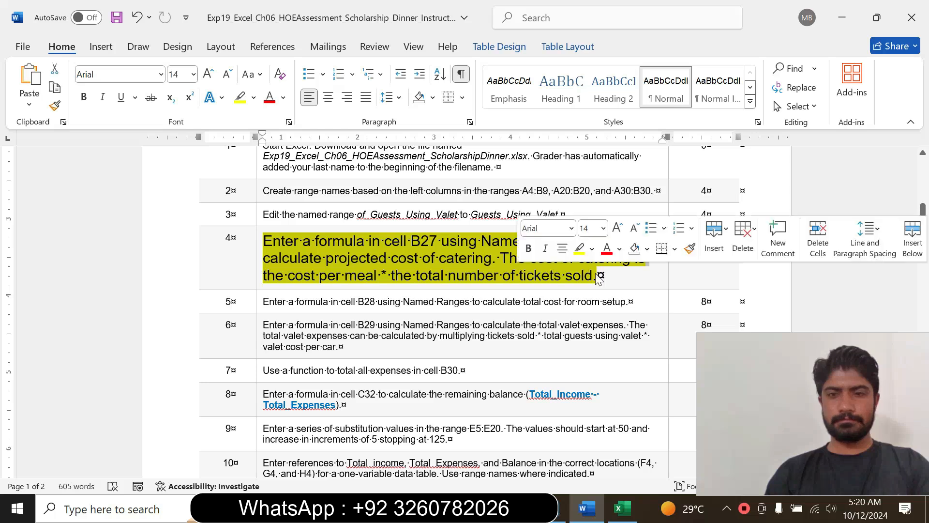
pyautogui.click(591, 248)
pyautogui.click(625, 301)
pyautogui.click(470, 301)
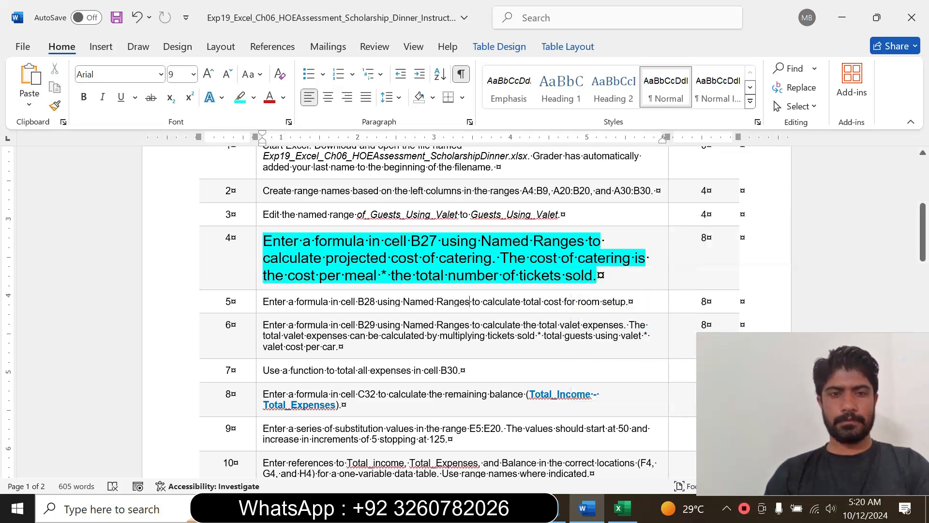
# - Consult the step 4 instruction, switch to Excel and enter the formula =Cost_per_meal*Ticket_Price in Meal Cost cell B27
pyautogui.moveTo(262, 241); pyautogui.dragTo(441, 241)
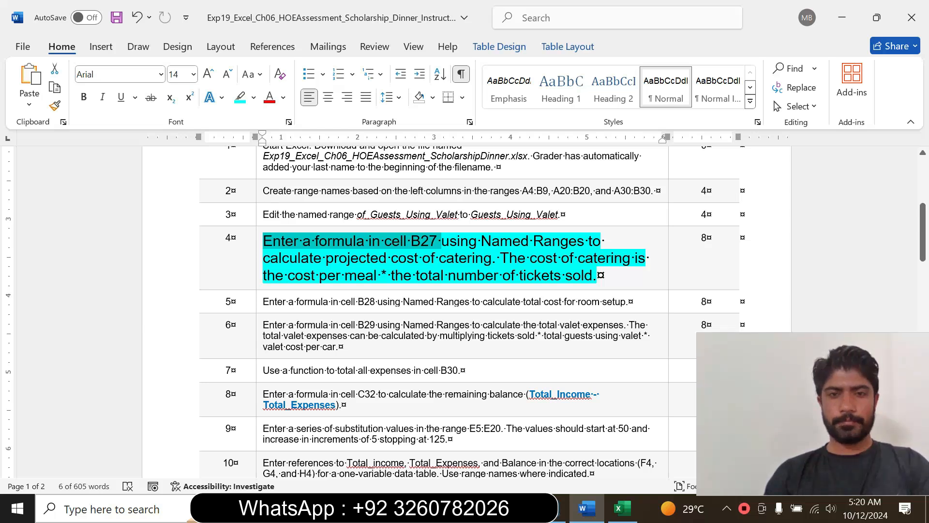
pyautogui.click(425, 246)
pyautogui.moveTo(303, 241); pyautogui.dragTo(440, 241)
pyautogui.click(623, 511)
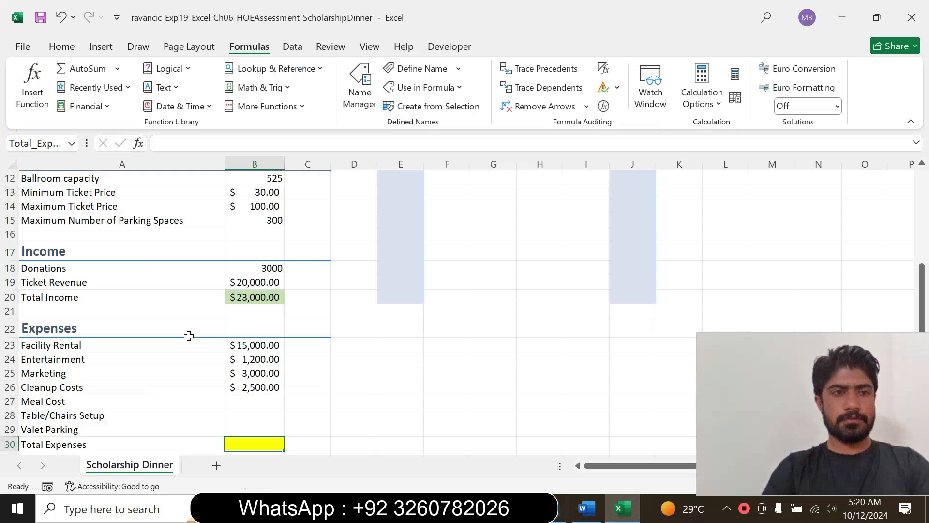
pyautogui.click(236, 400)
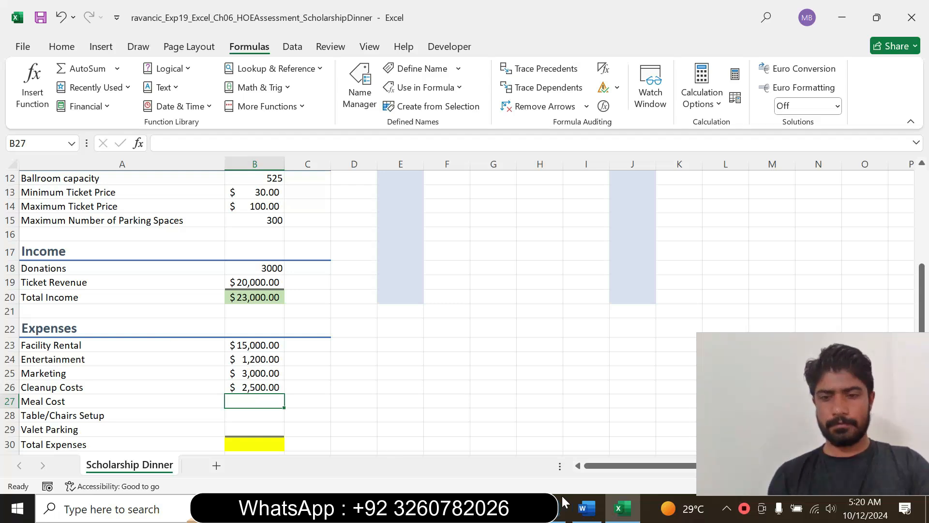
pyautogui.click(586, 508)
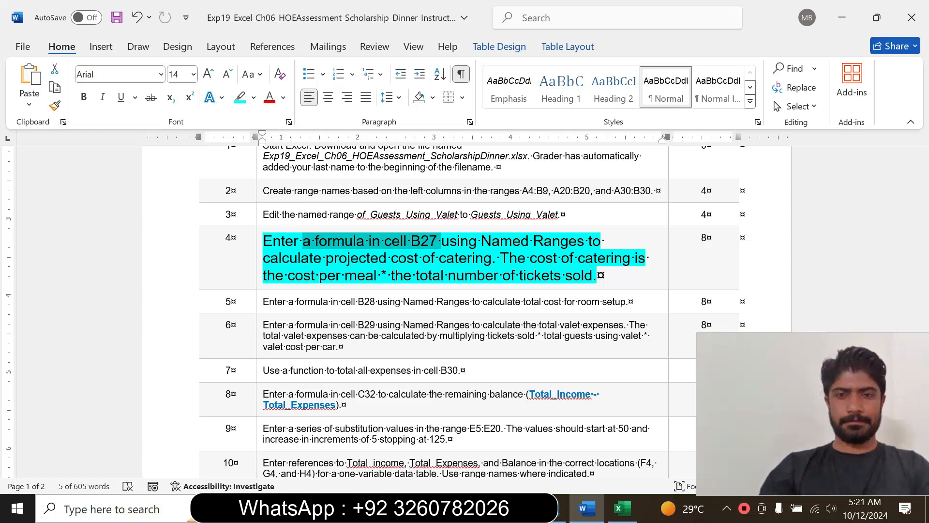
pyautogui.click(623, 508)
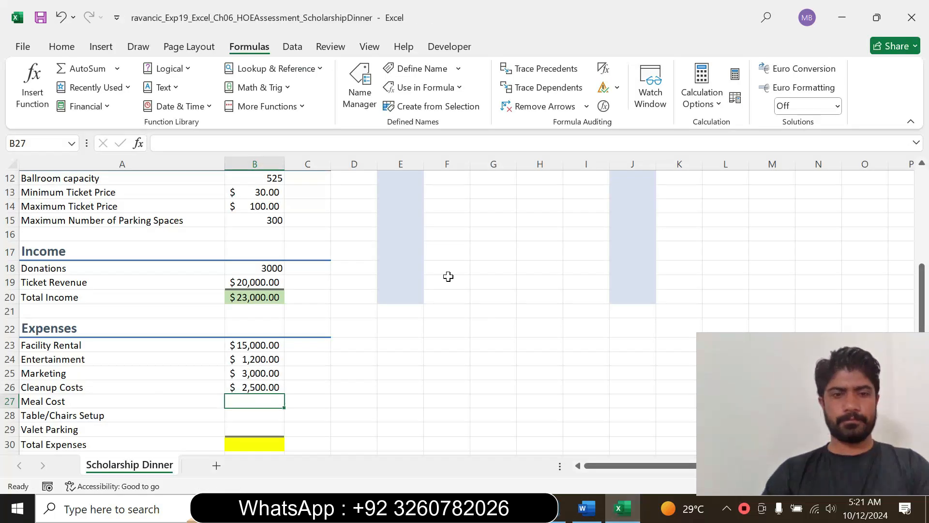
pyautogui.write('=')
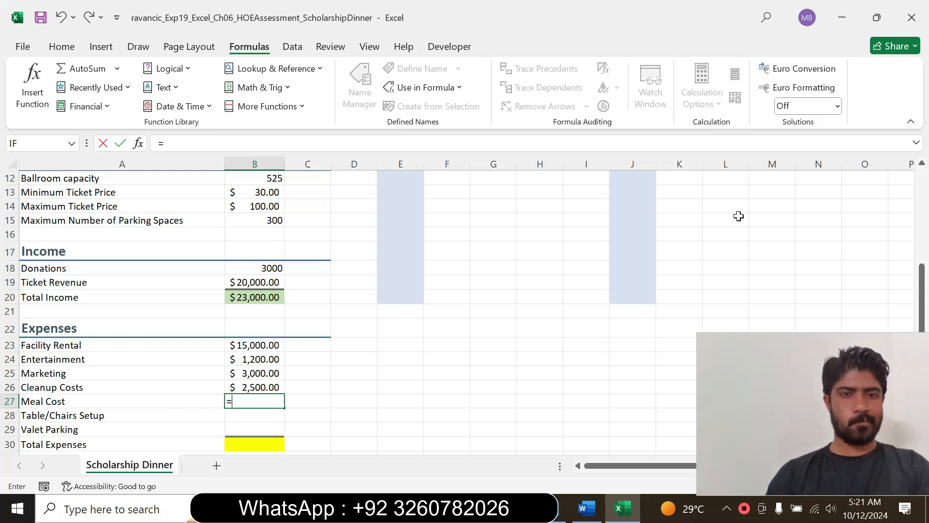
pyautogui.moveTo(923, 280); pyautogui.dragTo(923, 207)
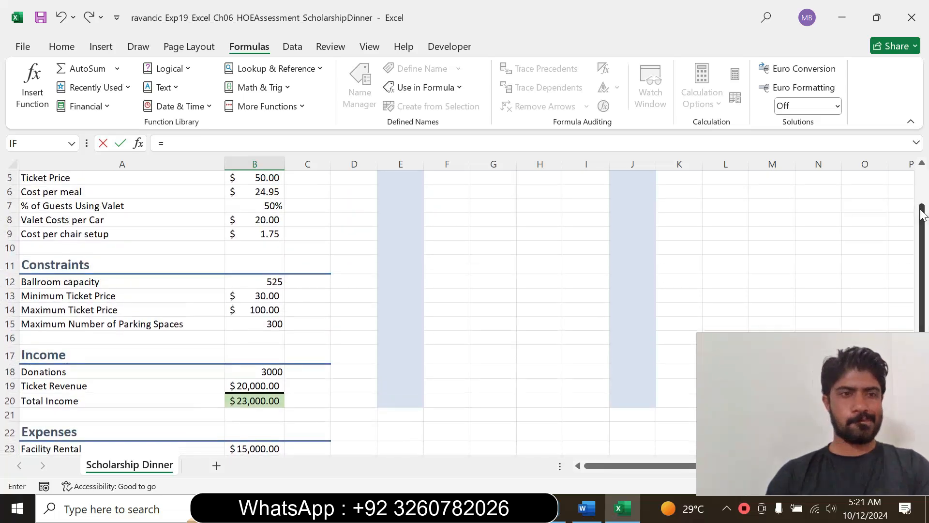
pyautogui.click(253, 192)
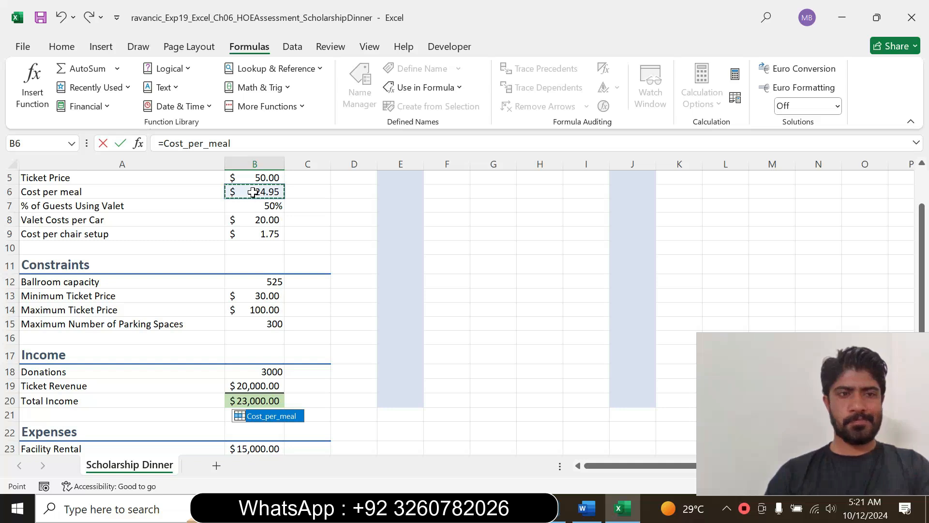
pyautogui.write('*')
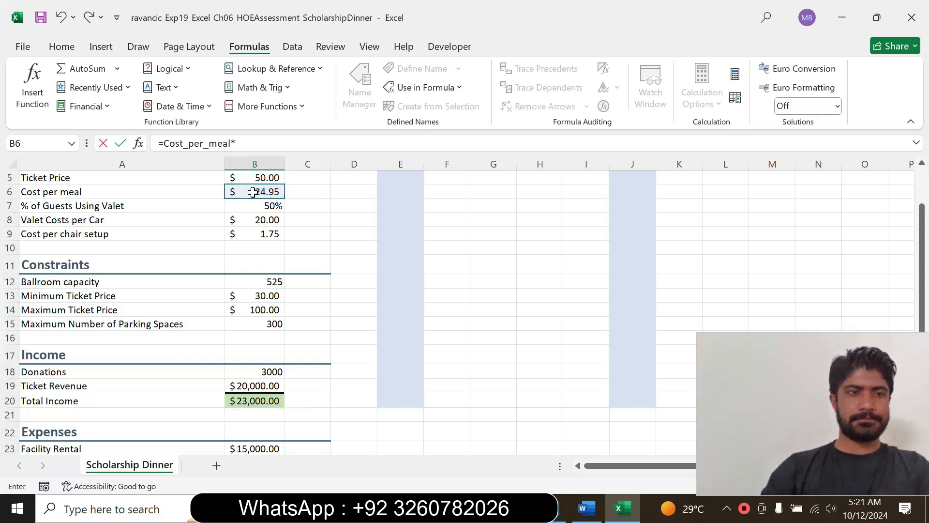
pyautogui.click(586, 509)
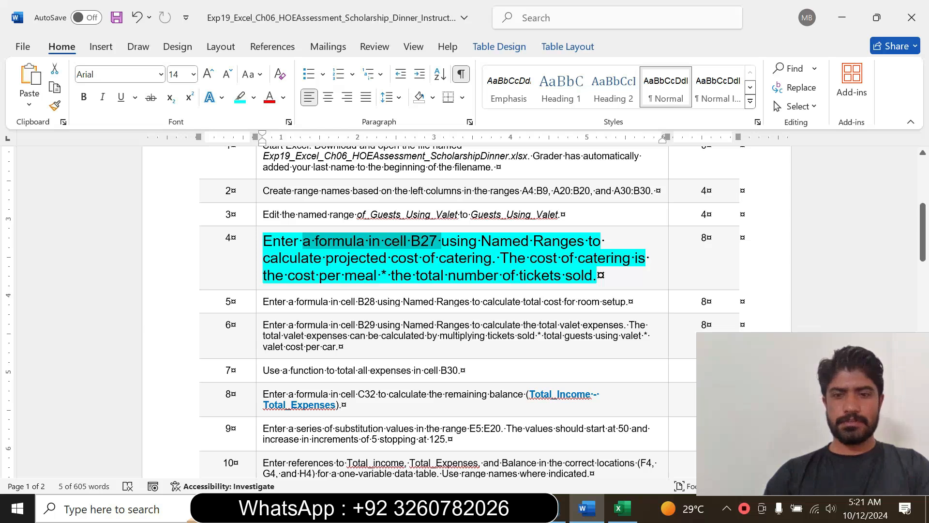
pyautogui.click(621, 508)
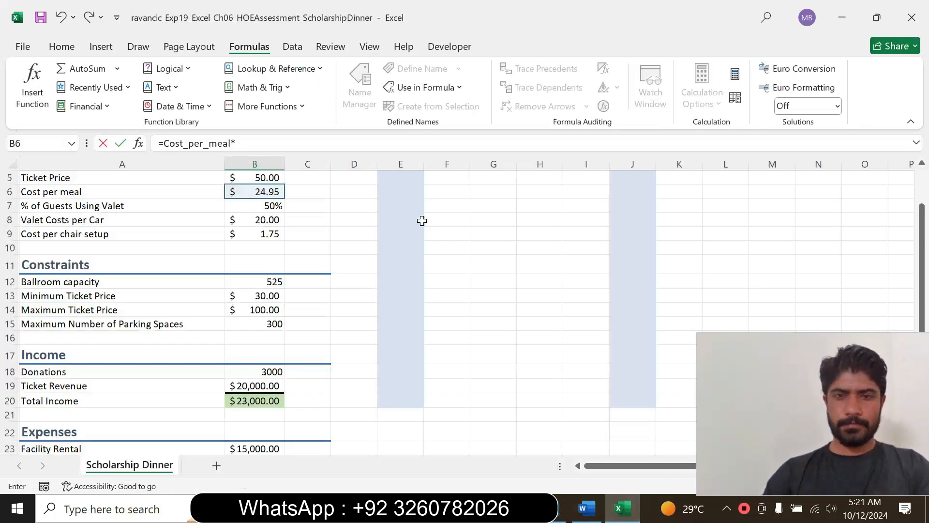
pyautogui.click(262, 179)
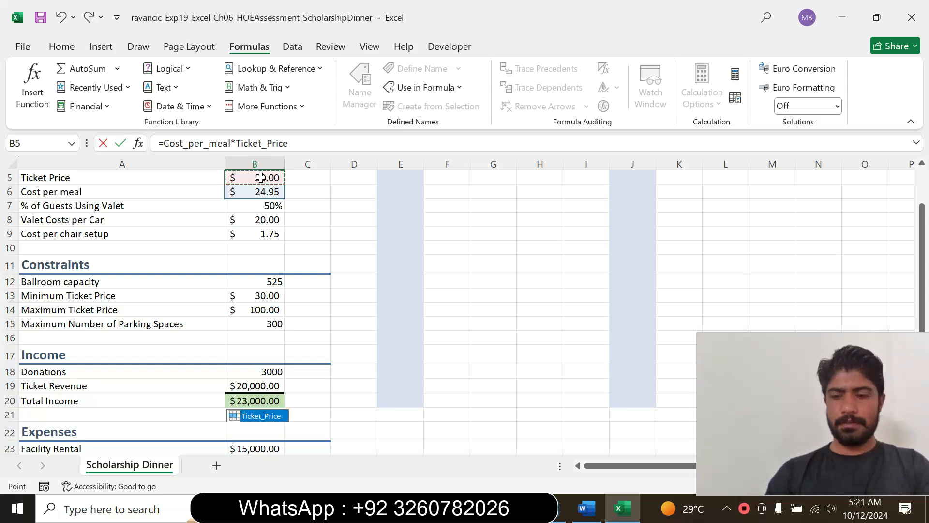
pyautogui.press('Return')
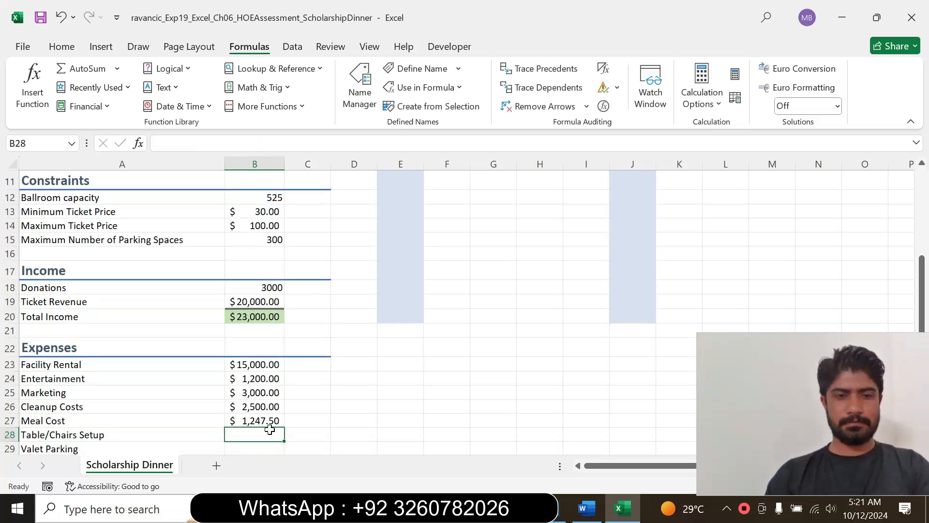
pyautogui.click(265, 420)
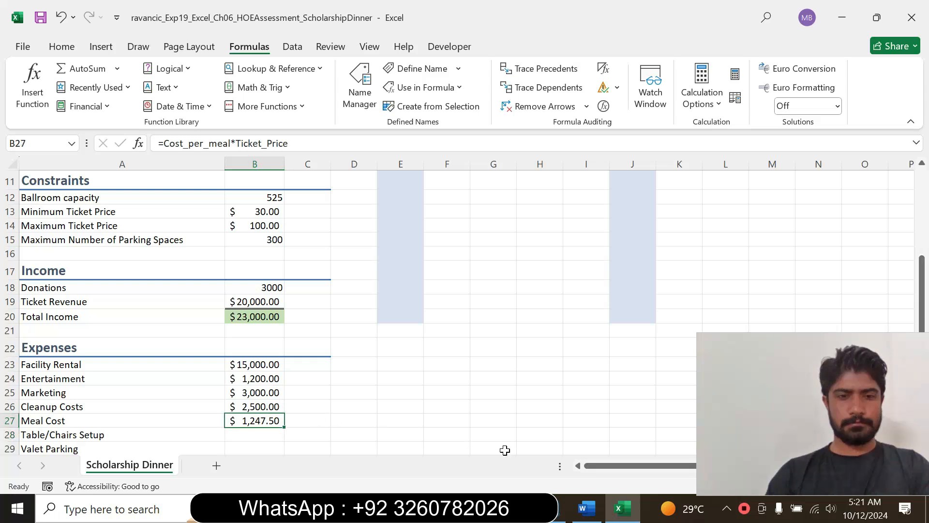
# - Switch to Word, set the step 4 instruction back to 9 pt and remove its highlighting
pyautogui.moveTo(588, 510)
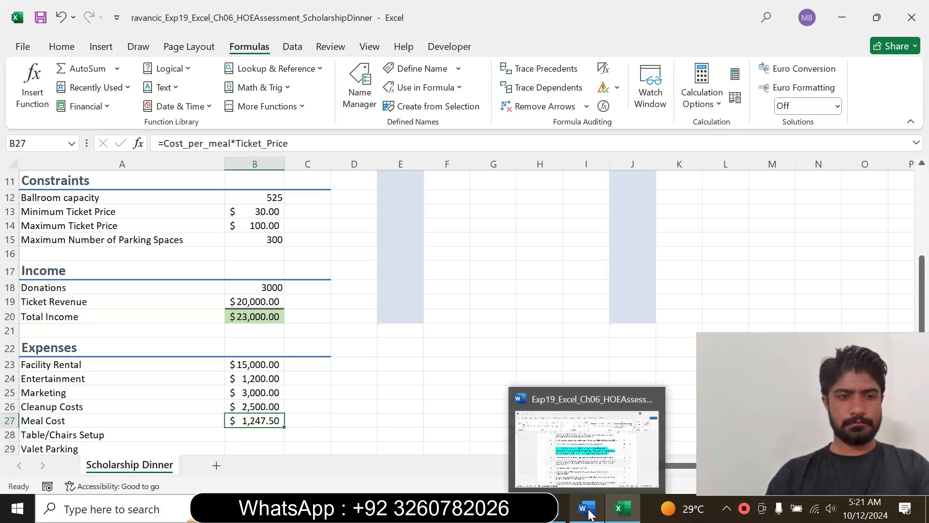
pyautogui.click(598, 421)
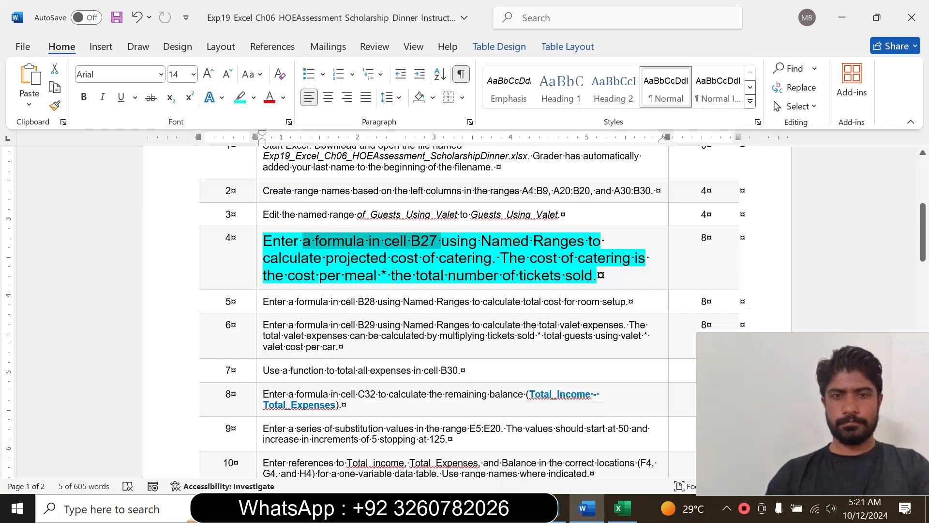
pyautogui.click(259, 281)
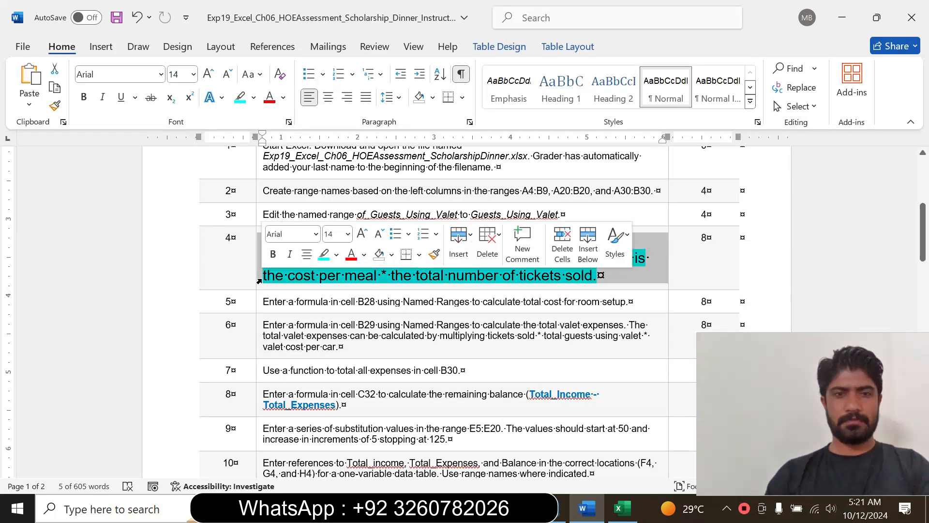
pyautogui.click(348, 234)
pyautogui.click(333, 271)
pyautogui.click(336, 254)
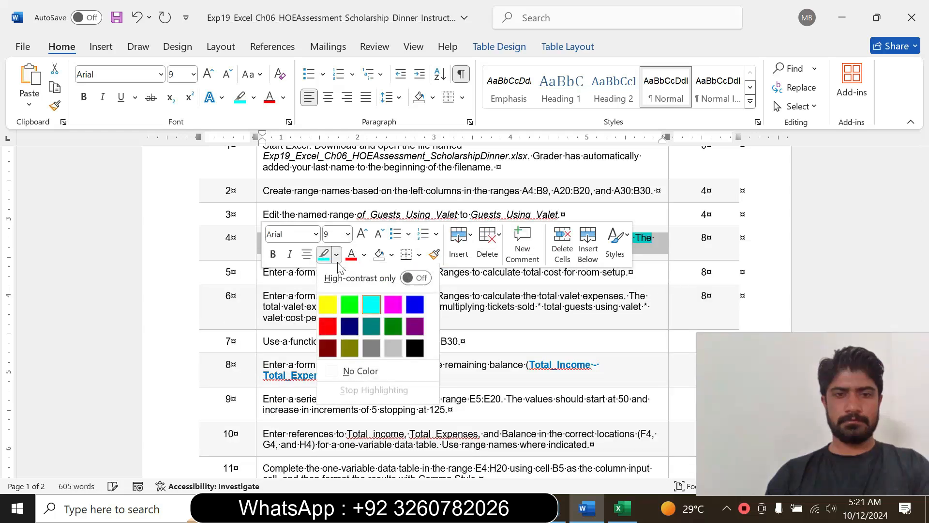
pyautogui.click(361, 368)
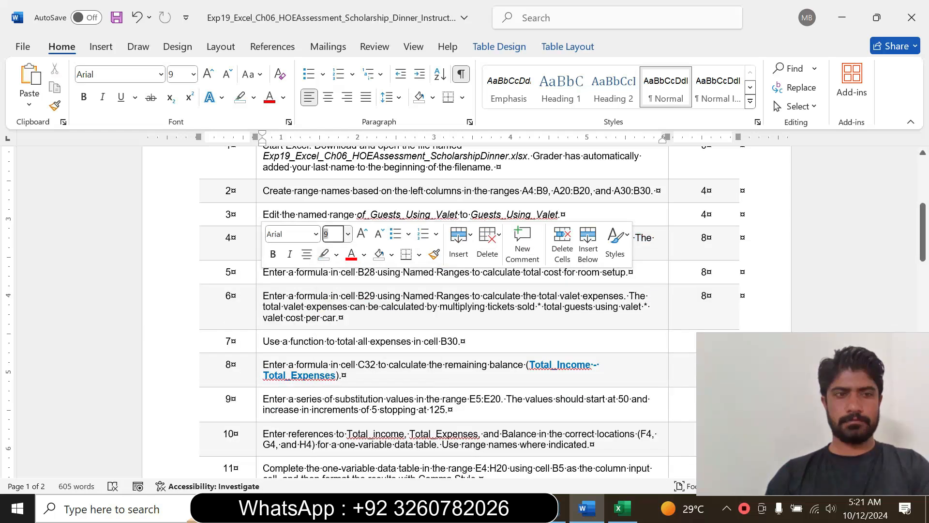
pyautogui.click(265, 306)
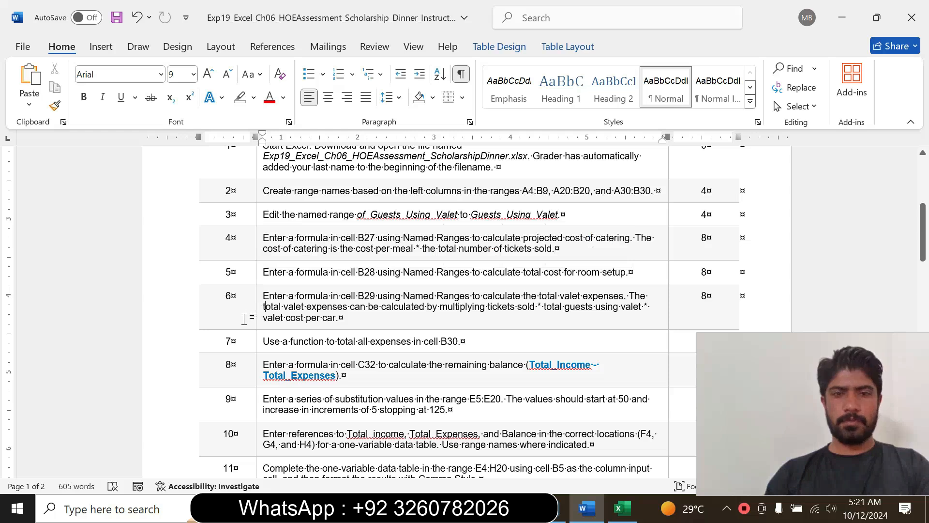
# - Enlarge the step 5 instruction about the room setup cost formula to 14 pt and highlight its text in turquoise
pyautogui.click(255, 280)
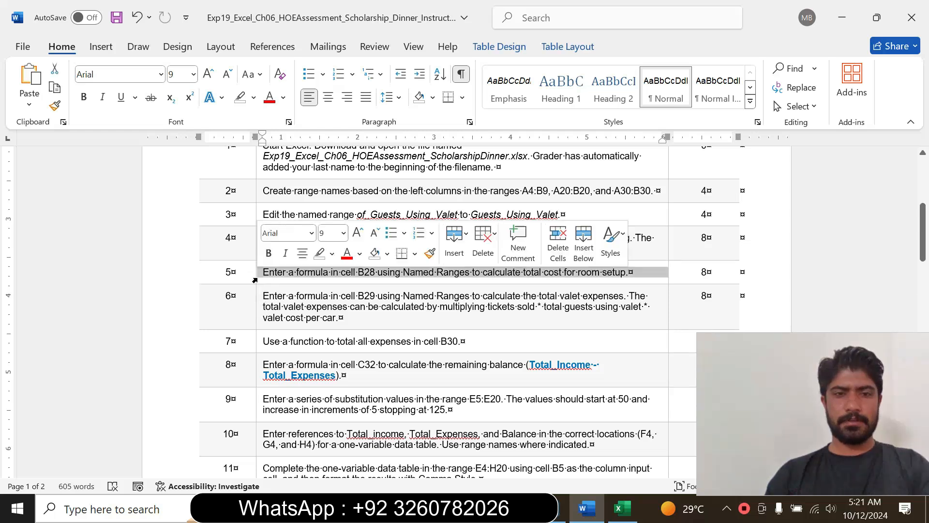
pyautogui.click(343, 232)
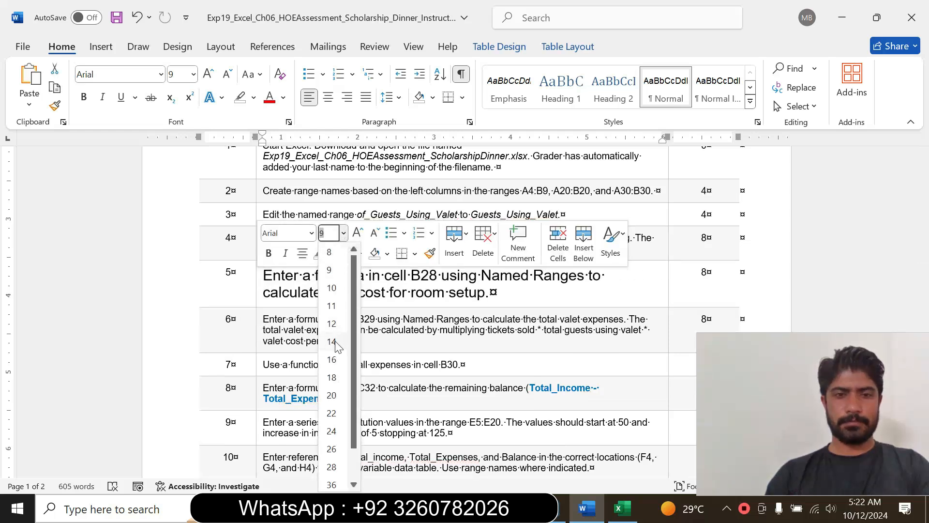
pyautogui.click(331, 341)
pyautogui.click(332, 253)
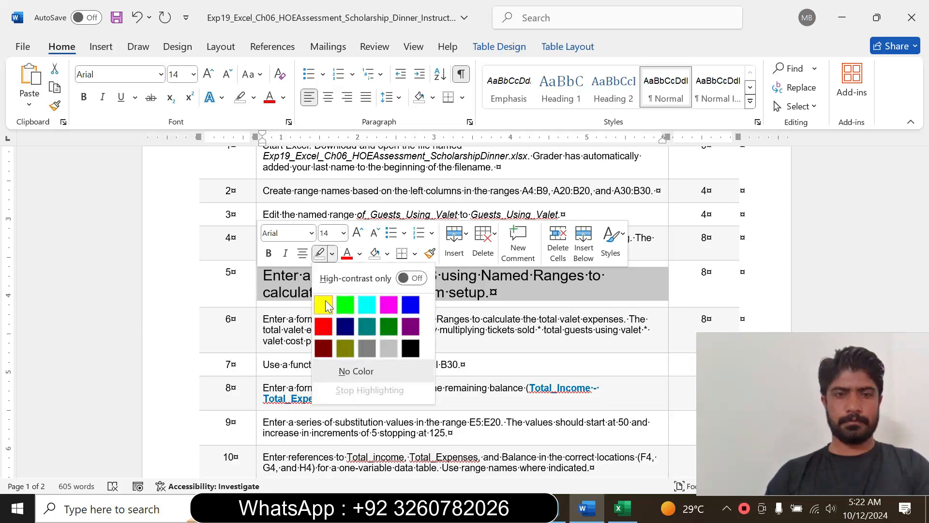
pyautogui.click(324, 305)
pyautogui.click(279, 292)
pyautogui.moveTo(263, 275); pyautogui.dragTo(490, 293)
pyautogui.click(561, 282)
pyautogui.click(583, 324)
pyautogui.click(299, 292)
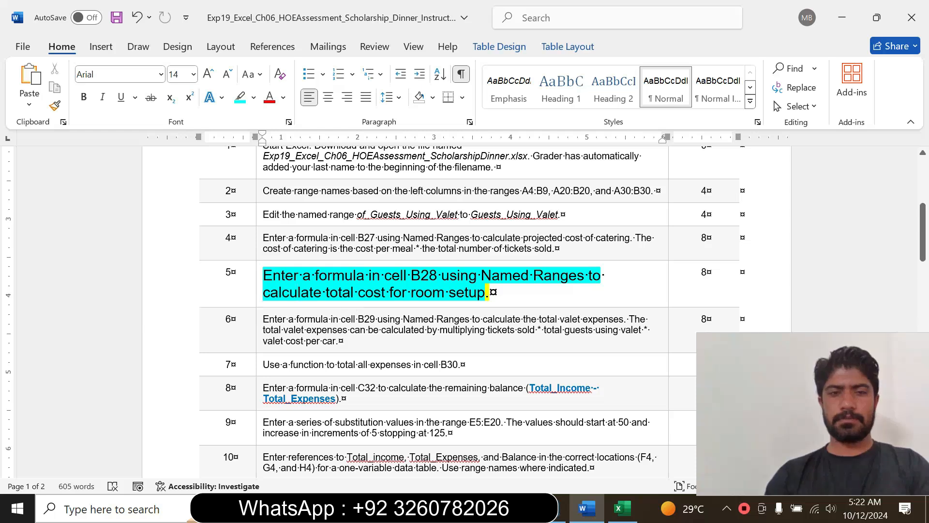
# - Consult the step 5 instruction, switch to Excel and enter the formula =Tickets_sold*Cost_per_chair_setup in Table/Chairs Setup cell B28
pyautogui.moveTo(489, 292); pyautogui.dragTo(274, 266)
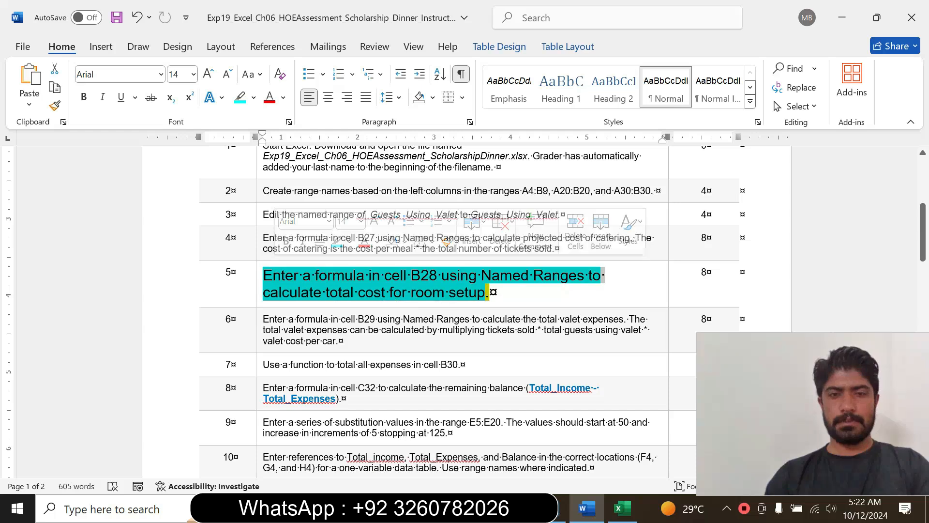
pyautogui.click(622, 510)
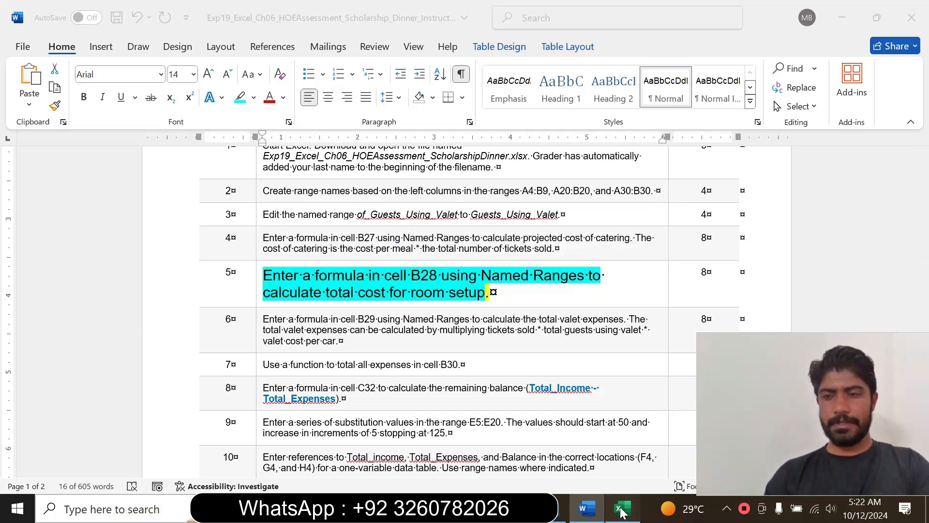
pyautogui.click(245, 433)
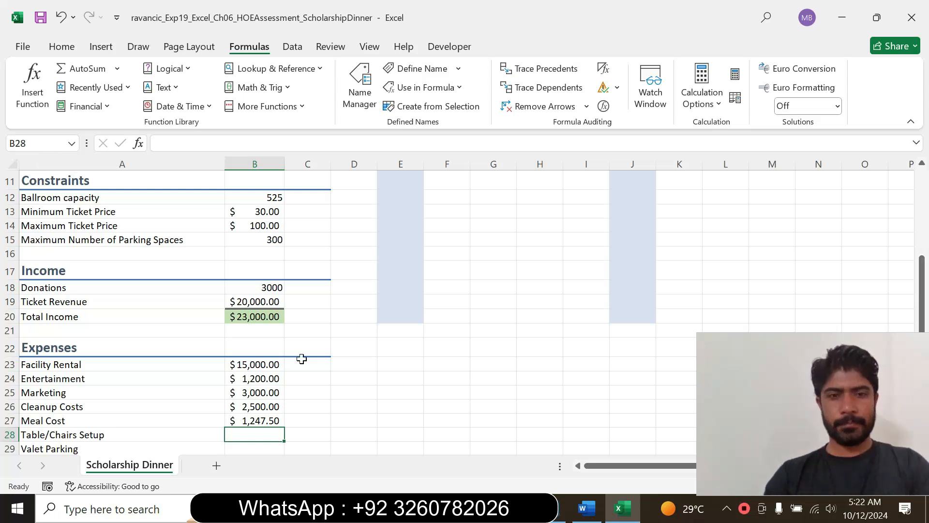
pyautogui.click(587, 508)
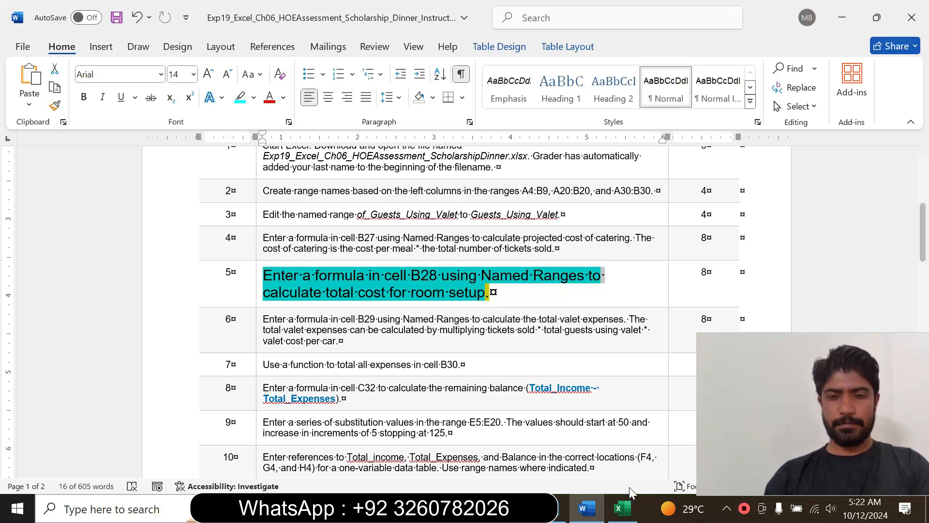
pyautogui.moveTo(623, 508)
pyautogui.click(627, 444)
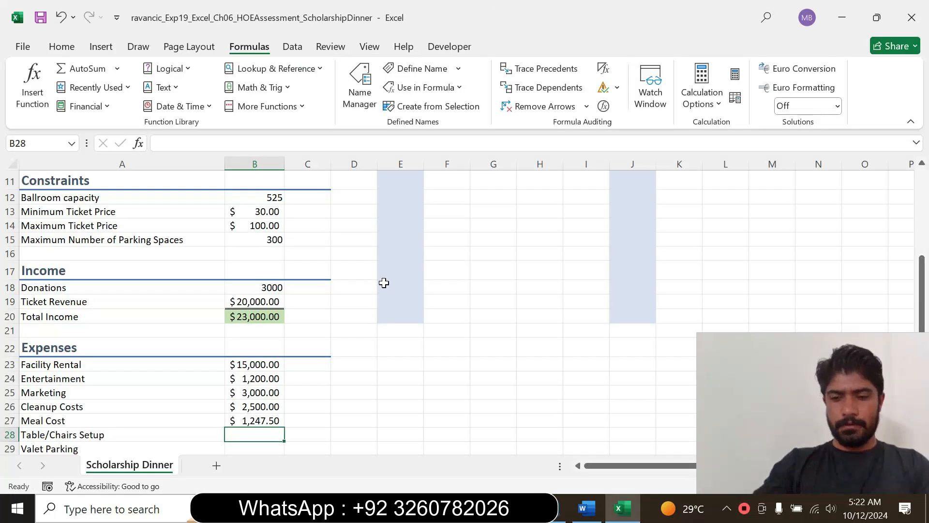
pyautogui.write('=')
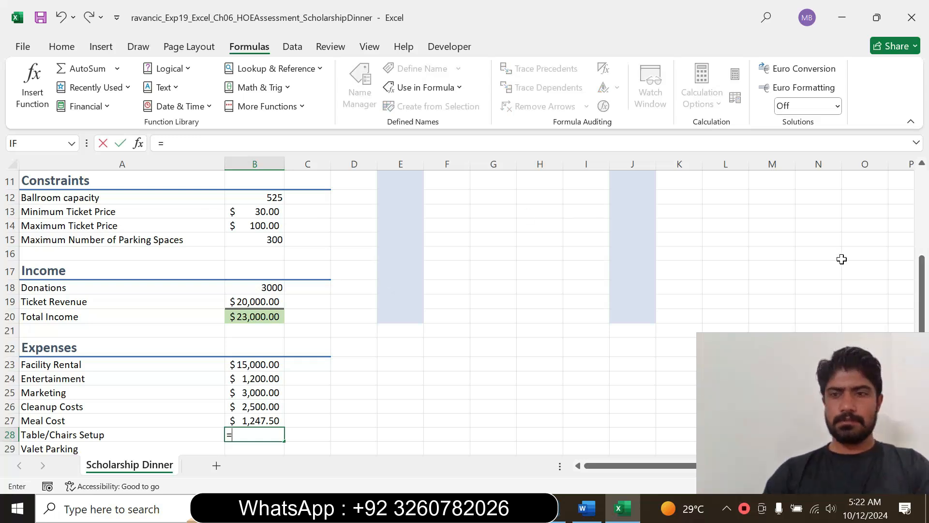
pyautogui.moveTo(922, 284); pyautogui.dragTo(922, 196)
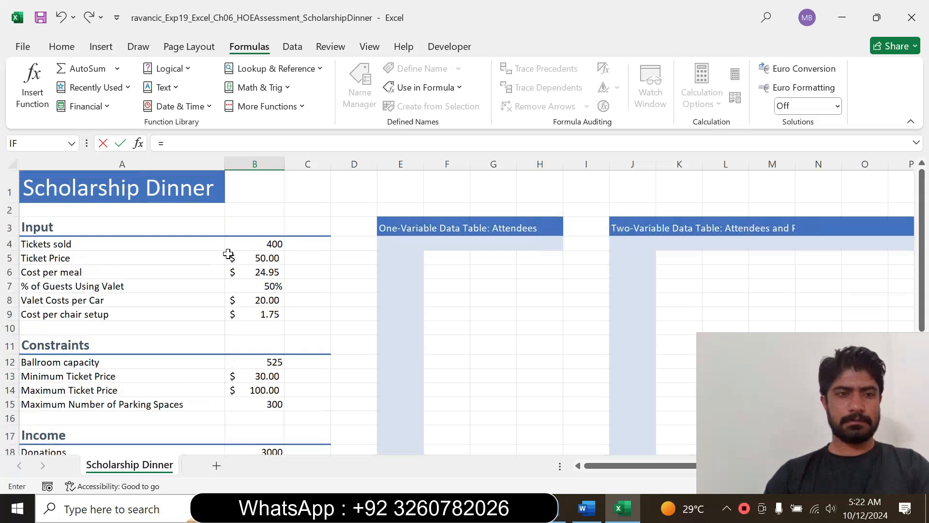
pyautogui.click(261, 243)
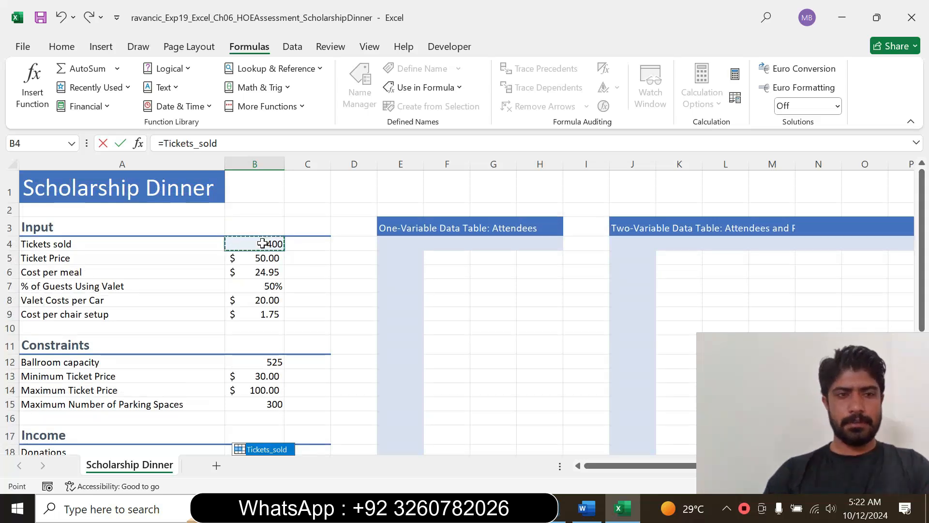
pyautogui.write('*')
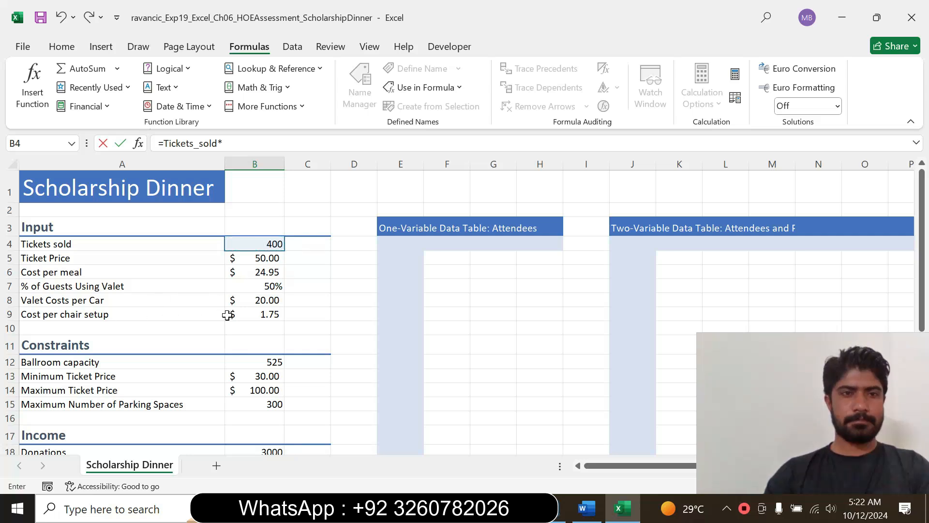
pyautogui.click(258, 312)
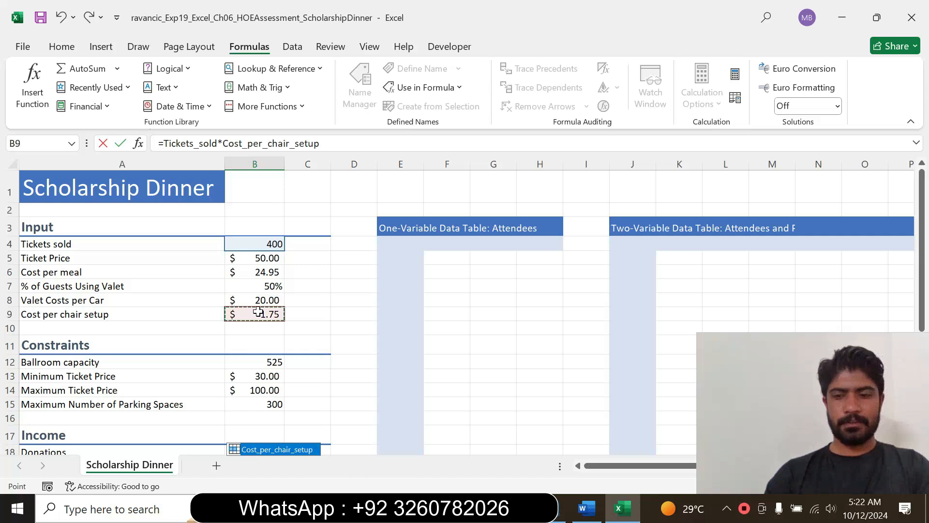
pyautogui.press('Return')
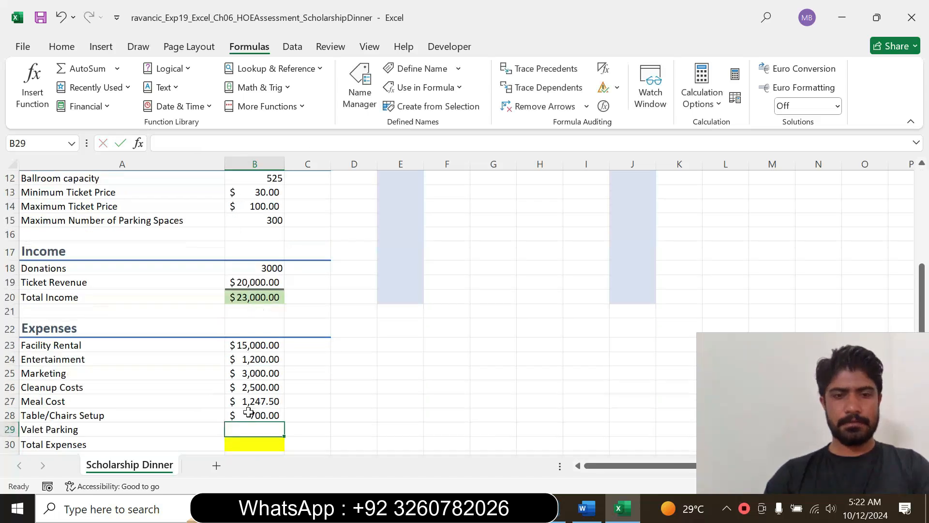
pyautogui.click(248, 412)
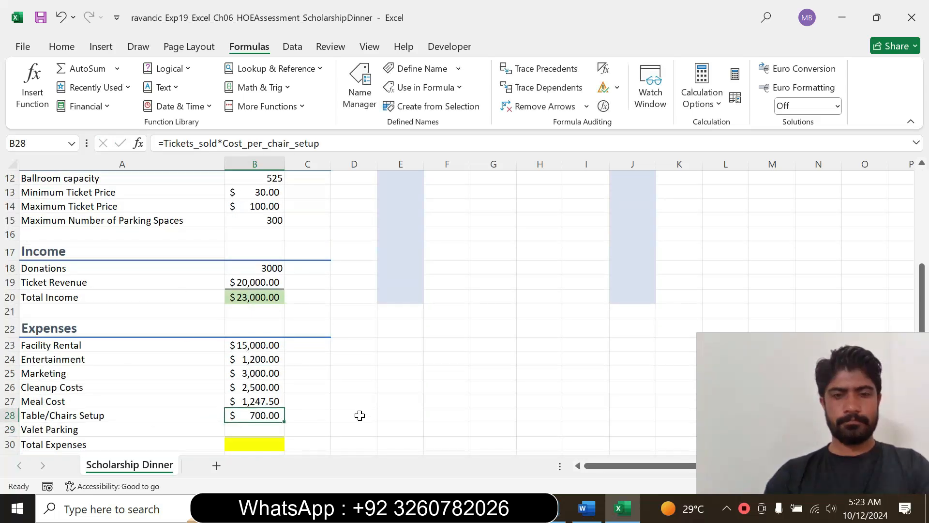
# - Switch to Word, set the step 5 instruction back to 9 pt and remove its highlighting
pyautogui.click(586, 508)
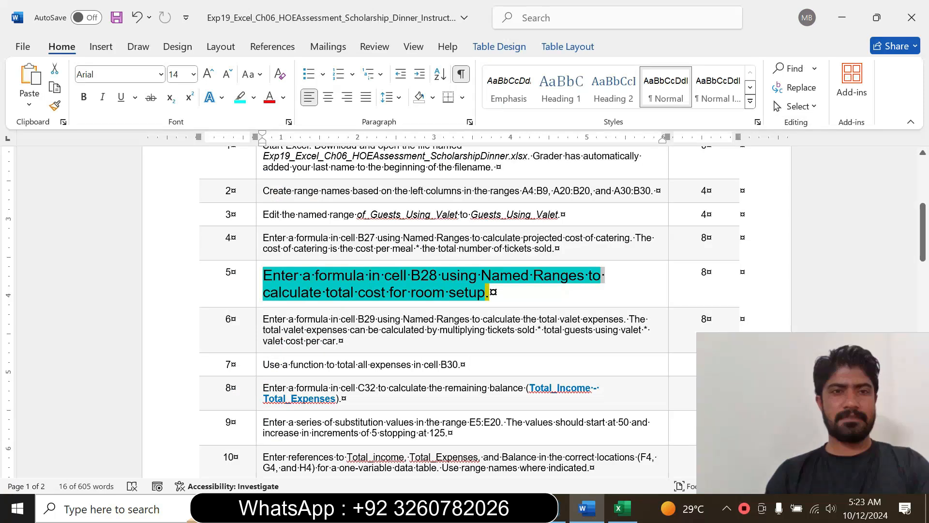
pyautogui.click(194, 74)
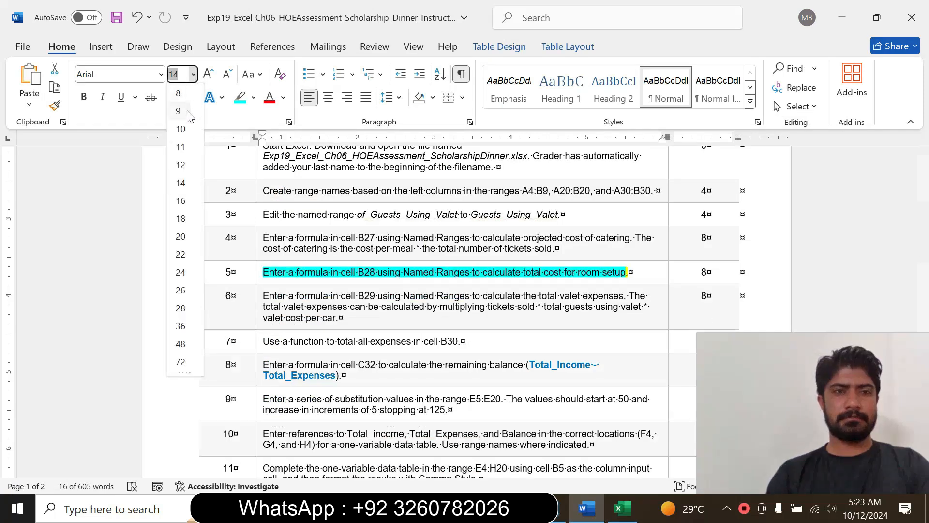
pyautogui.click(179, 108)
pyautogui.click(253, 97)
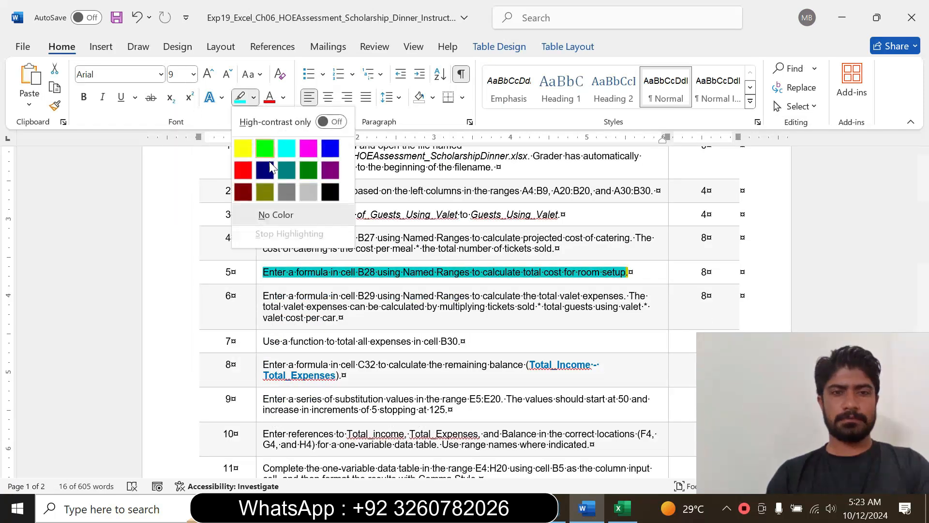
pyautogui.click(272, 214)
pyautogui.press('Left')
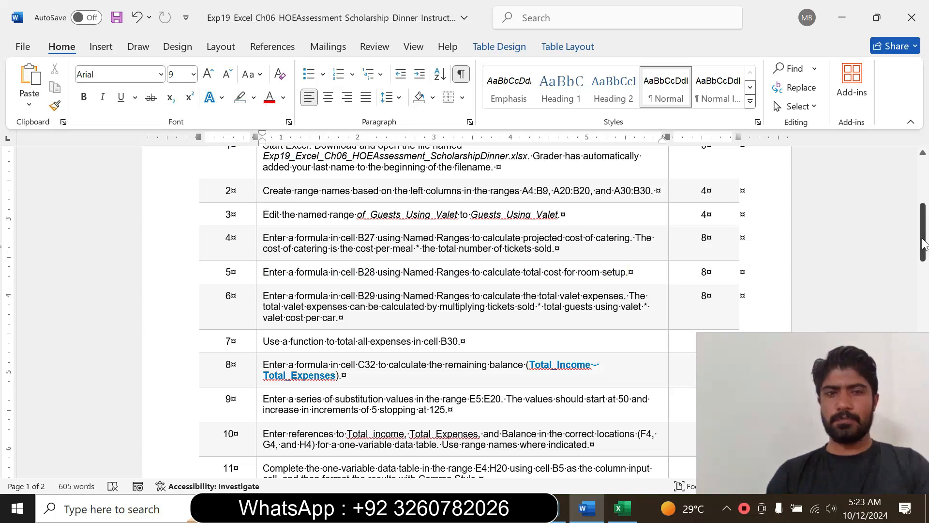
# - Enlarge the step 6 instruction about the total valet expenses formula to 14 pt and highlight its text in turquoise
pyautogui.moveTo(923, 238); pyautogui.dragTo(923, 244)
pyautogui.click(255, 289)
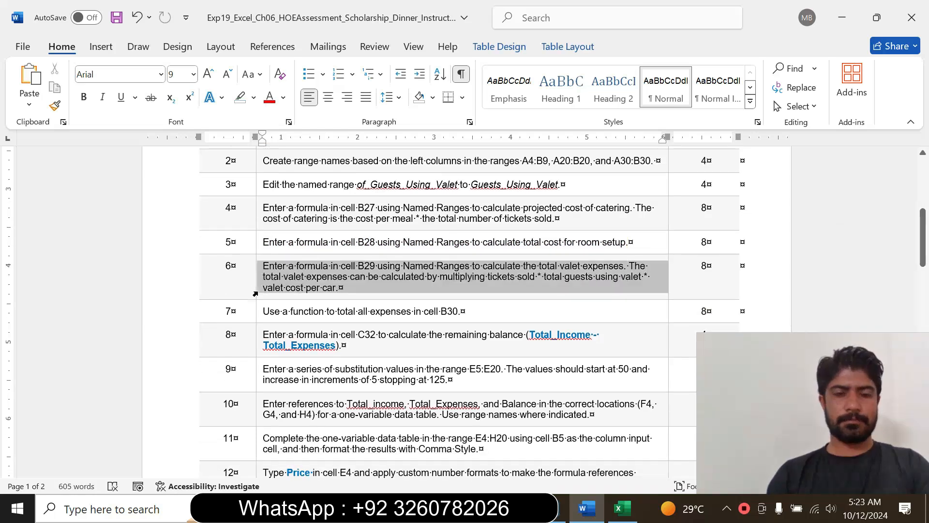
pyautogui.click(345, 247)
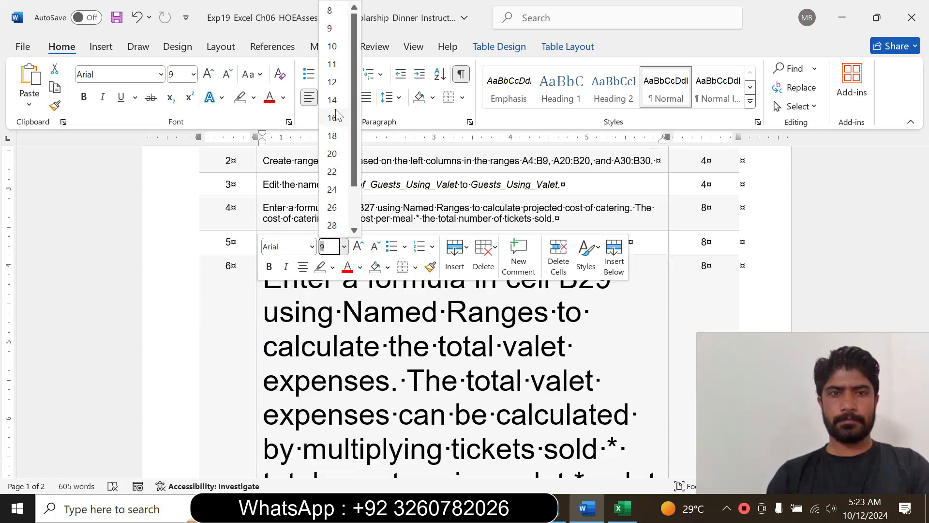
pyautogui.click(332, 100)
pyautogui.click(255, 98)
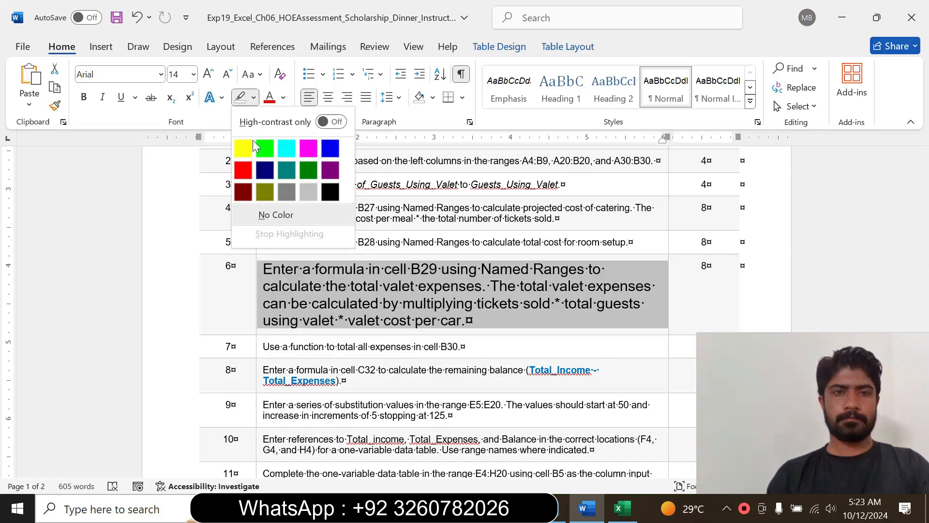
pyautogui.click(243, 149)
pyautogui.moveTo(263, 269); pyautogui.dragTo(464, 320)
pyautogui.click(531, 291)
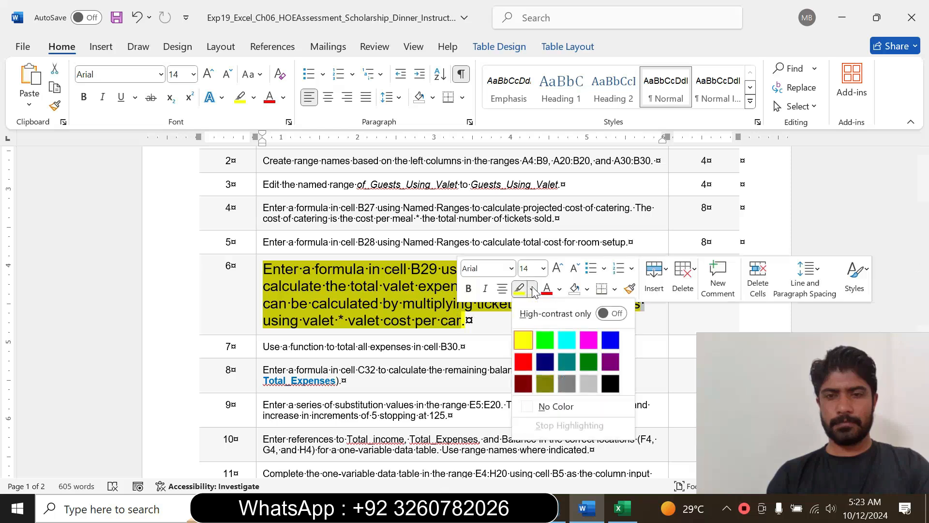
pyautogui.click(567, 339)
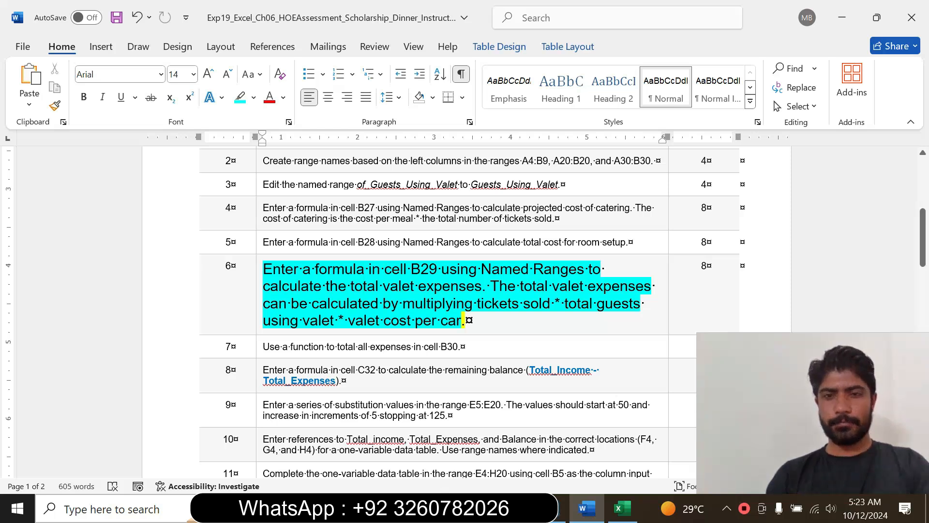
# - Consult the step 6 instruction, switch to Excel and start Valet Parking cell B29's formula with =Tickets_sold*Guests_Using_Valet*
pyautogui.moveTo(322, 269); pyautogui.dragTo(440, 269)
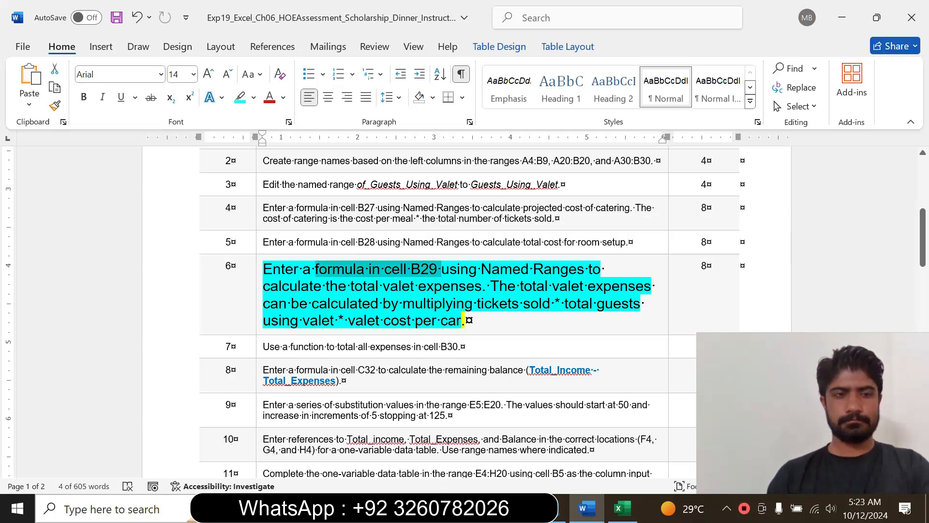
pyautogui.click(623, 508)
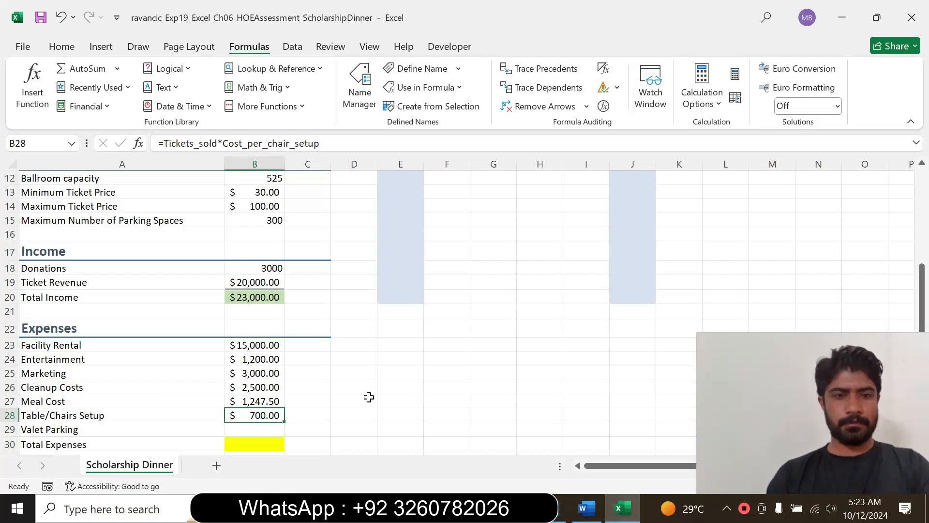
pyautogui.click(252, 430)
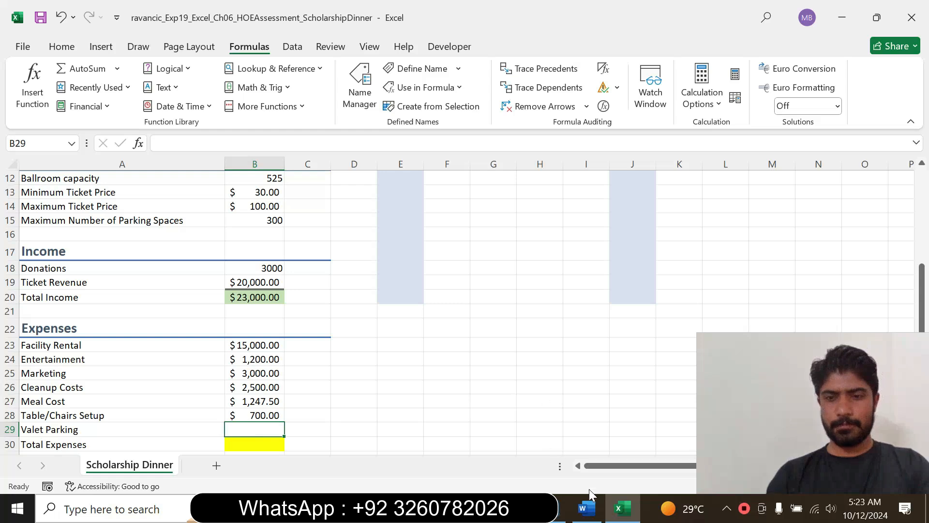
pyautogui.click(587, 509)
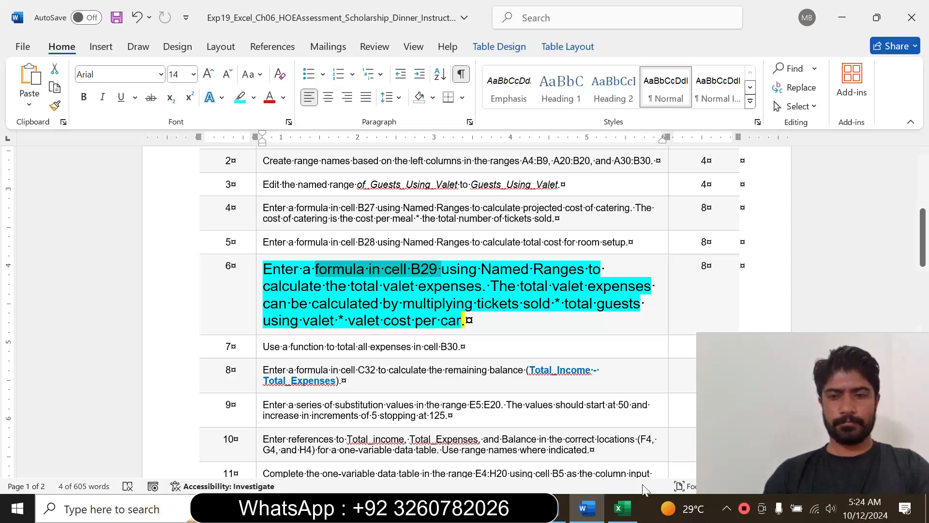
pyautogui.click(622, 508)
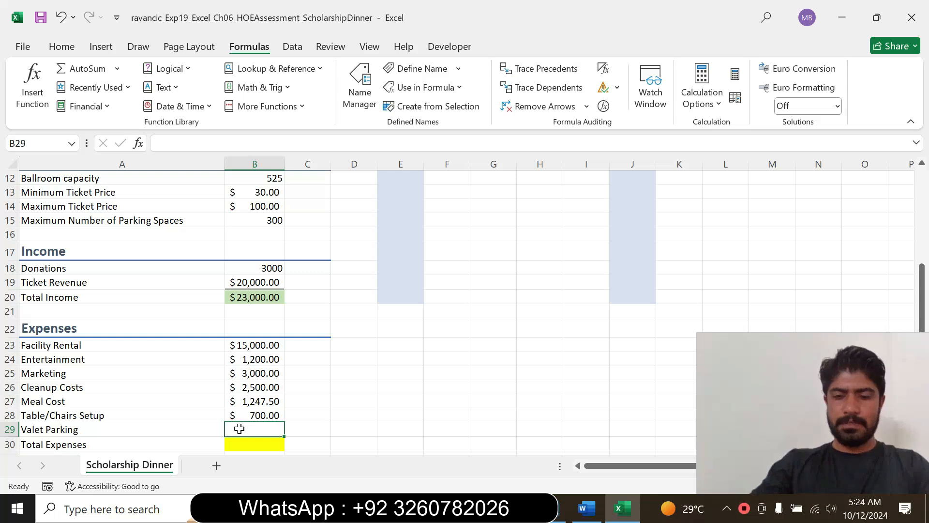
pyautogui.write('=')
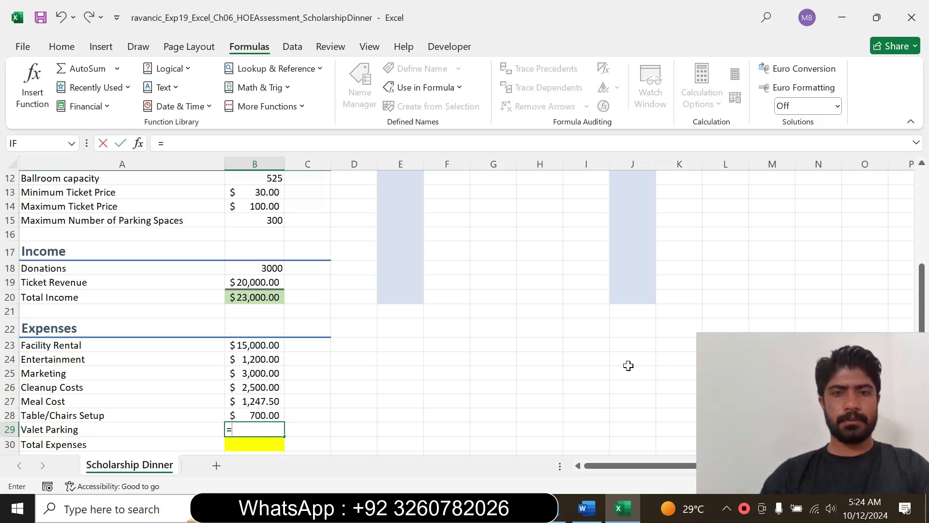
pyautogui.moveTo(922, 315); pyautogui.dragTo(916, 202)
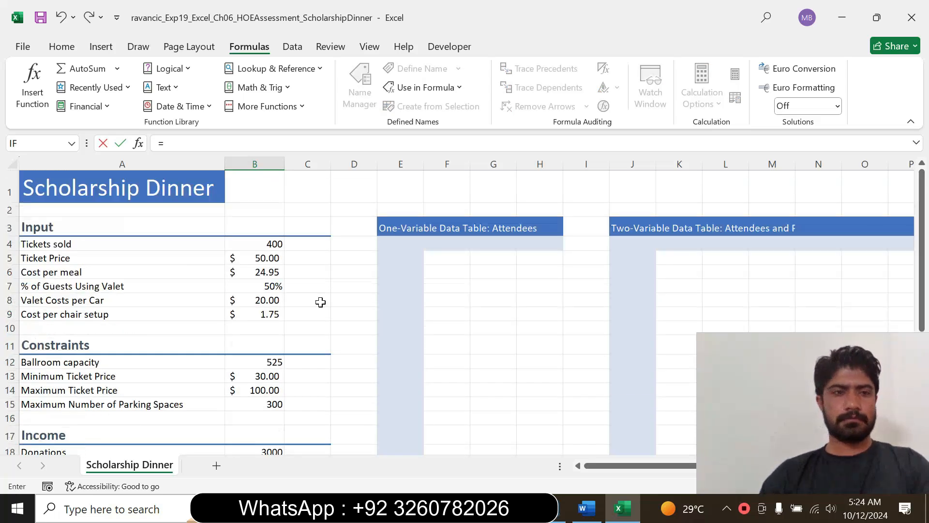
pyautogui.click(262, 243)
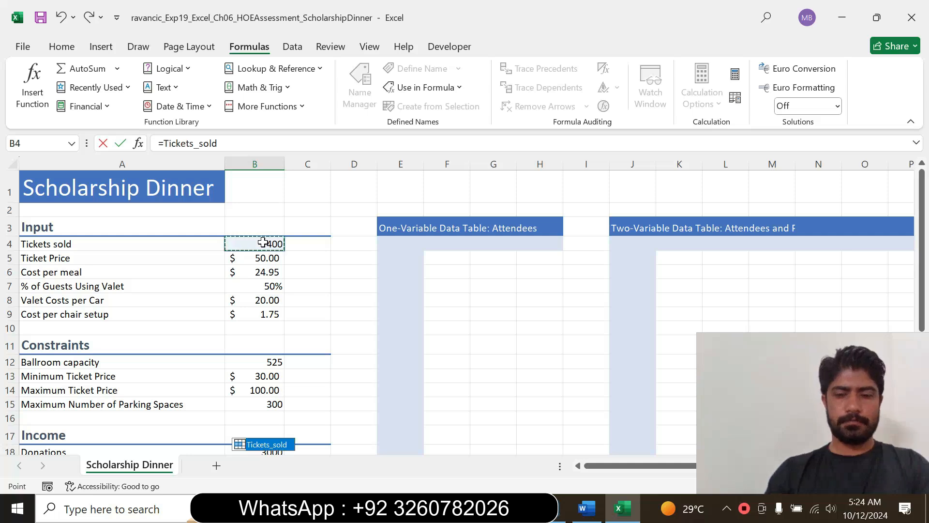
pyautogui.write('*')
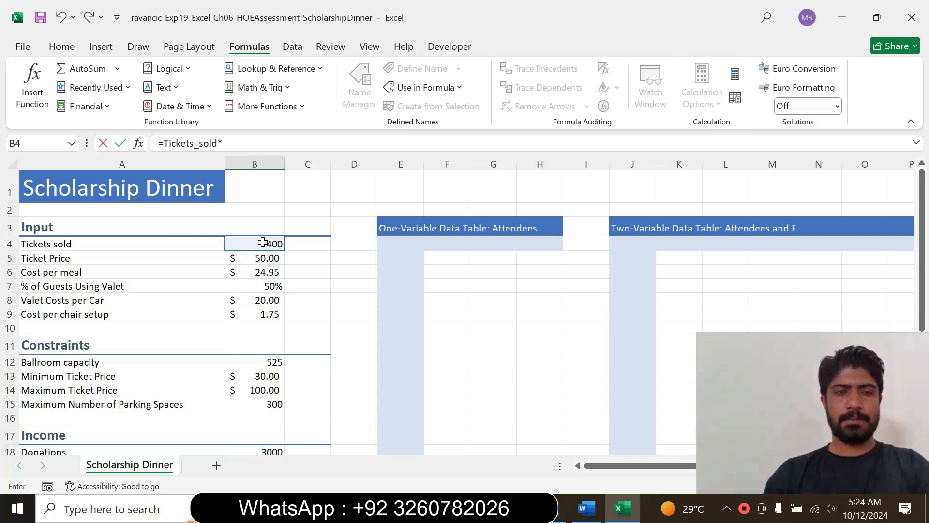
pyautogui.moveTo(923, 209); pyautogui.dragTo(925, 225)
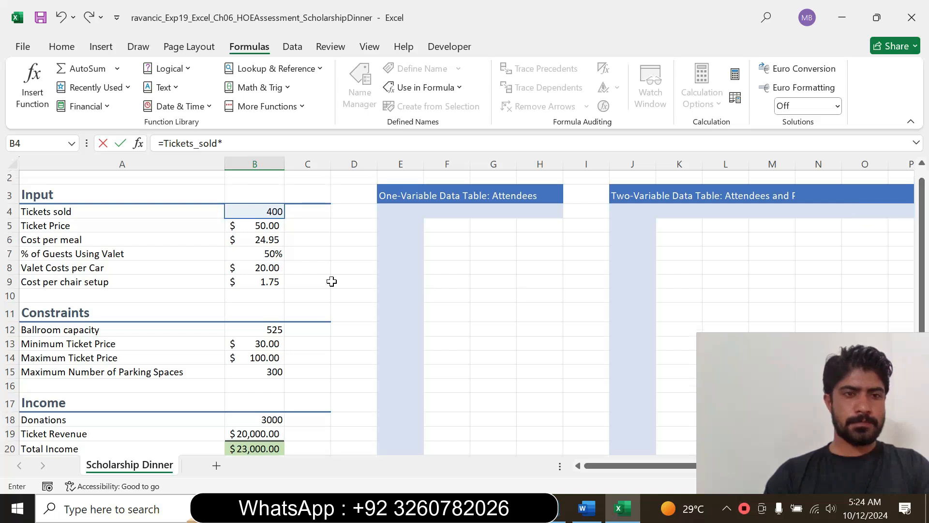
pyautogui.press('F2')
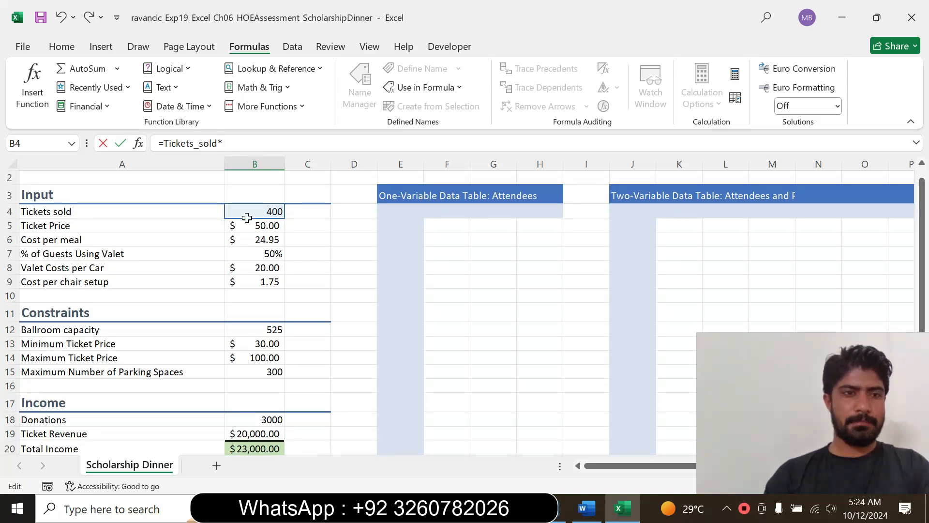
pyautogui.click(246, 253)
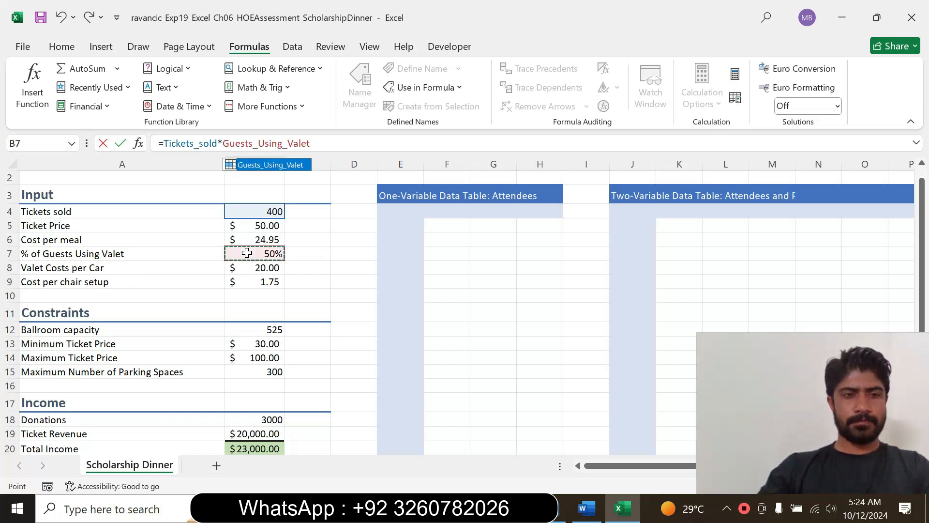
pyautogui.write('*')
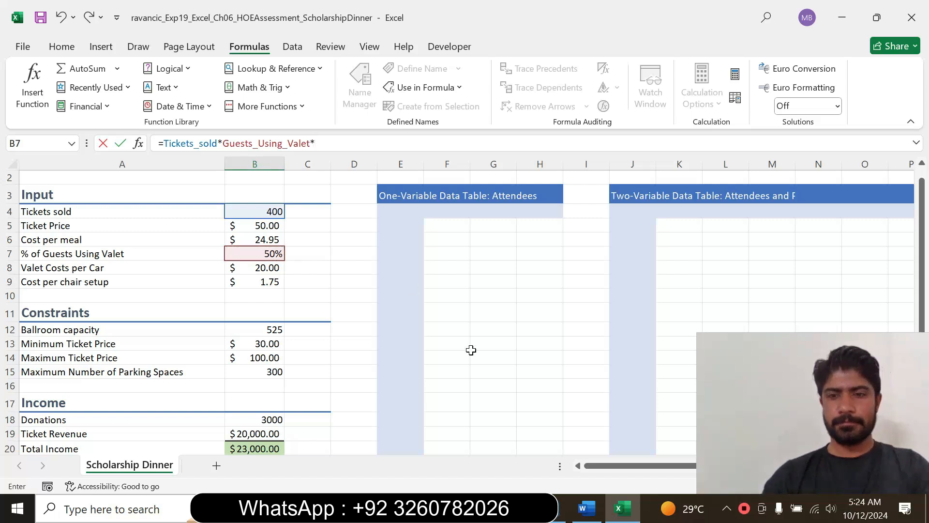
# - Recheck the step 6 instruction in Word, return to Excel and complete the B29 formula with Valet_Costs_per_Car
pyautogui.click(587, 508)
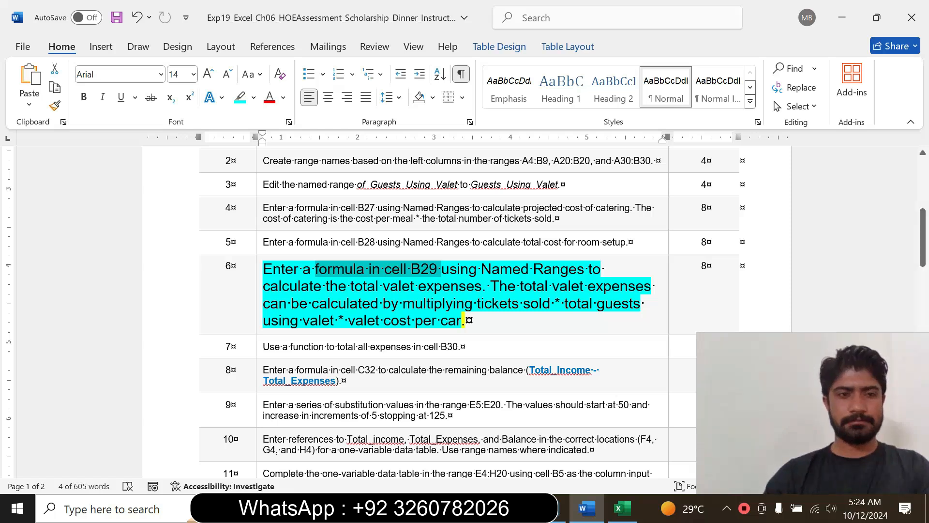
pyautogui.click(622, 508)
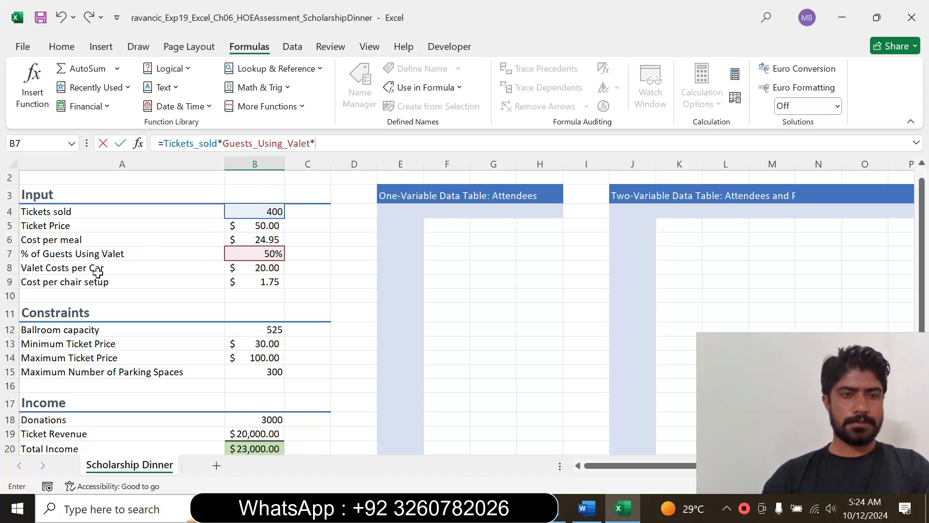
pyautogui.click(248, 268)
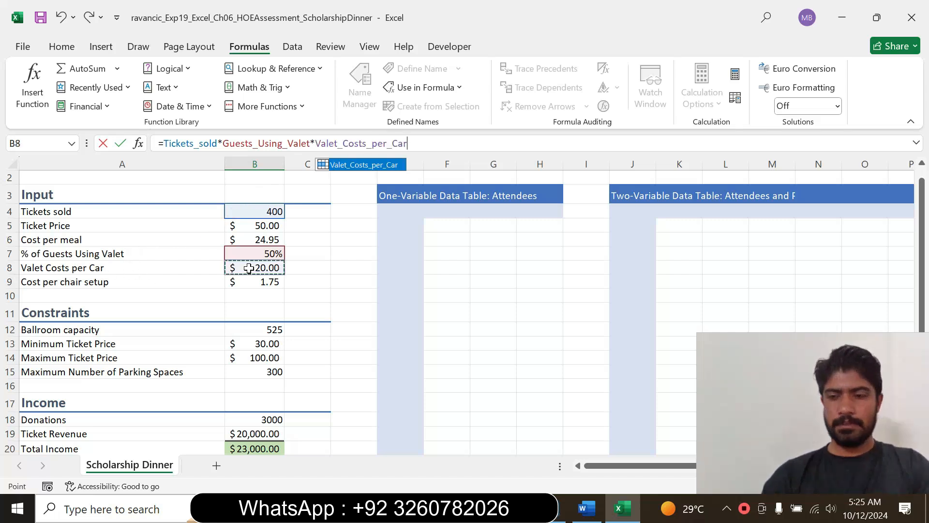
pyautogui.press('Return')
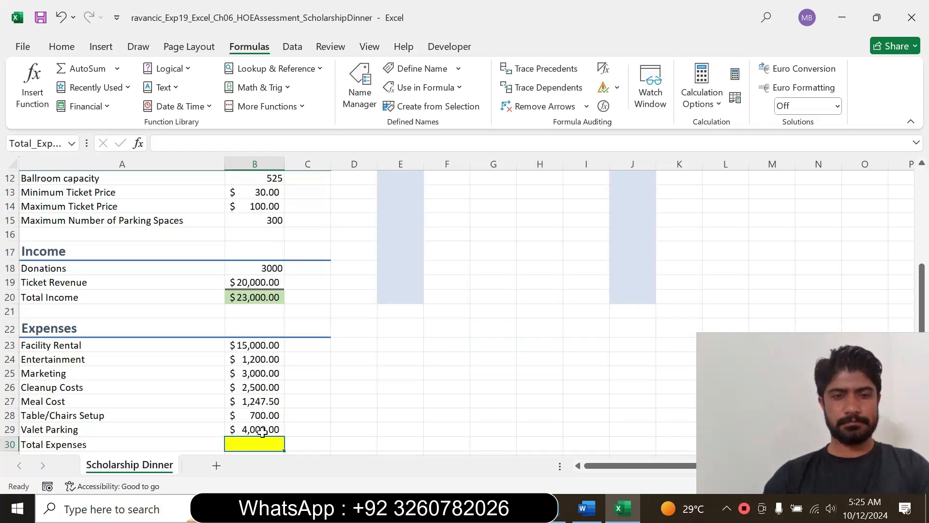
pyautogui.click(262, 432)
pyautogui.moveTo(922, 315); pyautogui.dragTo(926, 334)
# - Switch to Word, set the step 6 instruction back to 9 pt and remove its highlighting
pyautogui.click(587, 508)
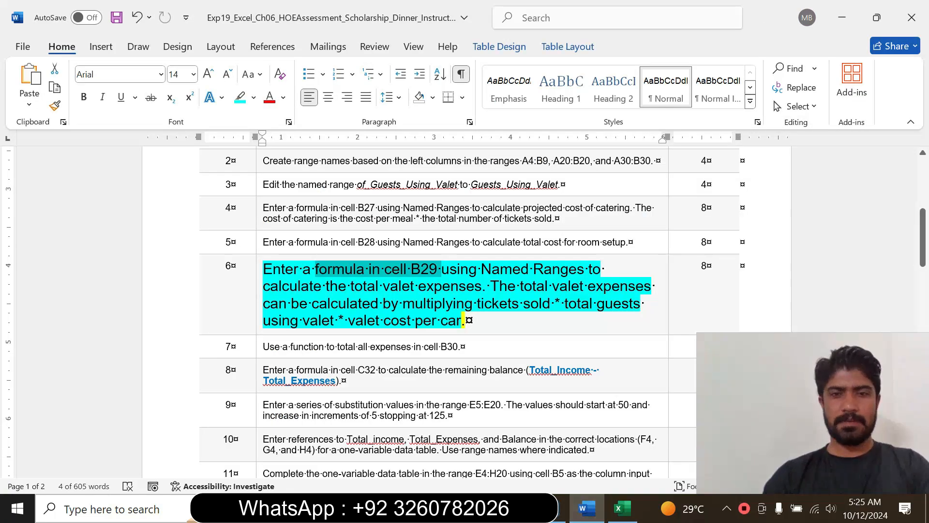
pyautogui.moveTo(463, 321); pyautogui.dragTo(263, 269)
pyautogui.click(362, 211)
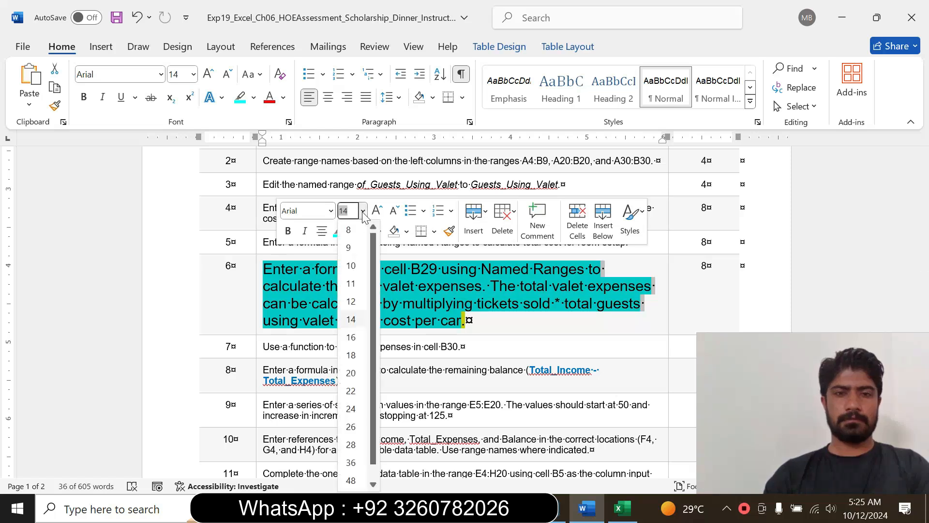
pyautogui.click(355, 242)
pyautogui.click(352, 231)
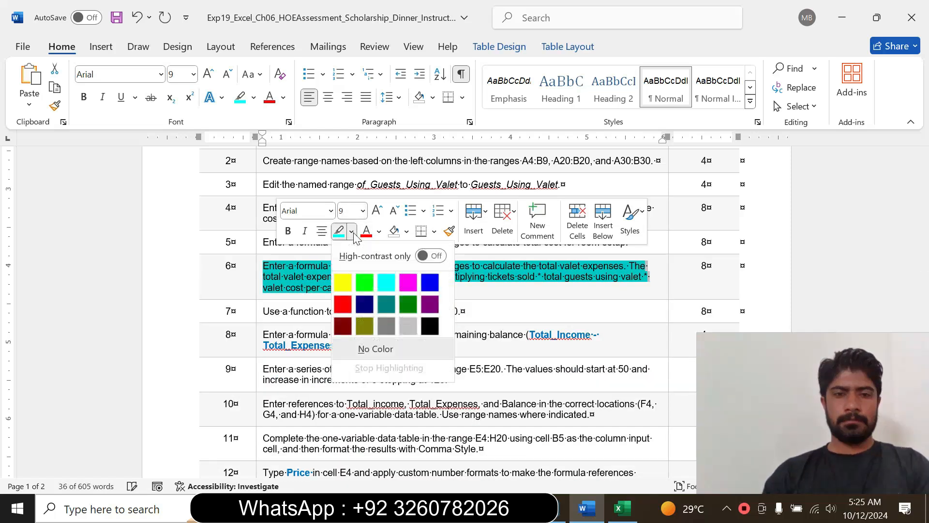
pyautogui.click(365, 348)
# - Enlarge the step 7 instruction about totalling all expenses to 18 pt
pyautogui.moveTo(923, 230); pyautogui.dragTo(923, 251)
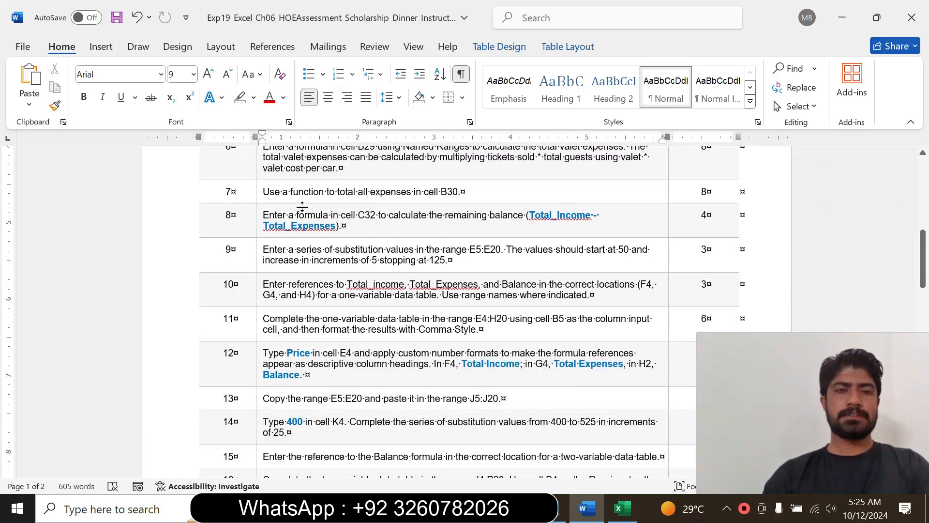
pyautogui.click(260, 193)
pyautogui.click(349, 152)
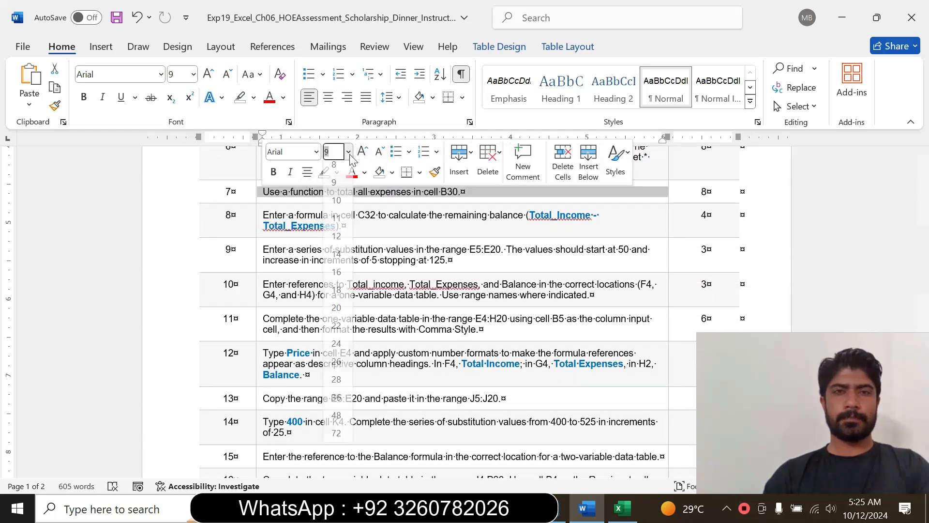
pyautogui.click(335, 300)
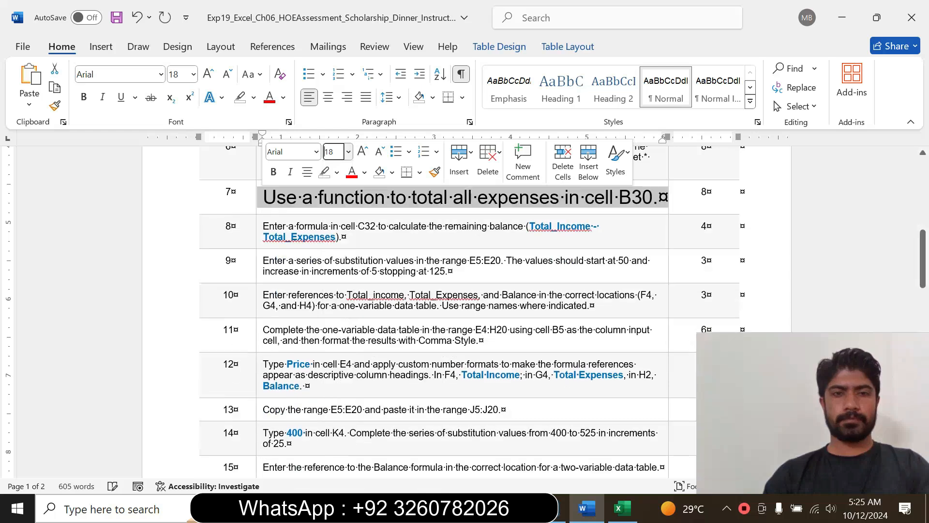
# - Highlight the step 7 instruction text in yellow
pyautogui.click(337, 172)
pyautogui.click(336, 222)
pyautogui.click(294, 226)
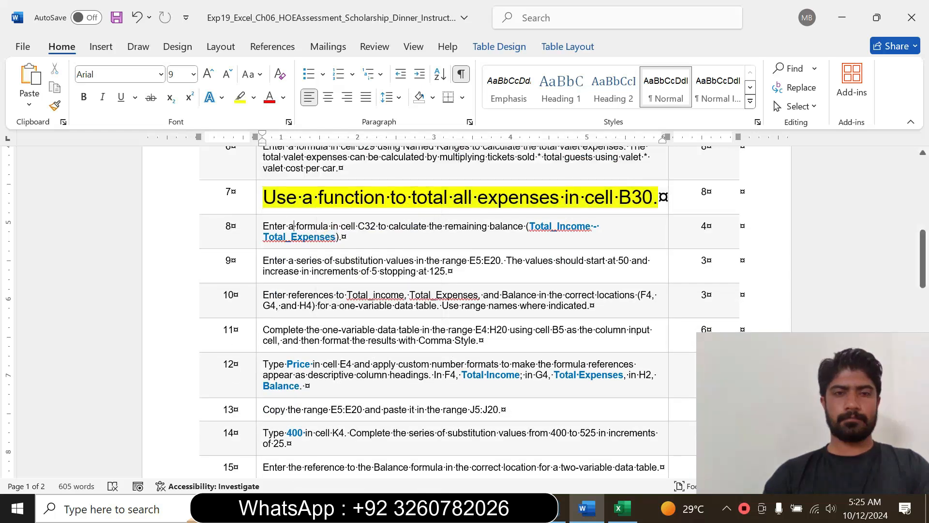
# - Highlight the step 7 instruction text in turquoise
pyautogui.moveTo(263, 197); pyautogui.dragTo(660, 197)
pyautogui.click(587, 169)
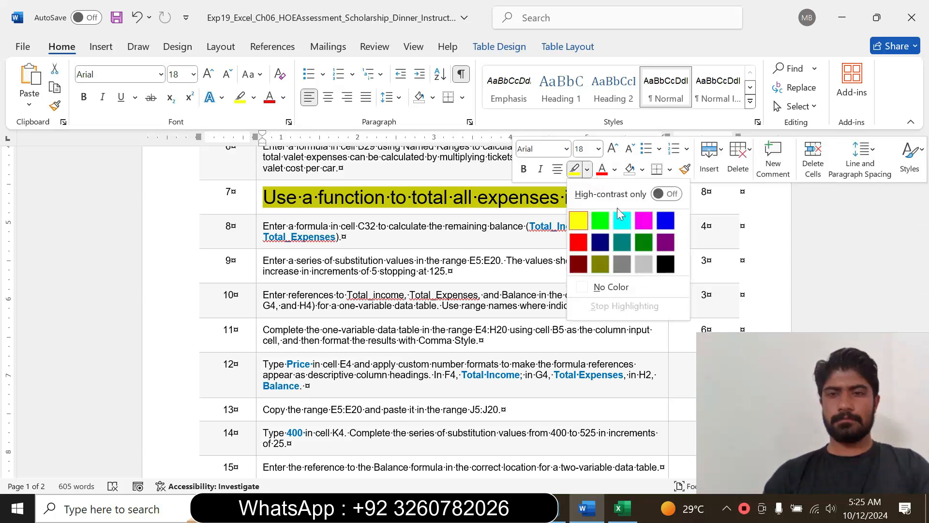
pyautogui.click(625, 220)
pyautogui.click(277, 198)
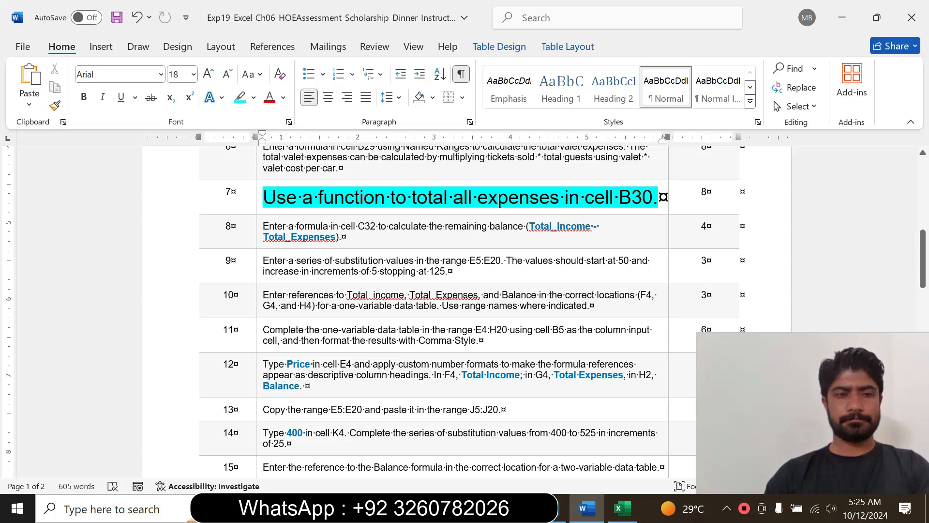
# - Switch to Excel and total the expenses in cell B30 with the formula =SUM(B23:B29)
pyautogui.moveTo(320, 197); pyautogui.dragTo(555, 203)
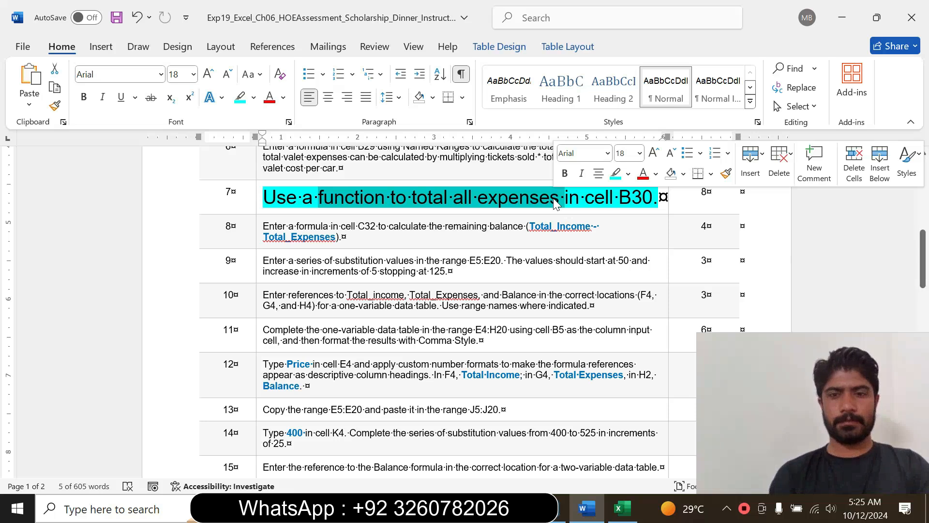
pyautogui.click(622, 508)
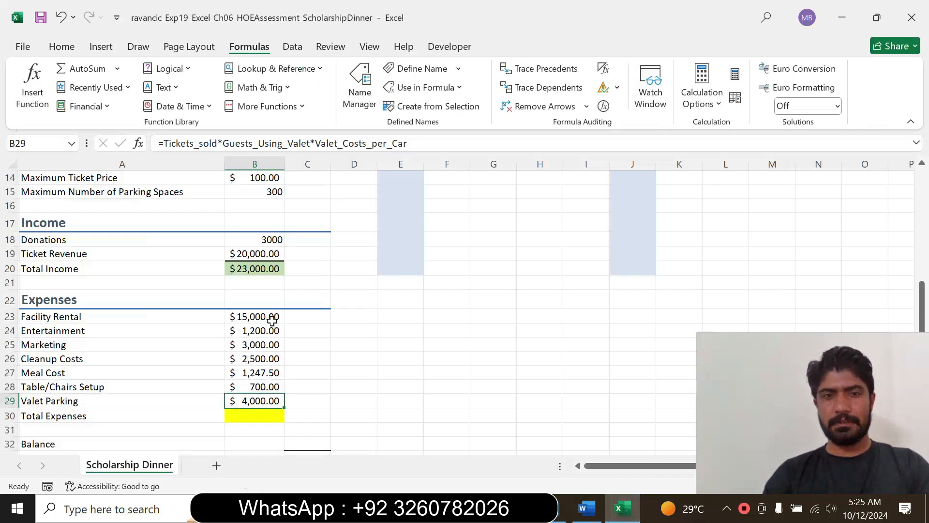
pyautogui.click(260, 416)
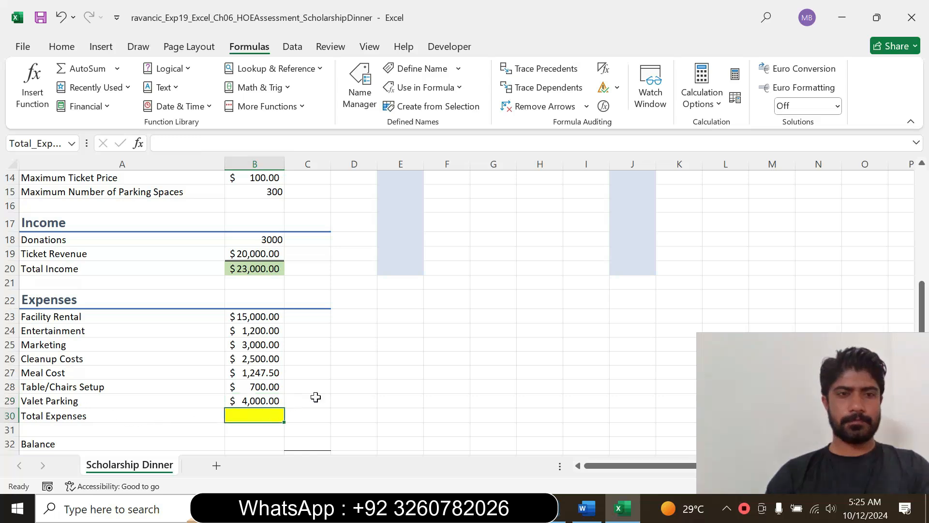
pyautogui.click(587, 508)
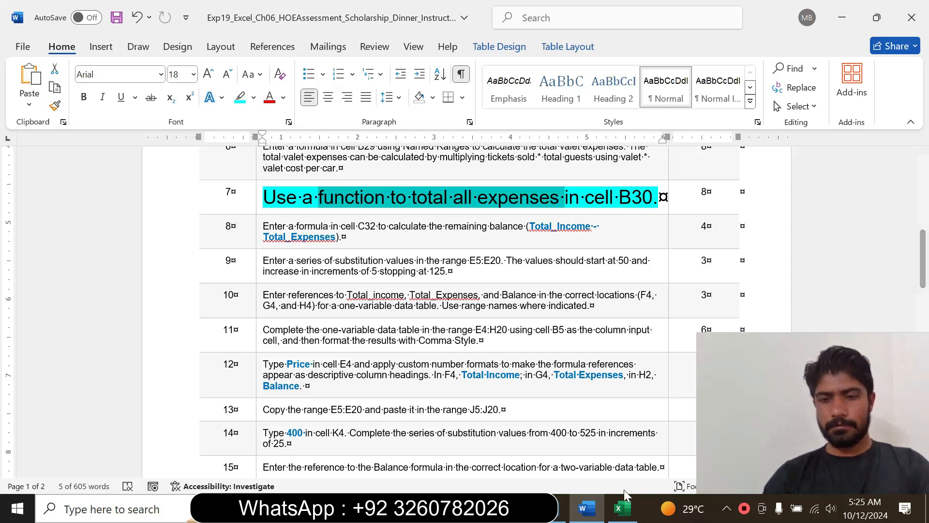
pyautogui.click(621, 508)
pyautogui.write('=')
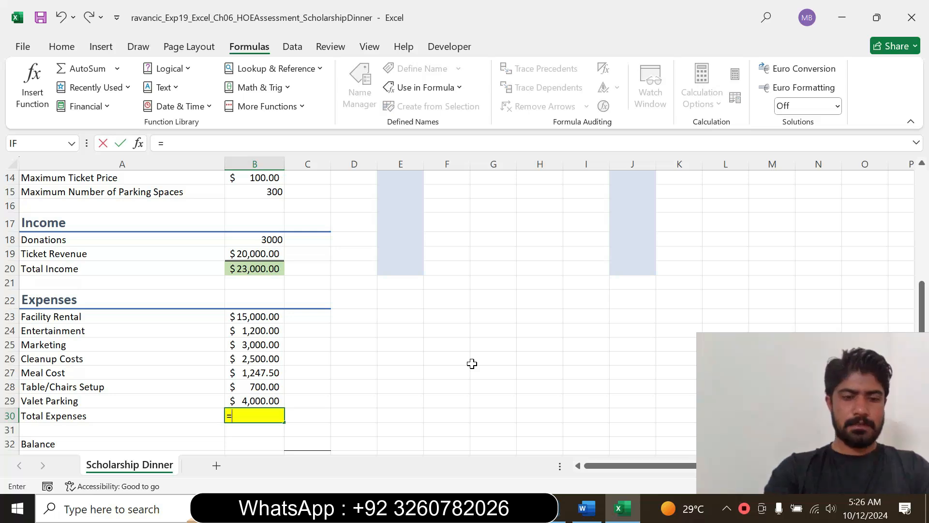
pyautogui.write('sum')
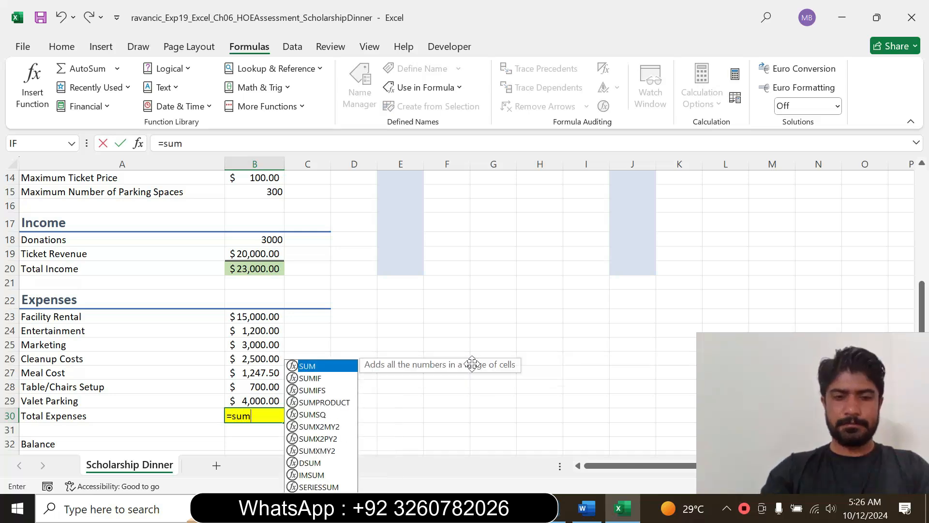
pyautogui.press('Tab')
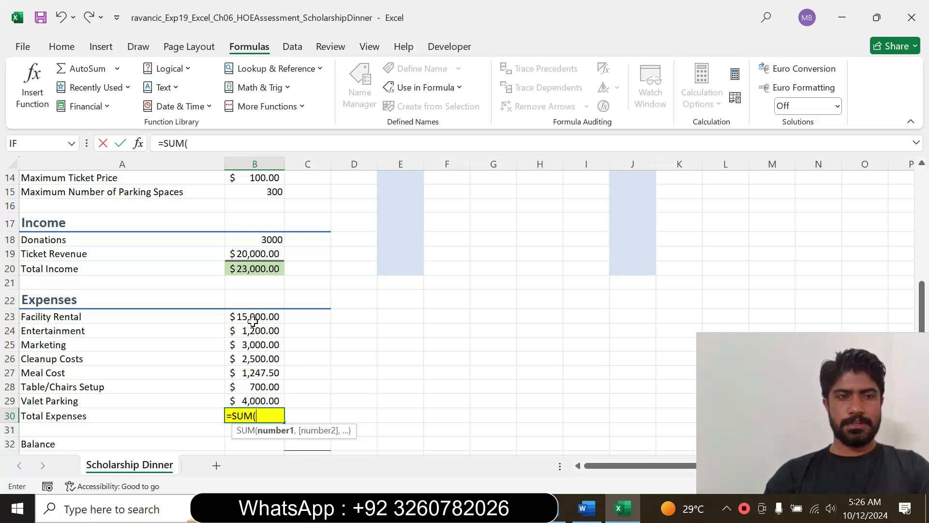
pyautogui.moveTo(255, 317); pyautogui.dragTo(254, 400)
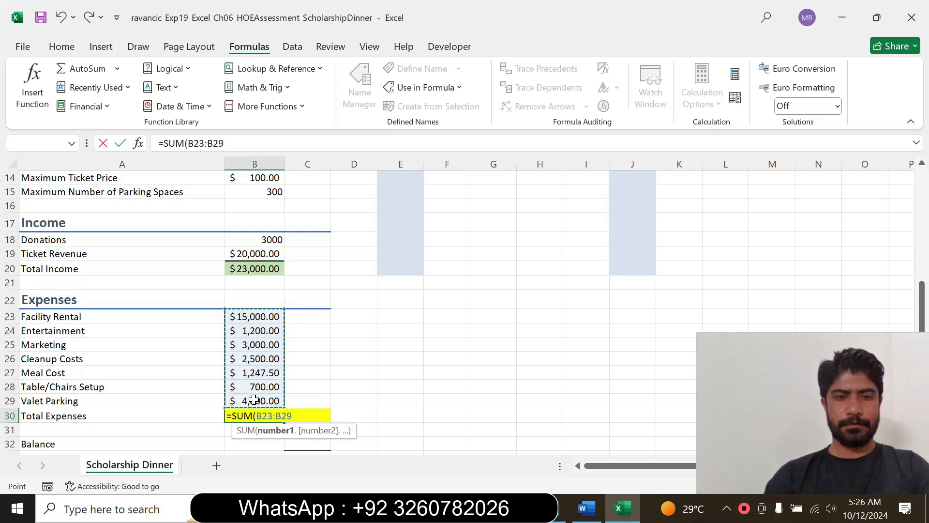
pyautogui.click(228, 144)
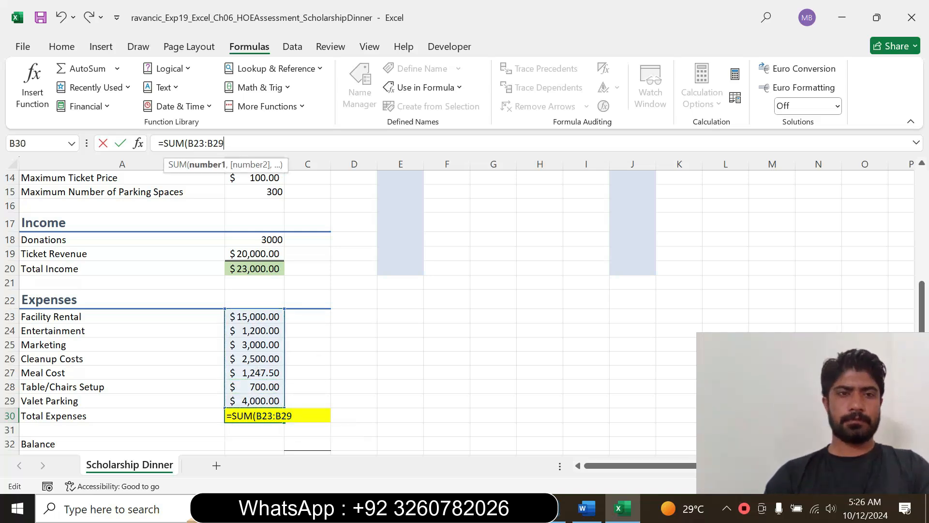
pyautogui.write(')')
pyautogui.press('Return')
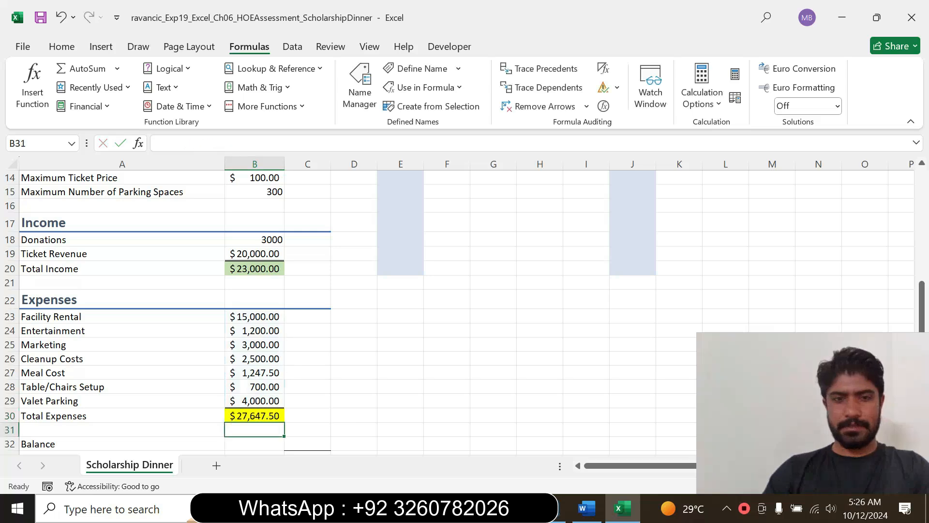
pyautogui.click(270, 415)
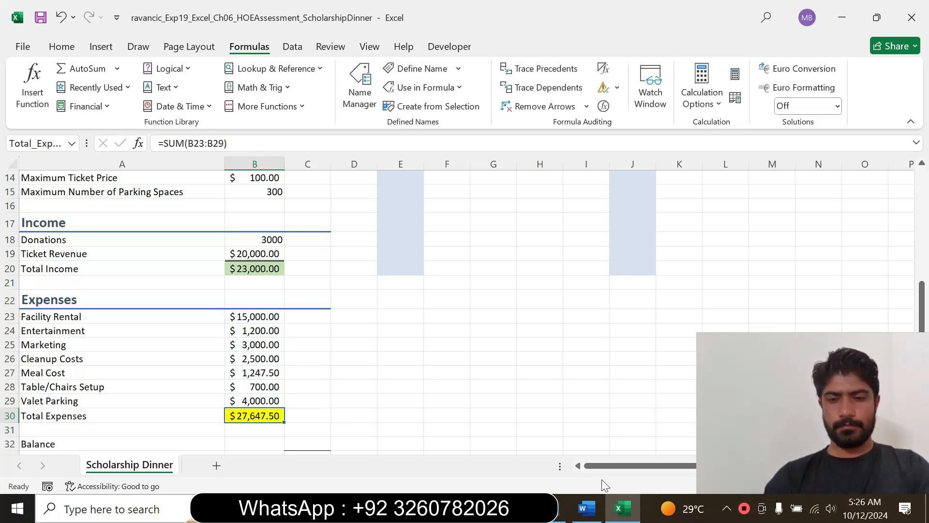
# - Switch to Word, set the step 7 instruction back to 9 pt and remove its highlighting
pyautogui.click(587, 510)
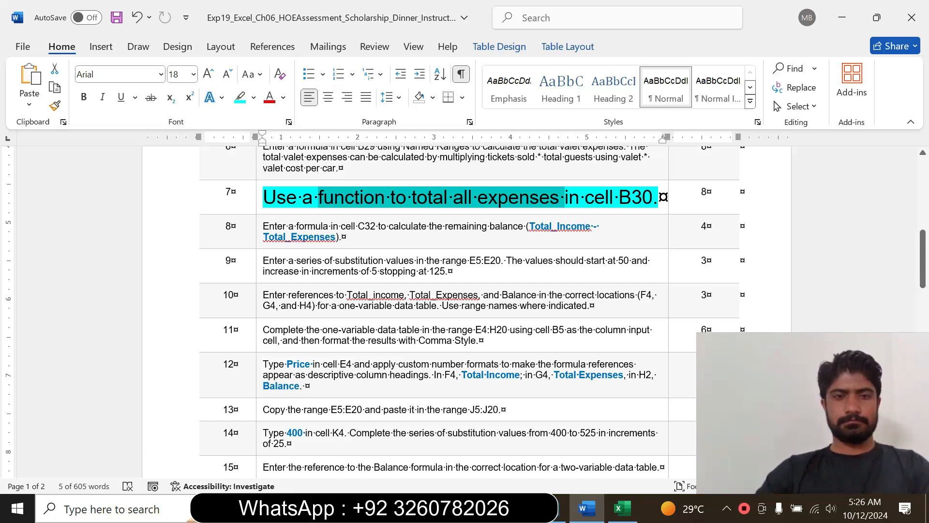
pyautogui.click(257, 206)
pyautogui.click(346, 160)
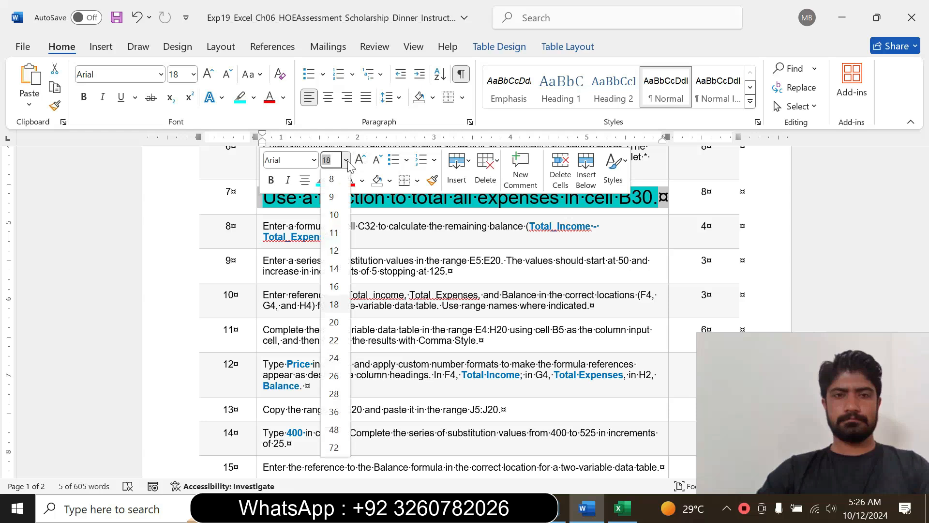
pyautogui.click(339, 188)
pyautogui.click(336, 182)
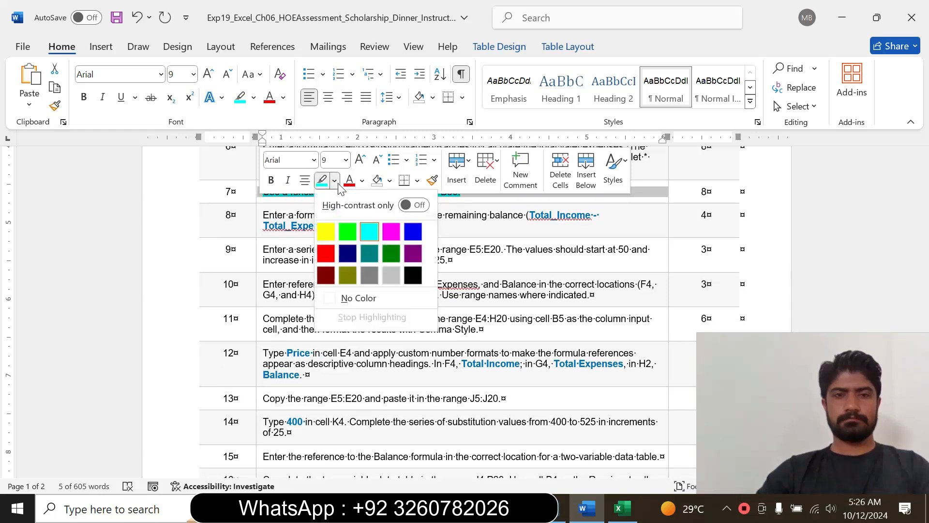
pyautogui.click(359, 297)
pyautogui.click(290, 249)
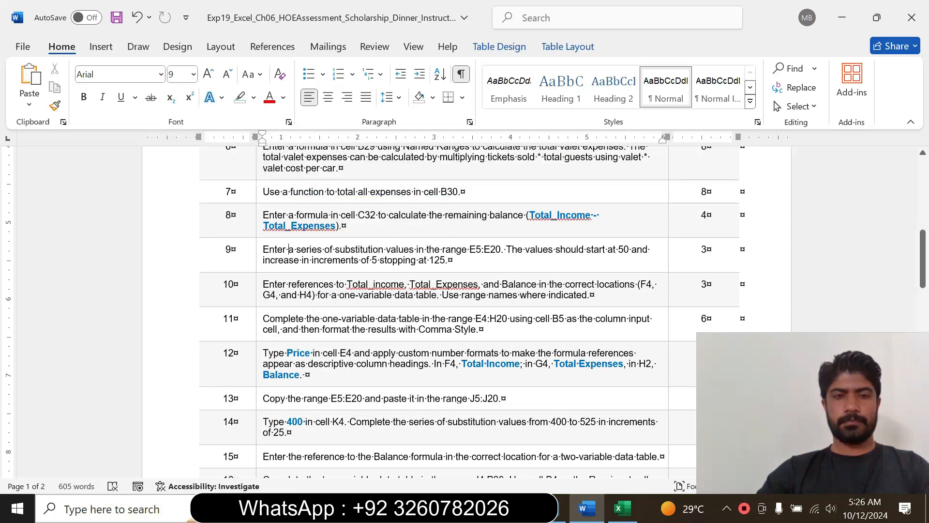
# - Enlarge the step 8 instruction about the remaining balance to 16 pt and highlight it in yellow
pyautogui.click(258, 233)
pyautogui.click(347, 185)
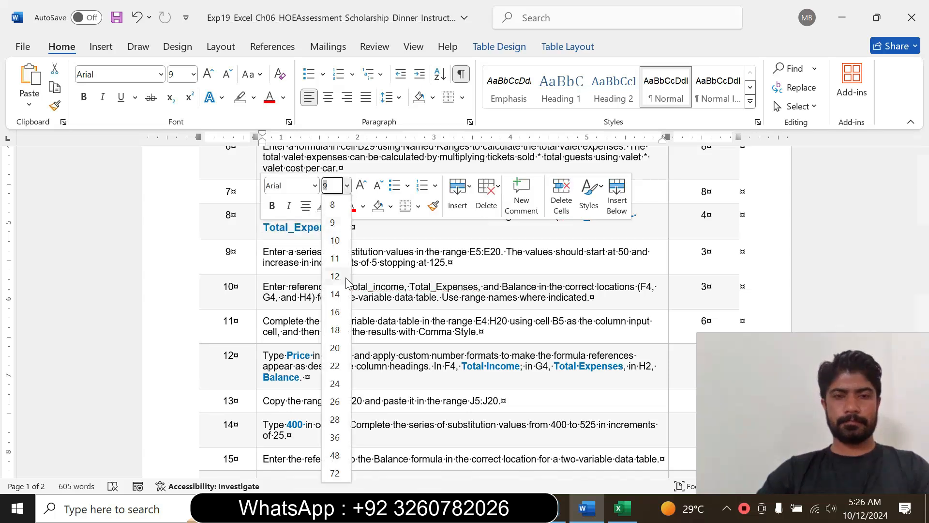
pyautogui.click(335, 312)
pyautogui.click(336, 206)
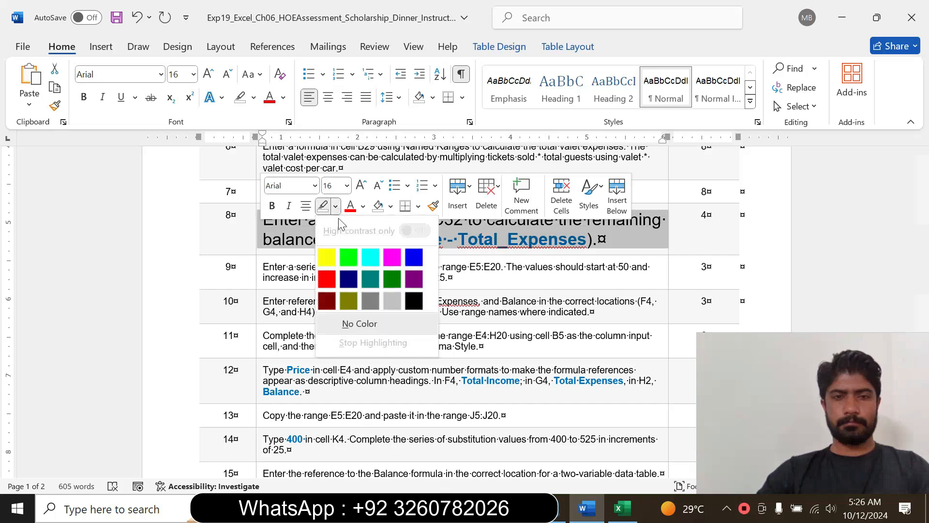
pyautogui.click(326, 257)
# - Change the highlighting of the step 8 instruction text to turquoise
pyautogui.moveTo(264, 219); pyautogui.dragTo(598, 239)
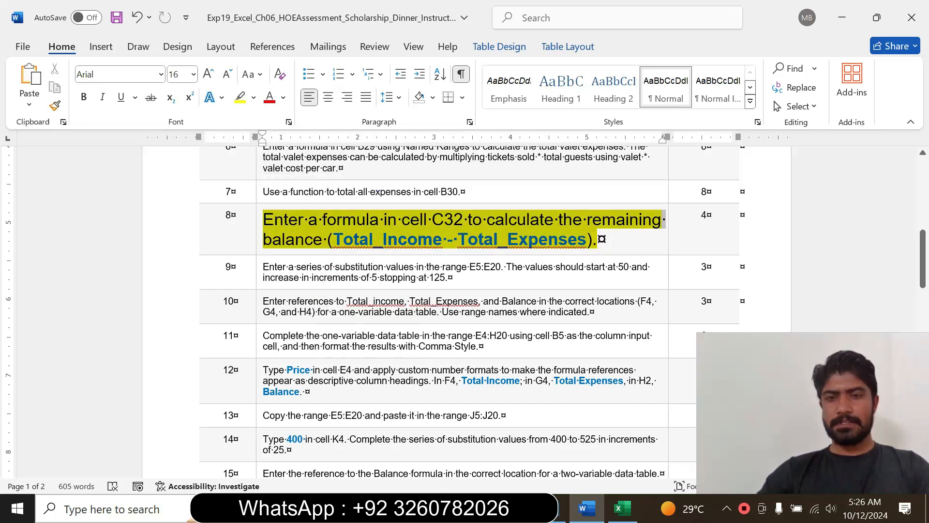
pyautogui.click(587, 217)
pyautogui.click(620, 261)
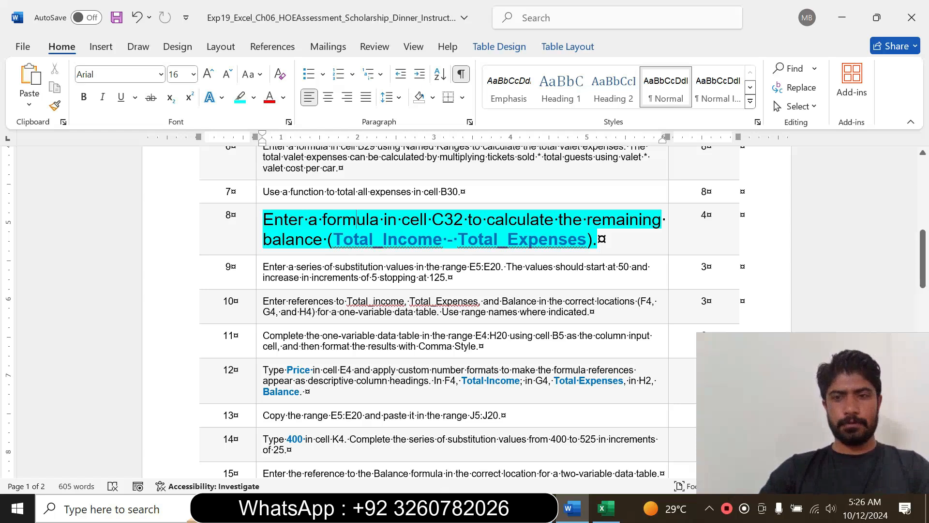
# - Switch to Excel and enter the formula =Total_Income-Total_Expenses in the Balance cell C32
pyautogui.click(605, 508)
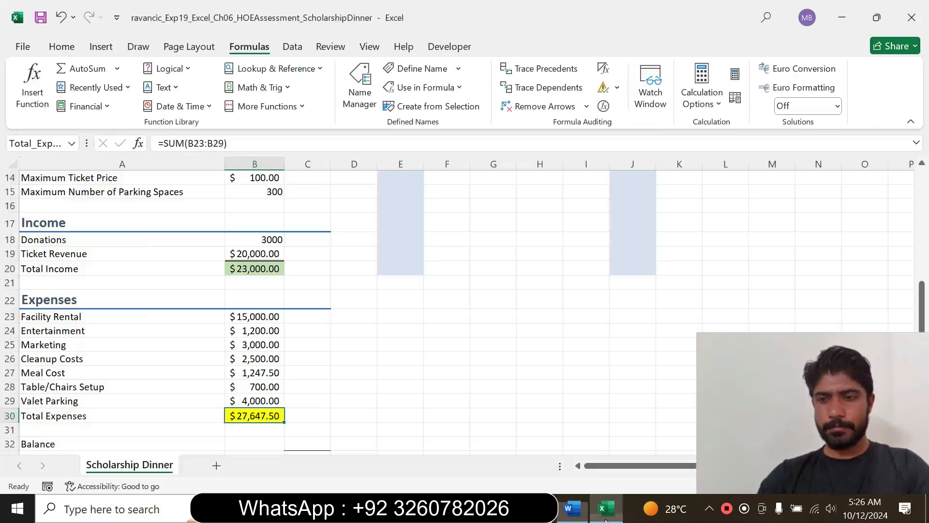
pyautogui.moveTo(922, 305)
pyautogui.mouseDown()
pyautogui.moveTo(924, 333)
pyautogui.moveTo(922, 304)
pyautogui.mouseUp()
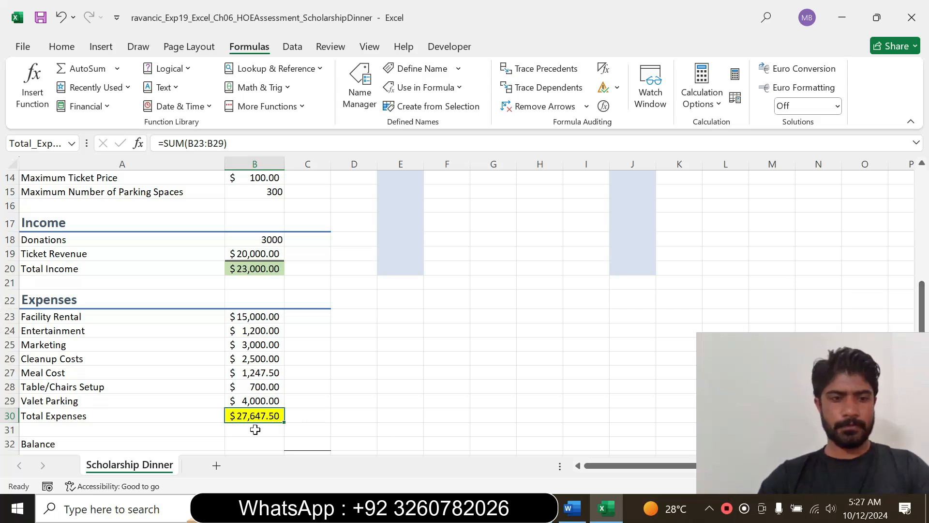
pyautogui.click(294, 441)
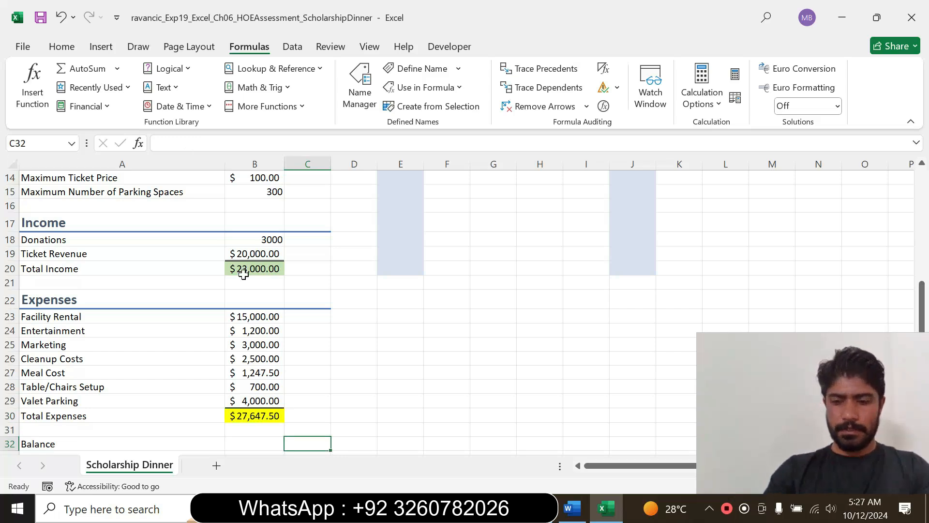
pyautogui.write('=')
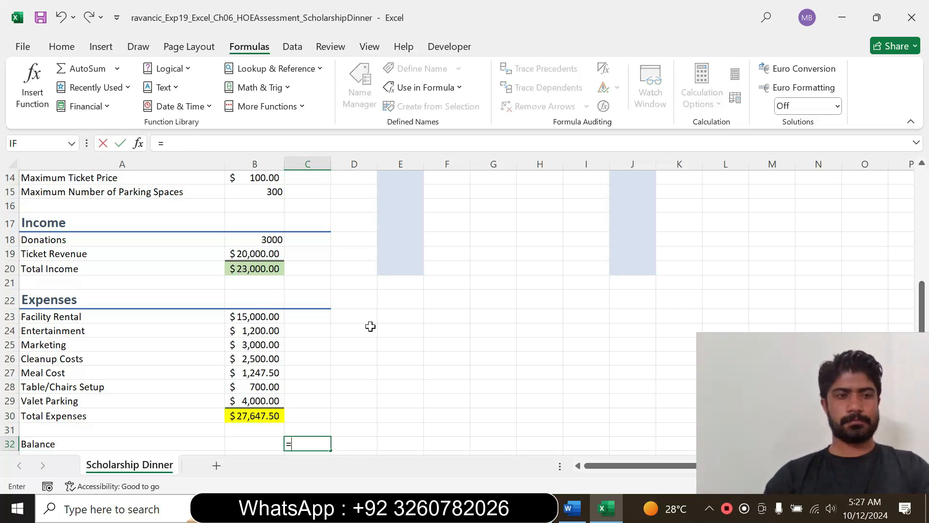
pyautogui.click(572, 508)
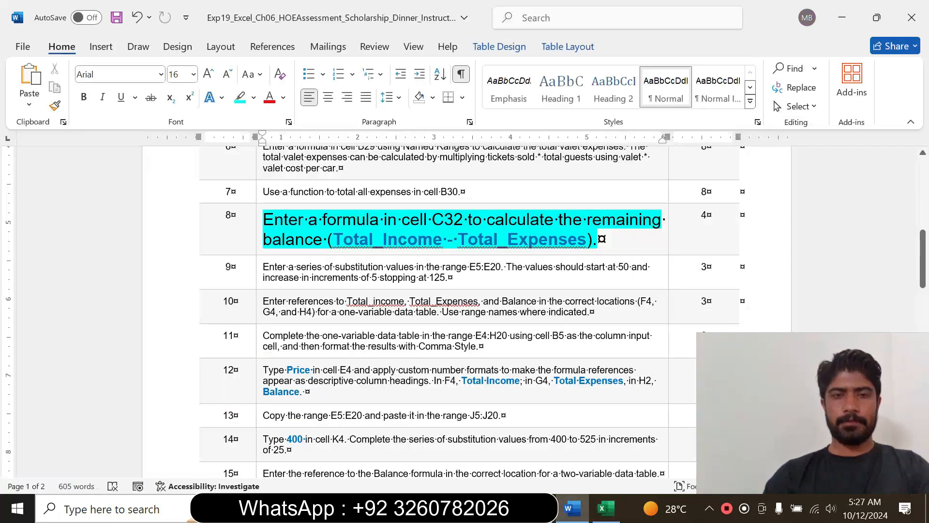
pyautogui.moveTo(334, 240); pyautogui.dragTo(574, 240)
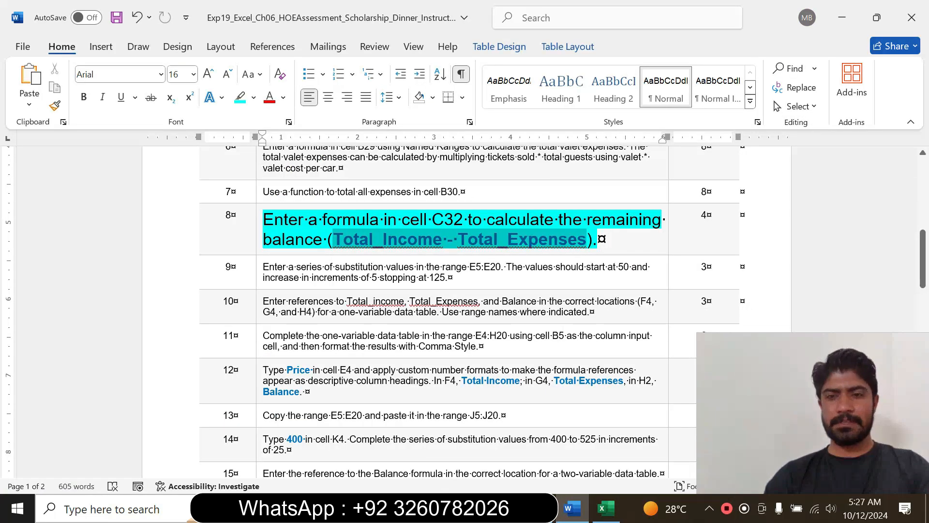
pyautogui.click(605, 508)
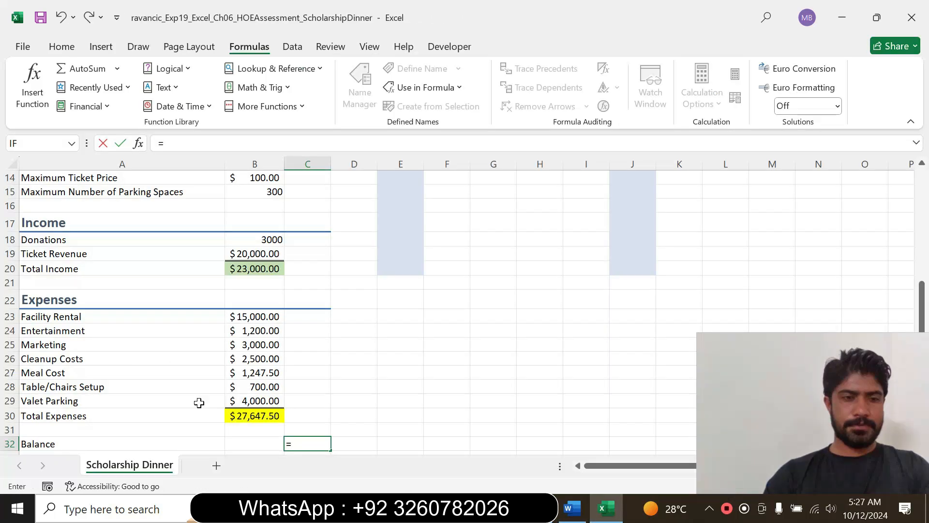
pyautogui.click(244, 270)
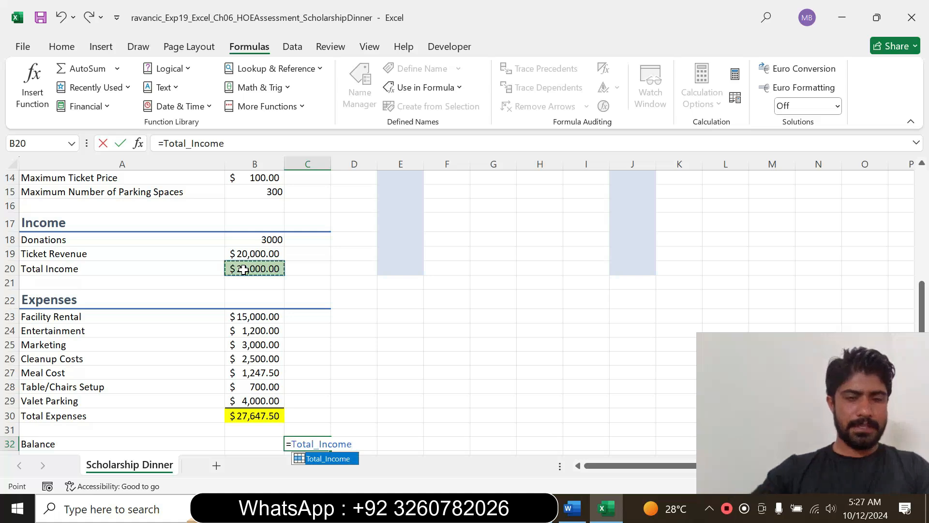
pyautogui.write('-')
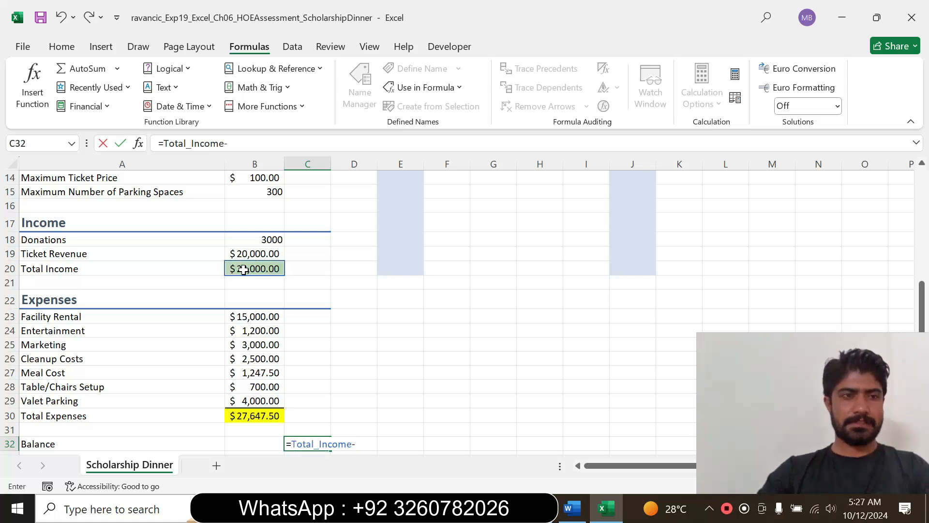
pyautogui.click(249, 414)
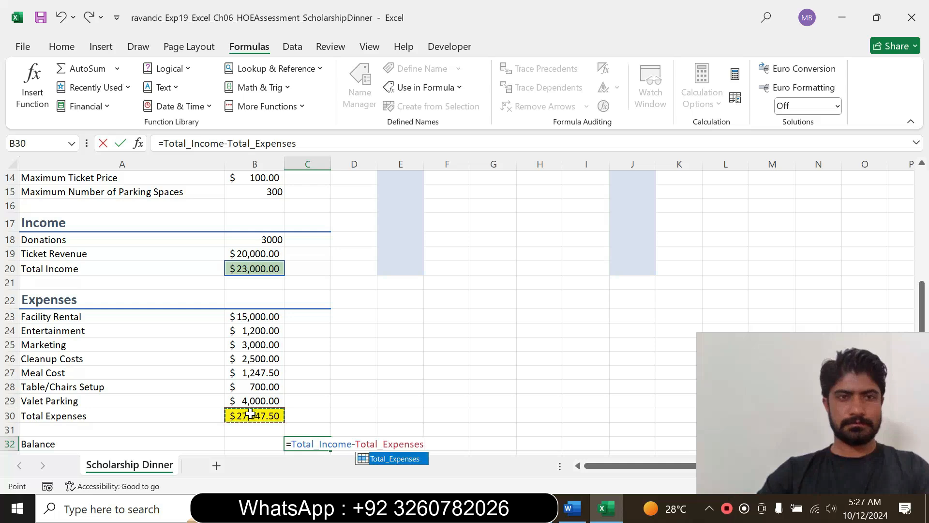
pyautogui.press('Return')
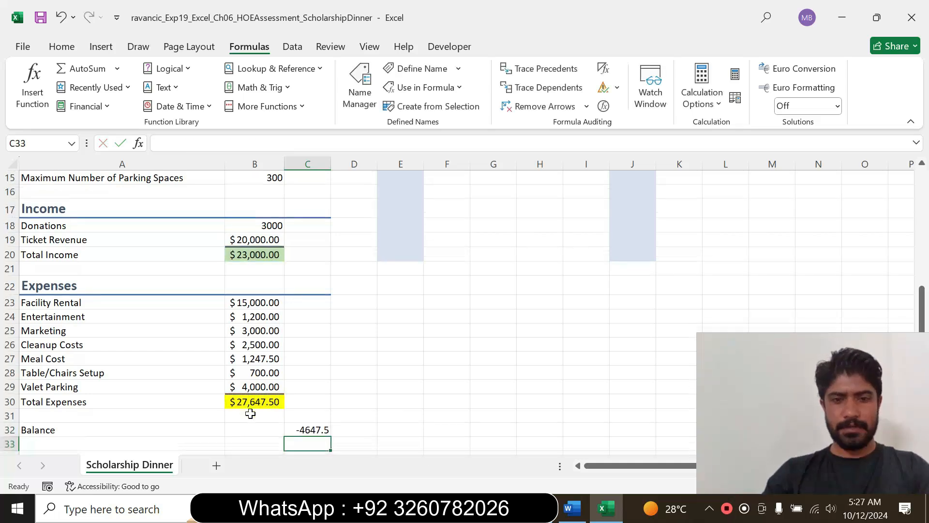
# - Review the balance formula in cell C32 against the income and expense figures
pyautogui.click(310, 428)
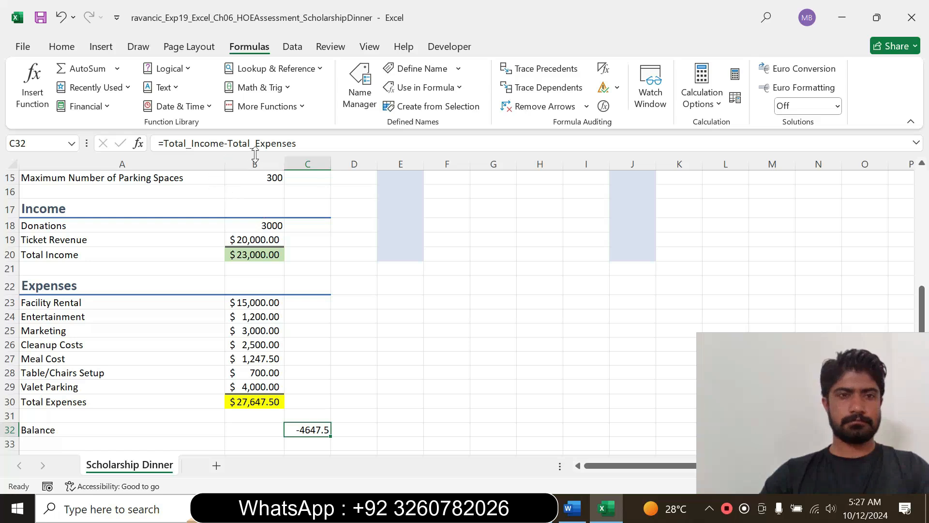
pyautogui.click(300, 267)
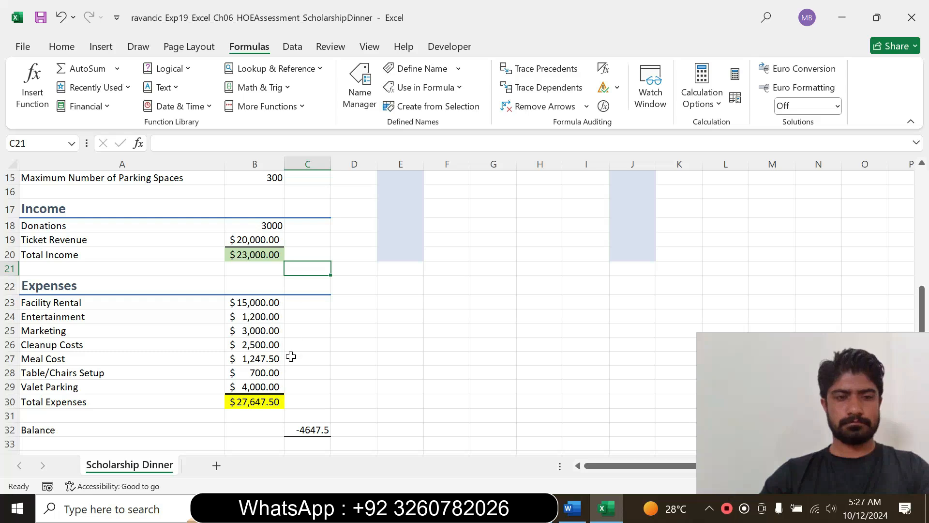
pyautogui.click(319, 430)
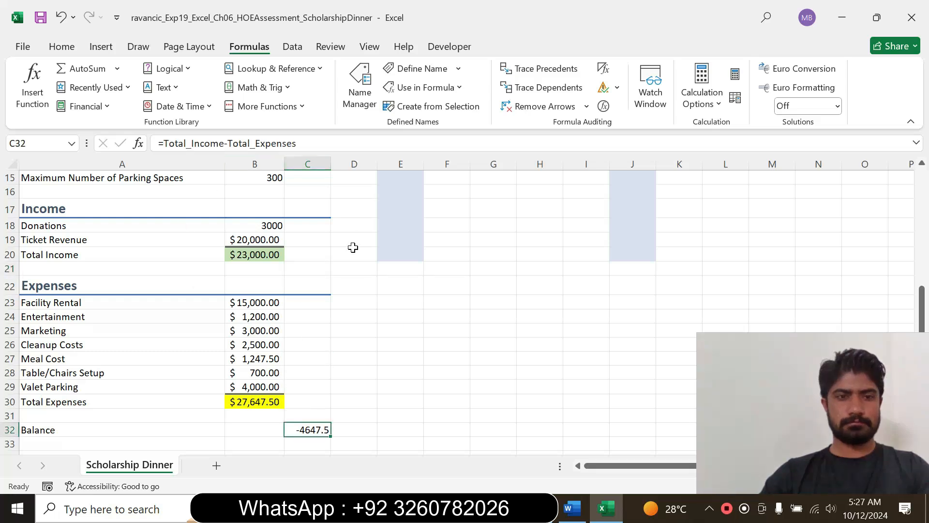
pyautogui.moveTo(922, 296); pyautogui.dragTo(922, 291)
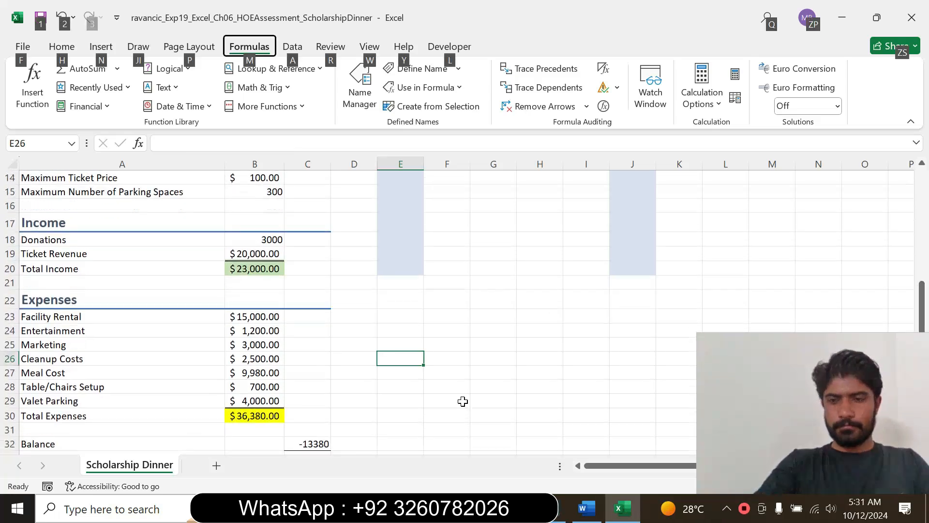
pyautogui.click(460, 400)
pyautogui.click(310, 443)
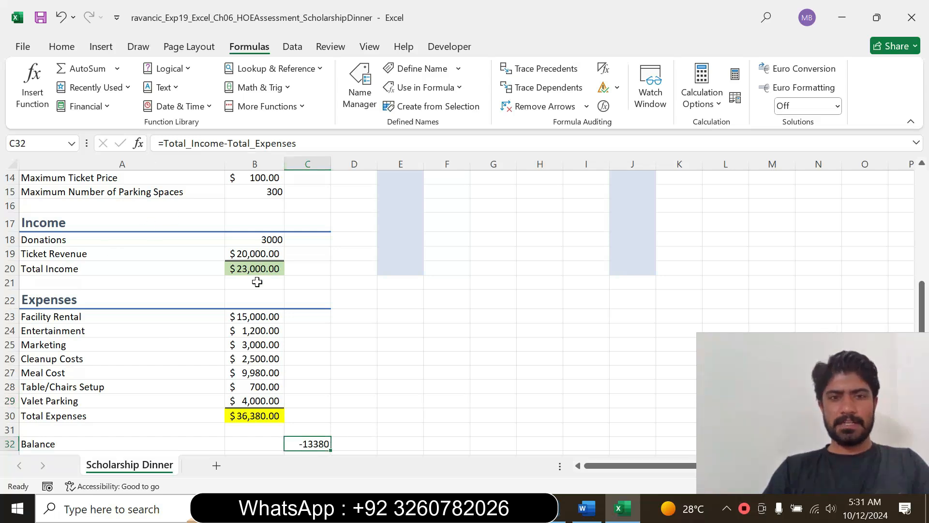
# - Review the Meal Cost formula in B27 against the Input section and recheck the Balance cell C32
pyautogui.moveTo(922, 293)
pyautogui.mouseDown()
pyautogui.moveTo(906, 208)
pyautogui.moveTo(922, 293)
pyautogui.mouseUp()
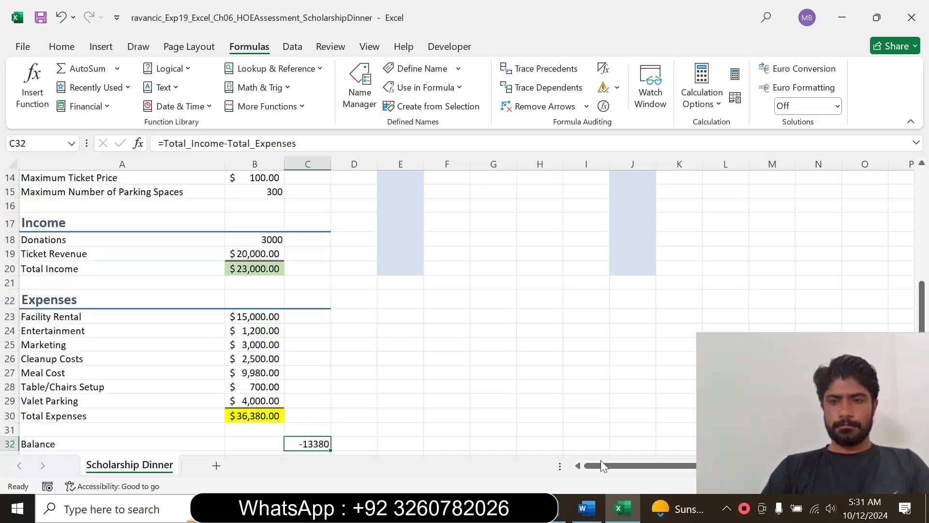
pyautogui.click(263, 373)
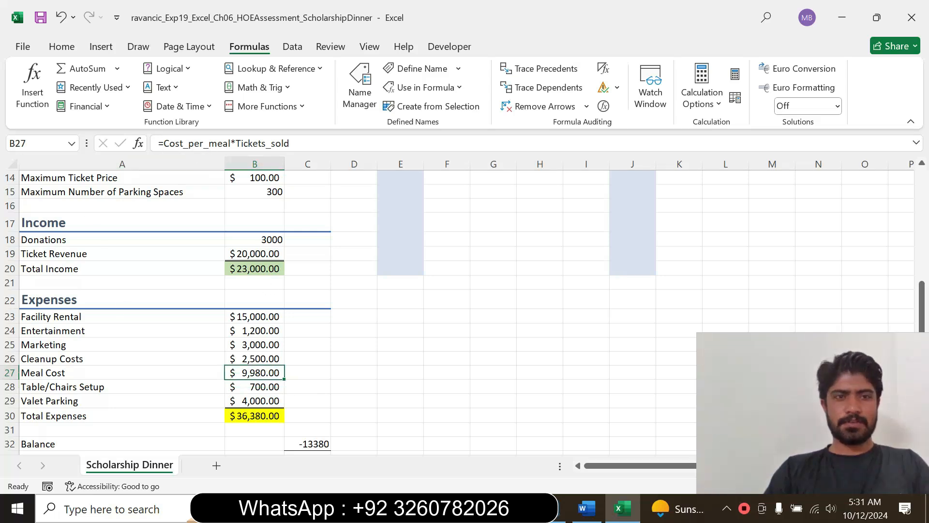
pyautogui.moveTo(922, 304); pyautogui.dragTo(921, 184)
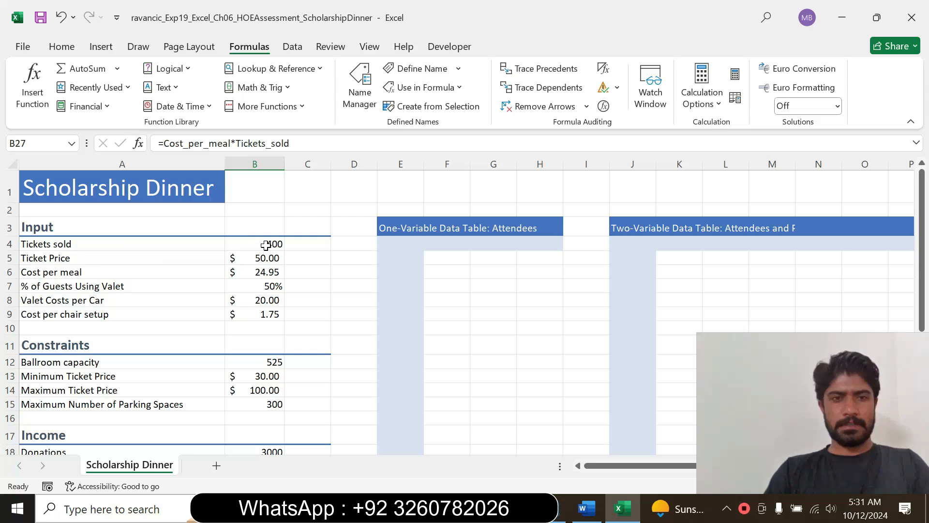
pyautogui.moveTo(918, 228); pyautogui.dragTo(925, 401)
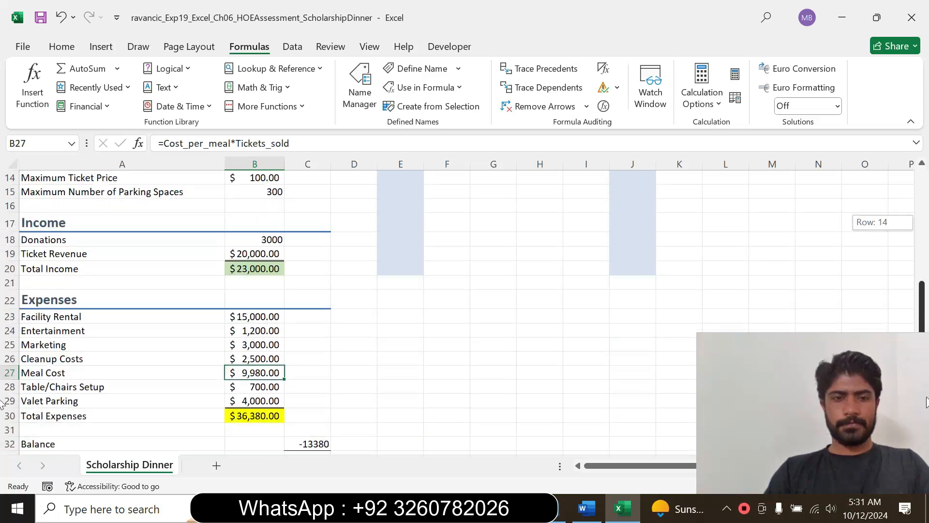
pyautogui.click(317, 444)
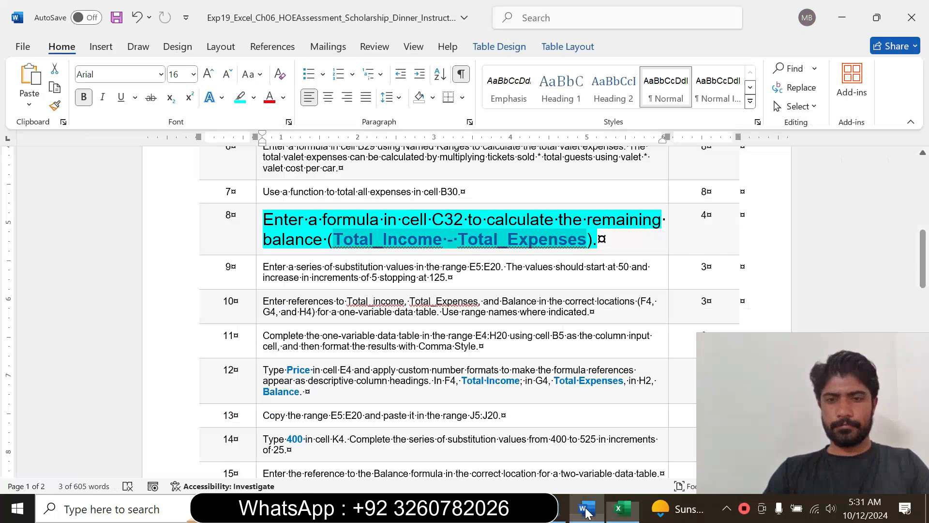
# - Switch to Word and reset the step 8 instruction text to 9 pt with no highlighting
pyautogui.click(587, 508)
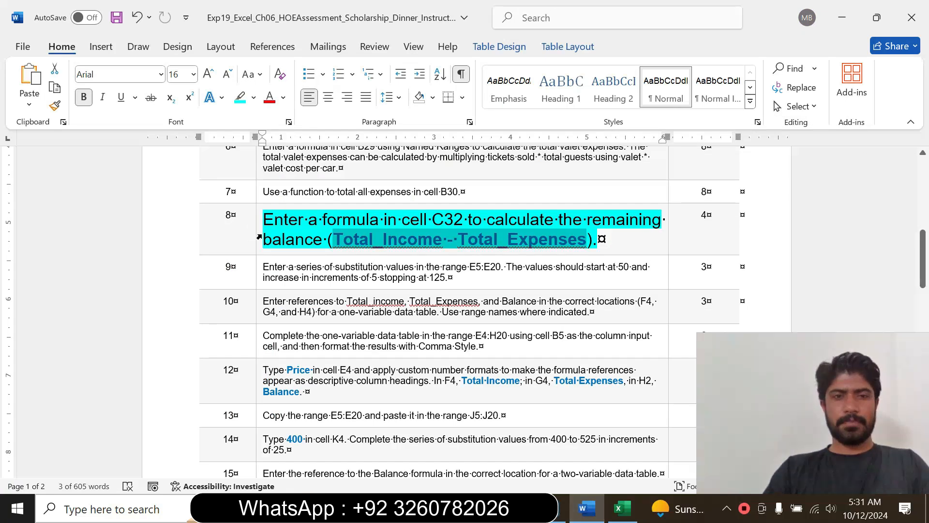
pyautogui.click(347, 192)
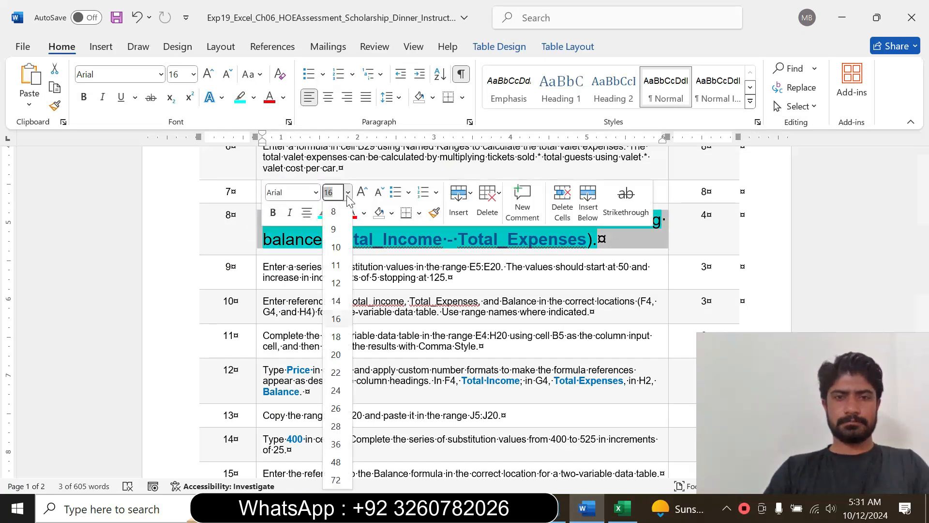
pyautogui.click(339, 230)
pyautogui.click(336, 212)
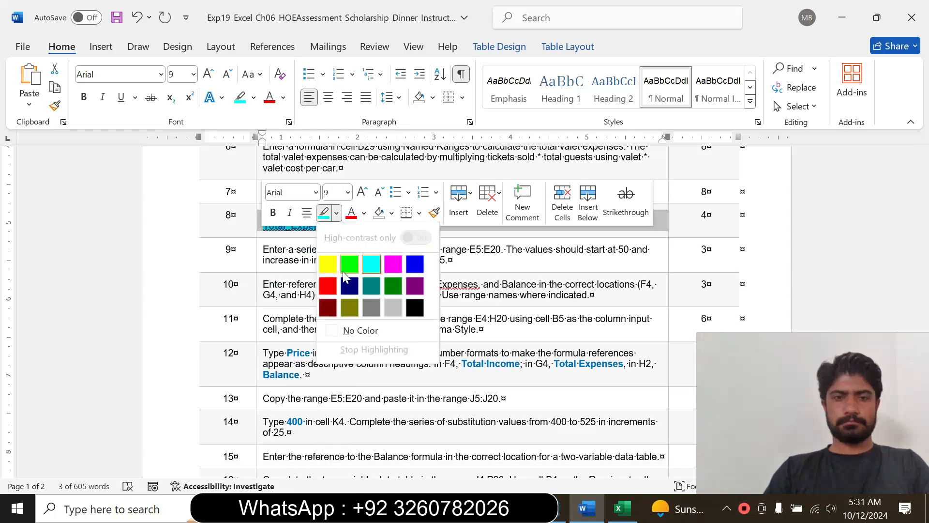
pyautogui.click(351, 329)
pyautogui.click(415, 318)
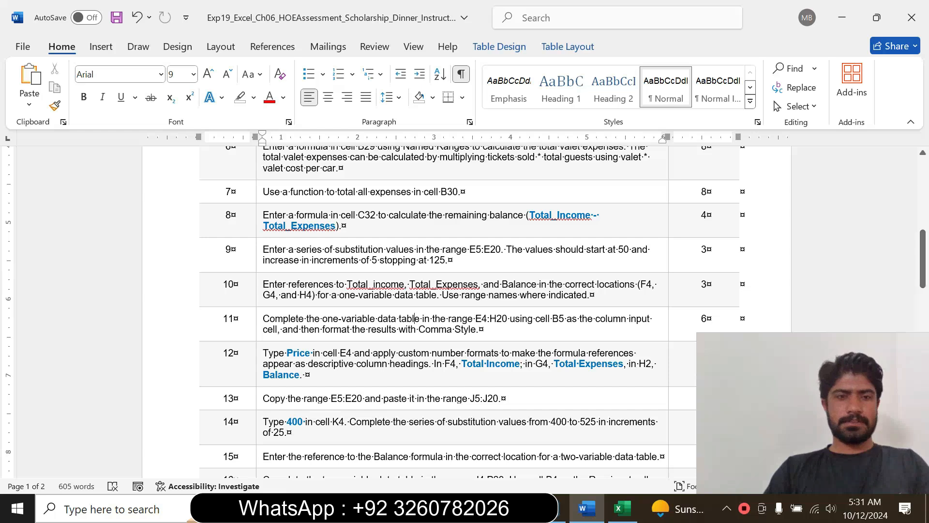
# - Enlarge the step 9 instruction about substitution values to 14 pt and highlight it in turquoise
pyautogui.click(256, 259)
pyautogui.click(345, 210)
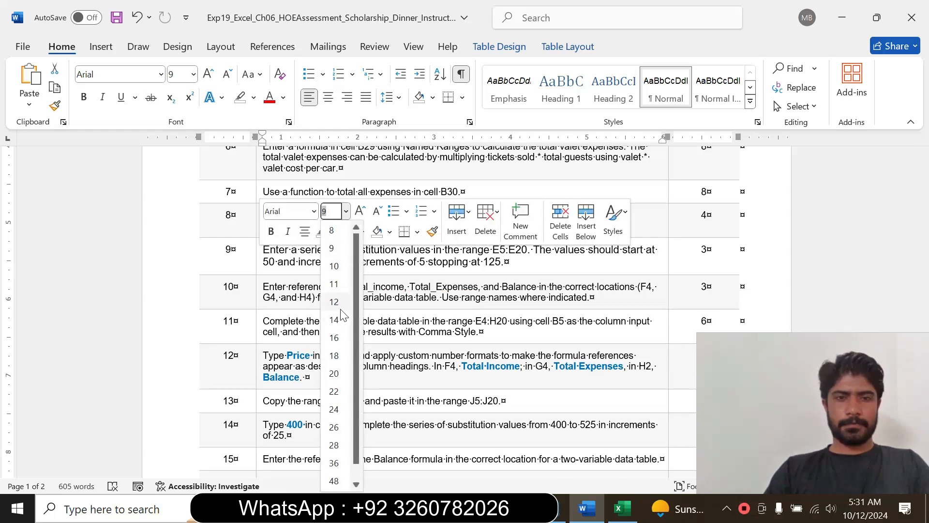
pyautogui.click(335, 319)
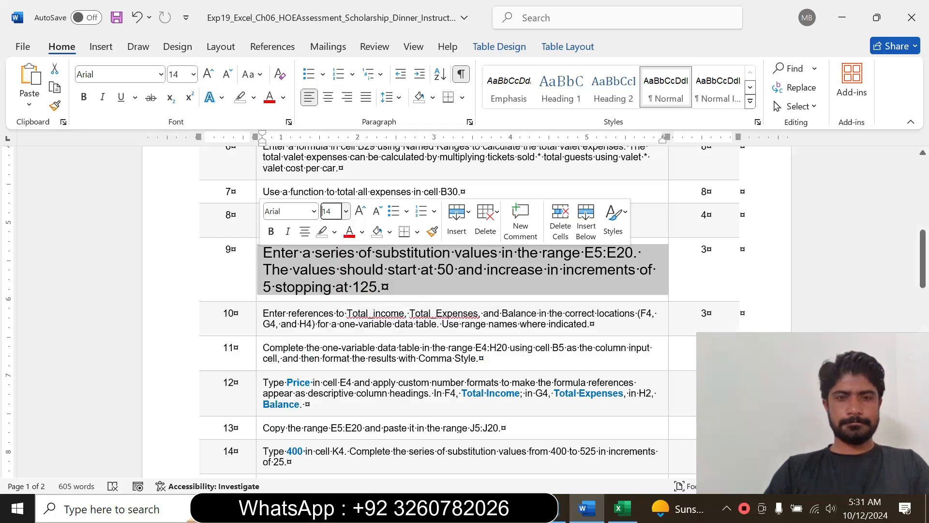
pyautogui.click(334, 232)
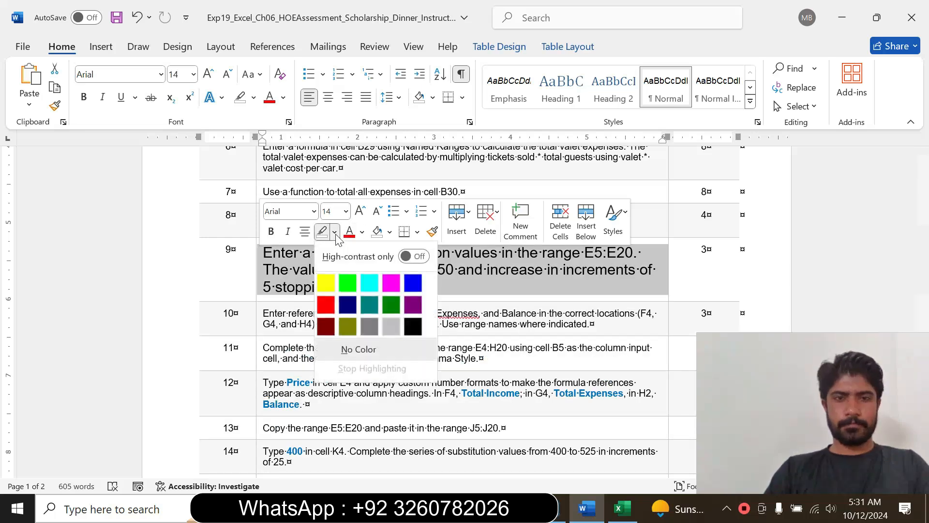
pyautogui.click(326, 283)
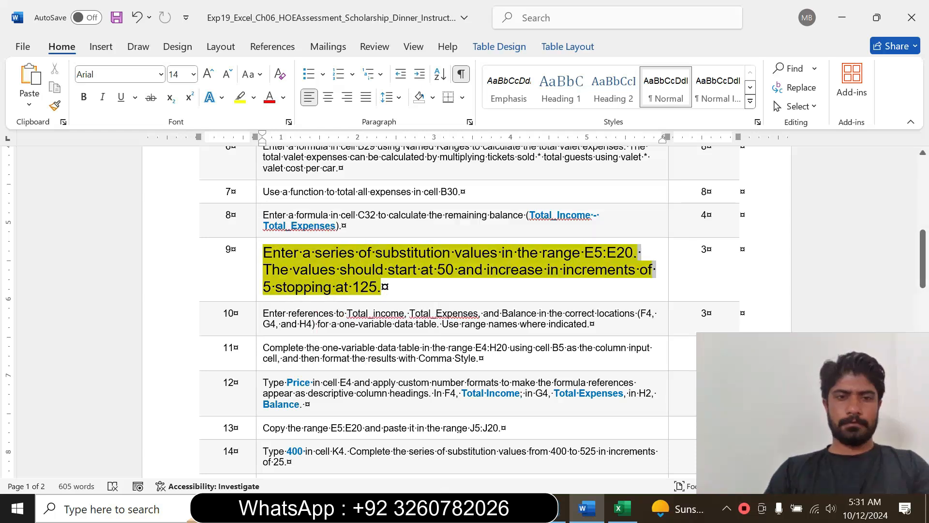
pyautogui.click(348, 226)
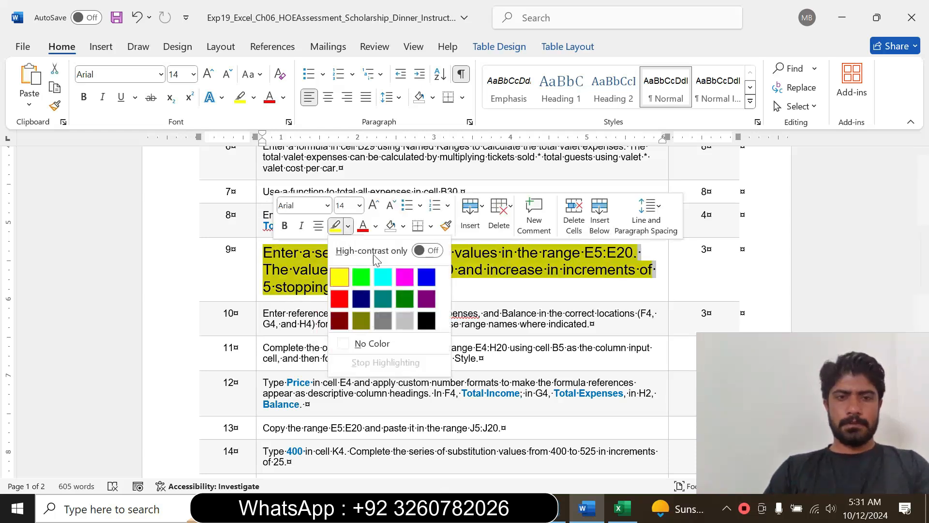
pyautogui.click(383, 279)
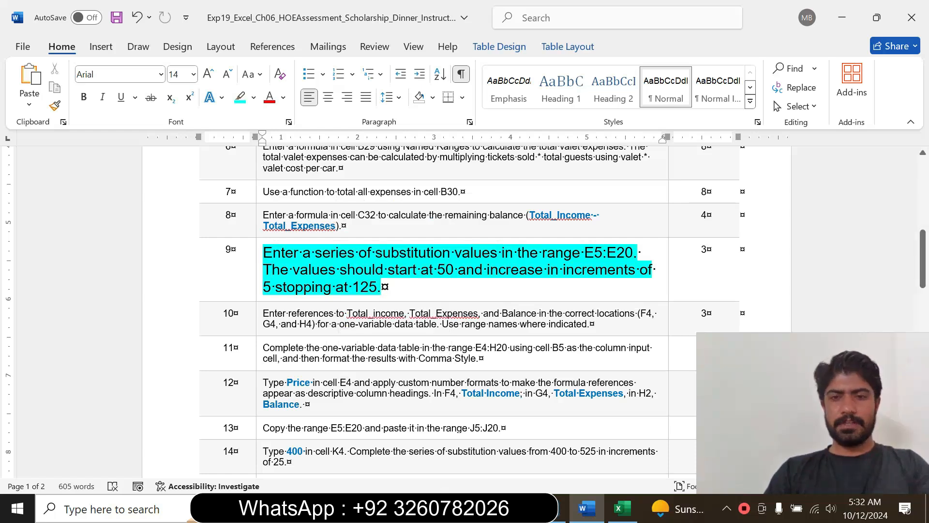
# - Copy the range reference E5:E20 from the step 9 instruction and go to that range in the Excel worksheet
pyautogui.moveTo(585, 252); pyautogui.dragTo(633, 252)
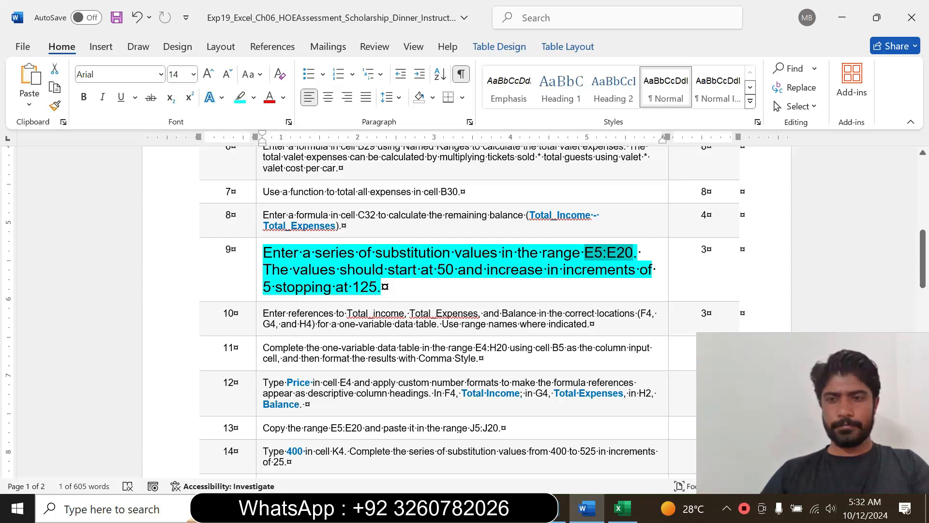
pyautogui.hotkey('ctrl', 'z')
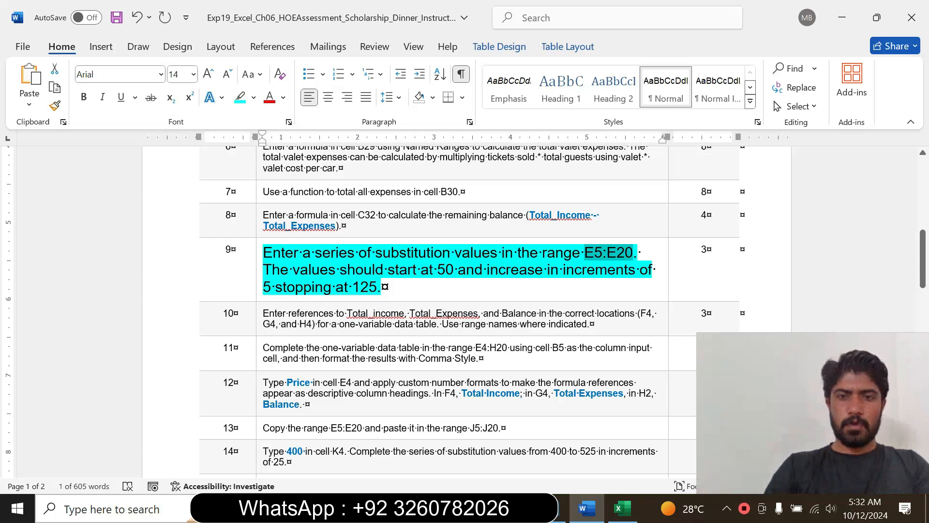
pyautogui.click(622, 508)
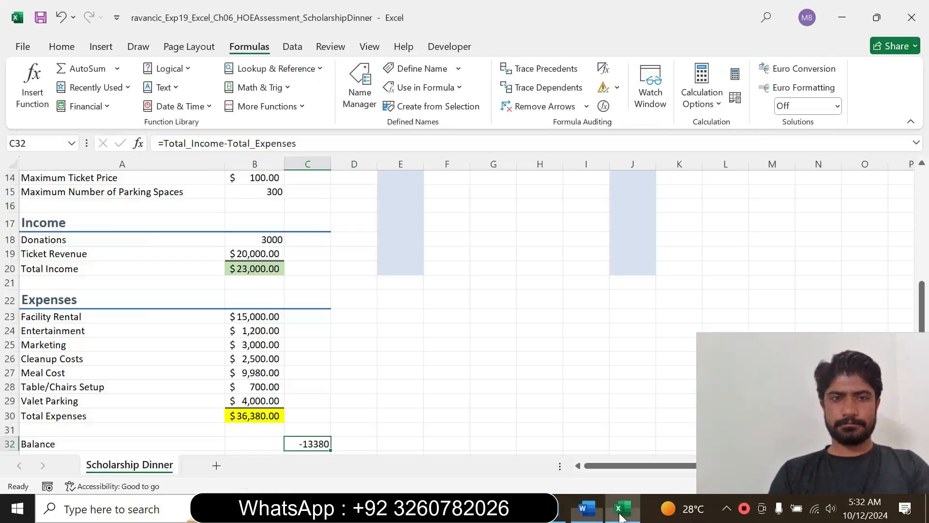
pyautogui.click(39, 143)
pyautogui.write('E5:E20')
pyautogui.press('Return')
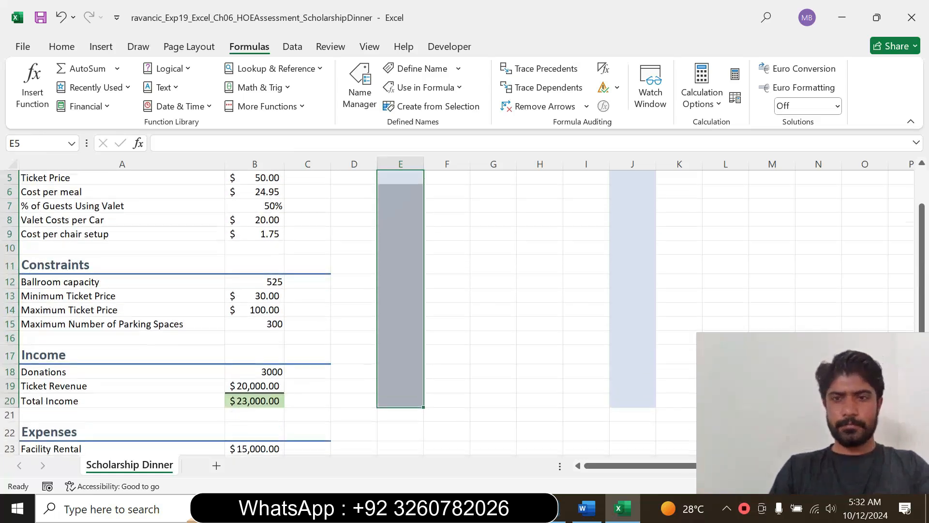
pyautogui.moveTo(924, 208); pyautogui.dragTo(924, 190)
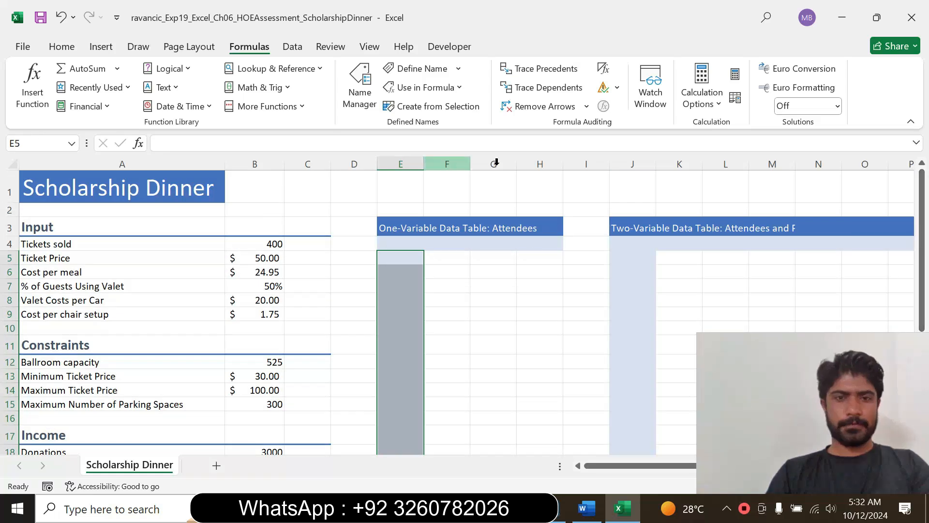
# - Check the starting value in the step 9 instruction in Word and enter 50 in Excel cell E5
pyautogui.click(398, 261)
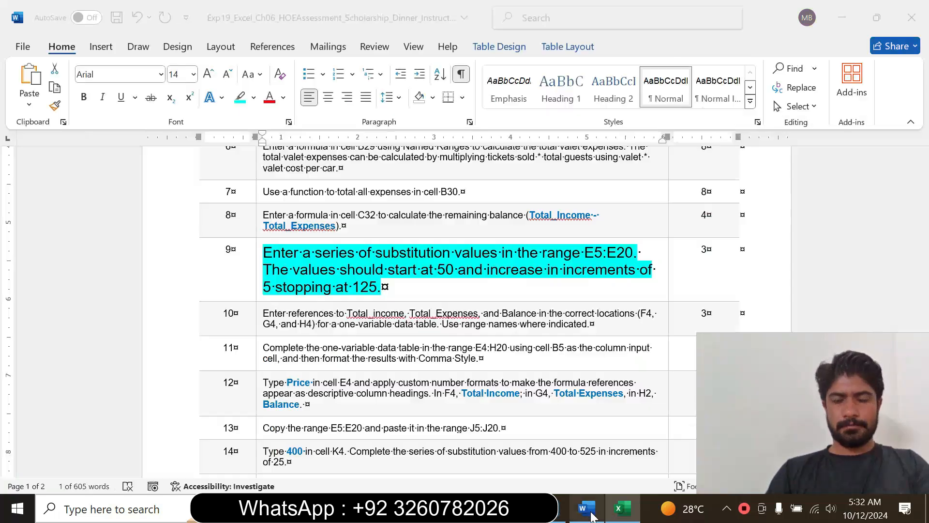
pyautogui.click(586, 508)
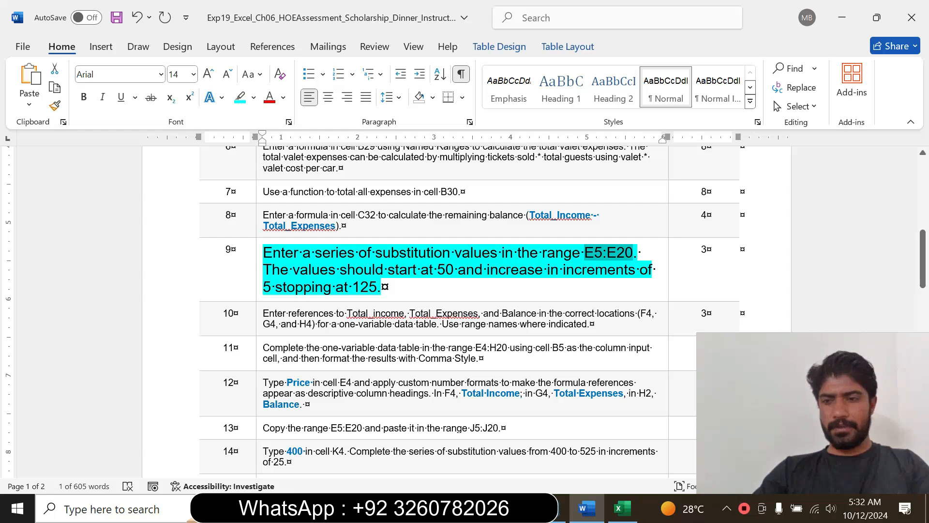
pyautogui.click(623, 508)
pyautogui.write('50')
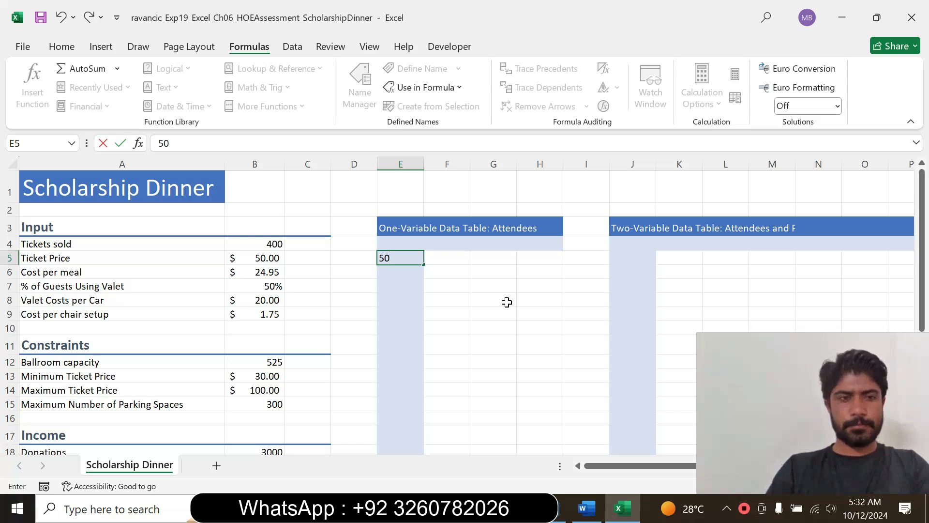
pyautogui.press('Return')
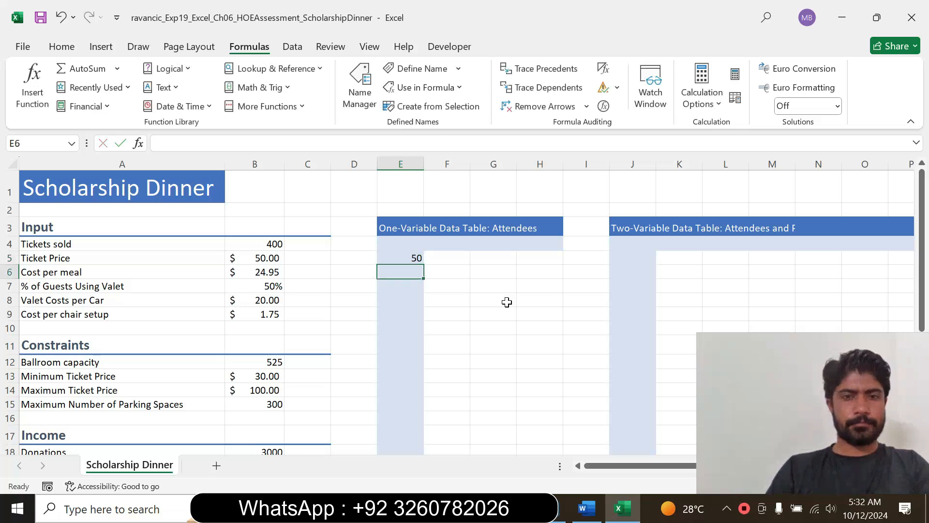
# - Open the Fill Series settings for cell E5 and check the increment and stop value in the step 9 instruction in Word
pyautogui.click(415, 258)
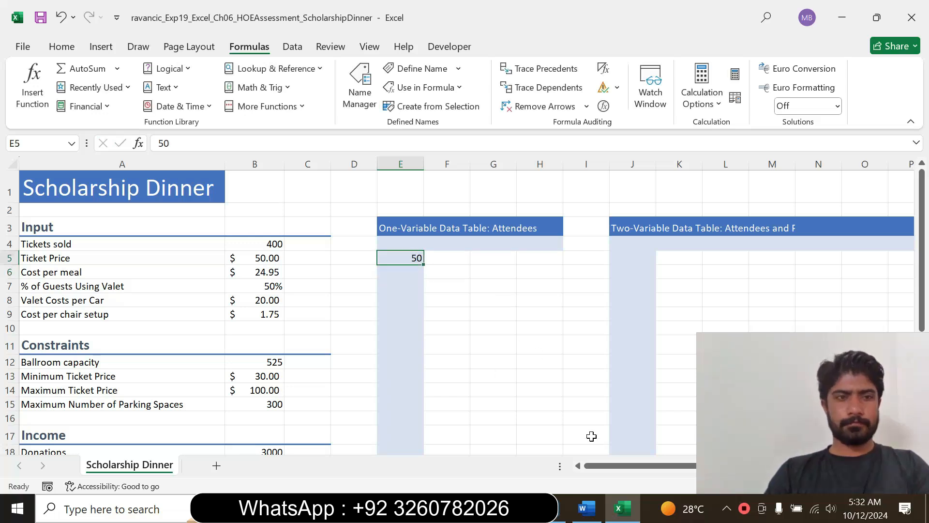
pyautogui.click(587, 509)
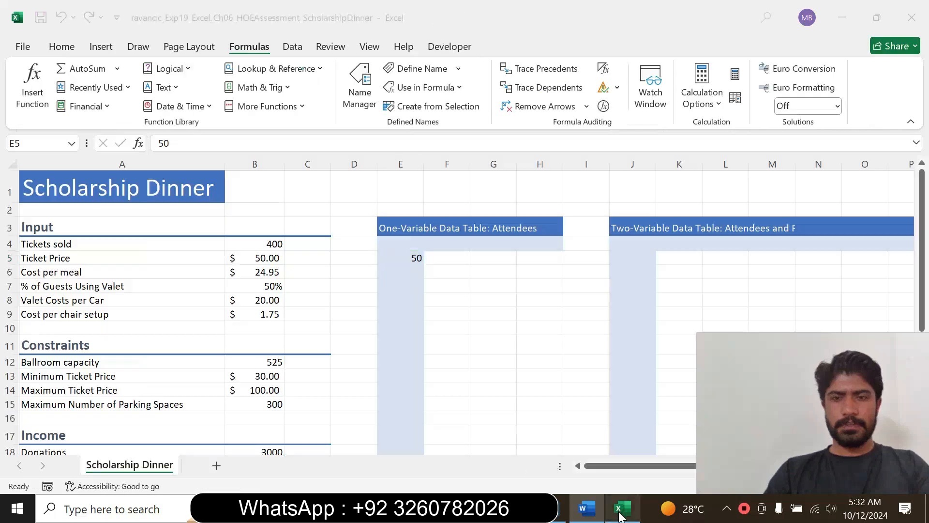
pyautogui.click(620, 508)
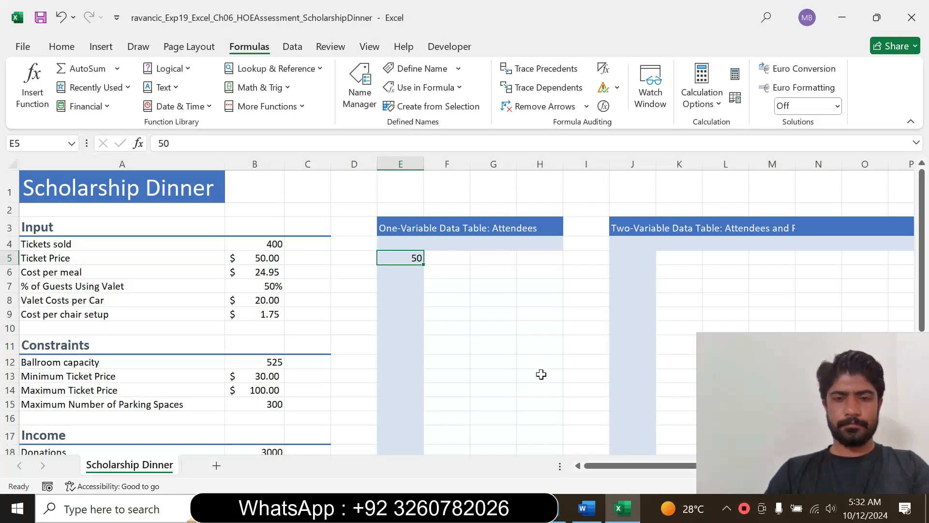
pyautogui.click(63, 46)
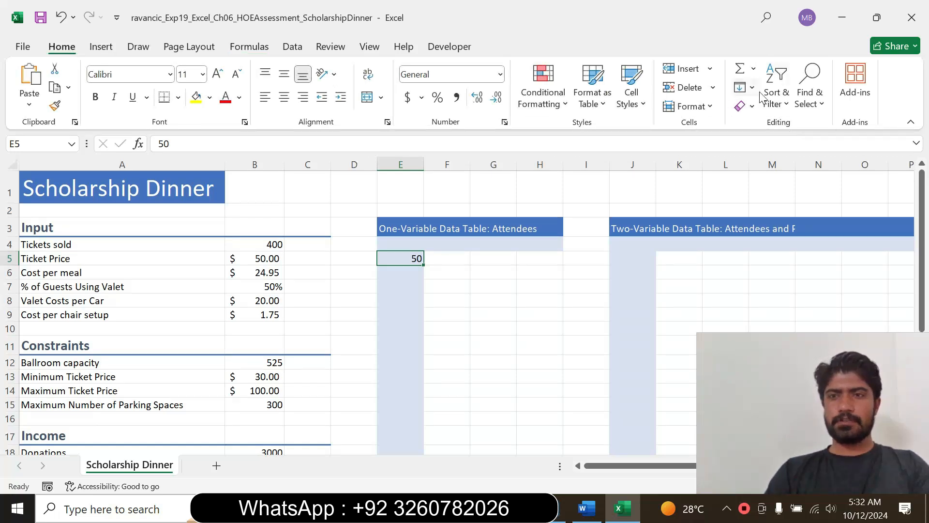
pyautogui.click(746, 87)
pyautogui.click(774, 215)
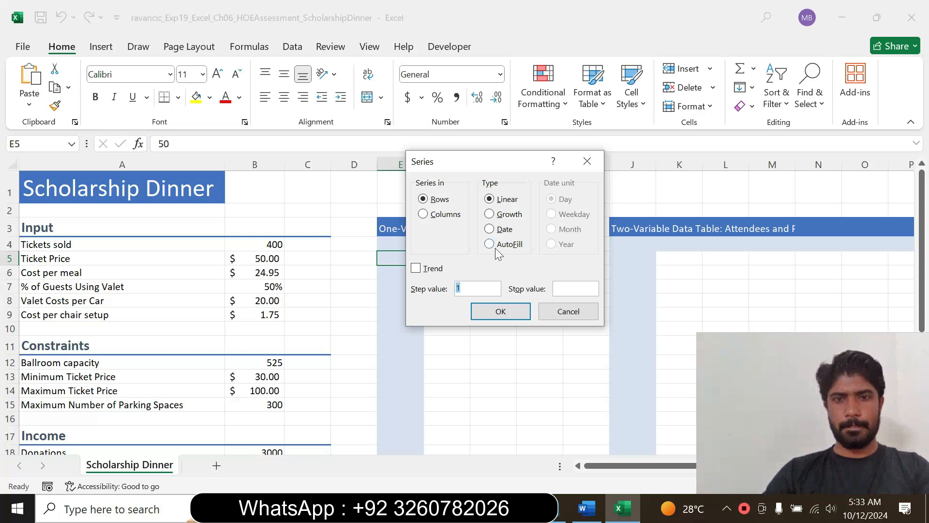
pyautogui.click(587, 509)
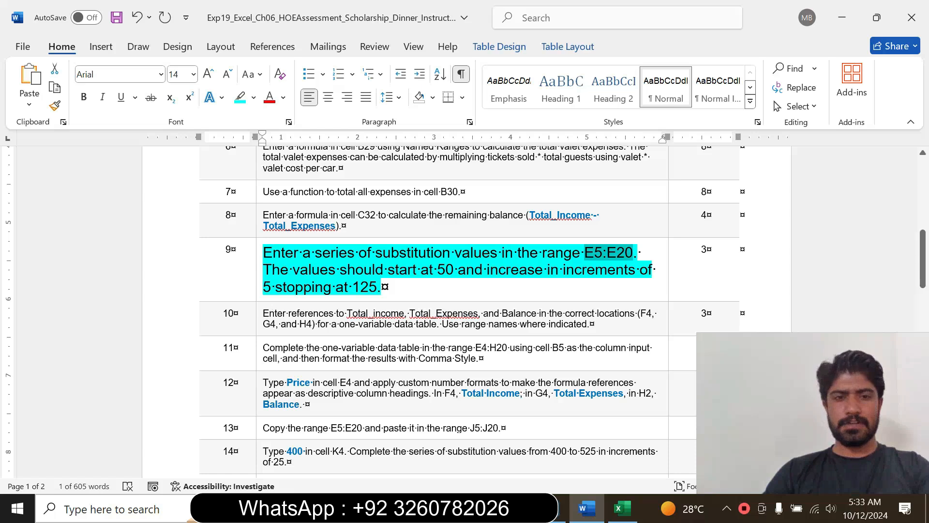
pyautogui.click(622, 508)
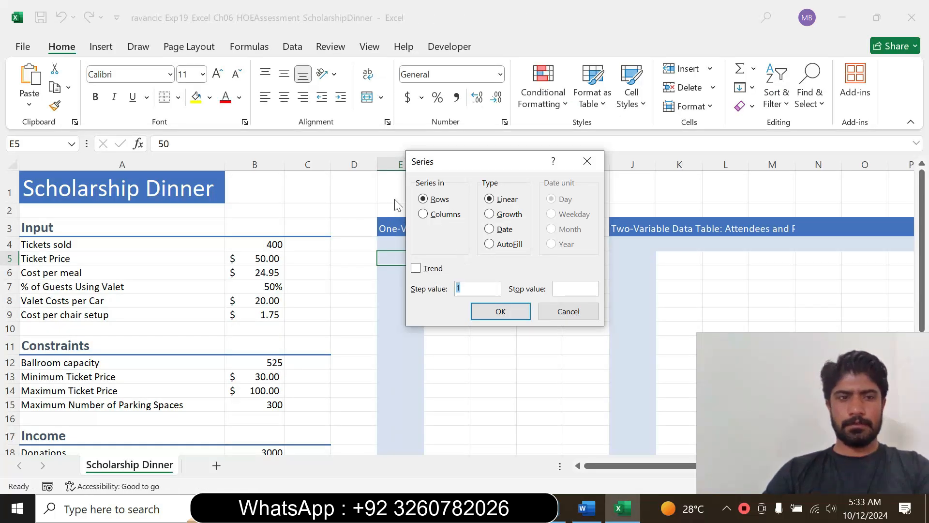
# - Fill a linear series down column E from E5 with a step value of 5 and a stop value of 125
pyautogui.click(423, 215)
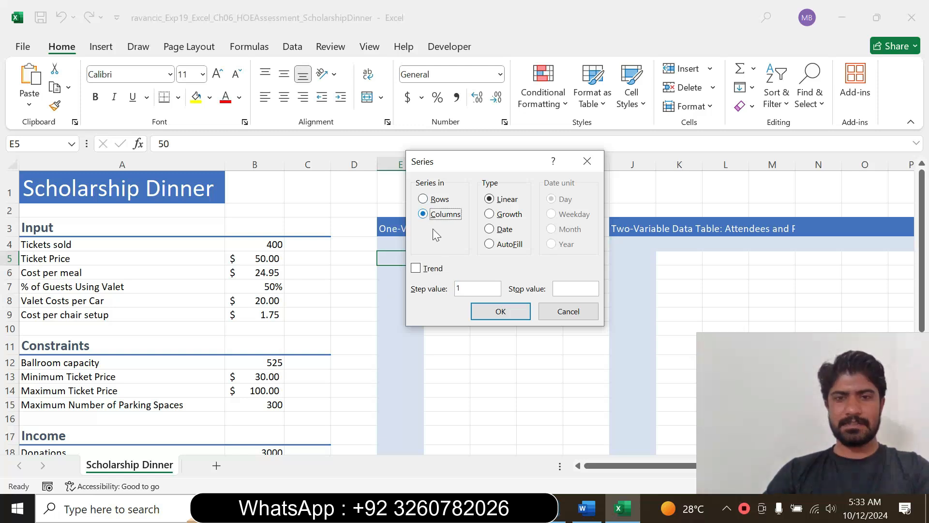
pyautogui.click(465, 288)
pyautogui.moveTo(465, 289); pyautogui.dragTo(458, 290)
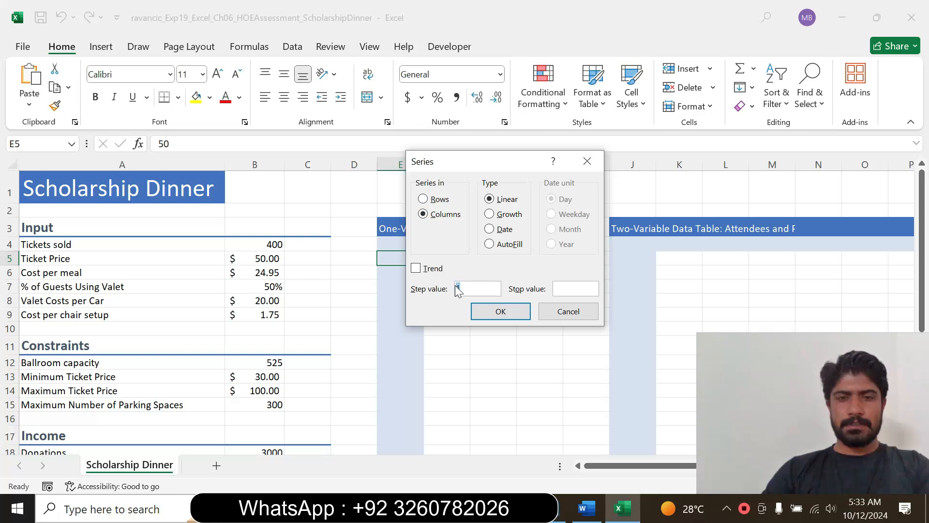
pyautogui.write('5')
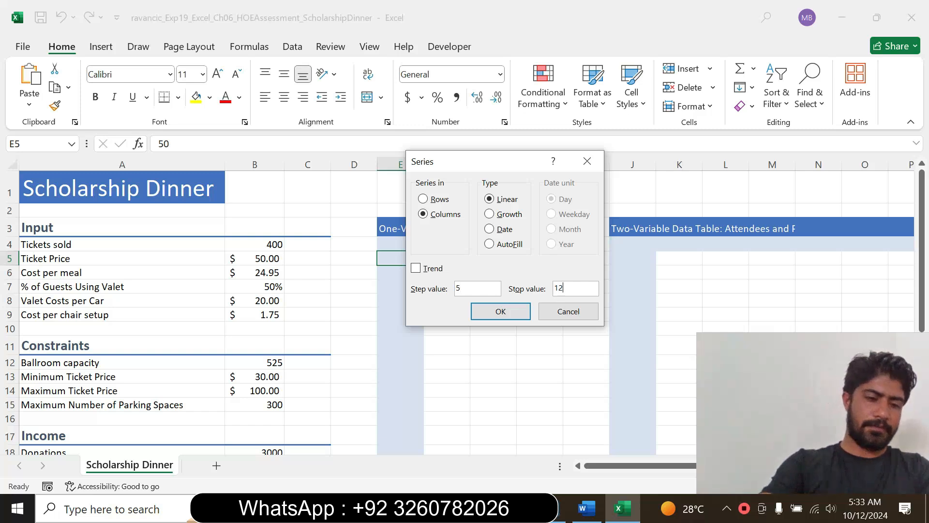
pyautogui.write('125')
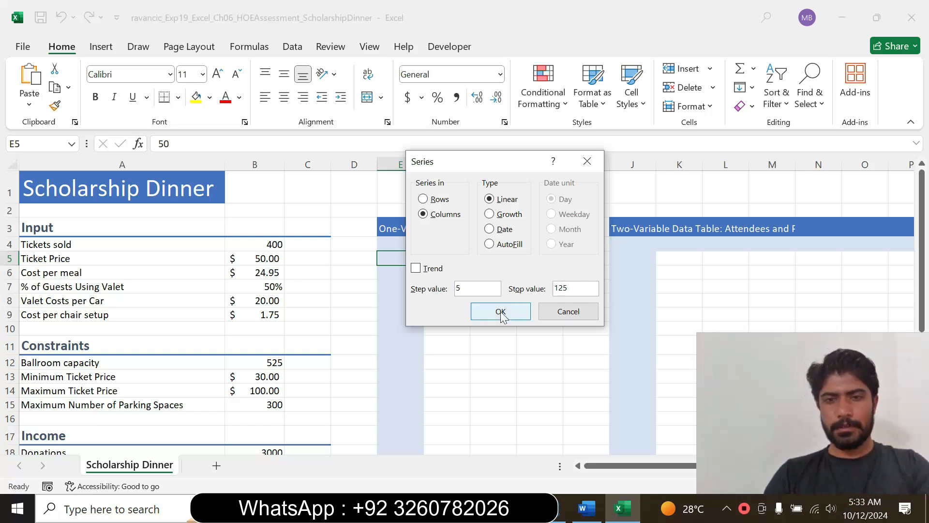
pyautogui.click(500, 311)
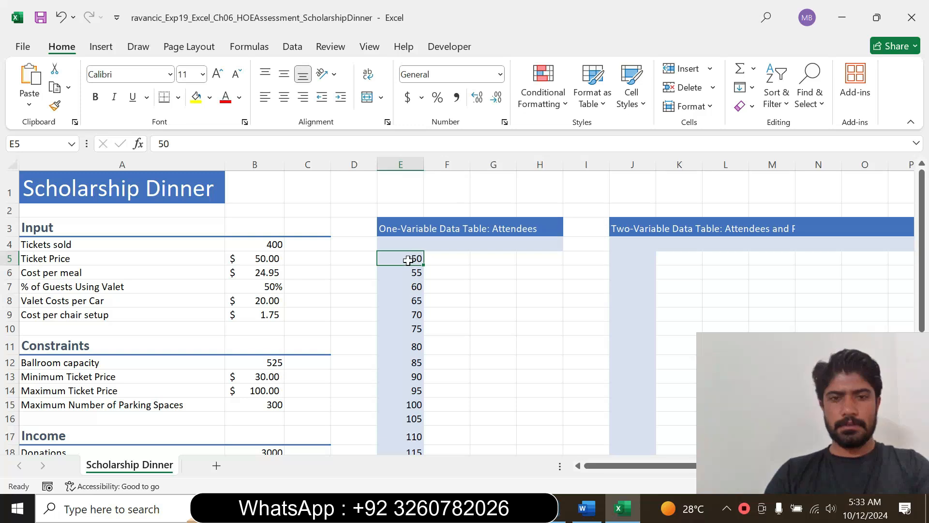
pyautogui.moveTo(922, 239); pyautogui.dragTo(922, 268)
pyautogui.click(409, 298)
# - Switch to Word and reset the step 9 instruction text to 9 pt with no highlighting
pyautogui.click(586, 508)
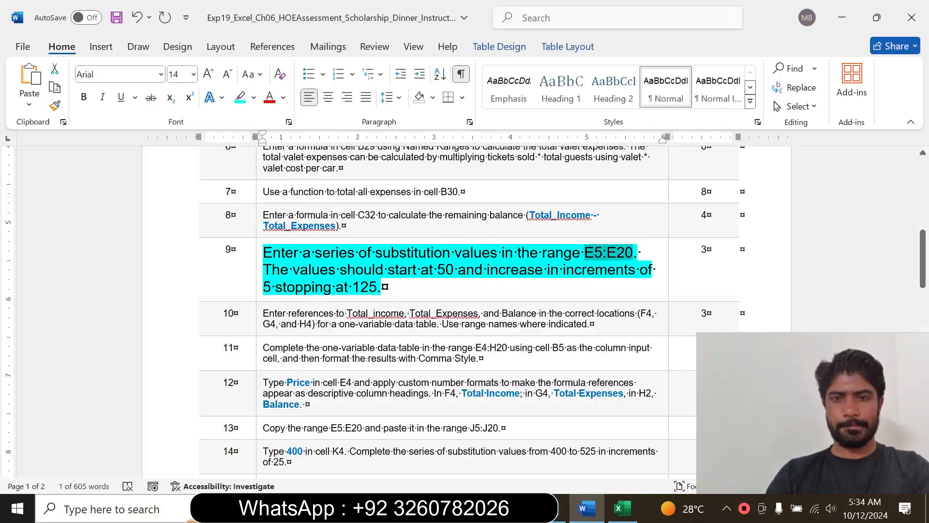
pyautogui.click(256, 275)
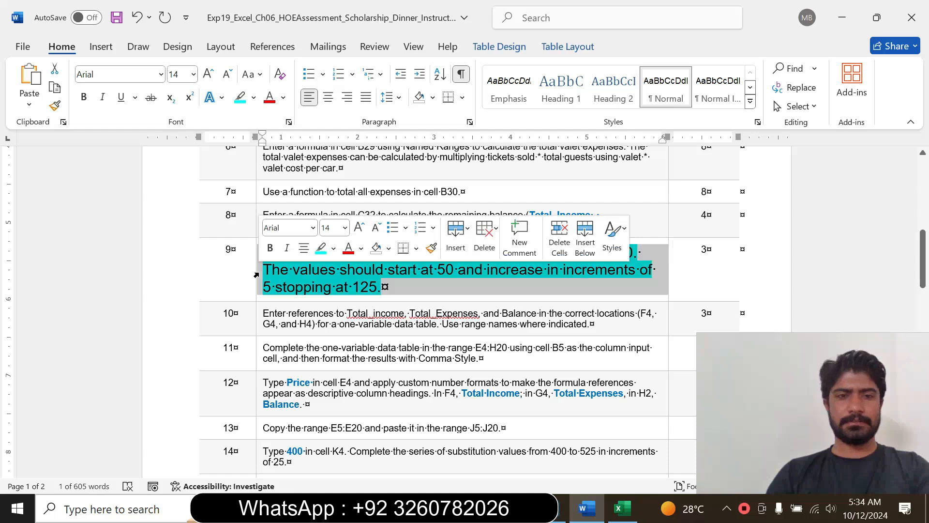
pyautogui.click(344, 227)
pyautogui.click(333, 264)
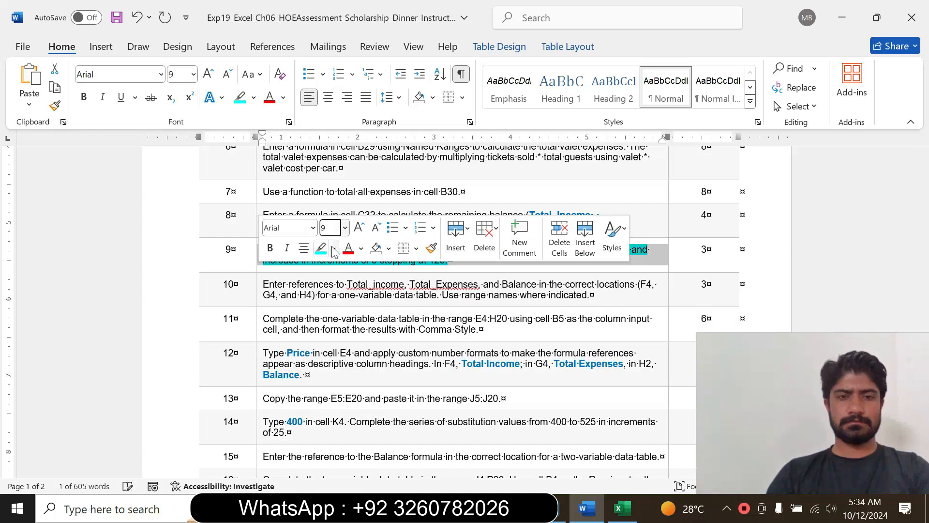
pyautogui.click(334, 249)
pyautogui.click(357, 366)
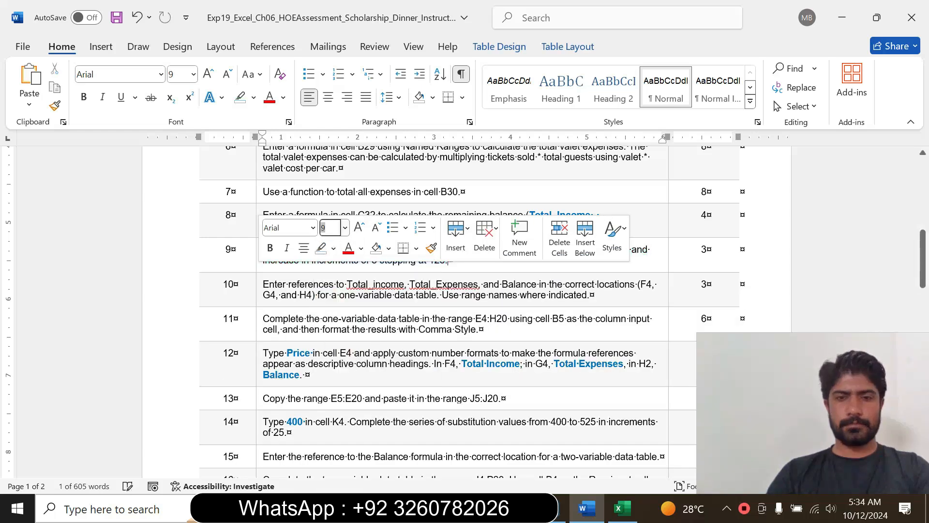
# - Enlarge the step 10 instruction about the data table references to 14 pt and highlight it in yellow
pyautogui.click(520, 295)
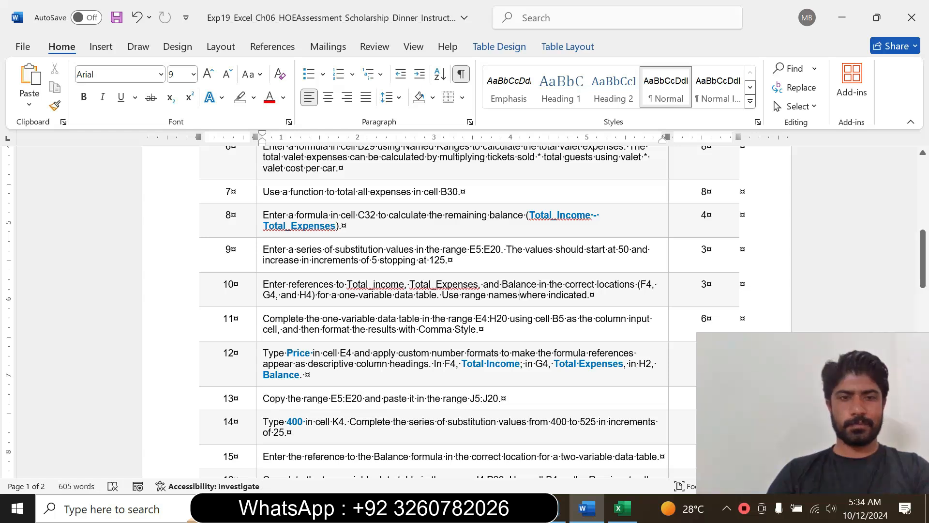
pyautogui.click(260, 297)
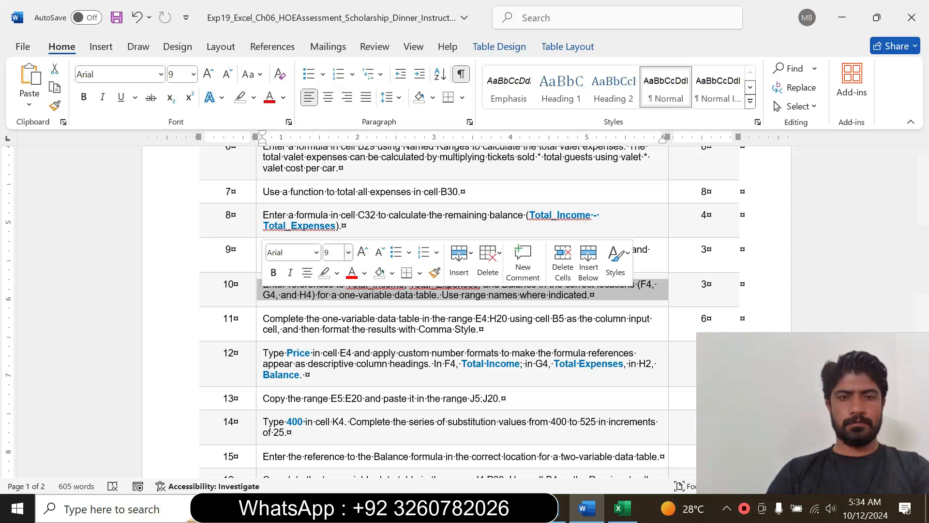
pyautogui.click(348, 252)
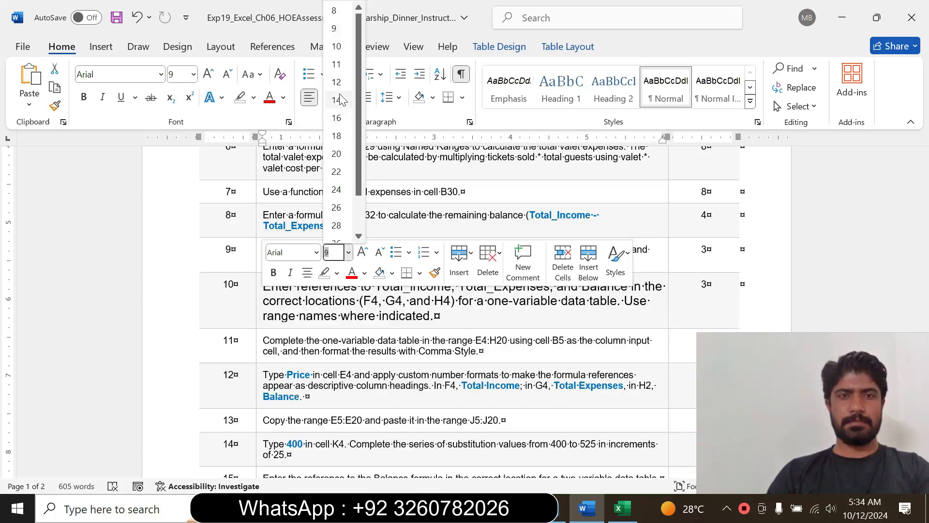
pyautogui.click(340, 100)
pyautogui.click(253, 97)
pyautogui.click(243, 149)
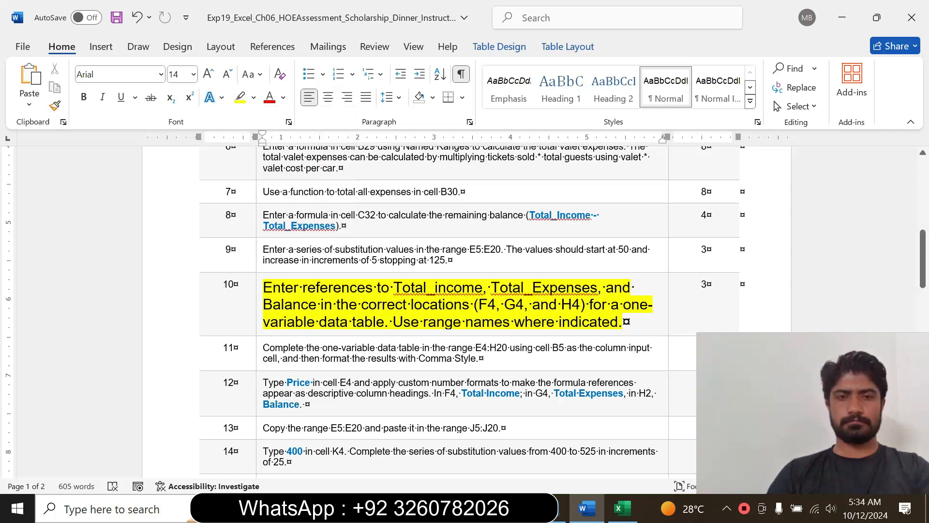
# - Change the highlight colour of instruction 10 in the assignment document to turquoise
pyautogui.moveTo(263, 287); pyautogui.dragTo(619, 322)
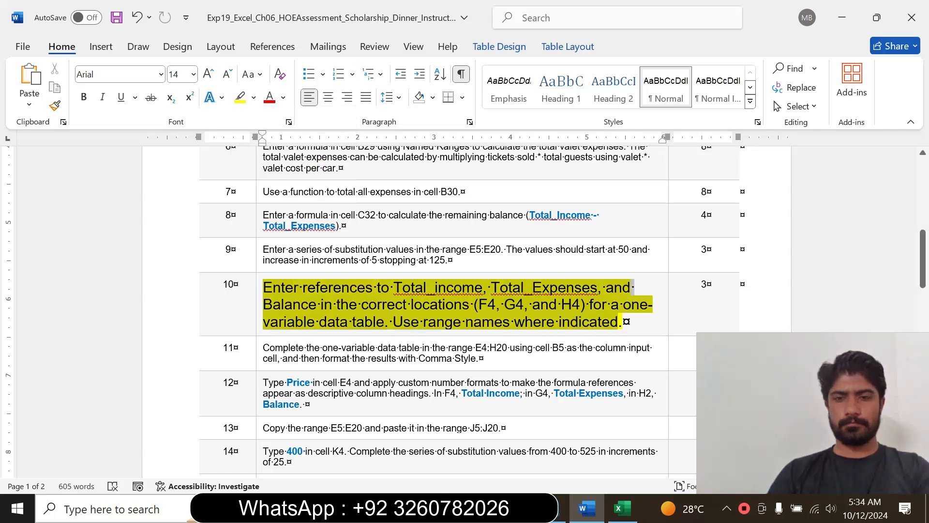
pyautogui.click(592, 294)
pyautogui.click(627, 344)
pyautogui.click(284, 288)
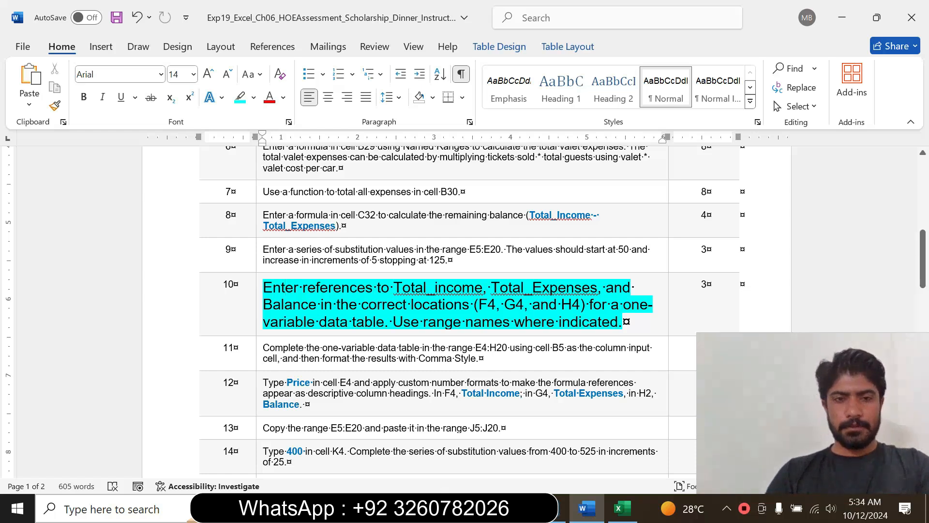
# - Following instruction 10, switch to the Excel workbook and enter a formula in F4 that references Total_Income
pyautogui.moveTo(303, 288); pyautogui.dragTo(482, 288)
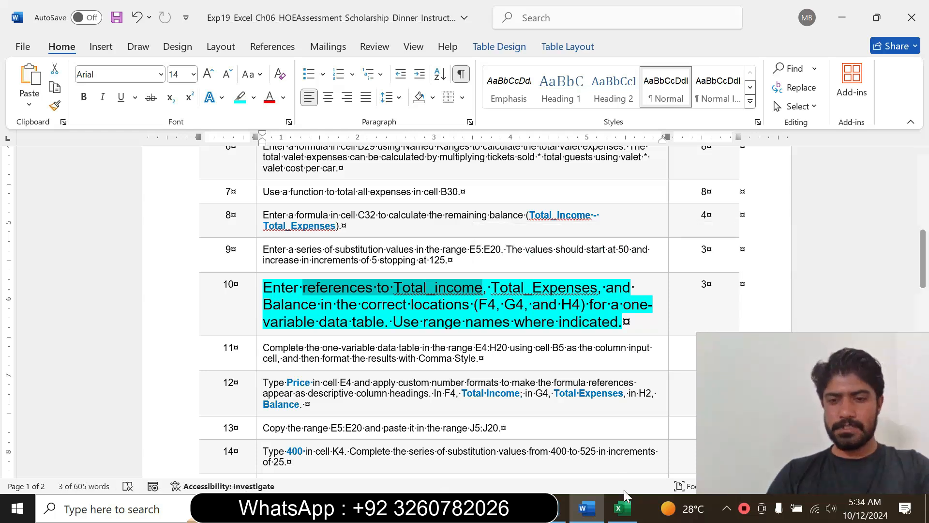
pyautogui.click(623, 510)
pyautogui.moveTo(922, 290); pyautogui.dragTo(922, 184)
pyautogui.click(444, 245)
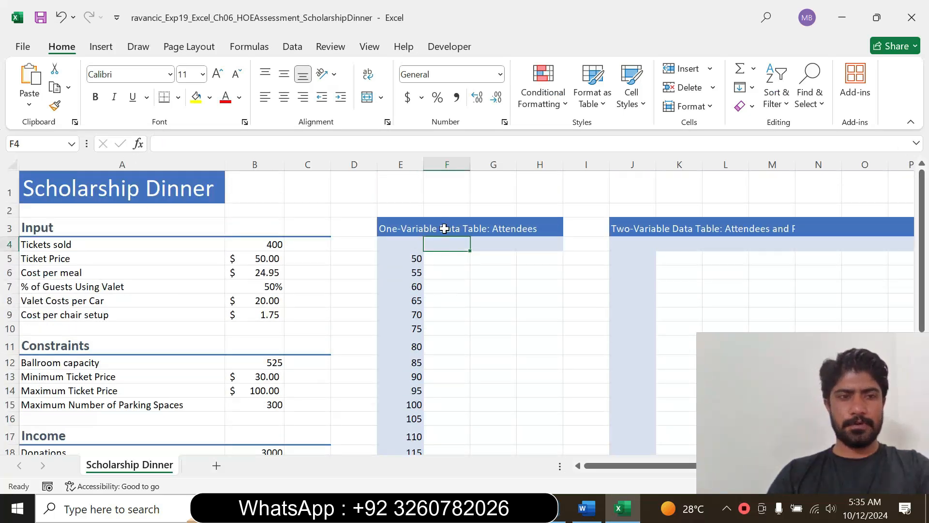
pyautogui.click(583, 509)
pyautogui.click(453, 303)
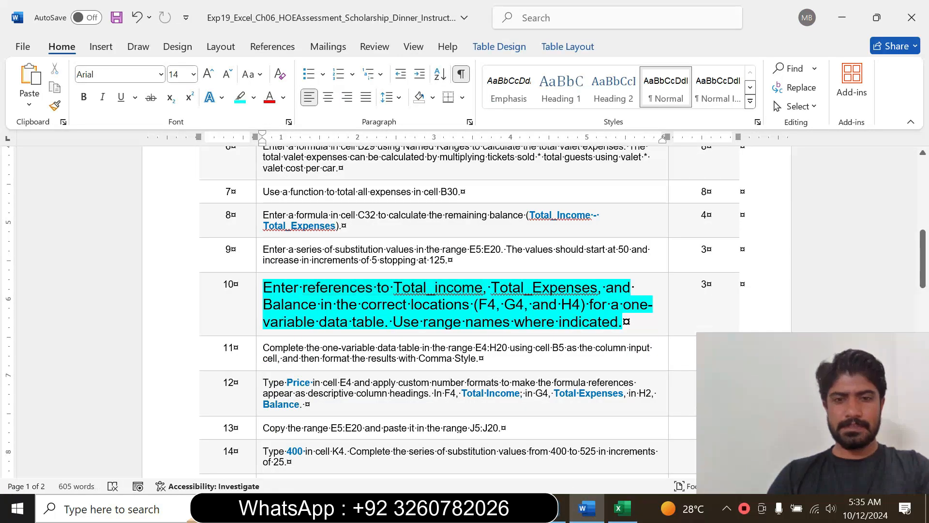
pyautogui.doubleClick(438, 287)
pyautogui.click(623, 509)
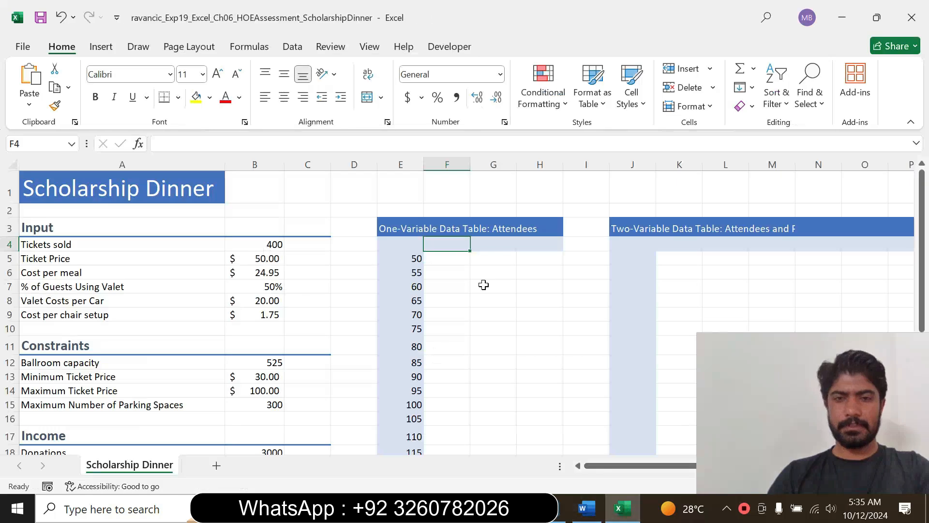
pyautogui.write('=')
pyautogui.moveTo(922, 254); pyautogui.dragTo(922, 393)
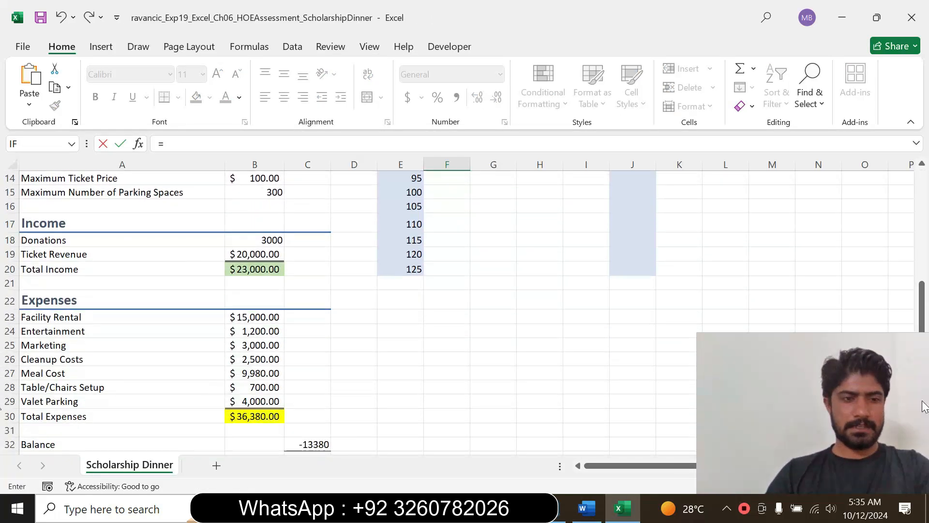
pyautogui.click(251, 270)
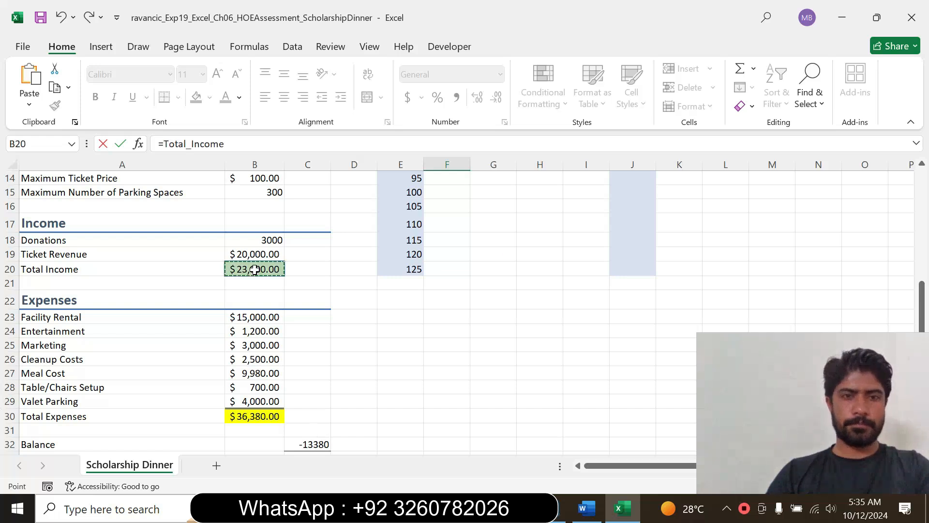
pyautogui.press('Return')
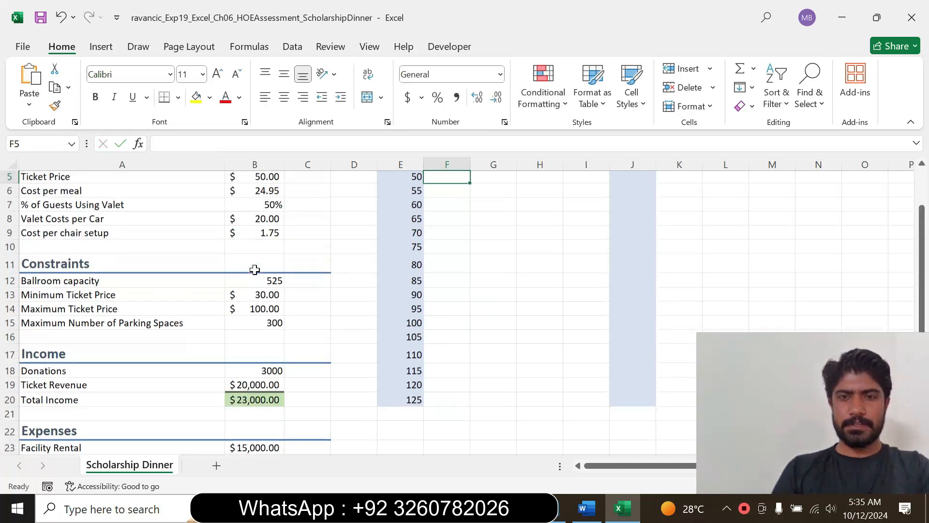
pyautogui.scroll(2, 922, 167)
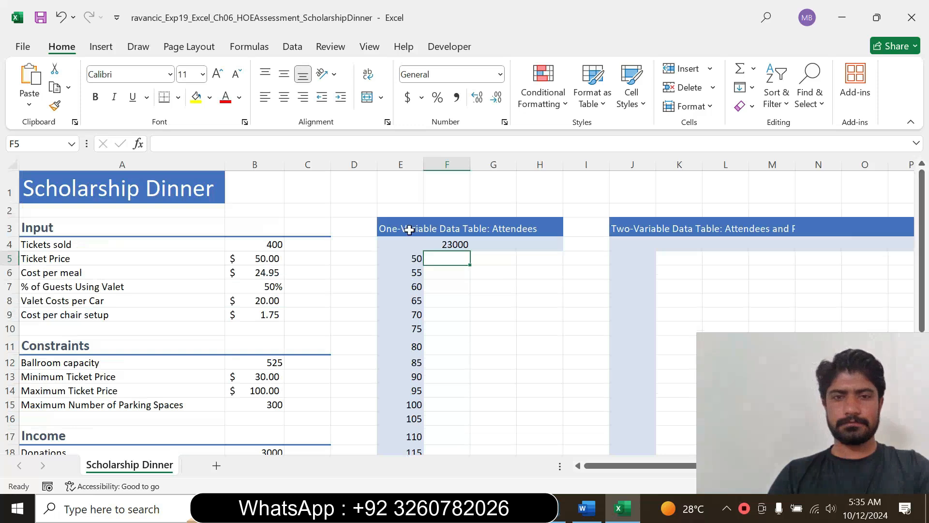
pyautogui.click(451, 245)
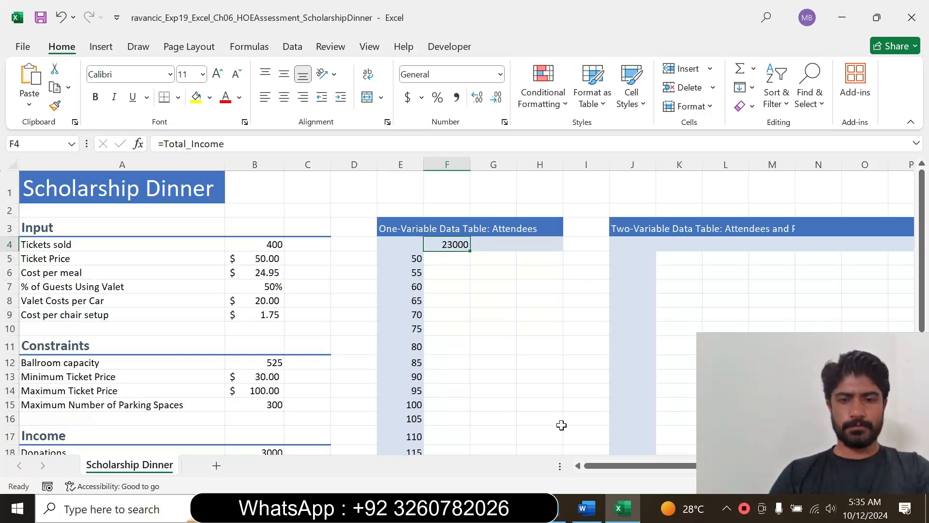
# - Check instruction 10 in Word for the second reference, and enter =Total_Expenses in cell G4 of the Excel workbook
pyautogui.click(585, 508)
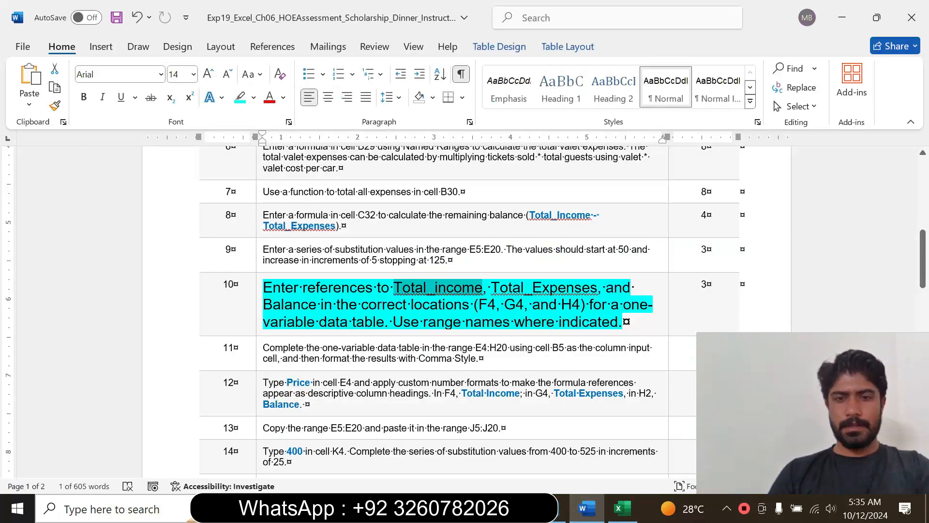
pyautogui.moveTo(505, 304); pyautogui.dragTo(525, 304)
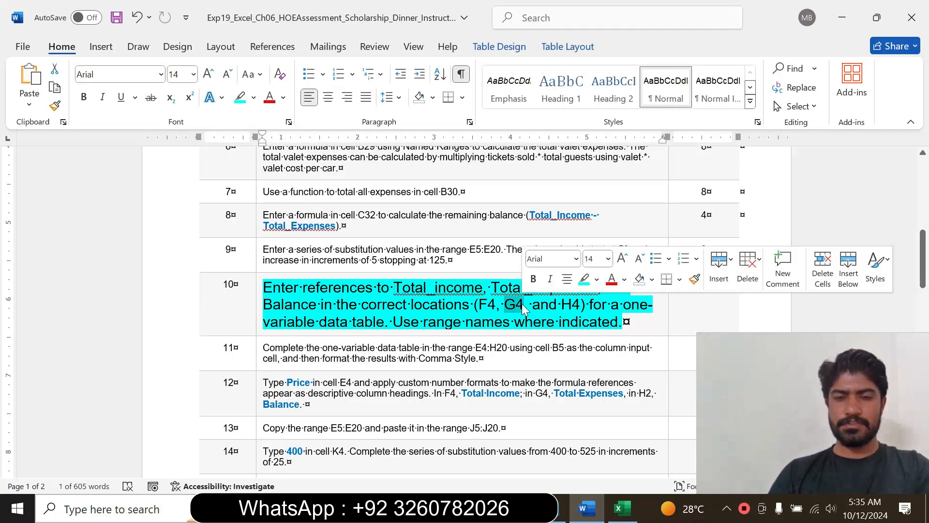
pyautogui.click(625, 507)
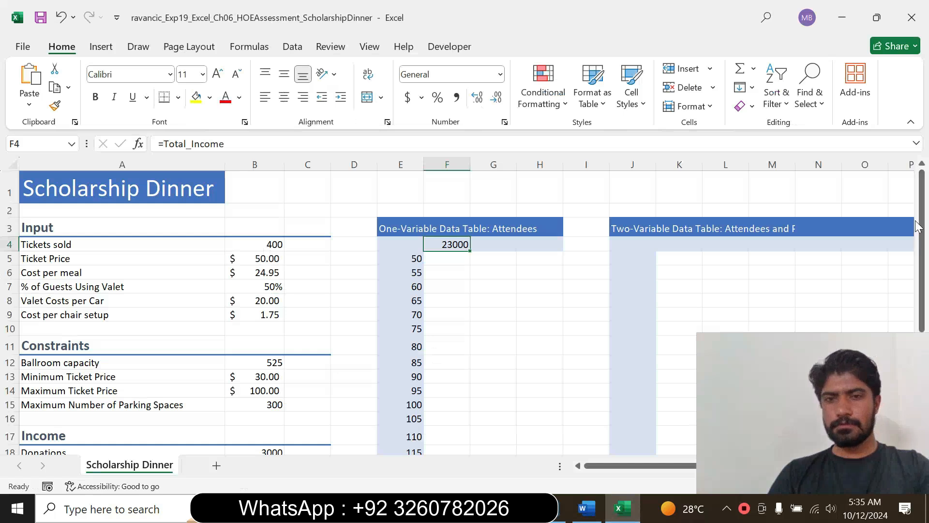
pyautogui.click(494, 243)
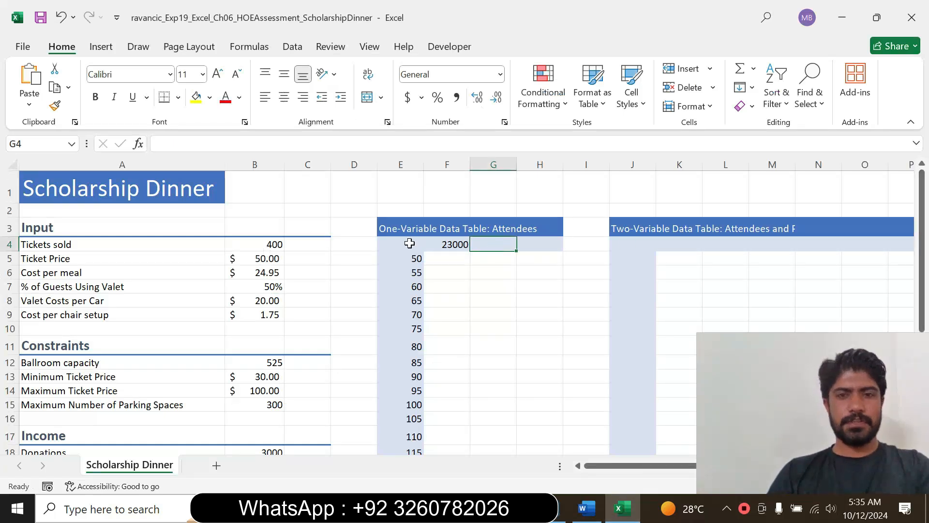
pyautogui.click(584, 515)
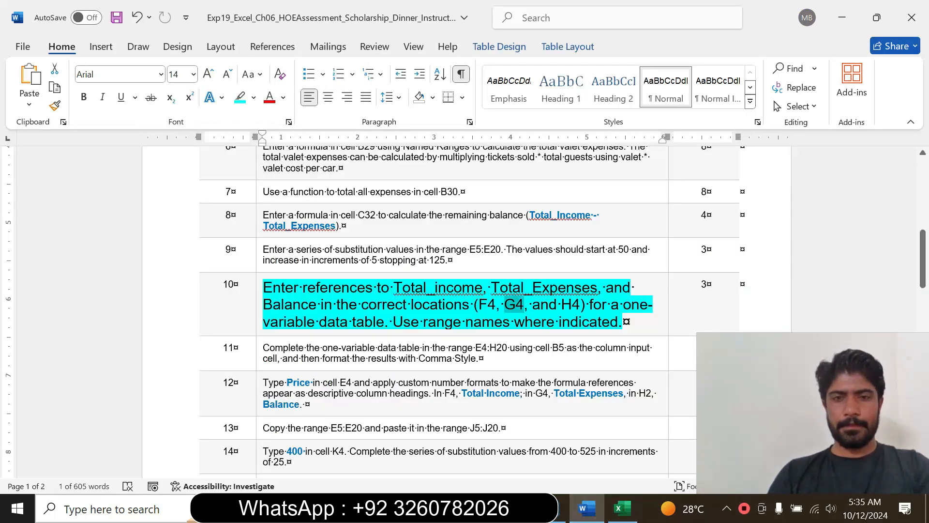
pyautogui.moveTo(492, 287); pyautogui.dragTo(598, 287)
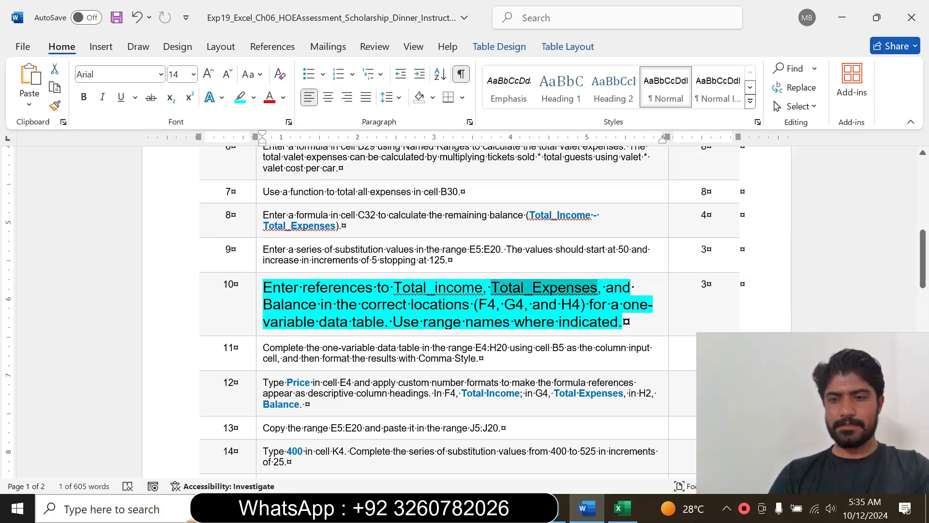
pyautogui.click(621, 510)
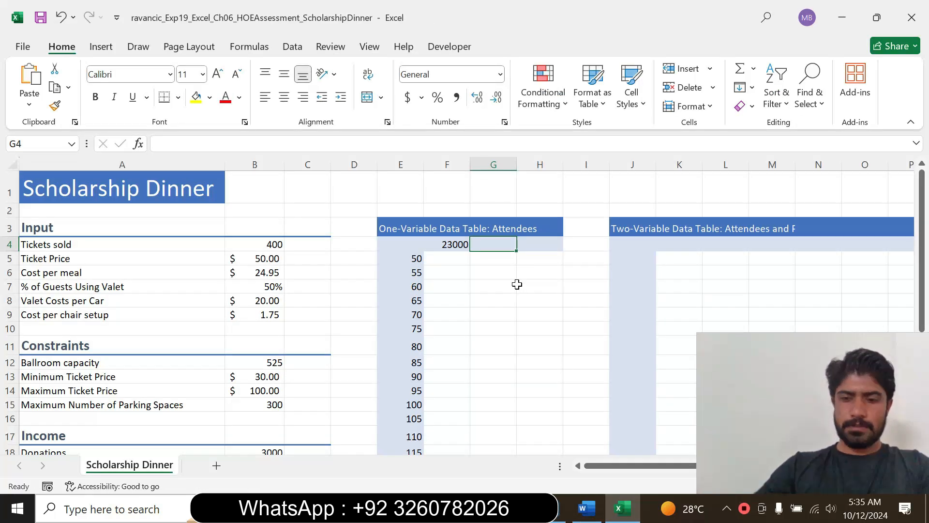
pyautogui.write('=')
pyautogui.moveTo(922, 193); pyautogui.dragTo(927, 295)
pyautogui.moveTo(3, 297); pyautogui.dragTo(3, 350)
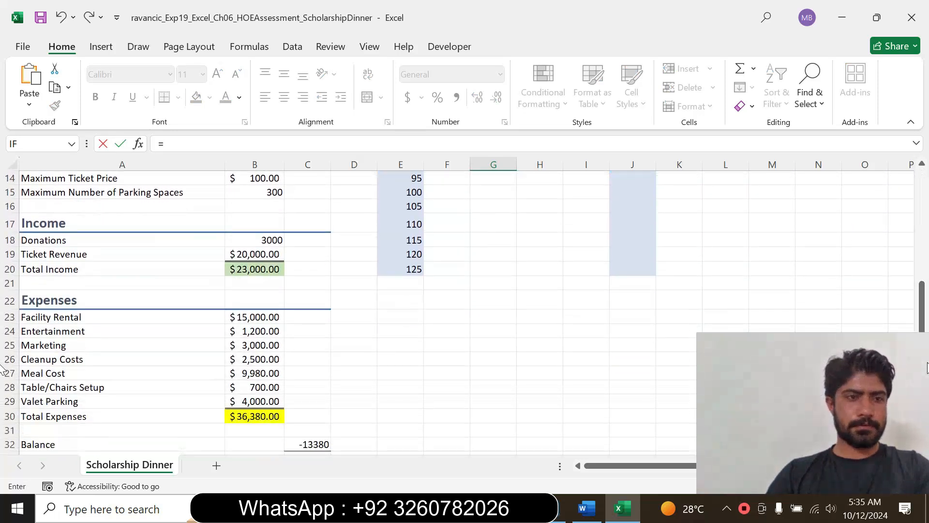
pyautogui.click(232, 416)
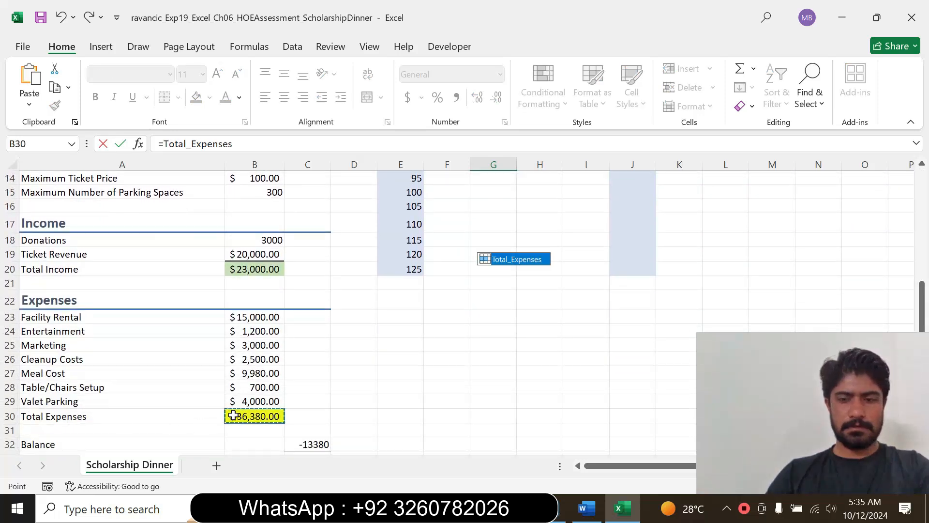
pyautogui.press('Return')
pyautogui.moveTo(923, 241); pyautogui.dragTo(903, 162)
# - Check instruction 10 in Word for the third reference, and enter a formula in Excel cell H4 that references the balance in C32
pyautogui.click(584, 509)
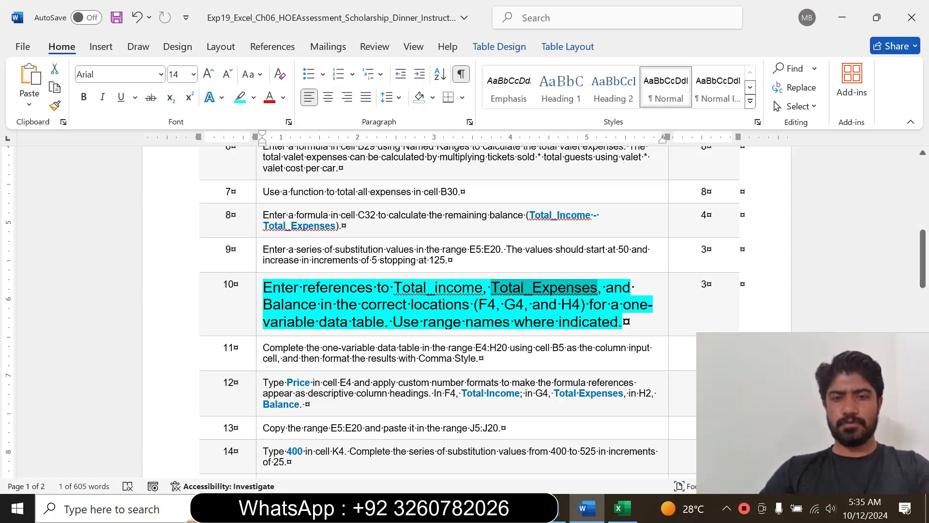
pyautogui.click(555, 305)
pyautogui.moveTo(532, 305); pyautogui.dragTo(580, 305)
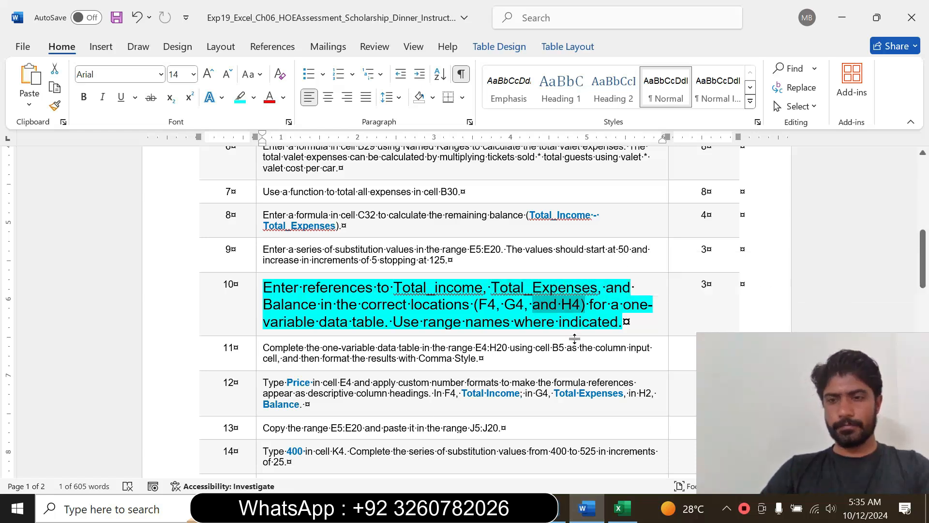
pyautogui.click(622, 508)
pyautogui.click(550, 252)
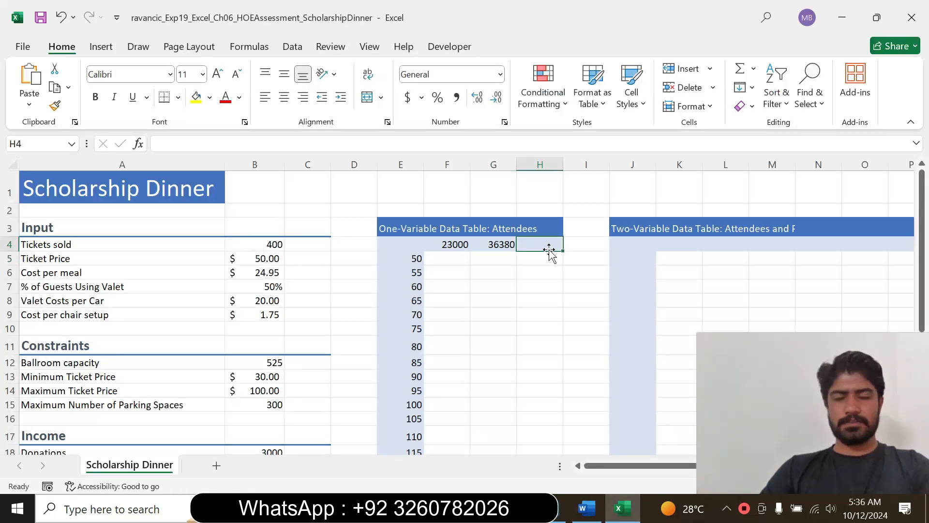
pyautogui.write('=')
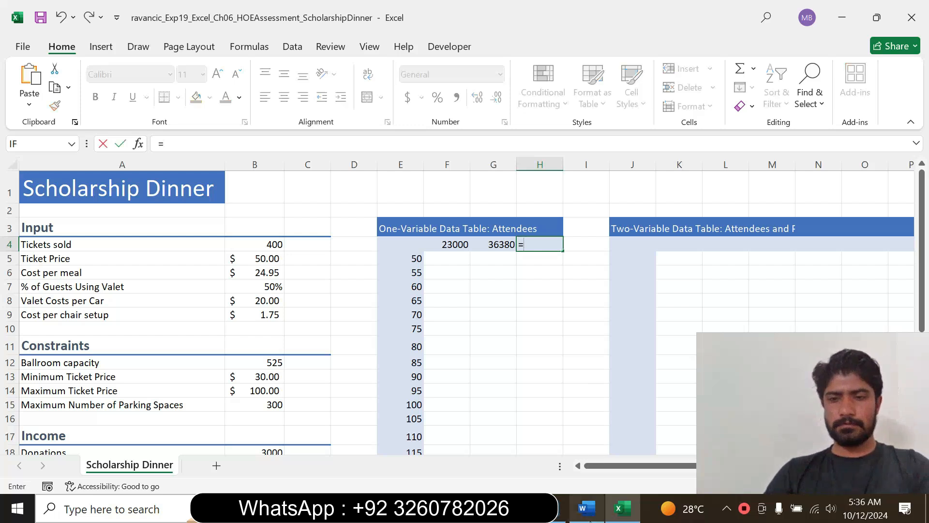
pyautogui.click(587, 509)
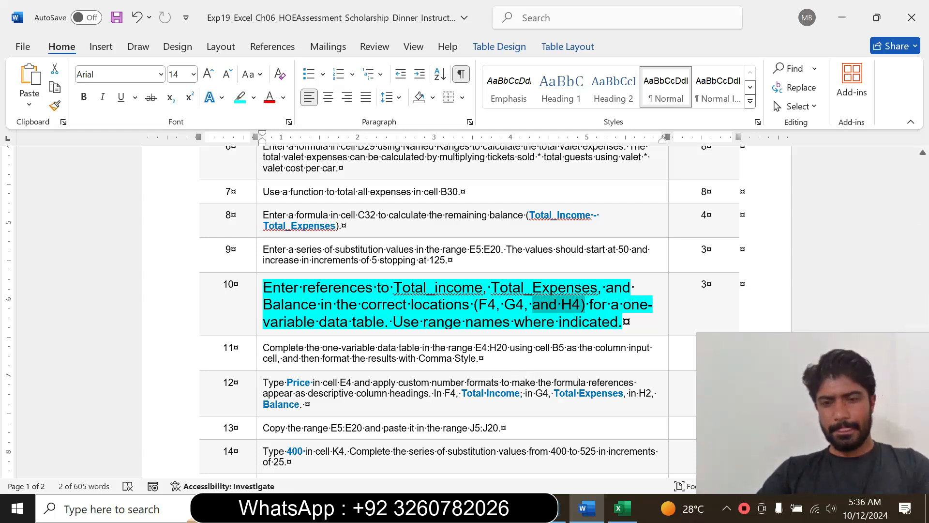
pyautogui.click(623, 508)
pyautogui.moveTo(928, 219); pyautogui.dragTo(927, 367)
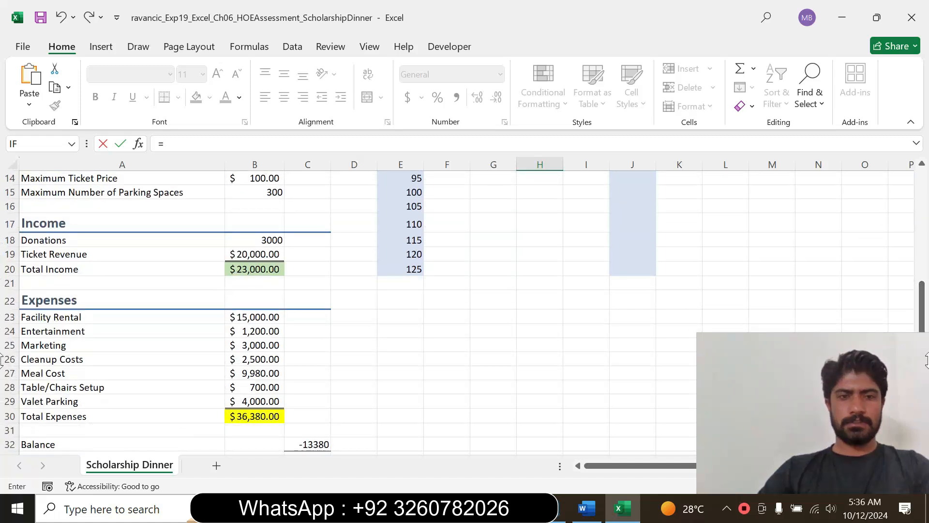
pyautogui.click(315, 444)
pyautogui.press('Return')
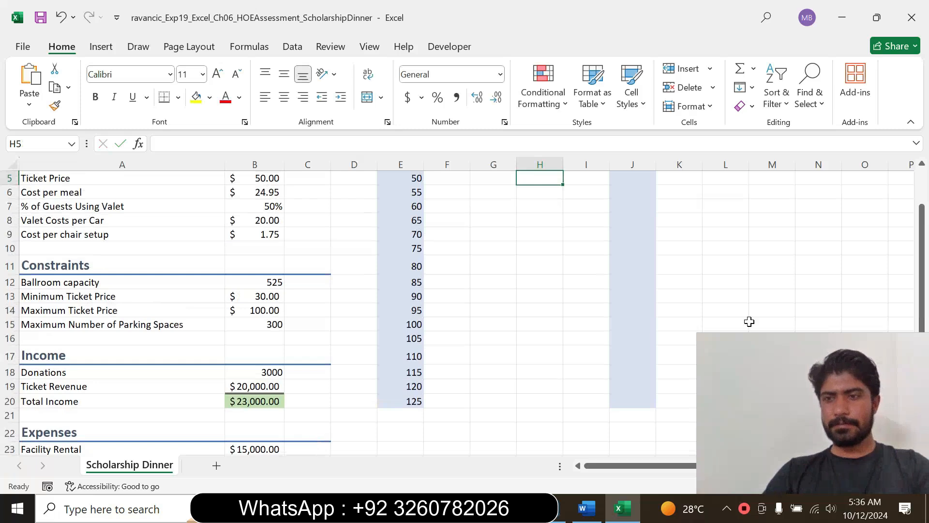
pyautogui.moveTo(922, 292); pyautogui.dragTo(922, 260)
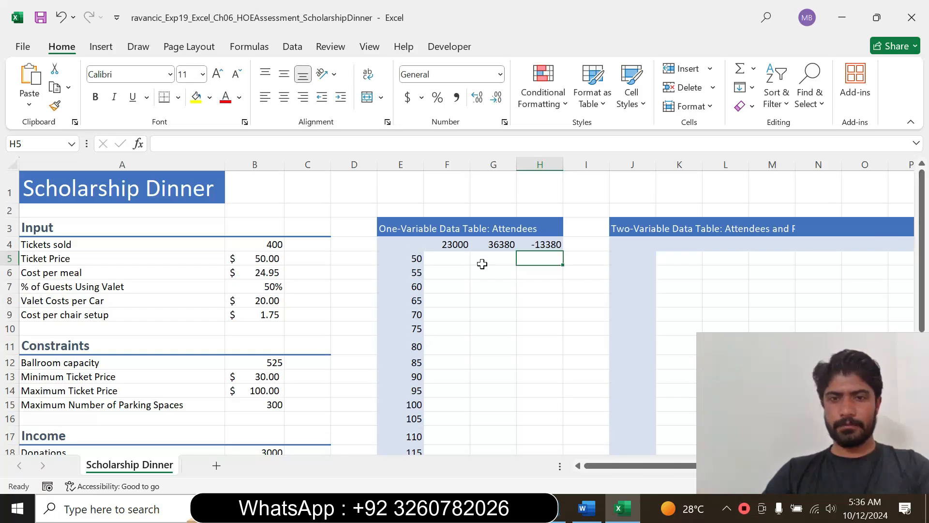
pyautogui.click(538, 239)
# - Switch to the Word instructions, set the text of instruction 10 back to 9 pt and remove its highlight
pyautogui.click(587, 509)
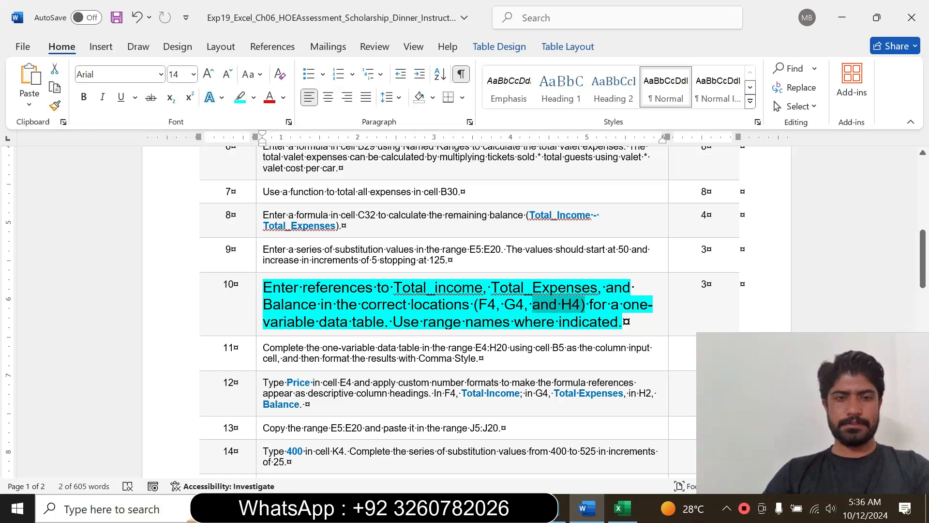
pyautogui.click(257, 317)
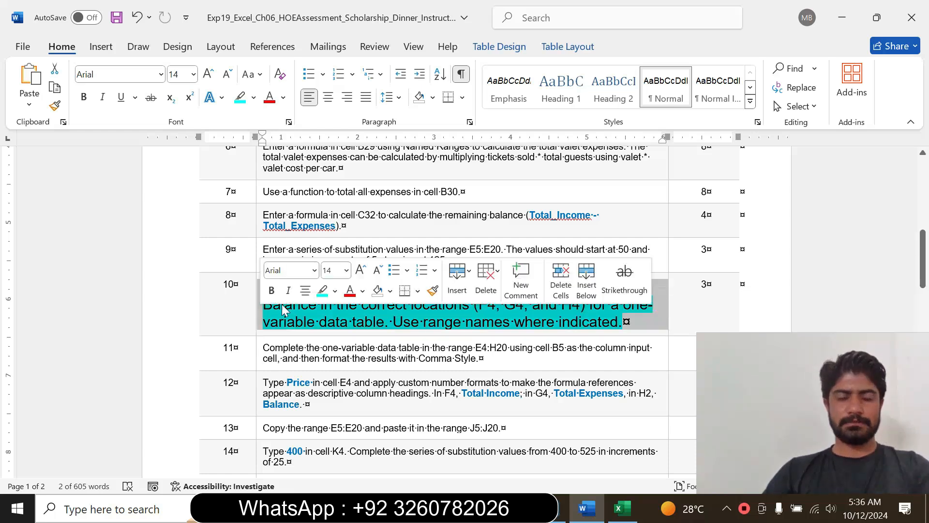
pyautogui.click(346, 270)
pyautogui.click(333, 29)
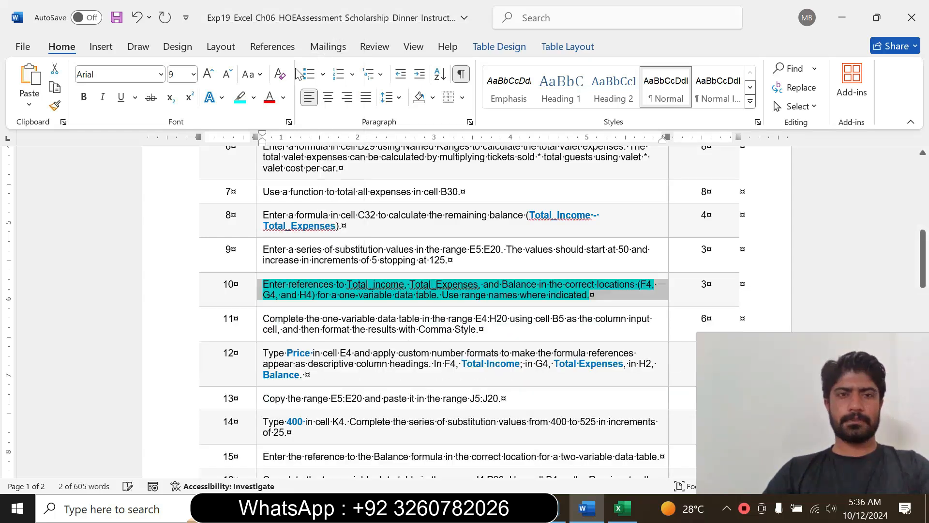
pyautogui.click(253, 98)
pyautogui.click(276, 215)
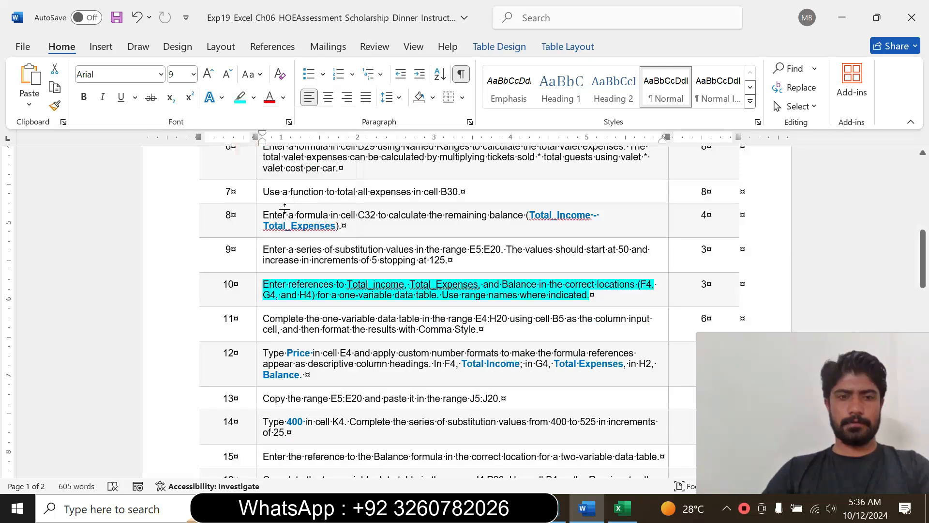
pyautogui.click(283, 210)
# - Set the text of instruction 11 about completing the one-variable data table to 14 pt
pyautogui.moveTo(925, 260); pyautogui.dragTo(925, 266)
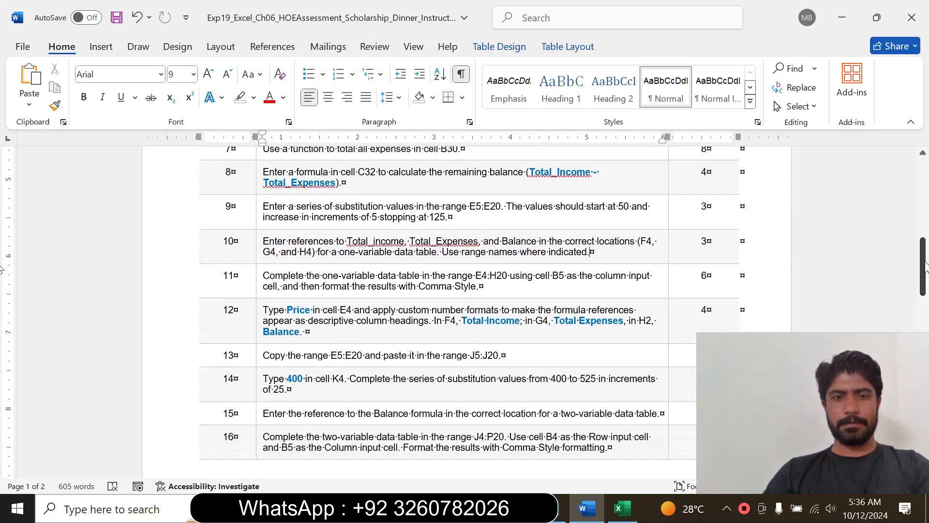
pyautogui.click(257, 287)
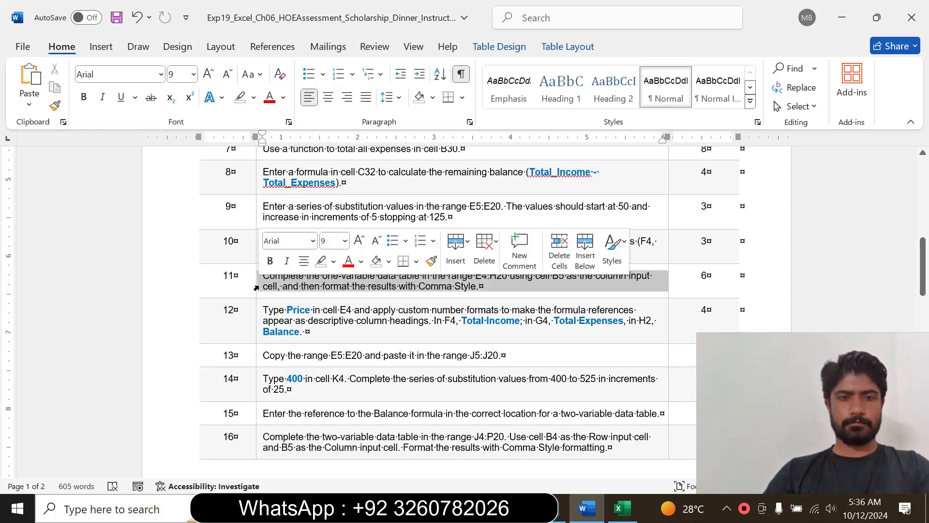
pyautogui.click(345, 241)
pyautogui.click(341, 303)
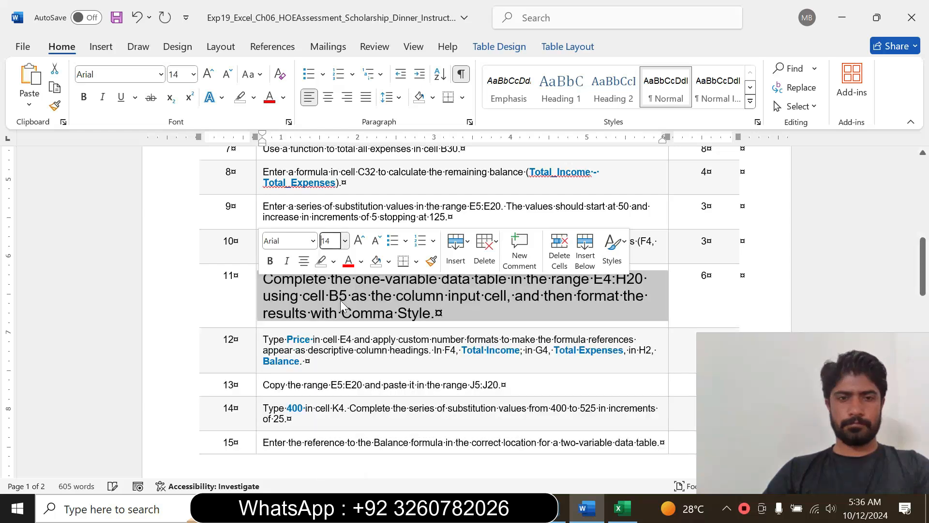
# - Highlight the text of instruction 11 in yellow, and recolour that highlight turquoise
pyautogui.click(333, 261)
pyautogui.click(323, 311)
pyautogui.click(325, 313)
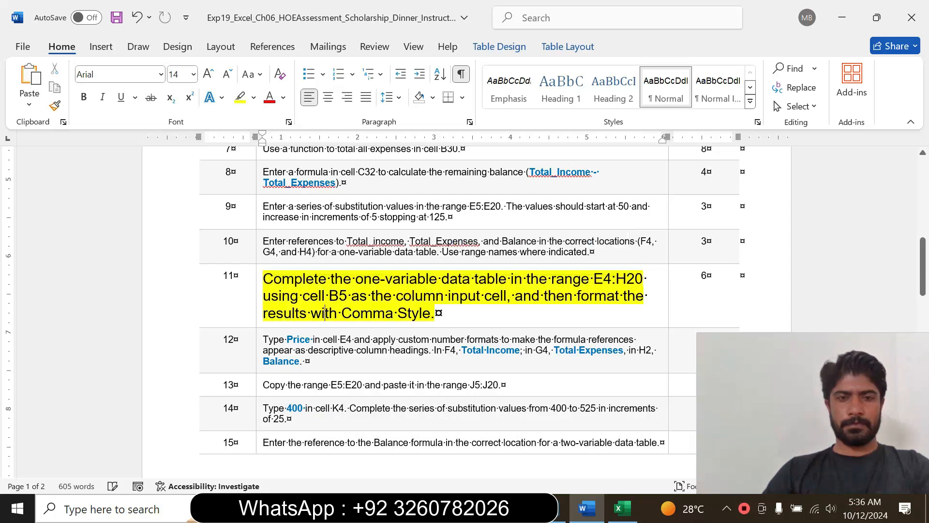
pyautogui.moveTo(264, 278); pyautogui.dragTo(435, 314)
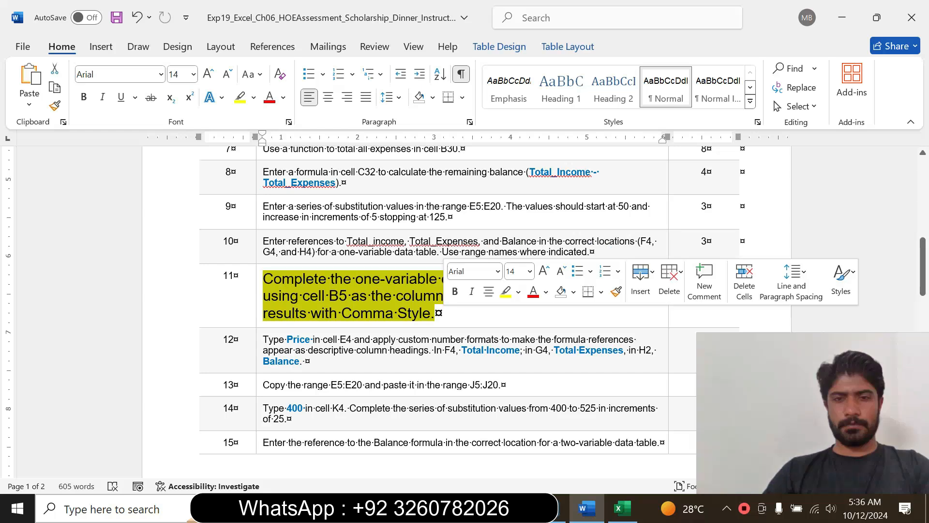
pyautogui.click(518, 292)
pyautogui.click(553, 342)
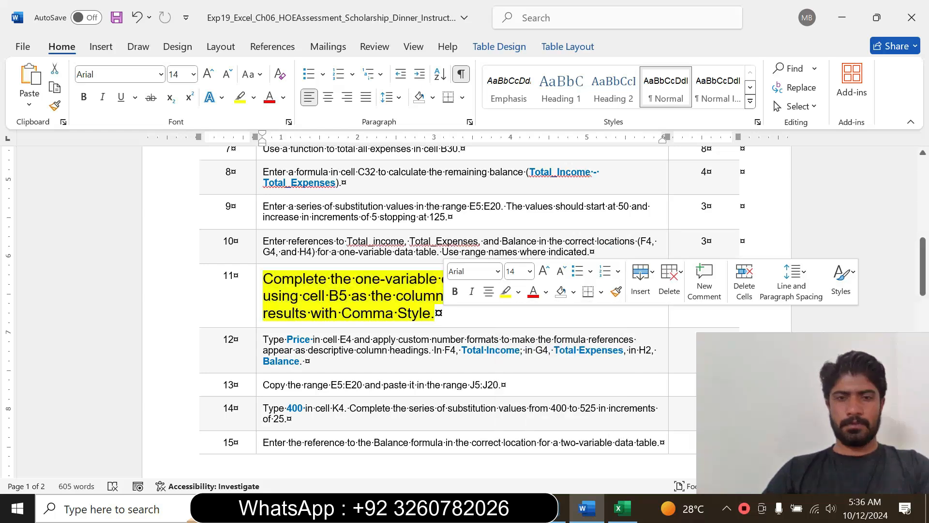
pyautogui.click(318, 279)
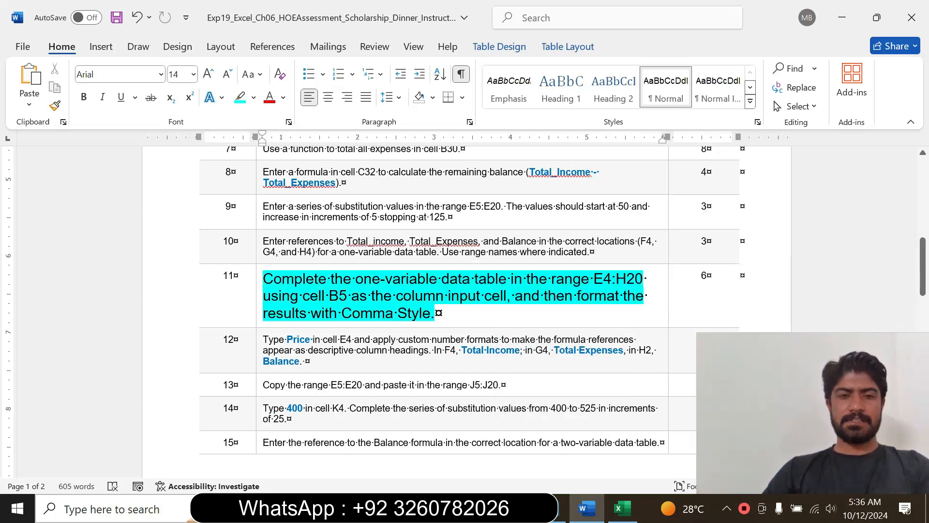
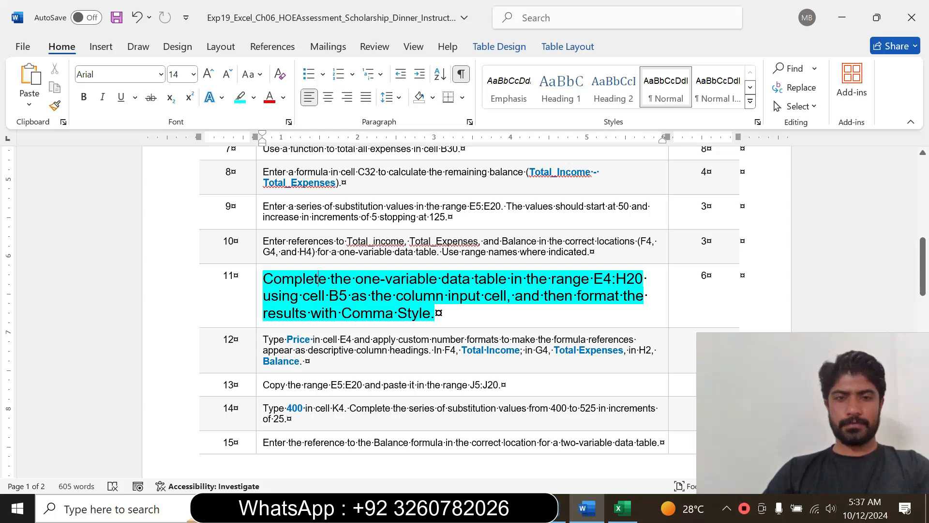
# - Copy the range reference E4:H20 from instruction 11, switch to the Excel workbook and select that range
pyautogui.moveTo(263, 279); pyautogui.dragTo(647, 280)
pyautogui.hotkey('ctrl', 'c')
pyautogui.click(594, 295)
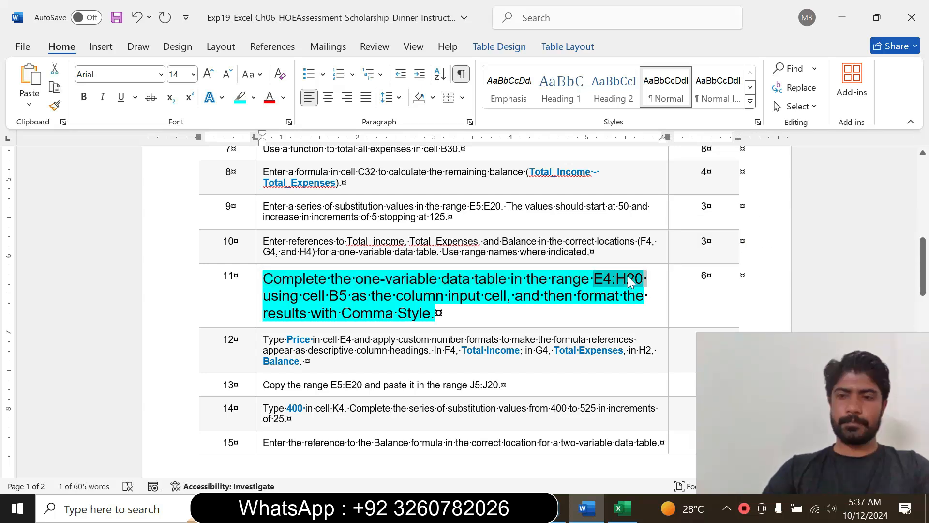
pyautogui.click(622, 508)
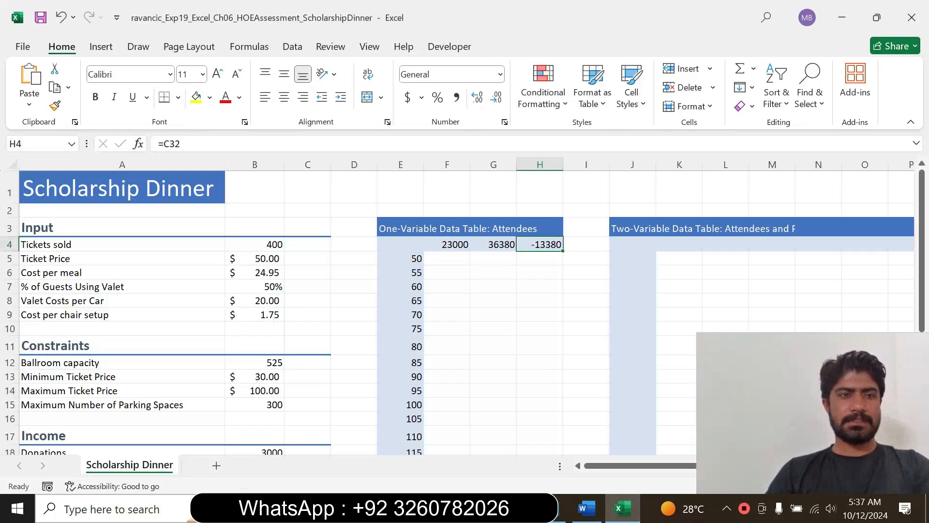
pyautogui.click(38, 144)
pyautogui.hotkey('ctrl', 'v')
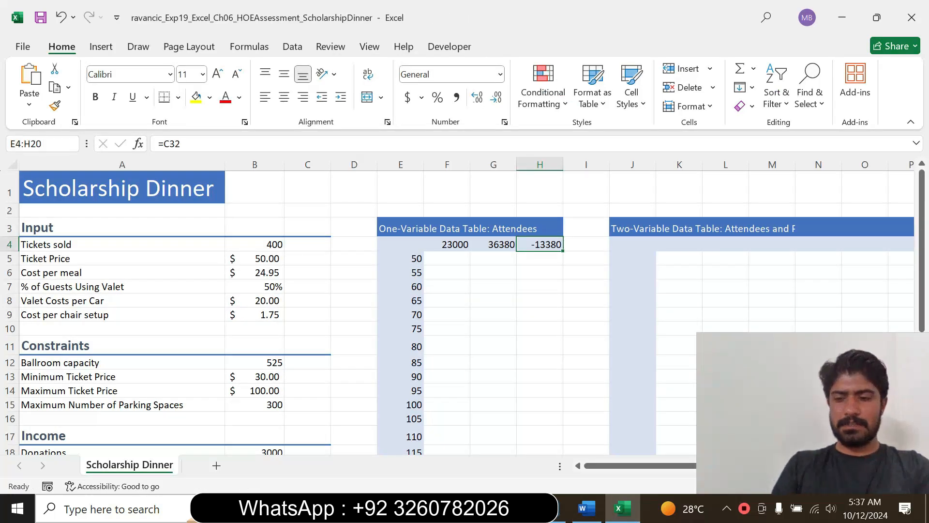
pyautogui.press('Return')
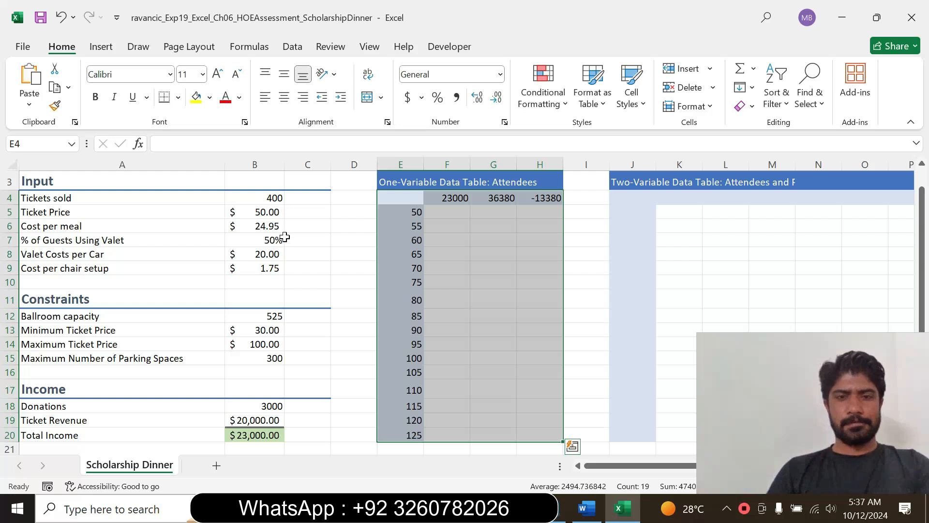
# - Check instruction 11 in Word, and create a what-if data table in Excel for E4:H20 with B5 as the column input cell
pyautogui.click(586, 508)
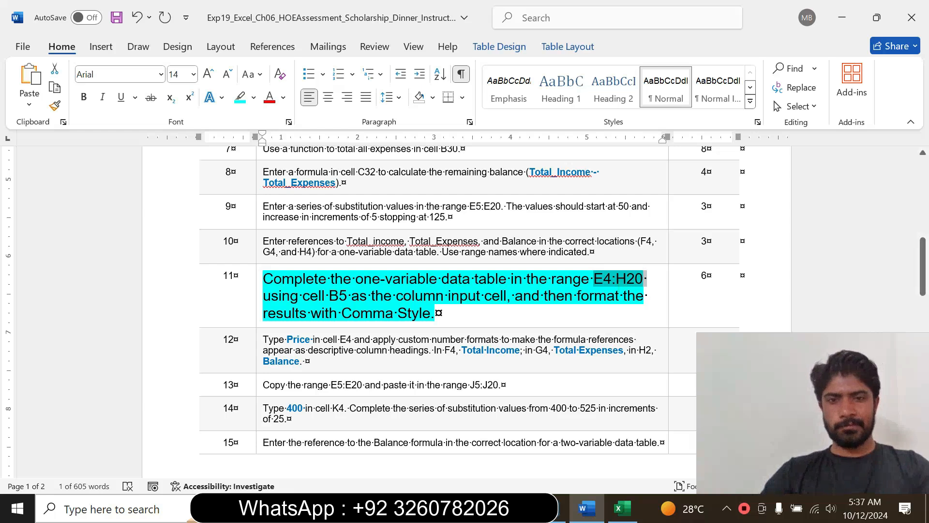
pyautogui.click(622, 508)
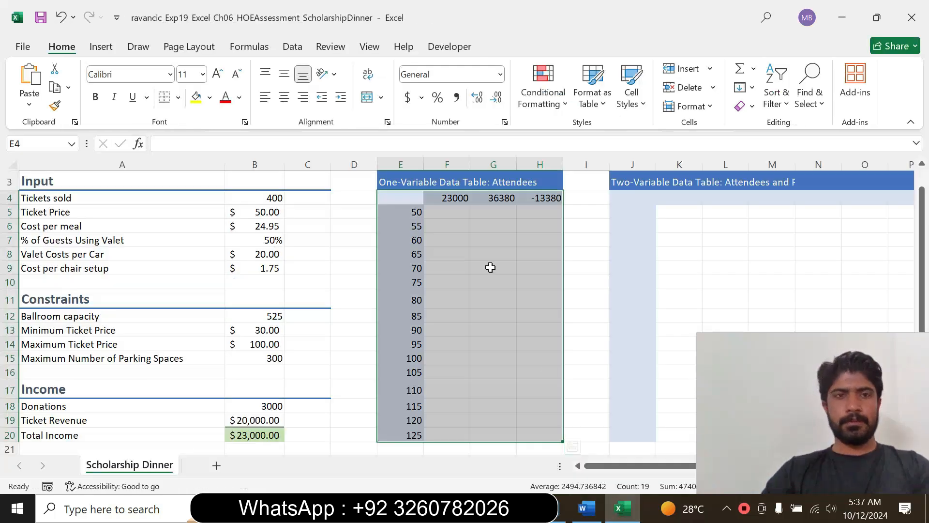
pyautogui.click(243, 49)
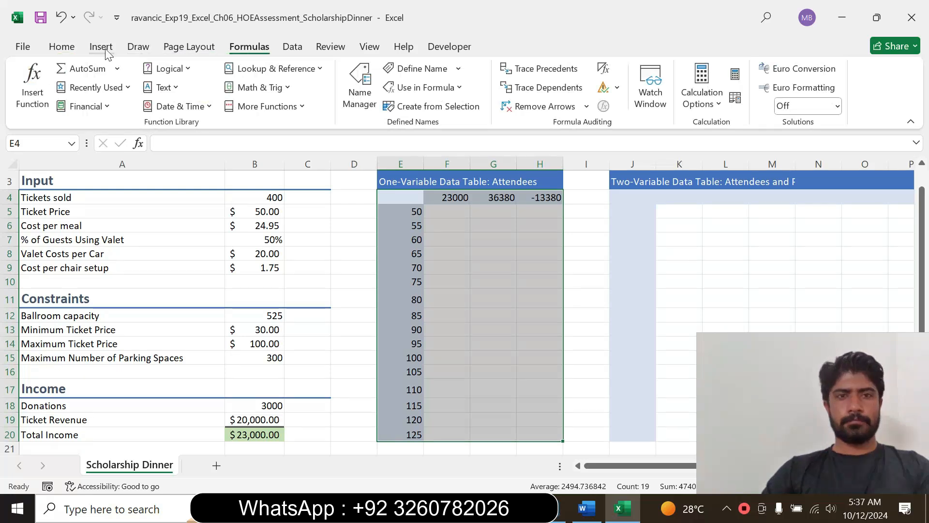
pyautogui.click(294, 48)
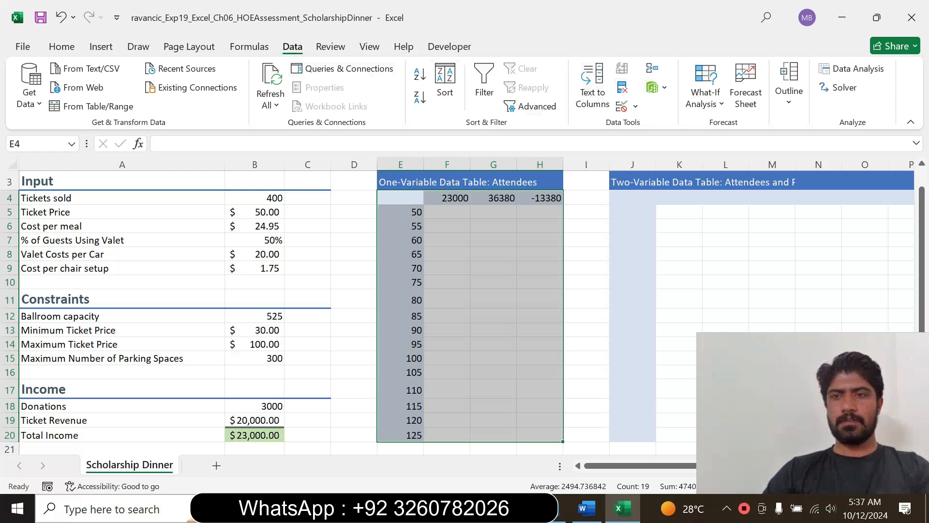
pyautogui.click(707, 104)
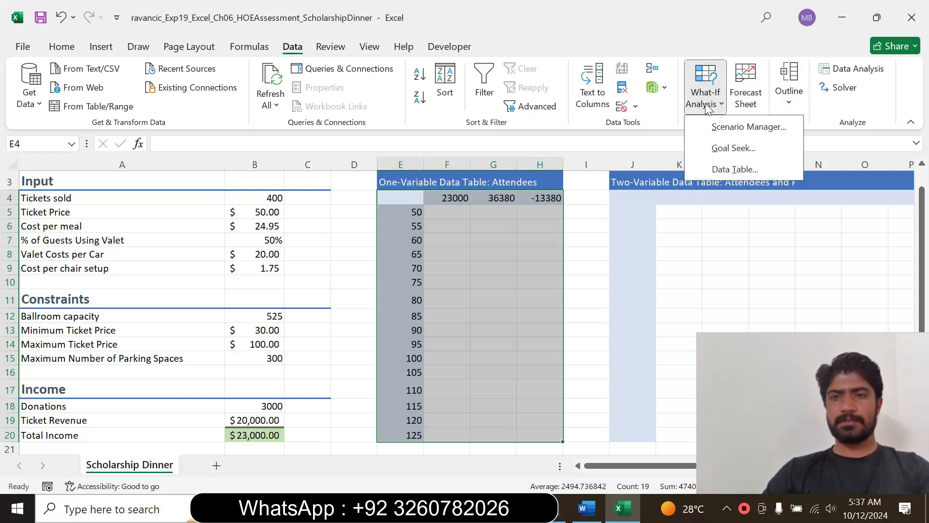
pyautogui.click(720, 170)
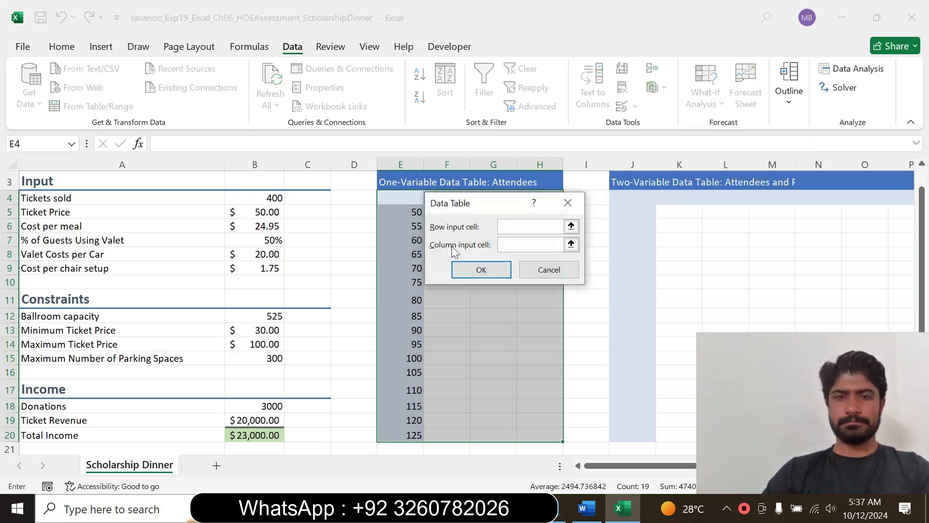
pyautogui.click(587, 508)
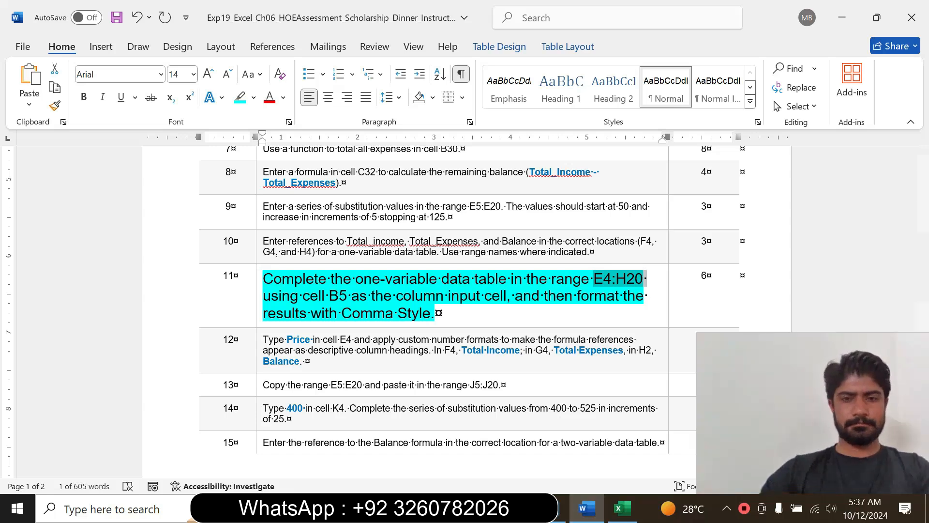
pyautogui.click(624, 514)
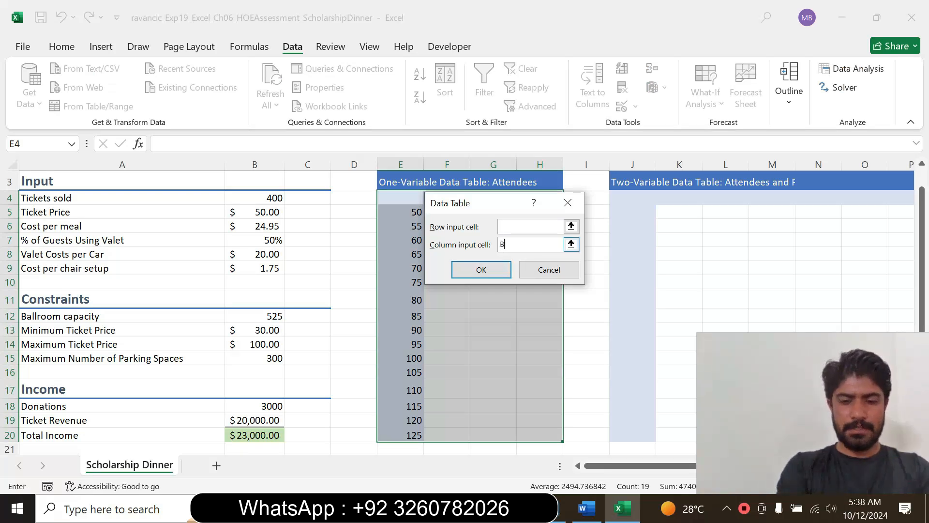
pyautogui.click(482, 274)
pyautogui.click(535, 295)
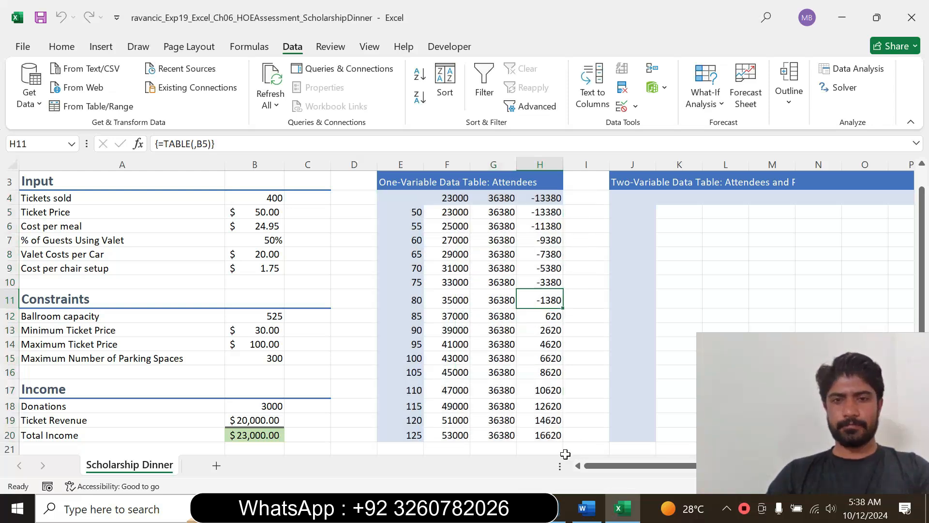
# - Check the formatting requirement of instruction 11 in Word, and apply Comma Style to the data table results F5:H20 in Excel
pyautogui.click(587, 508)
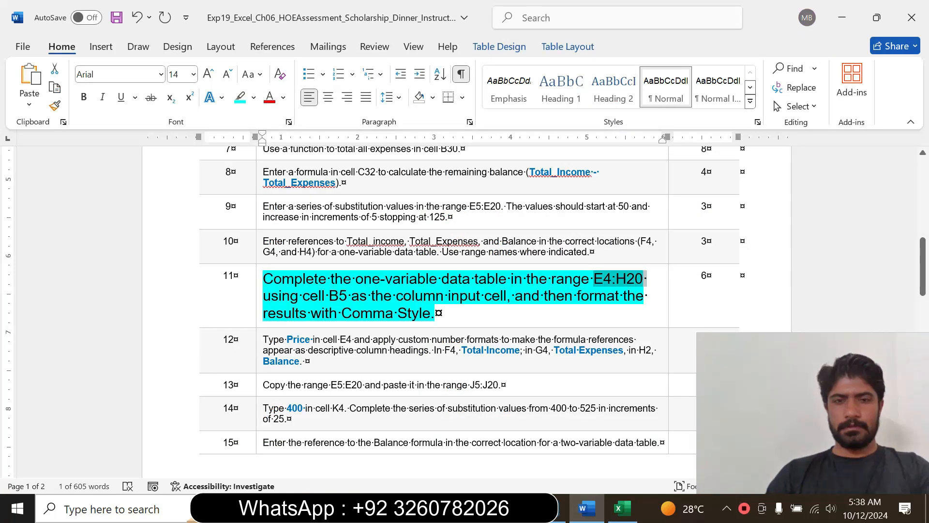
pyautogui.moveTo(332, 296); pyautogui.dragTo(413, 297)
pyautogui.click(525, 339)
pyautogui.moveTo(293, 312); pyautogui.dragTo(433, 313)
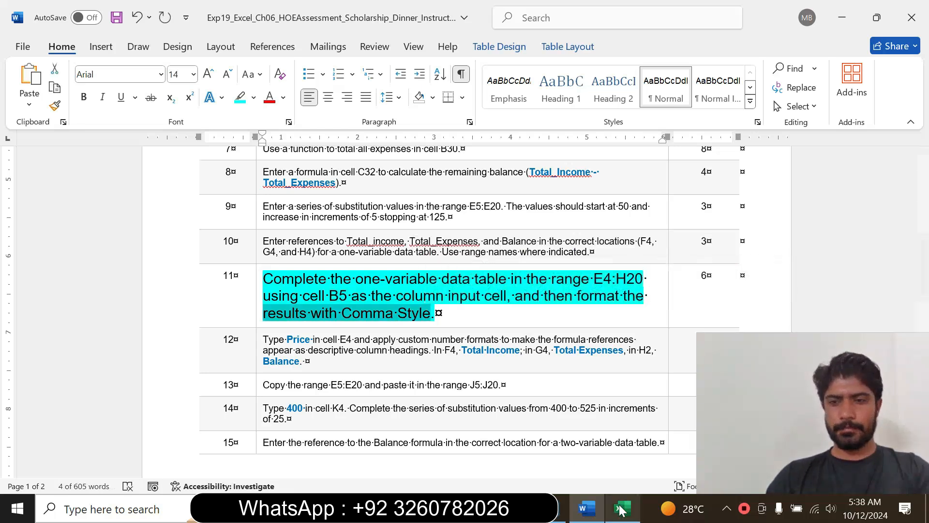
pyautogui.click(621, 509)
pyautogui.moveTo(446, 213); pyautogui.dragTo(570, 442)
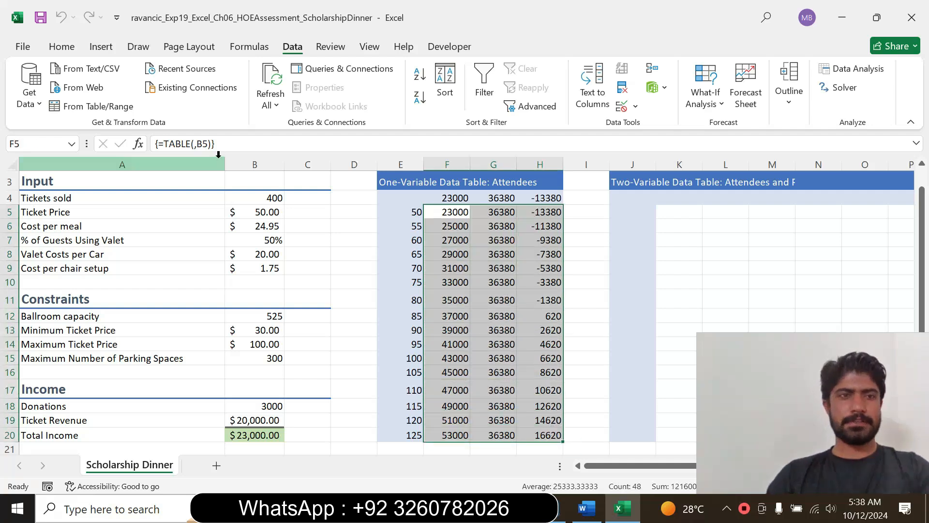
pyautogui.click(62, 46)
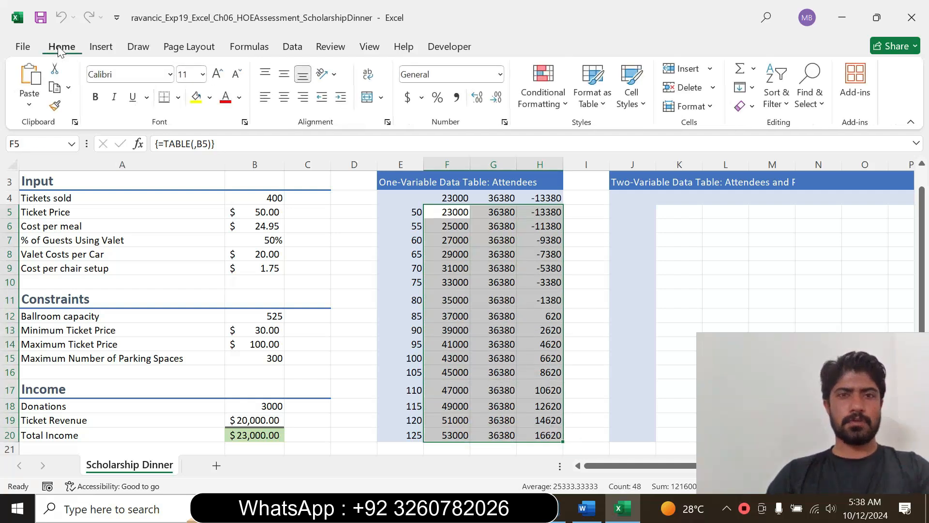
pyautogui.click(457, 99)
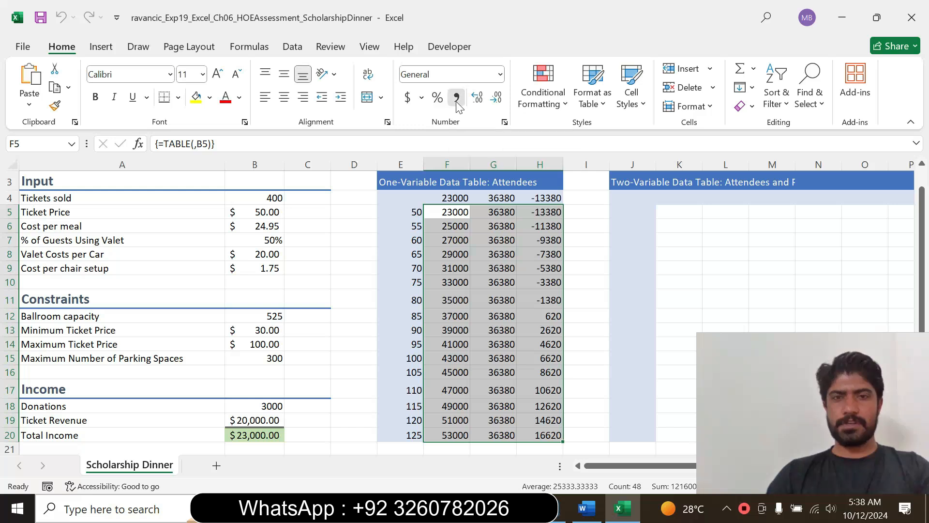
pyautogui.click(555, 268)
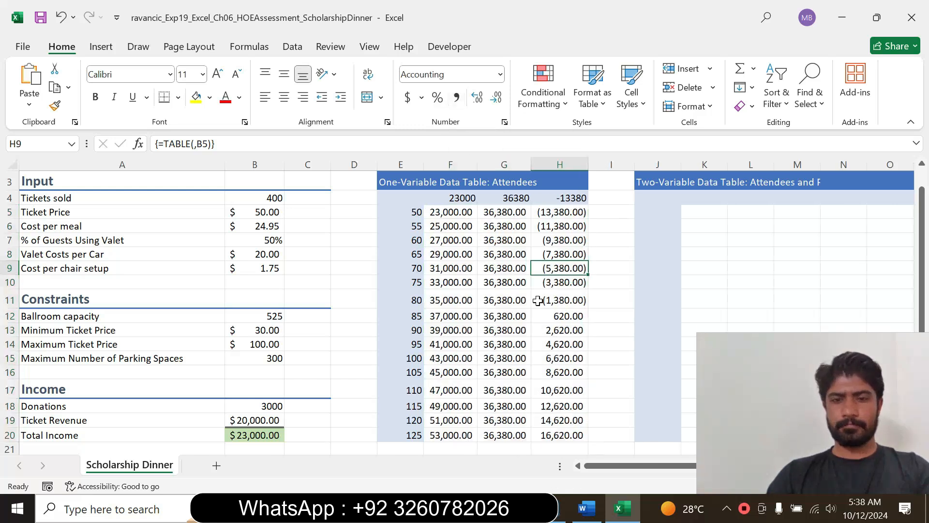
# - Switch to the Word instructions, set the text of instruction 11 back to 9 pt and remove its highlight
pyautogui.click(586, 508)
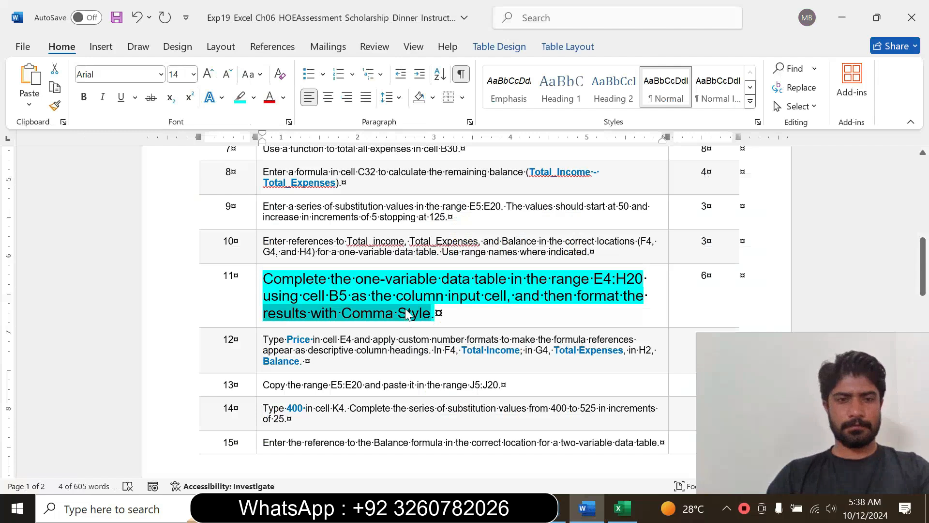
pyautogui.click(267, 321)
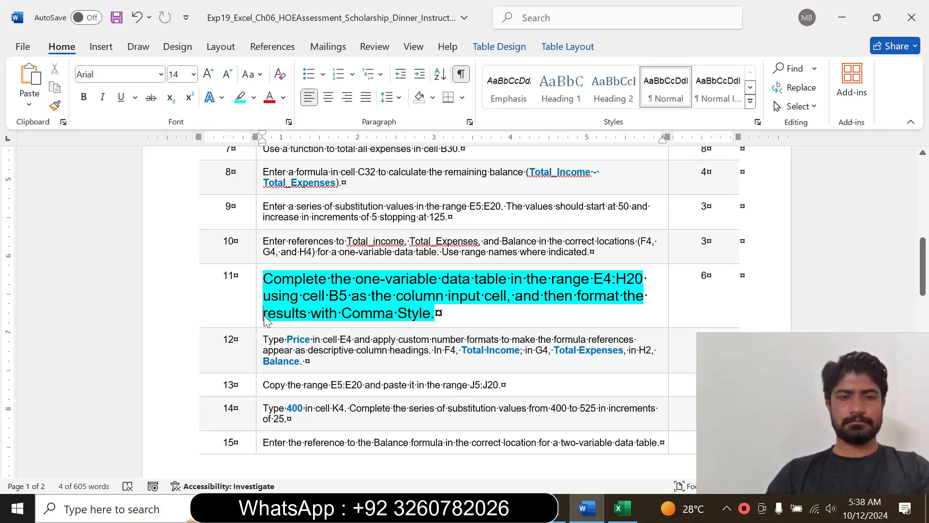
pyautogui.click(260, 318)
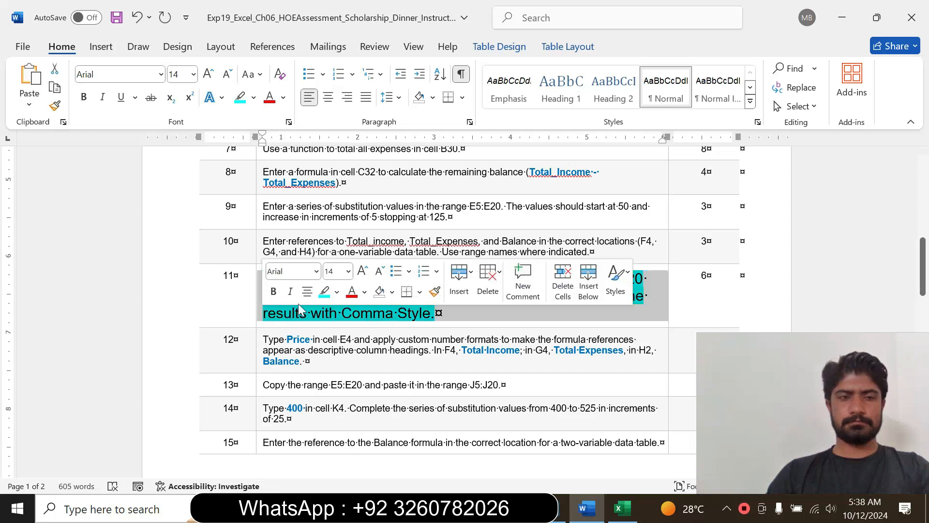
pyautogui.click(349, 273)
pyautogui.click(334, 29)
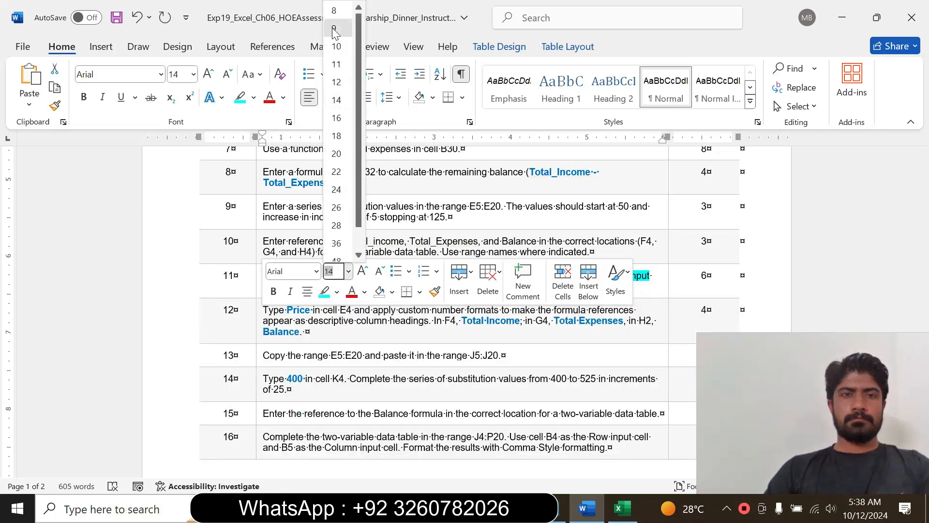
pyautogui.click(253, 97)
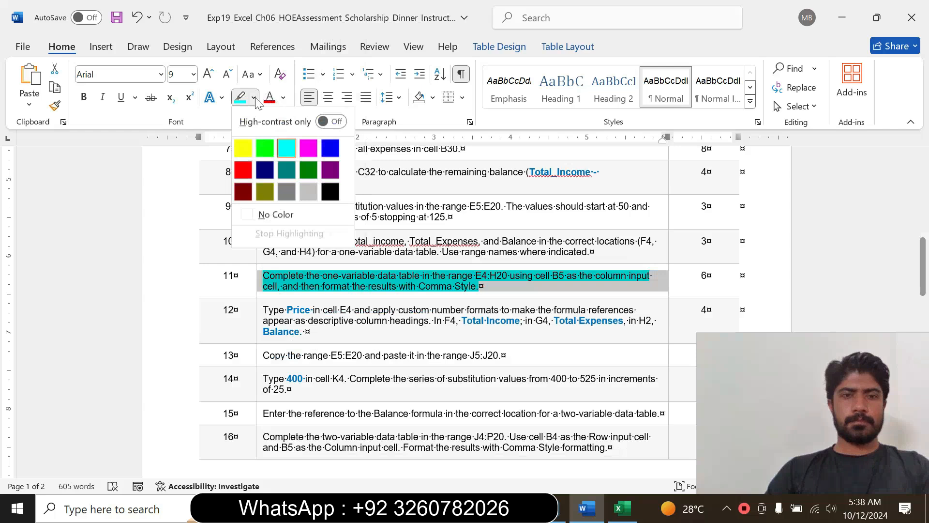
pyautogui.click(285, 214)
# - Set the text of instruction 12 about custom number formats to 14 pt and highlight it in yellow
pyautogui.moveTo(922, 267); pyautogui.dragTo(922, 279)
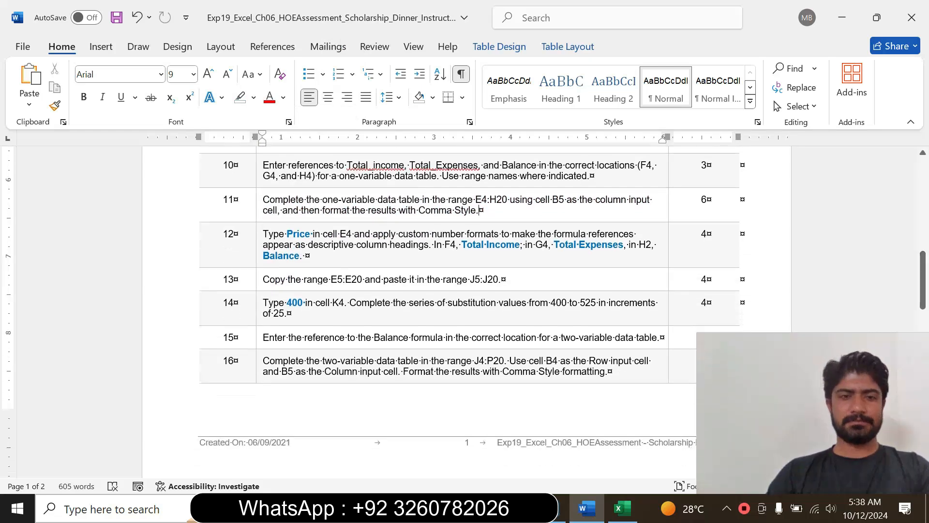
pyautogui.click(257, 265)
pyautogui.click(347, 218)
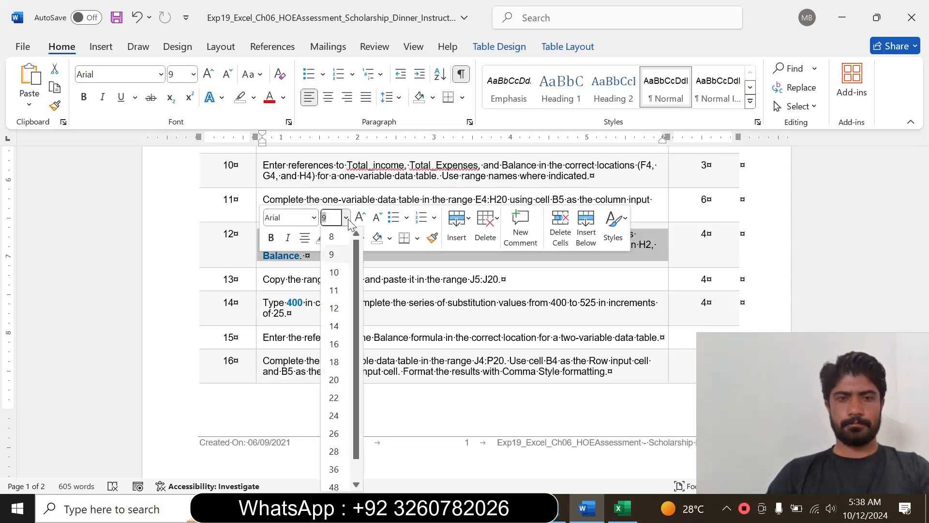
pyautogui.click(334, 326)
pyautogui.click(334, 237)
pyautogui.click(325, 288)
pyautogui.click(301, 288)
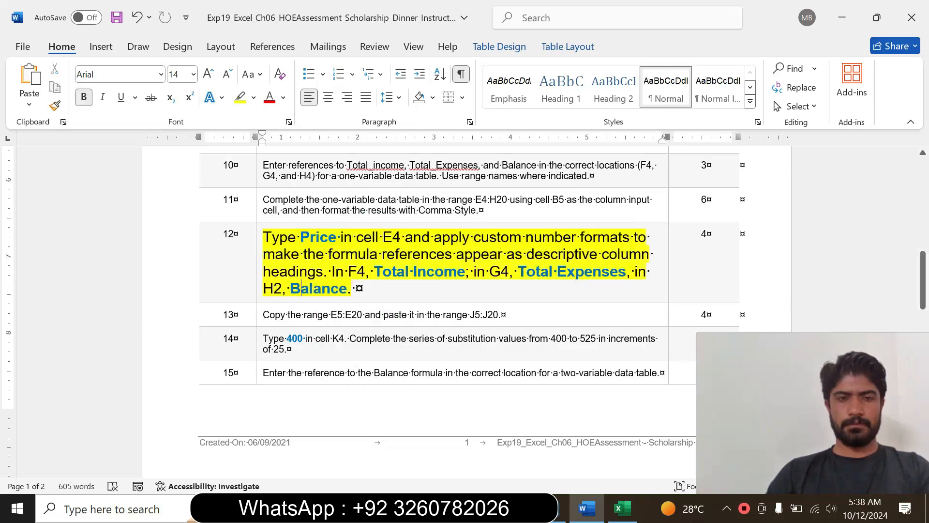
# - Highlight the first sentence of instruction 12 in turquoise and select its wording about entering Price in the cell
pyautogui.moveTo(263, 237); pyautogui.dragTo(331, 271)
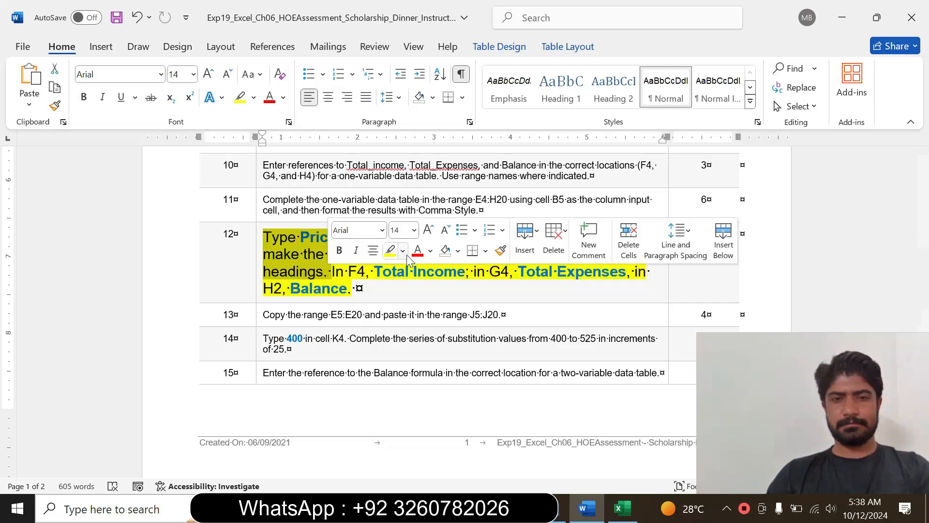
pyautogui.click(402, 250)
pyautogui.click(436, 303)
pyautogui.click(279, 236)
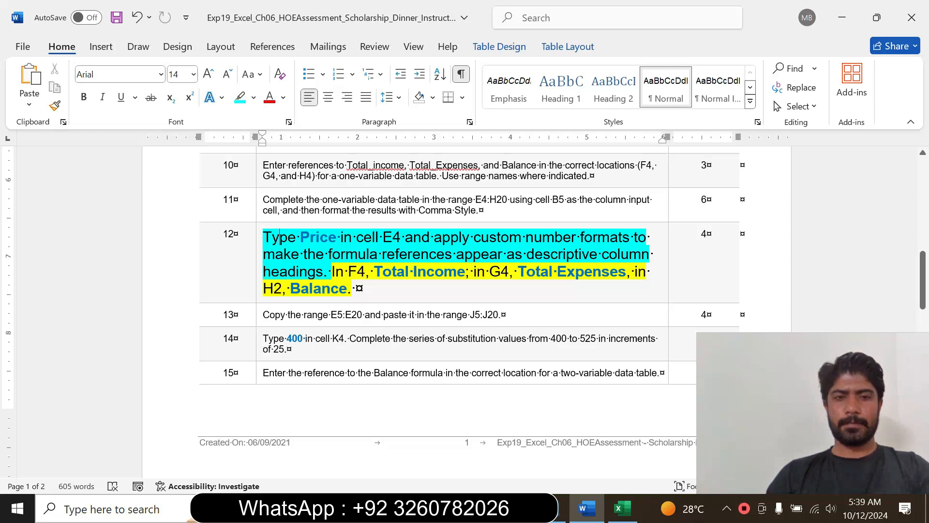
pyautogui.moveTo(300, 237); pyautogui.dragTo(383, 237)
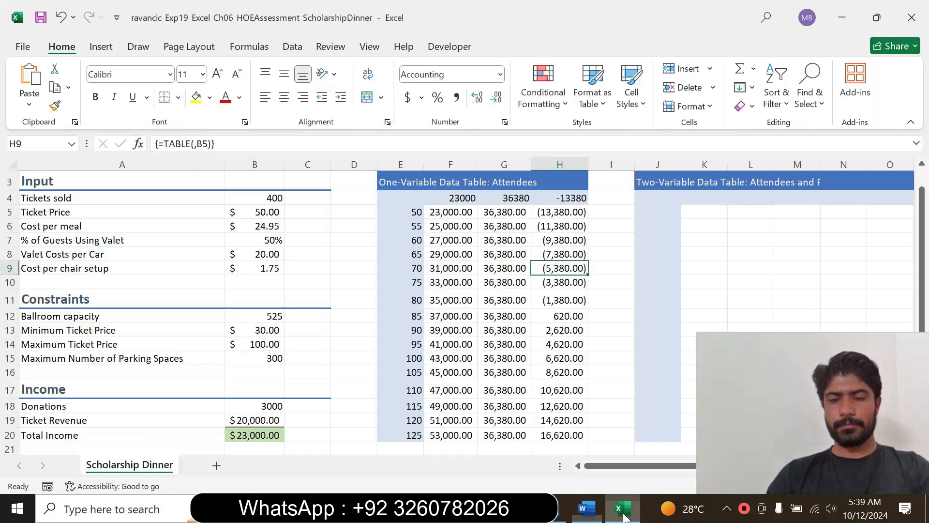
# - Copy the word Price from instruction 12 in Word and enter it in cell E4 of the Excel data table
pyautogui.click(622, 508)
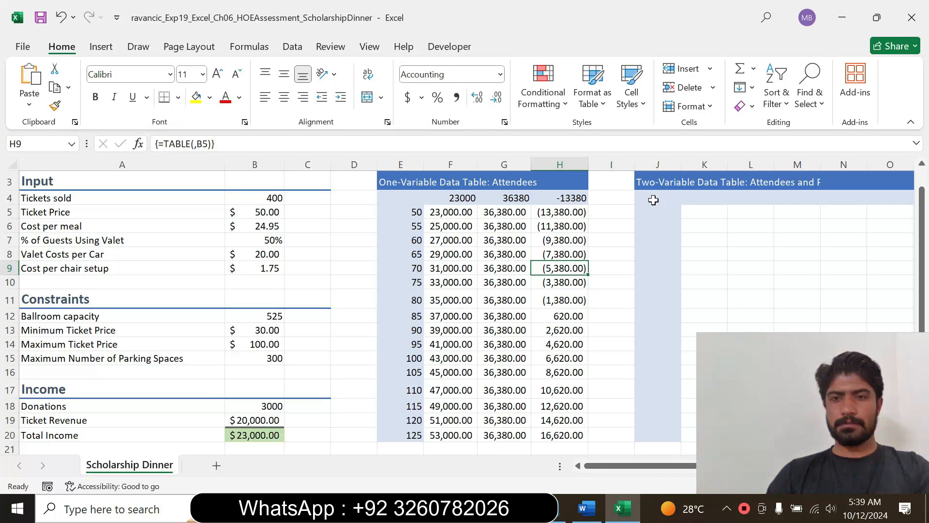
pyautogui.click(444, 198)
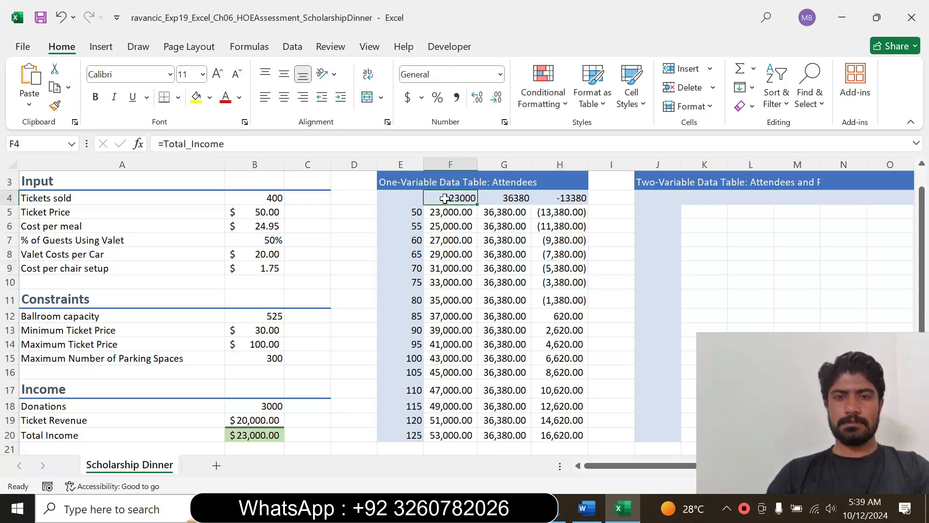
pyautogui.click(403, 200)
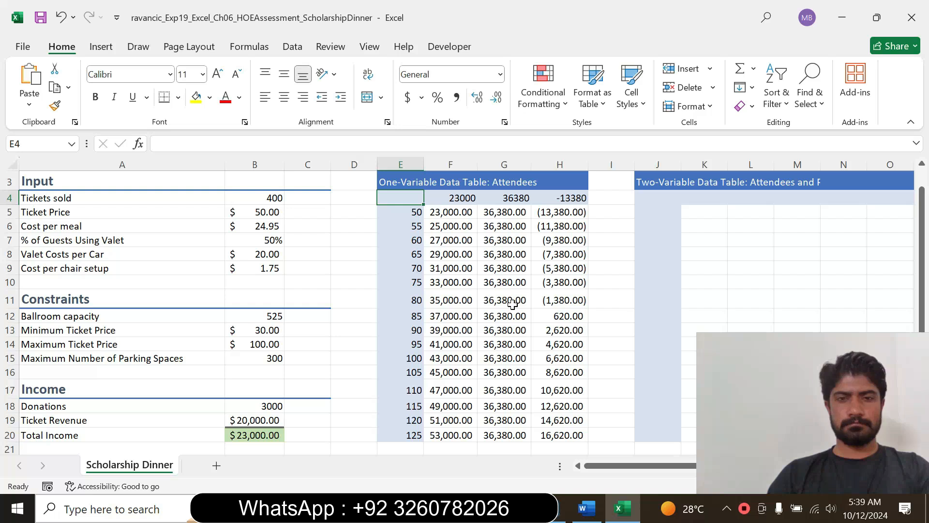
pyautogui.hotkey('alt', 'Tab')
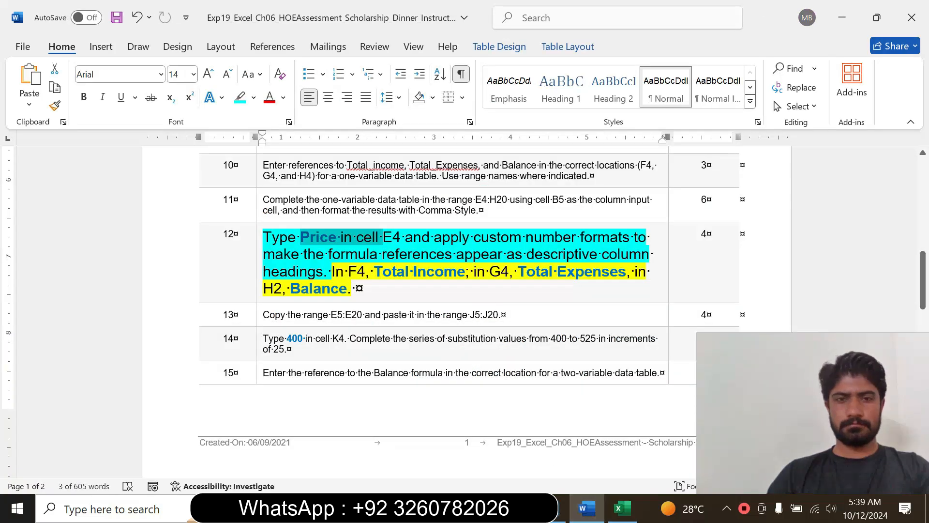
pyautogui.click(393, 238)
pyautogui.moveTo(300, 238); pyautogui.dragTo(337, 237)
pyautogui.hotkey('ctrl', 'c')
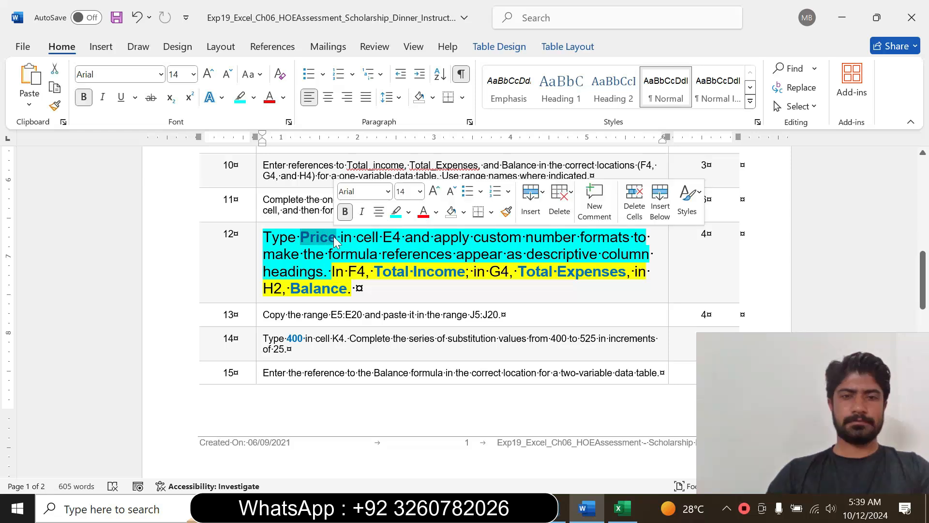
pyautogui.click(622, 509)
pyautogui.press('F2')
pyautogui.hotkey('ctrl', 'v')
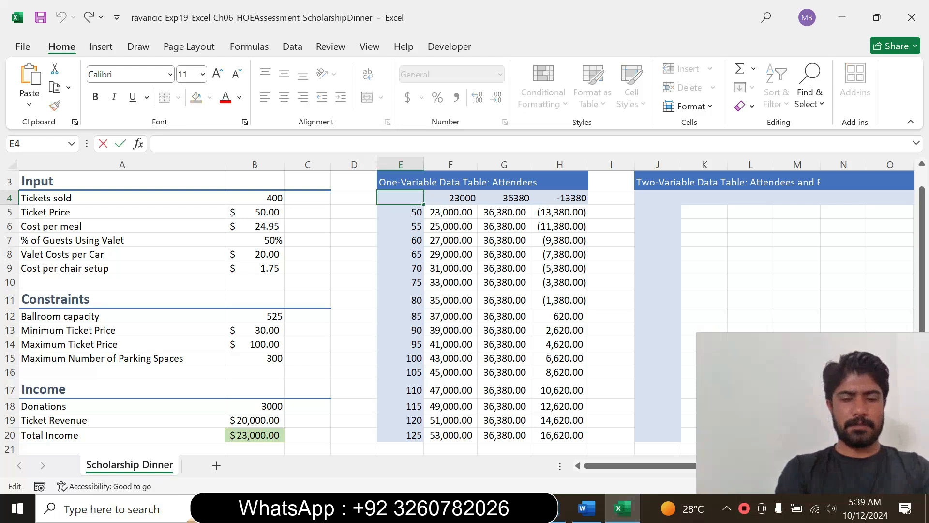
pyautogui.press('Return')
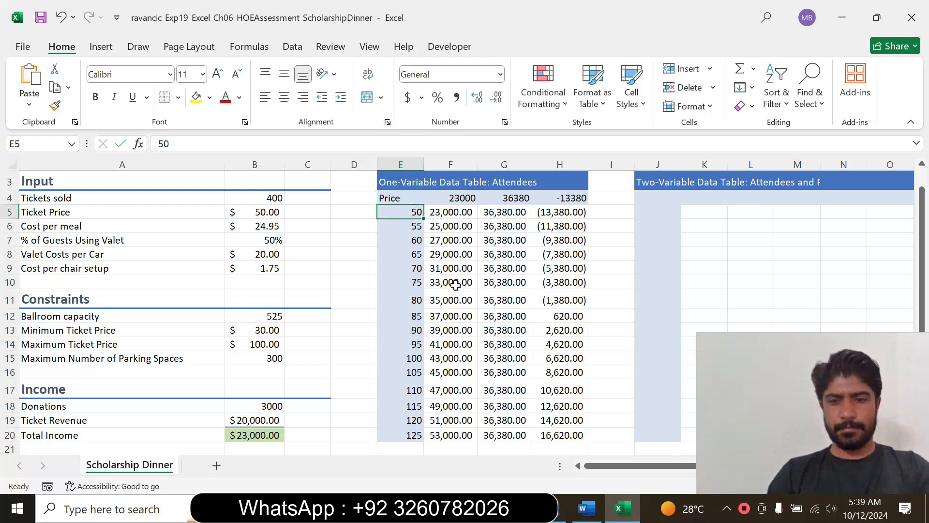
# - Switch to the Word instructions and highlight the rest of instruction 12, about the F4, G4 and H2 headings, in turquoise
pyautogui.click(584, 509)
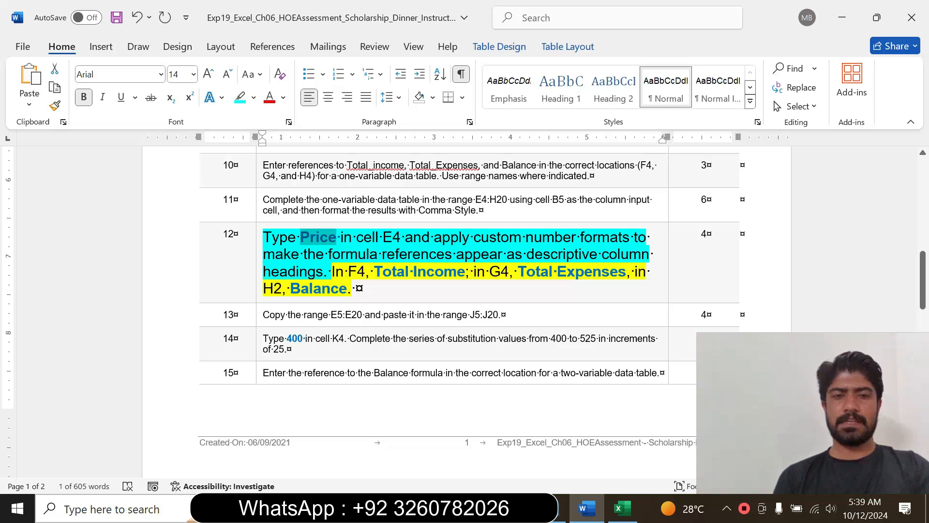
pyautogui.moveTo(332, 271); pyautogui.dragTo(361, 289)
pyautogui.click(436, 273)
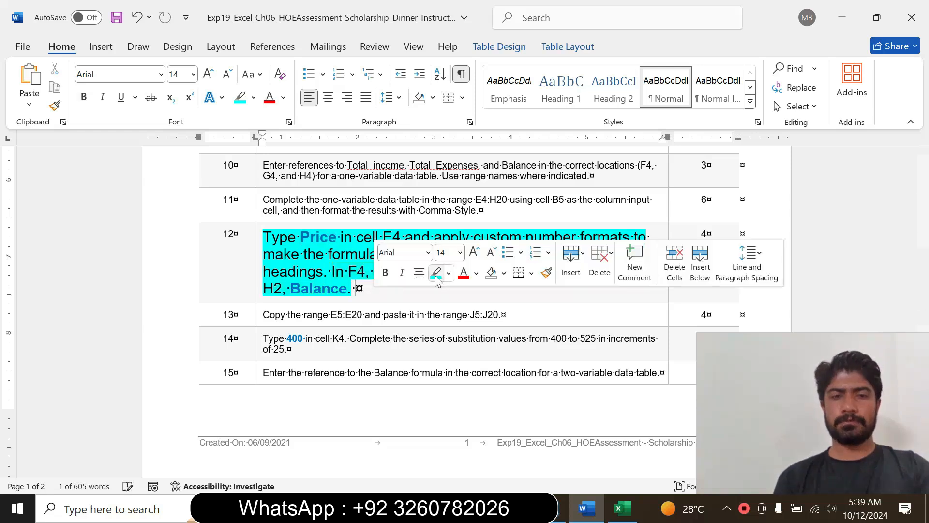
pyautogui.click(357, 271)
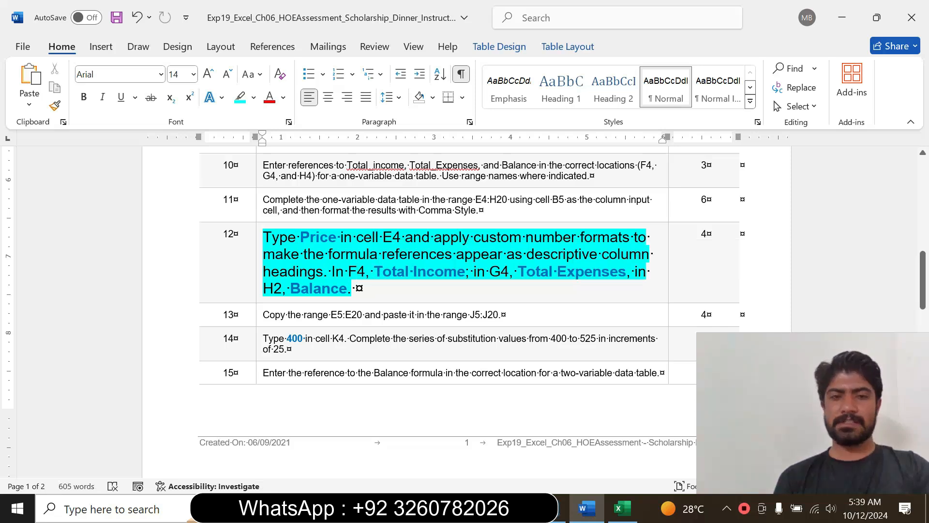
pyautogui.moveTo(286, 289); pyautogui.dragTo(339, 292)
pyautogui.click(352, 314)
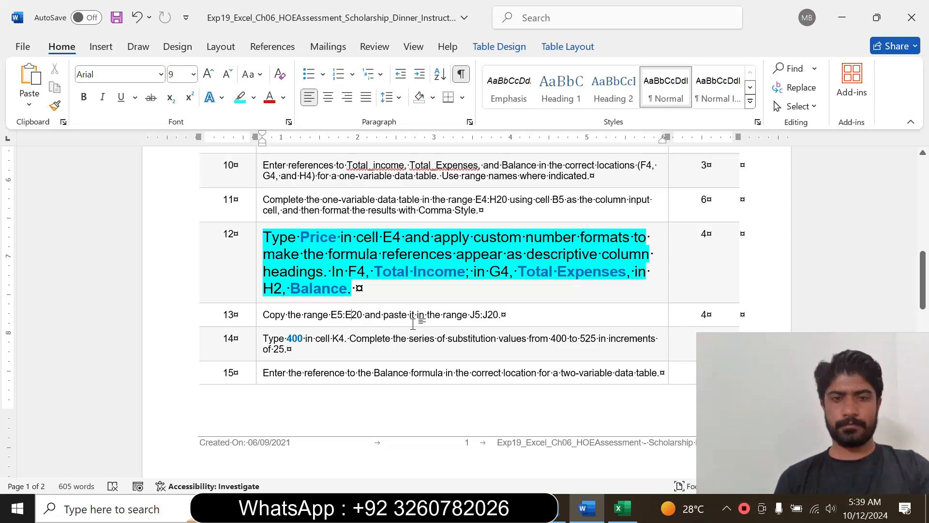
# - Check the F4 heading wording in Word, and give cell F4 in Excel the custom number format "Total Income"
pyautogui.click(624, 509)
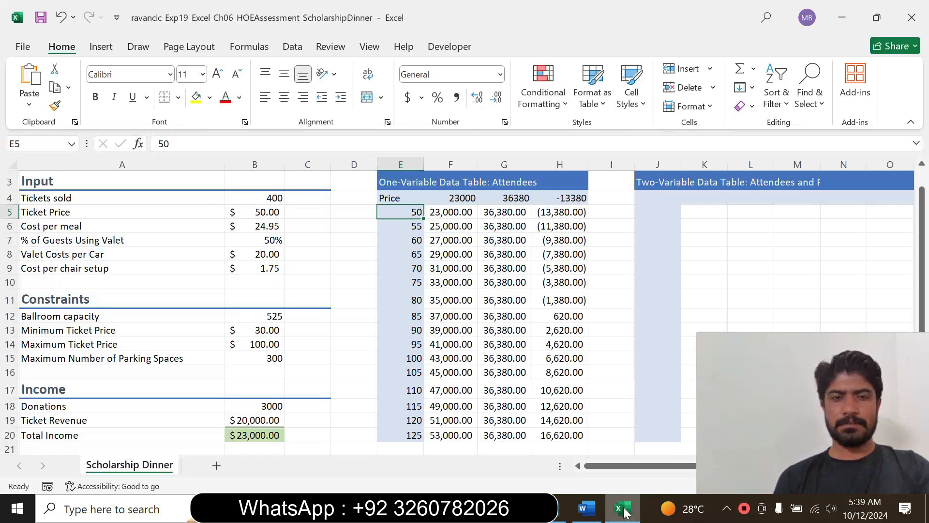
pyautogui.click(451, 198)
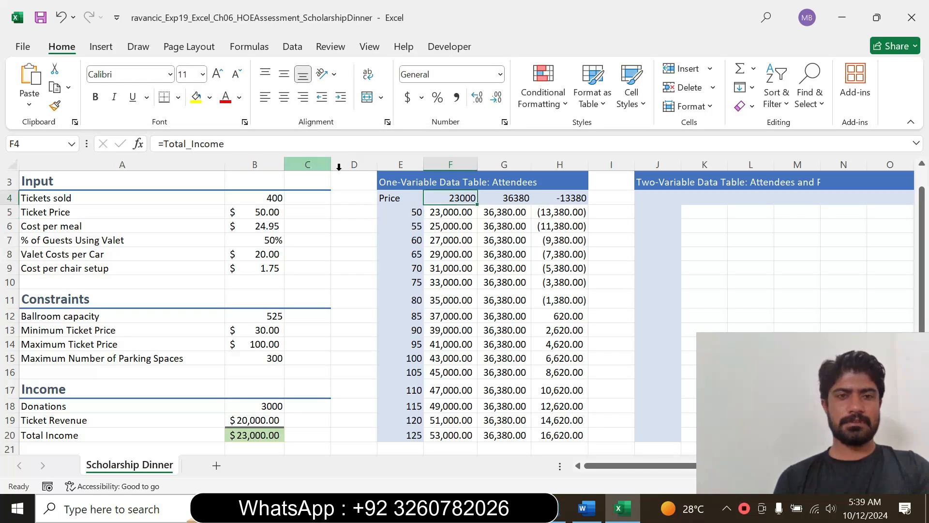
pyautogui.click(586, 508)
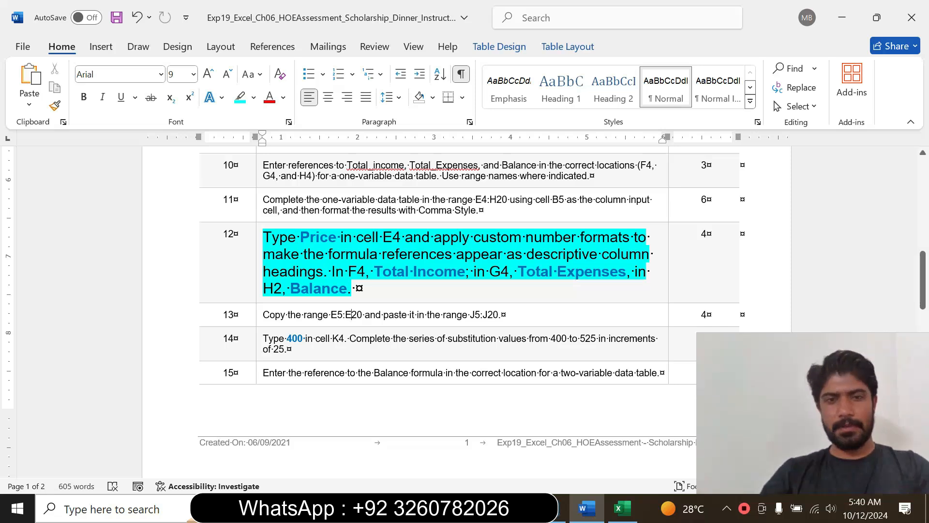
pyautogui.moveTo(374, 271); pyautogui.dragTo(443, 270)
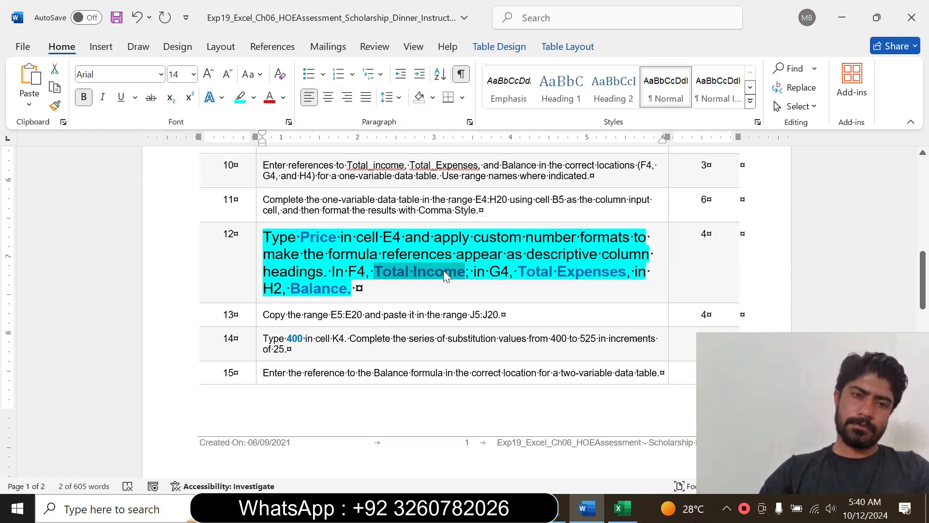
pyautogui.click(622, 509)
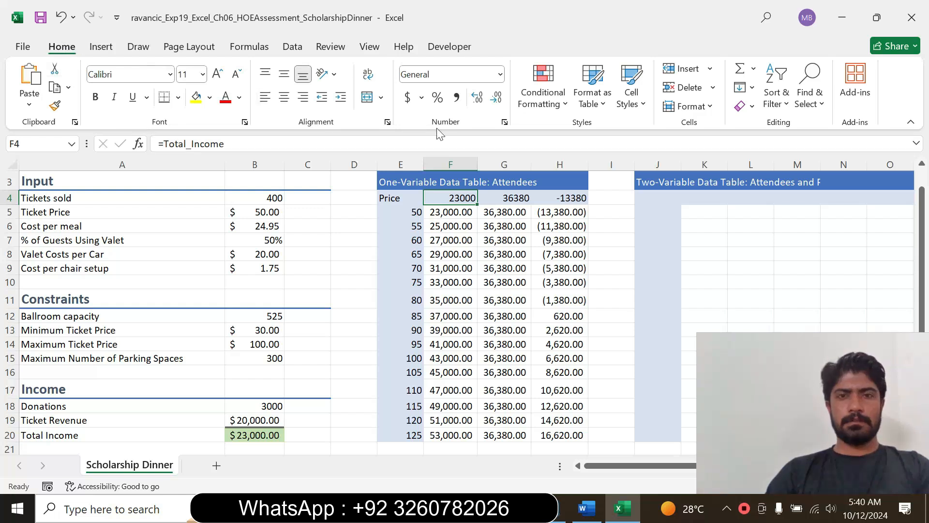
pyautogui.click(505, 123)
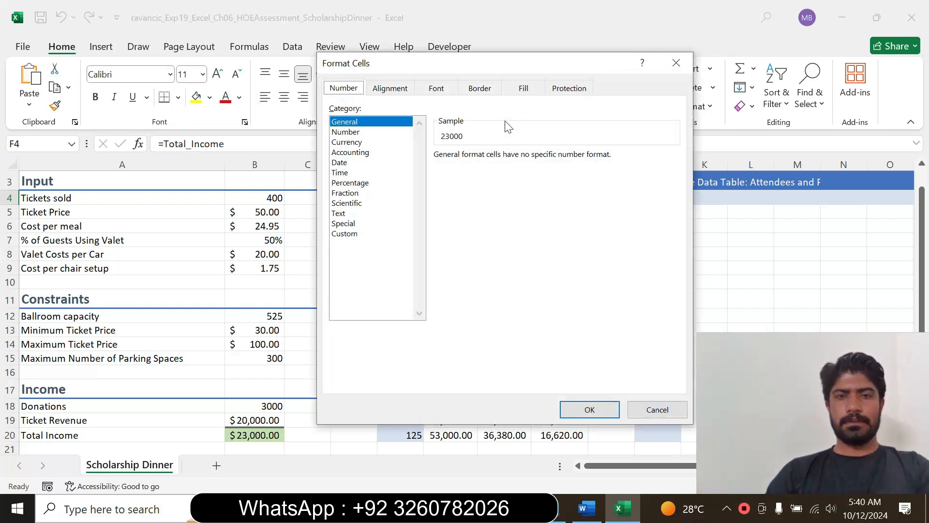
pyautogui.click(351, 234)
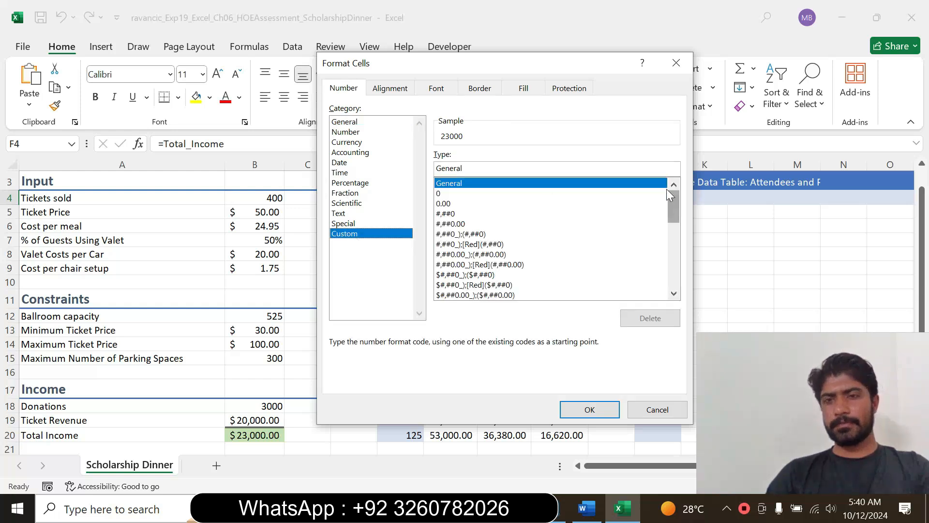
pyautogui.moveTo(467, 169); pyautogui.dragTo(405, 171)
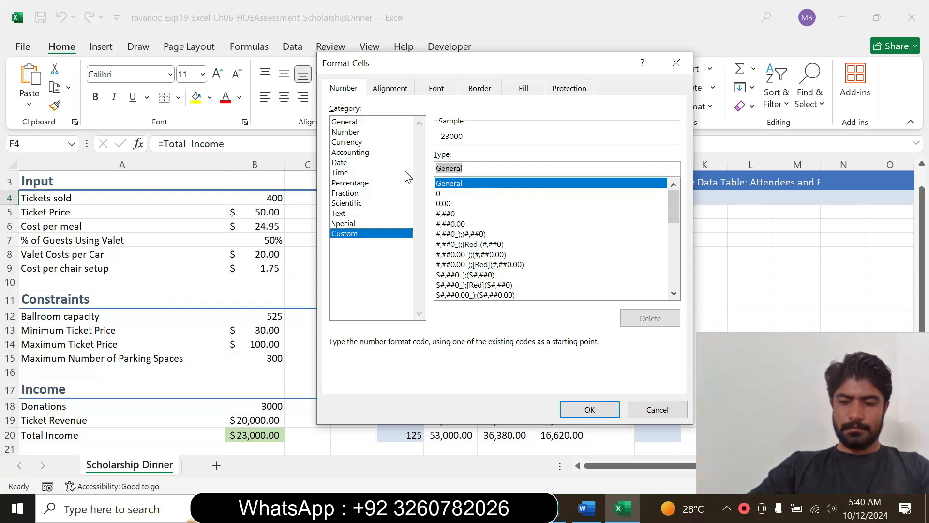
pyautogui.write('"')
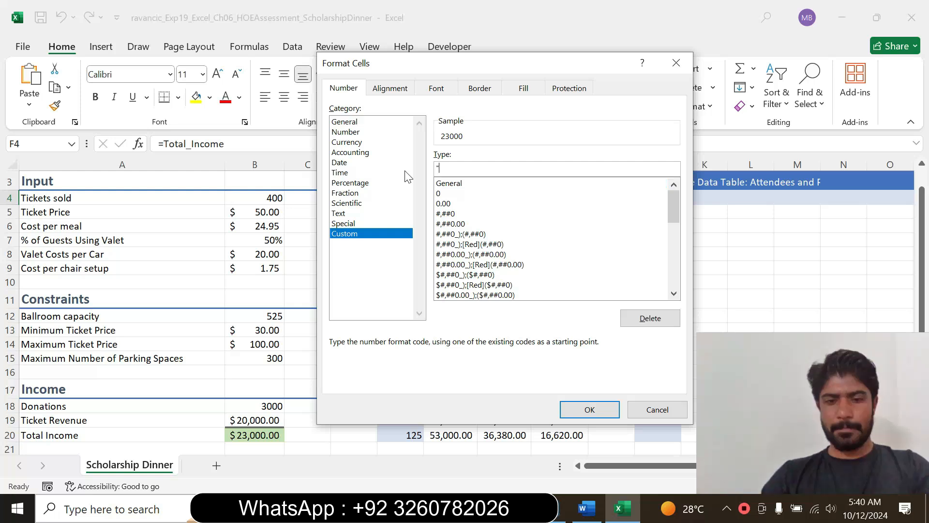
pyautogui.write('Total Income')
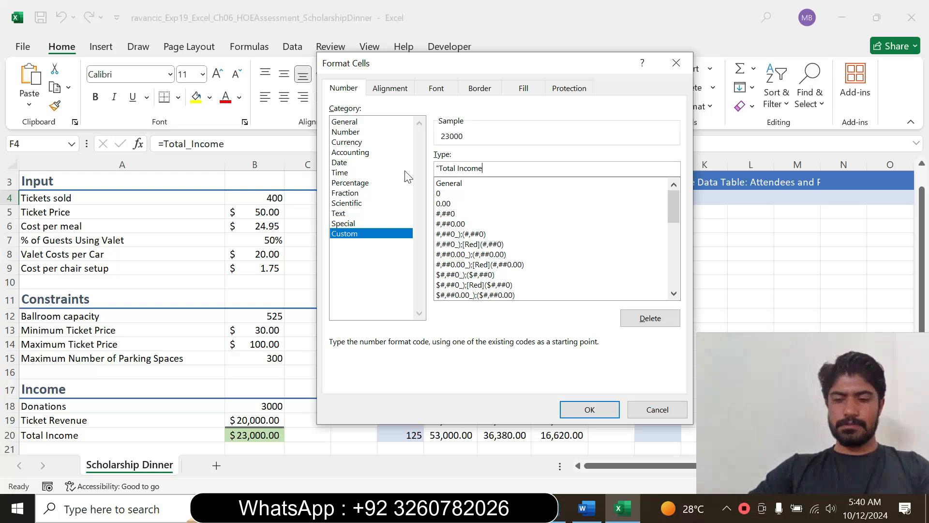
pyautogui.write('"')
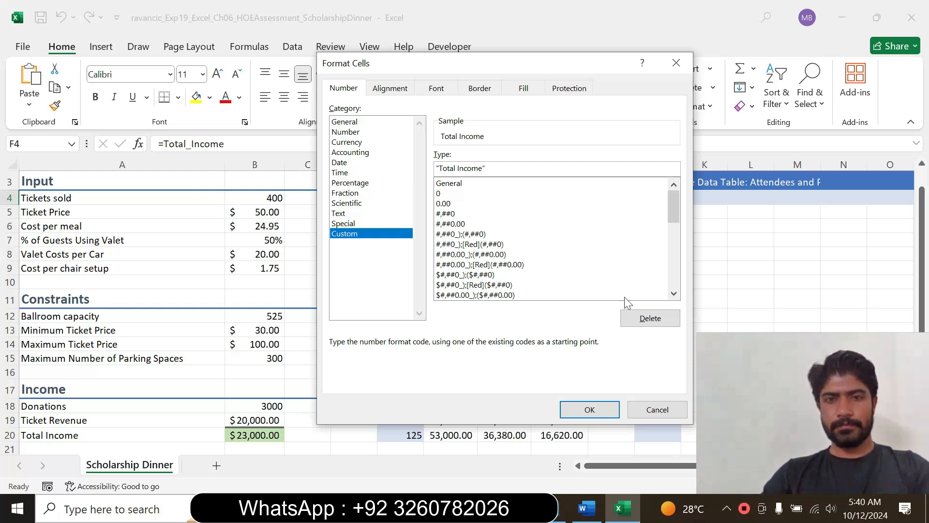
pyautogui.click(595, 407)
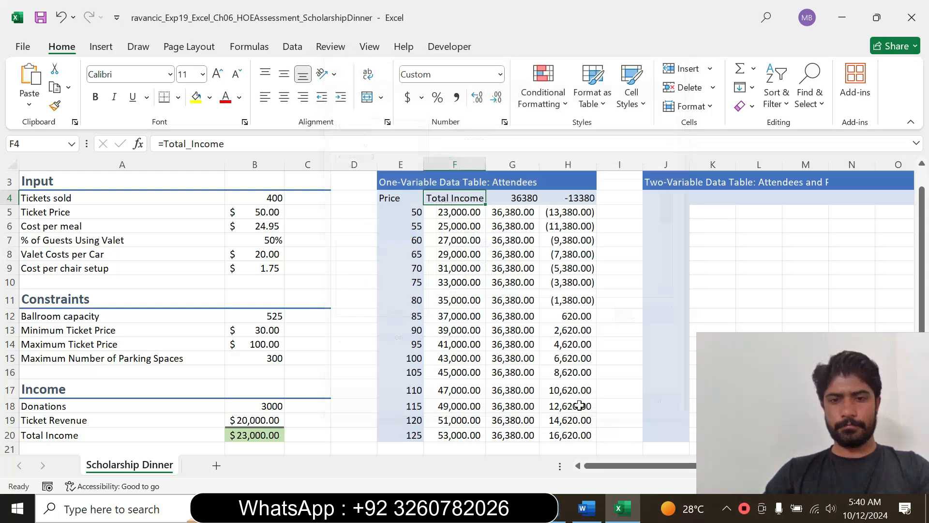
# - Switch to the Word instructions and copy the heading text Total Expenses for G4 from instruction 12
pyautogui.click(587, 508)
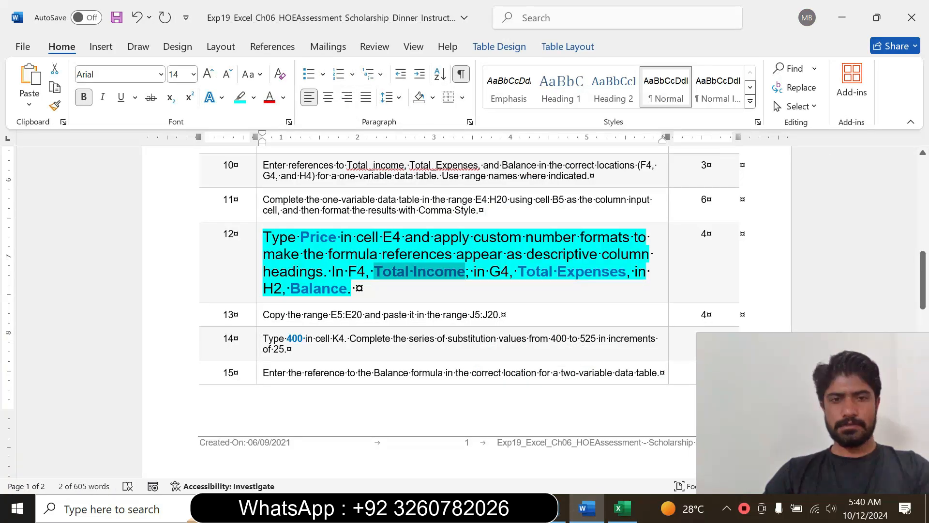
pyautogui.click(622, 508)
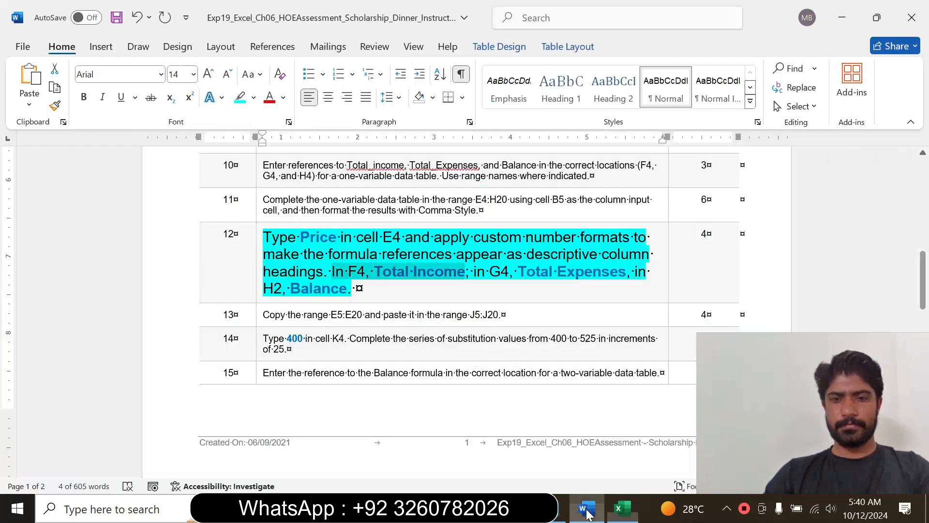
pyautogui.click(599, 506)
pyautogui.moveTo(489, 271); pyautogui.dragTo(626, 271)
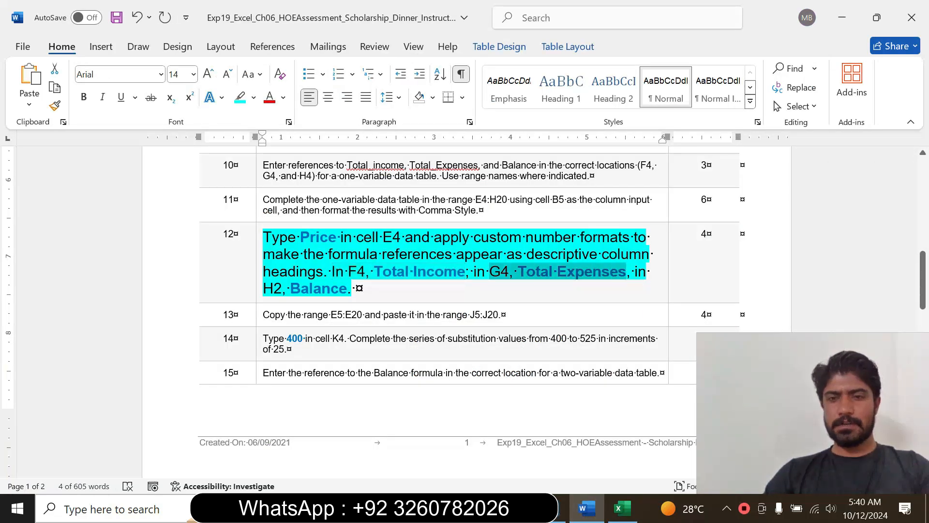
pyautogui.click(565, 268)
pyautogui.moveTo(517, 271); pyautogui.dragTo(626, 271)
pyautogui.hotkey('ctrl', 'c')
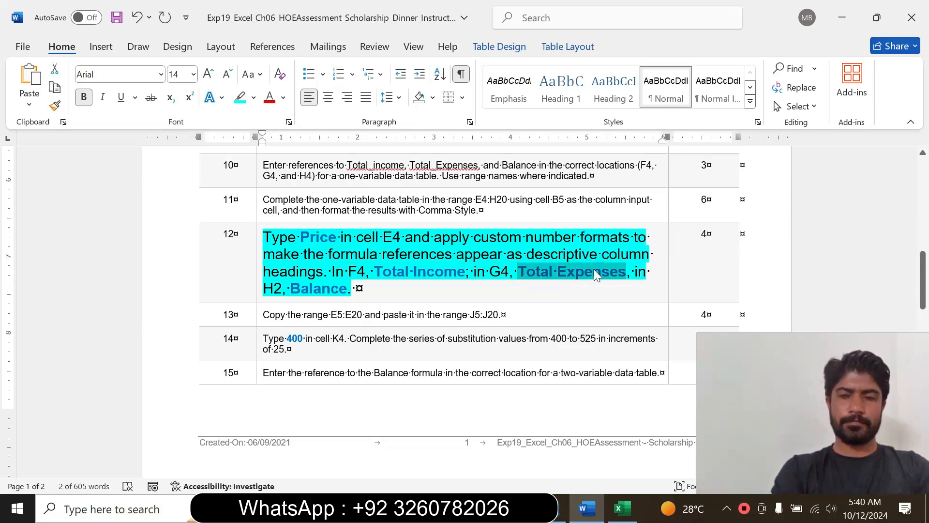
# - Switch to Excel, rechecking the G4 heading in Word, and give cell G4 the custom number format "Total Expenses"
pyautogui.click(623, 508)
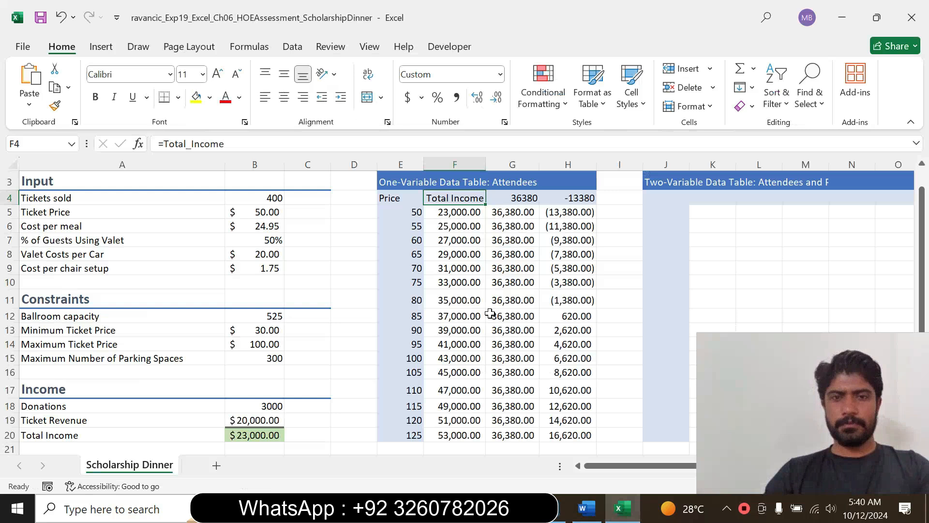
pyautogui.click(513, 200)
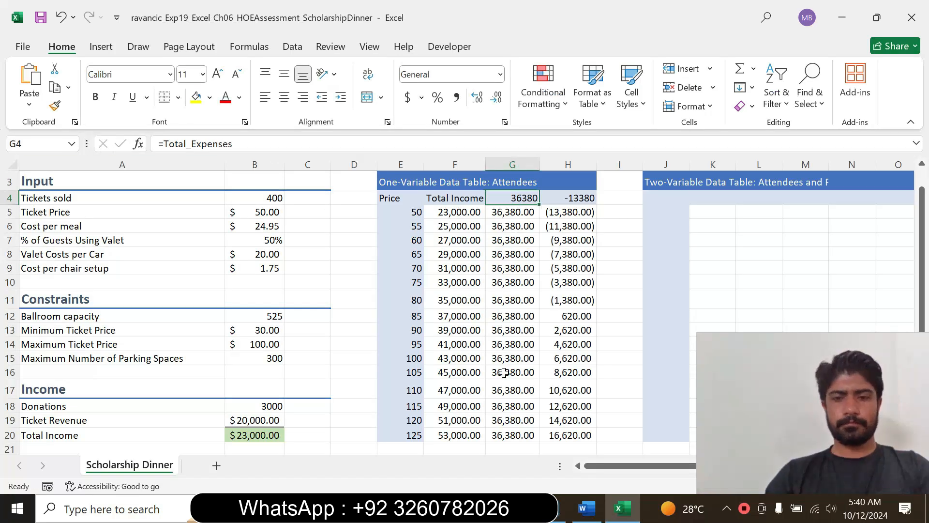
pyautogui.click(587, 508)
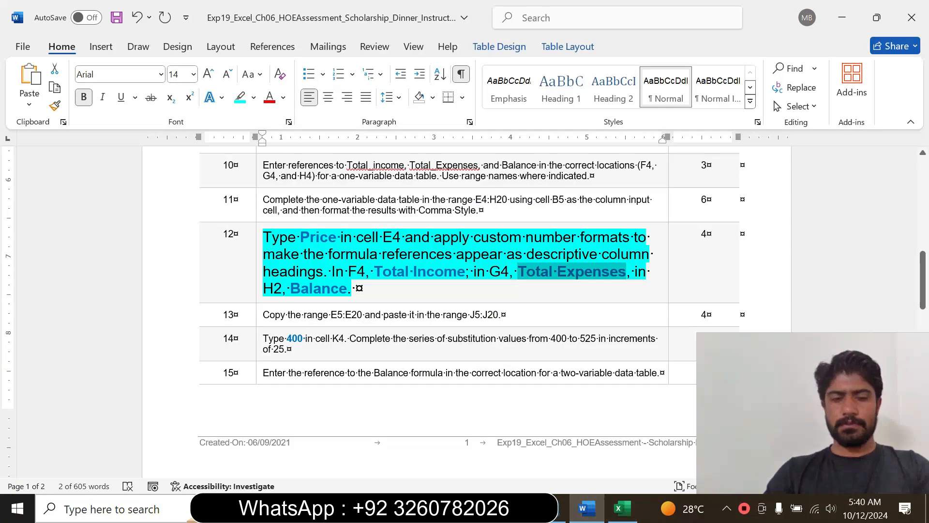
pyautogui.click(622, 508)
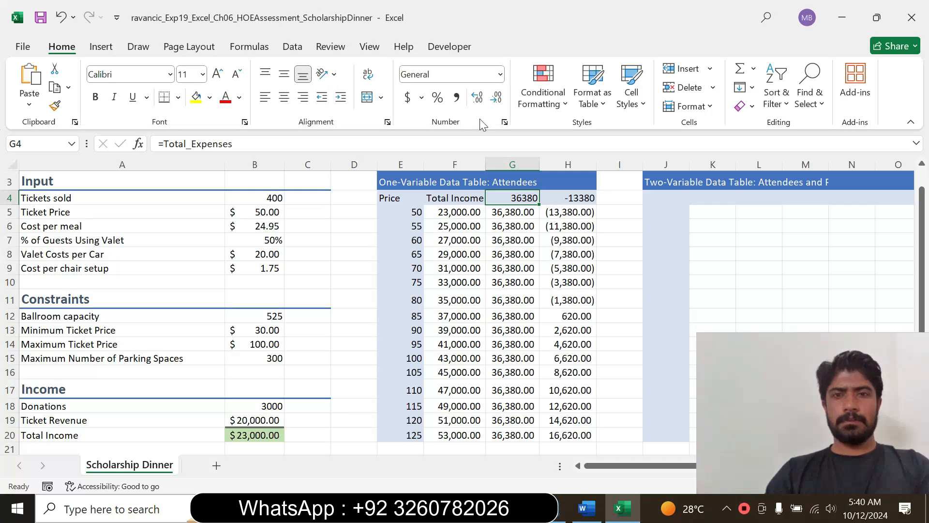
pyautogui.click(505, 124)
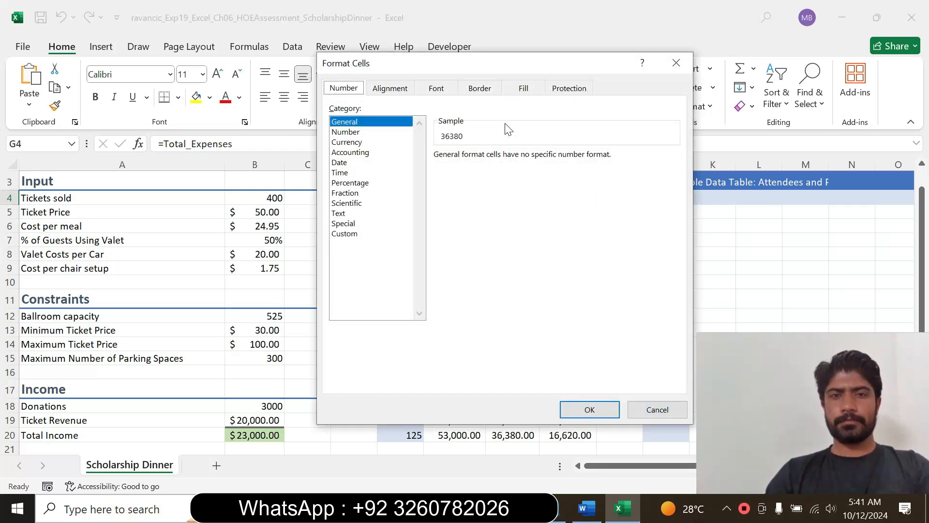
pyautogui.click(349, 234)
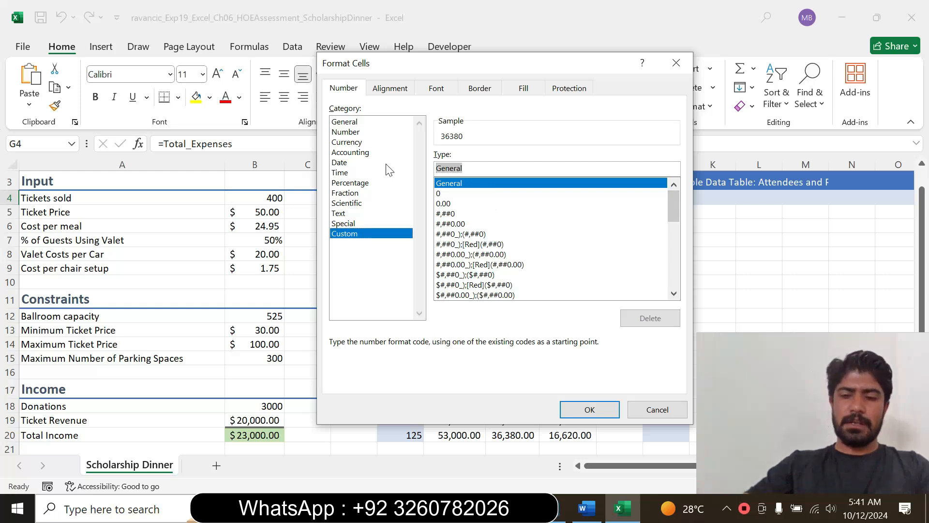
pyautogui.write('"')
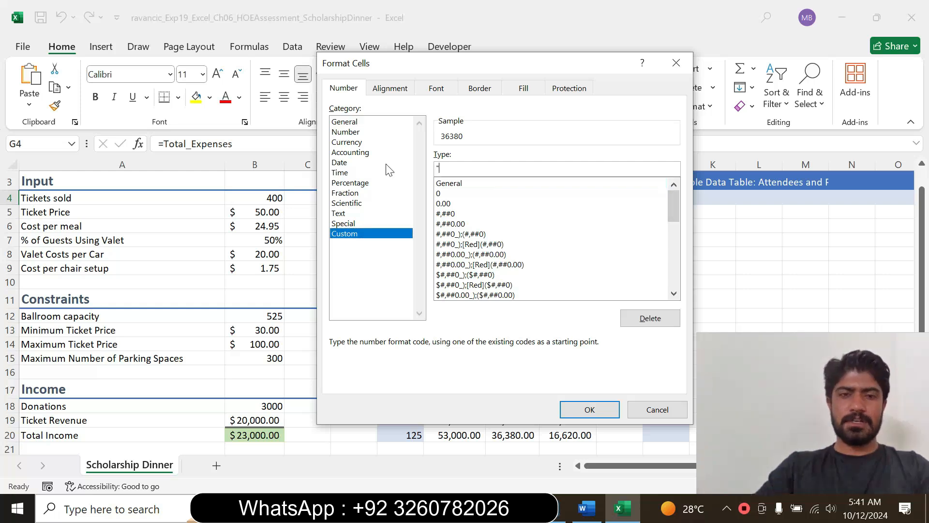
pyautogui.hotkey('ctrl', 'v')
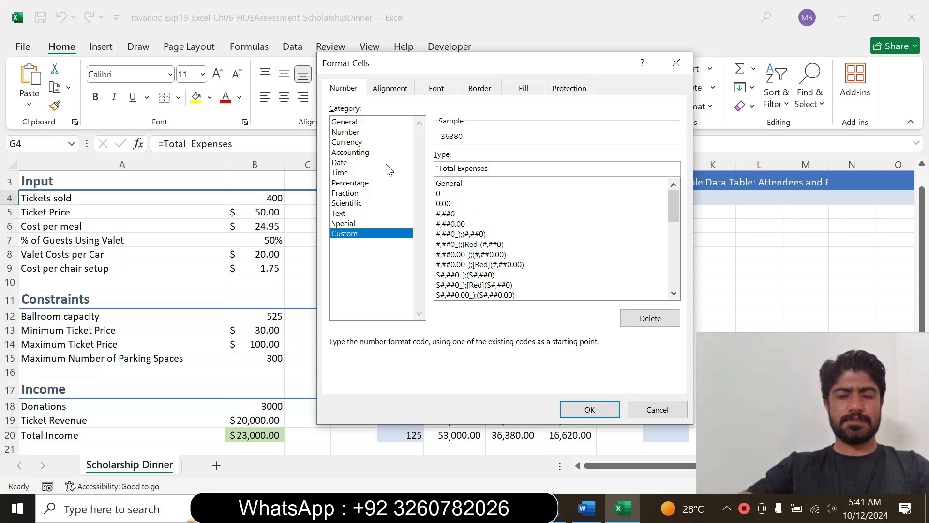
pyautogui.write('"')
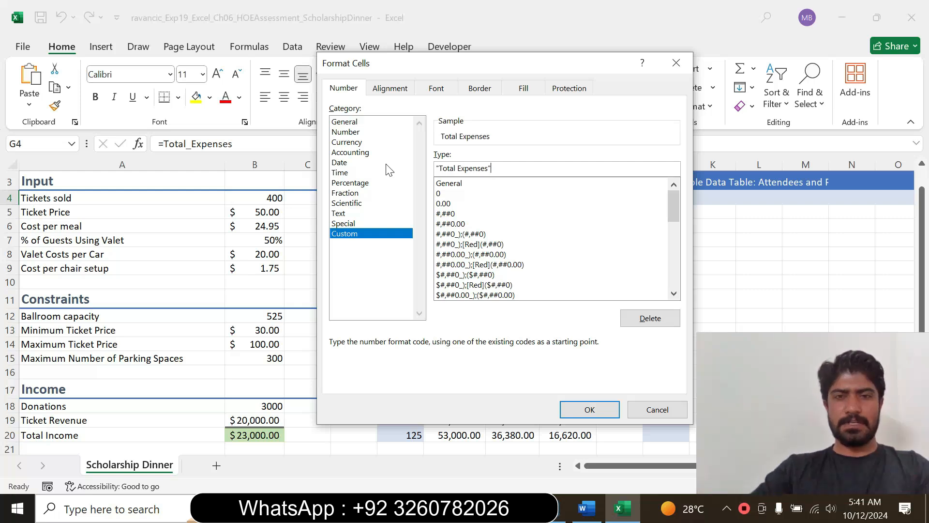
pyautogui.click(590, 409)
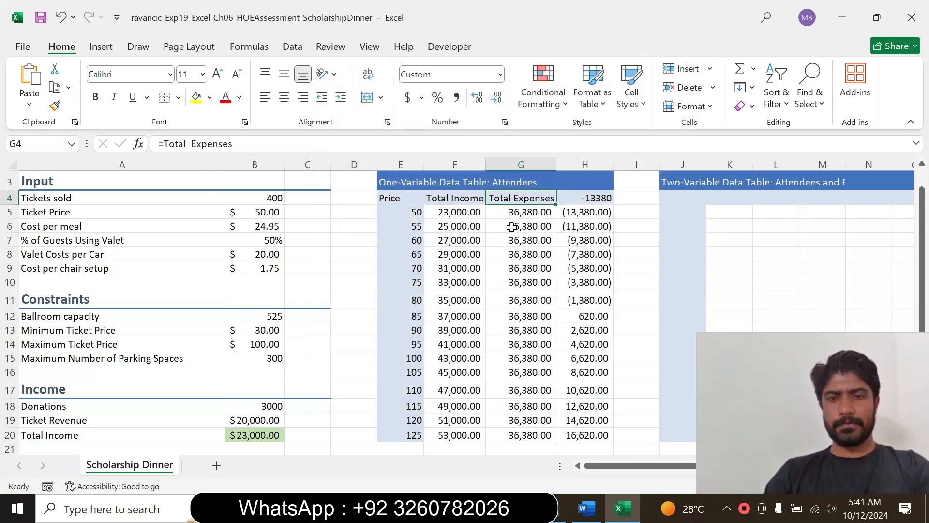
# - Get the Balance heading text from instruction 12 in Word, and give cell H4 in Excel the custom number format "Balance"
pyautogui.click(587, 508)
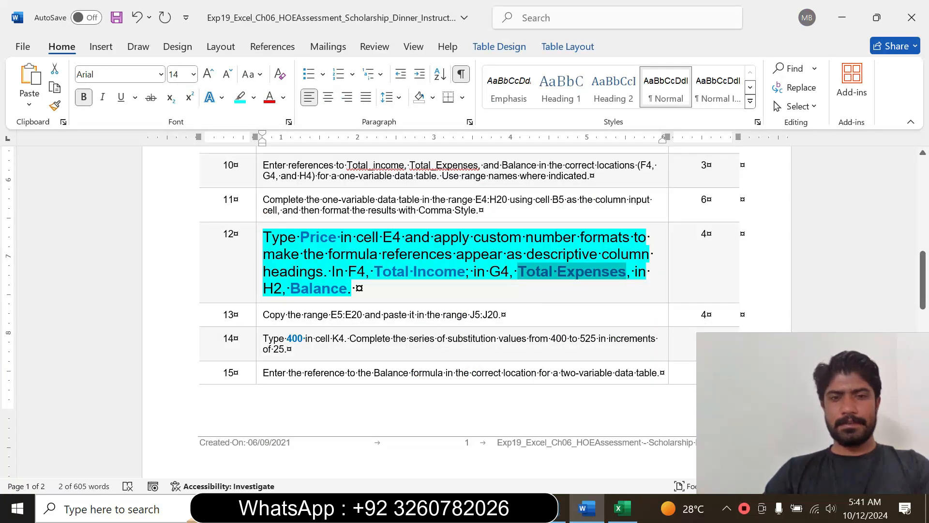
pyautogui.moveTo(290, 288); pyautogui.dragTo(346, 289)
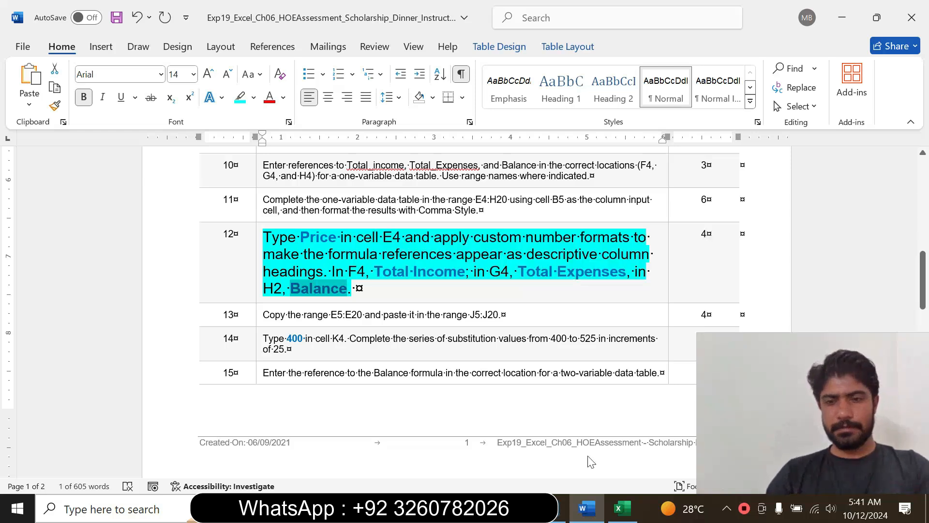
pyautogui.click(620, 509)
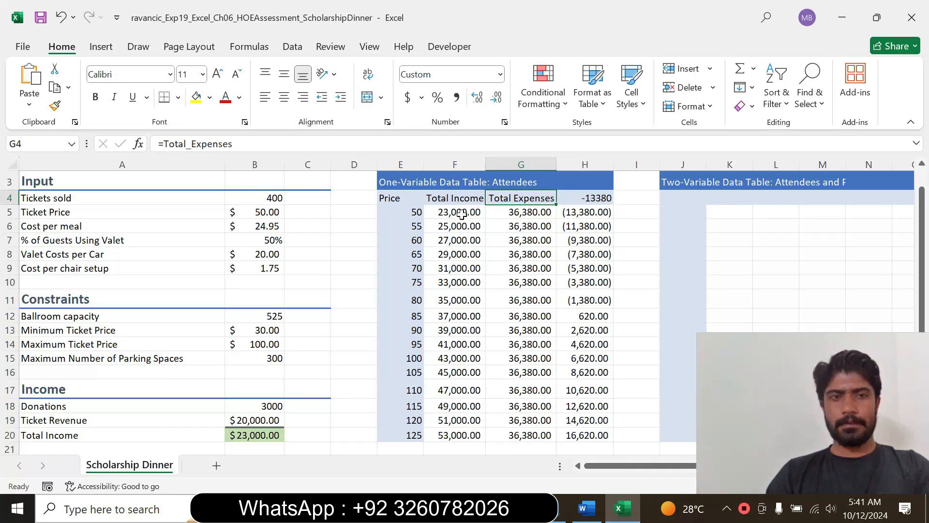
pyautogui.click(591, 197)
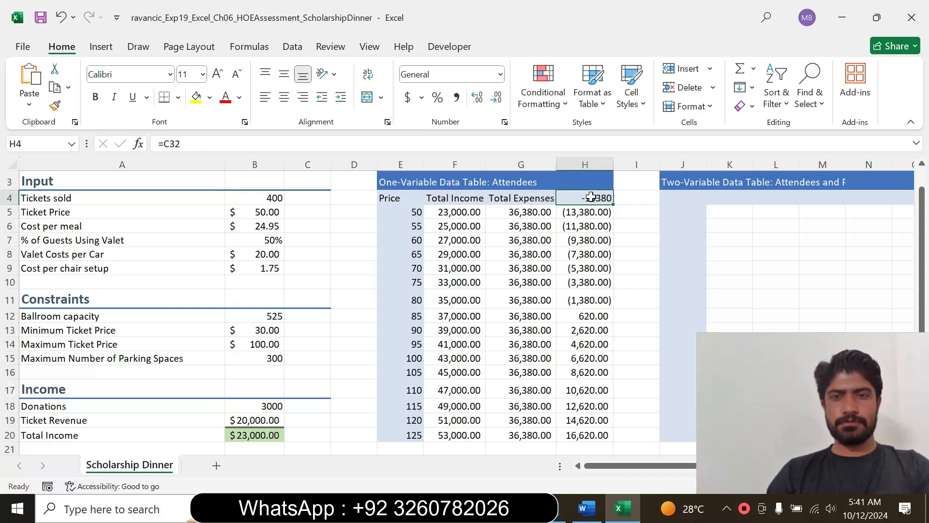
pyautogui.click(504, 122)
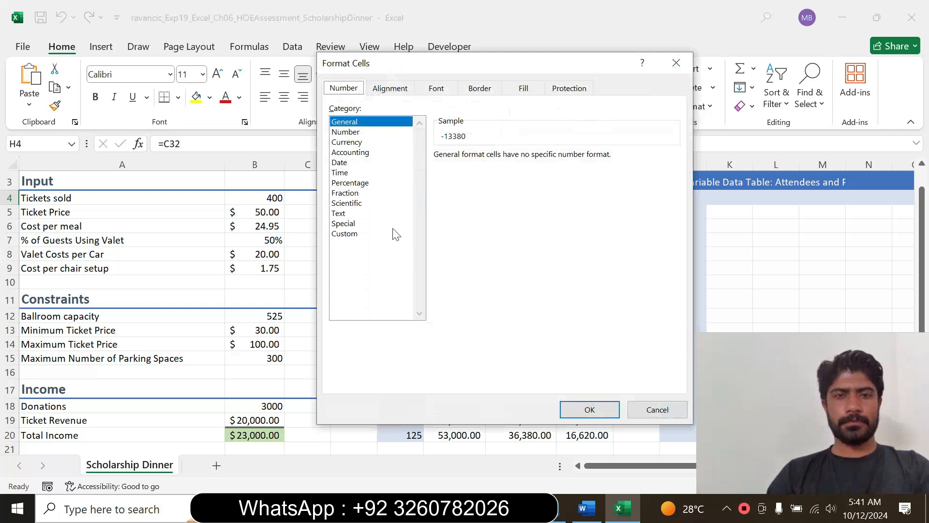
pyautogui.click(359, 233)
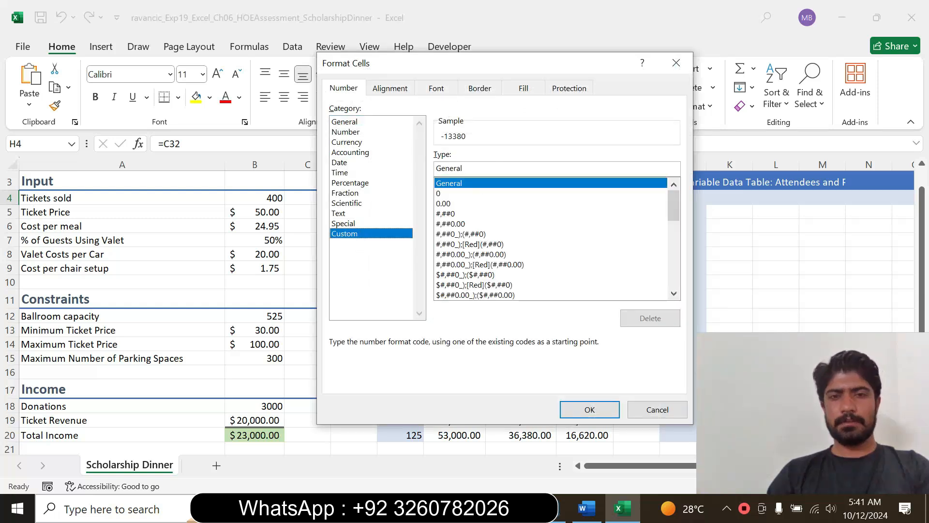
pyautogui.press('Tab')
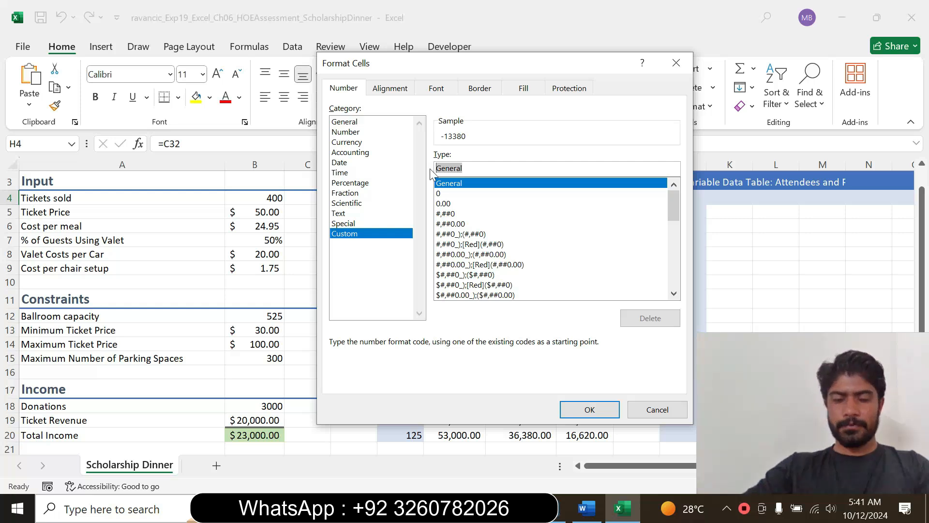
pyautogui.write('"Balance')
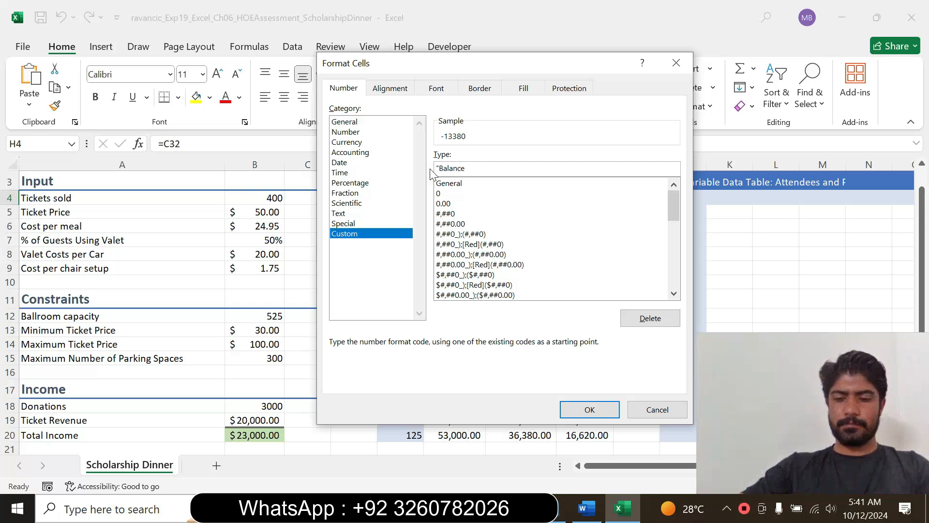
pyautogui.write('"')
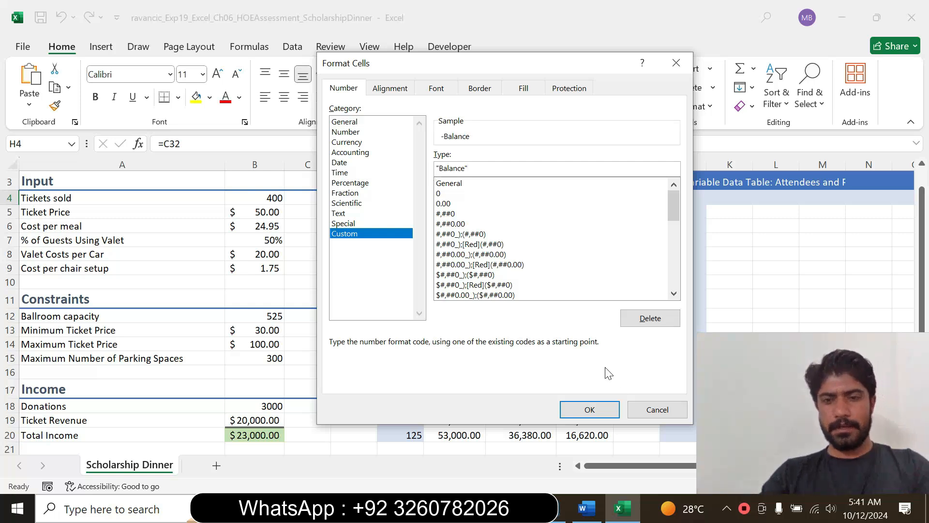
pyautogui.click(590, 409)
pyautogui.click(522, 253)
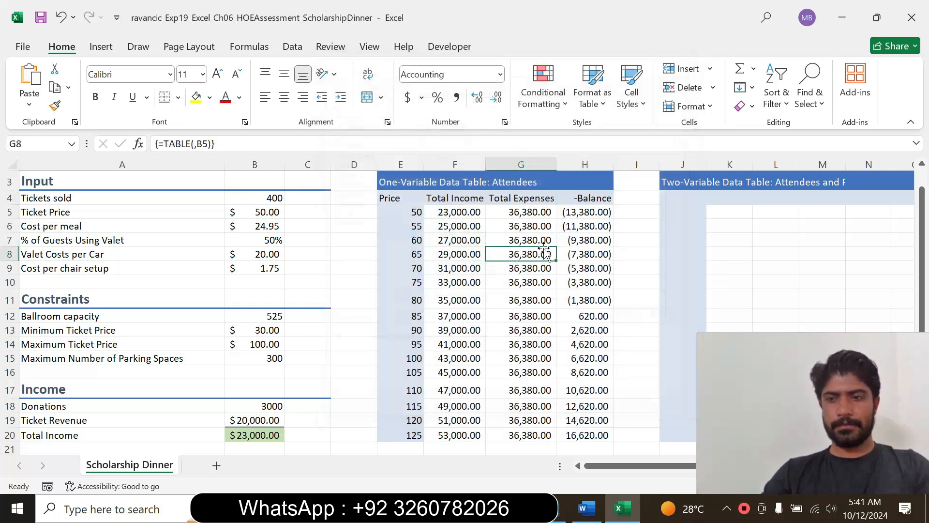
# - Switch to the Word instructions, set instruction 12 back to 9 pt and remove its highlight colour
pyautogui.click(595, 512)
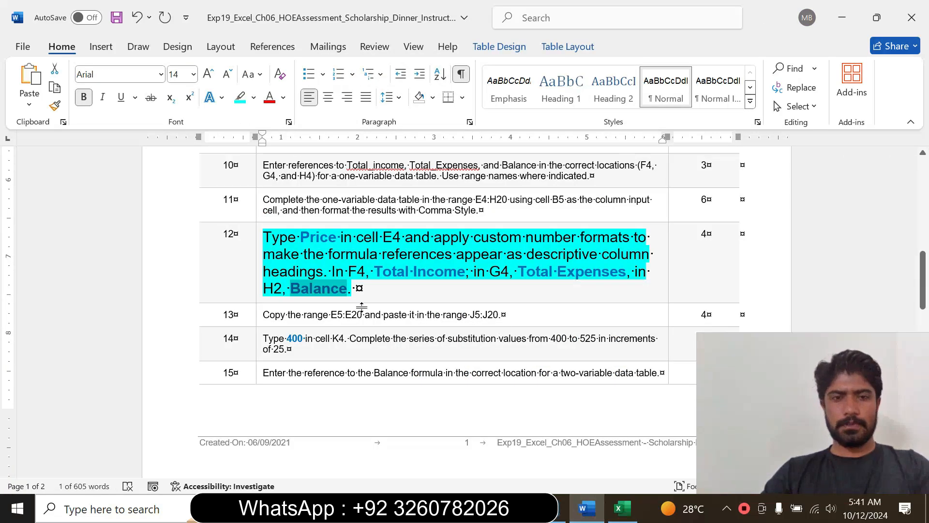
pyautogui.click(259, 280)
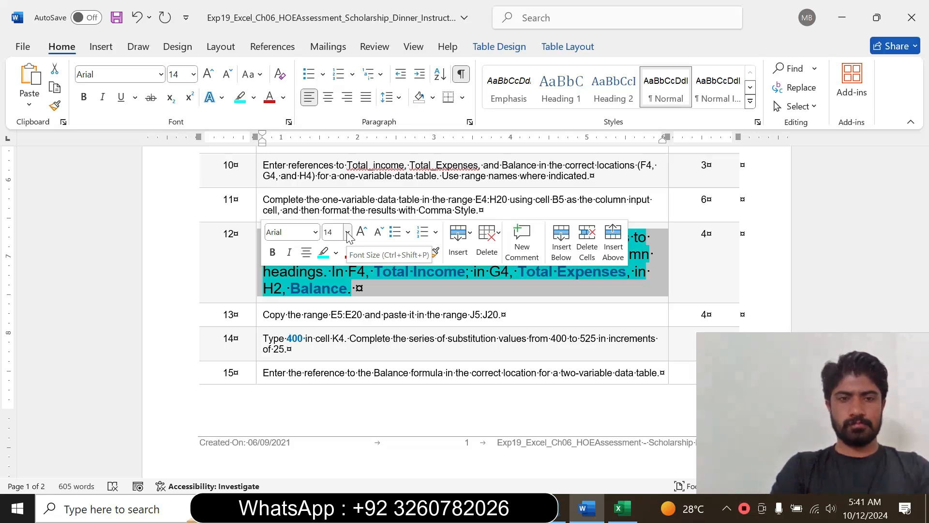
pyautogui.click(348, 233)
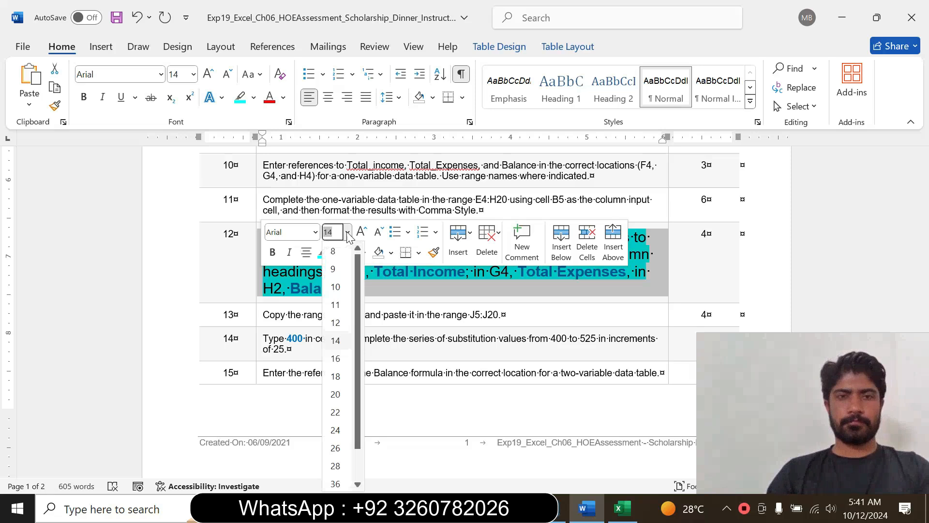
pyautogui.click(331, 266)
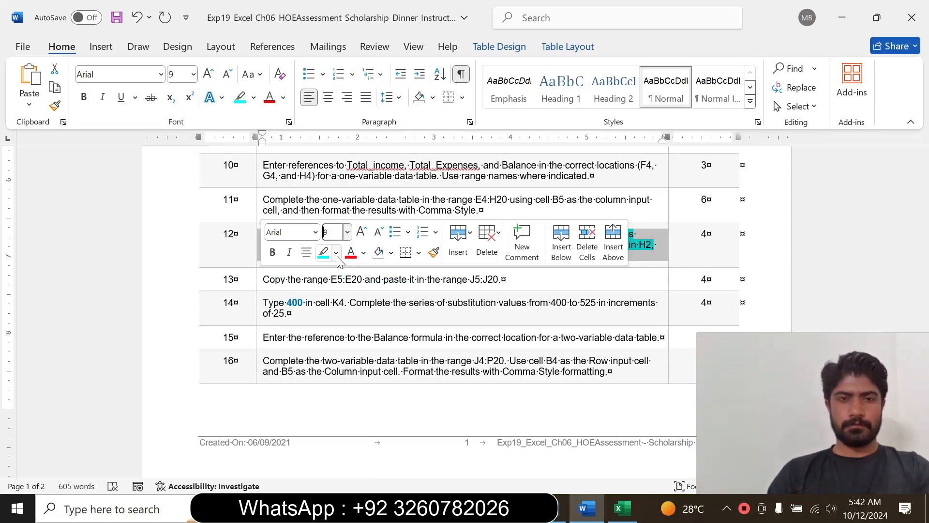
pyautogui.click(336, 252)
pyautogui.click(387, 369)
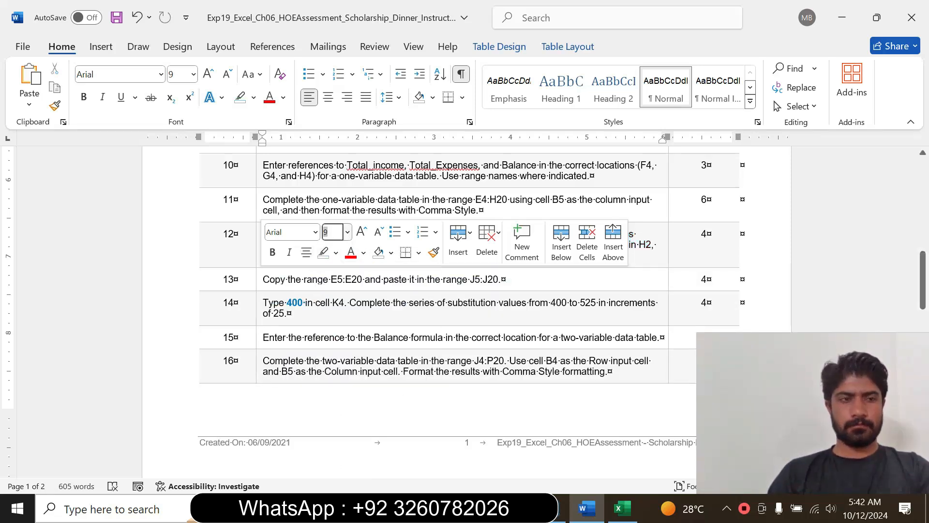
pyautogui.click(372, 317)
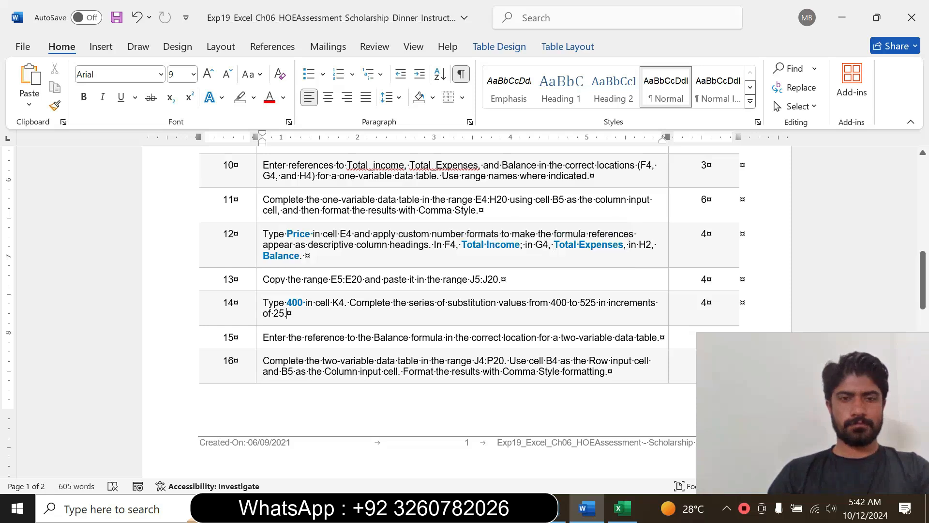
# - Enlarge instruction 13, about copying E5:E20 to J5:J20, to 16 pt and highlight it in turquoise
pyautogui.click(257, 286)
pyautogui.click(347, 238)
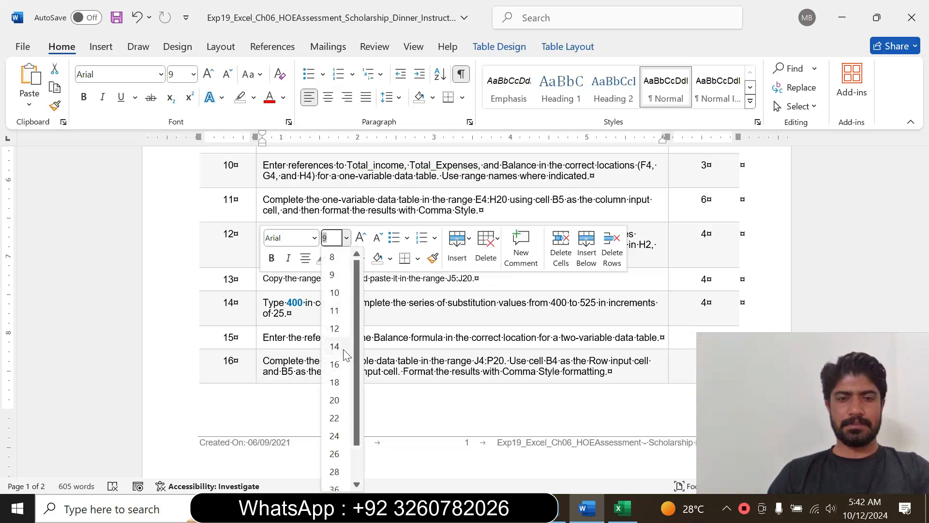
pyautogui.click(335, 364)
pyautogui.click(334, 258)
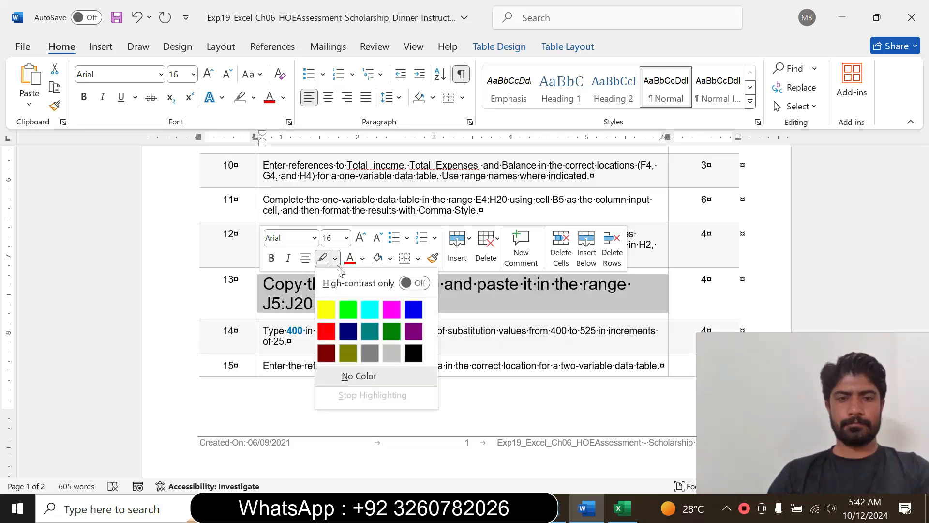
pyautogui.click(322, 305)
pyautogui.tripleClick(348, 307)
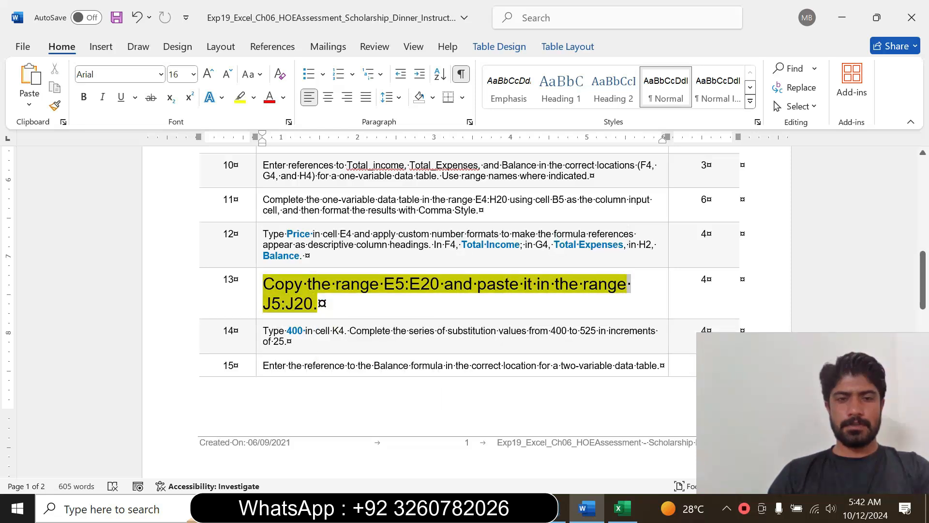
pyautogui.click(427, 285)
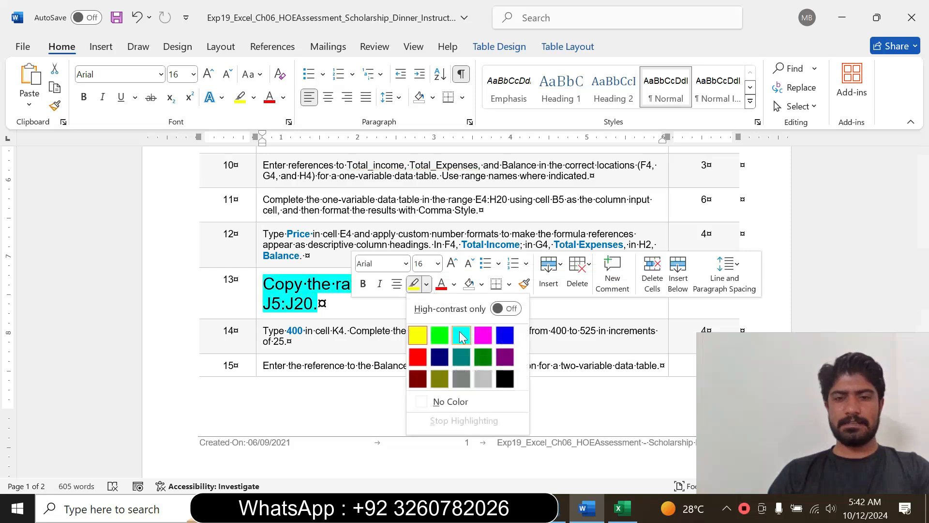
pyautogui.click(462, 335)
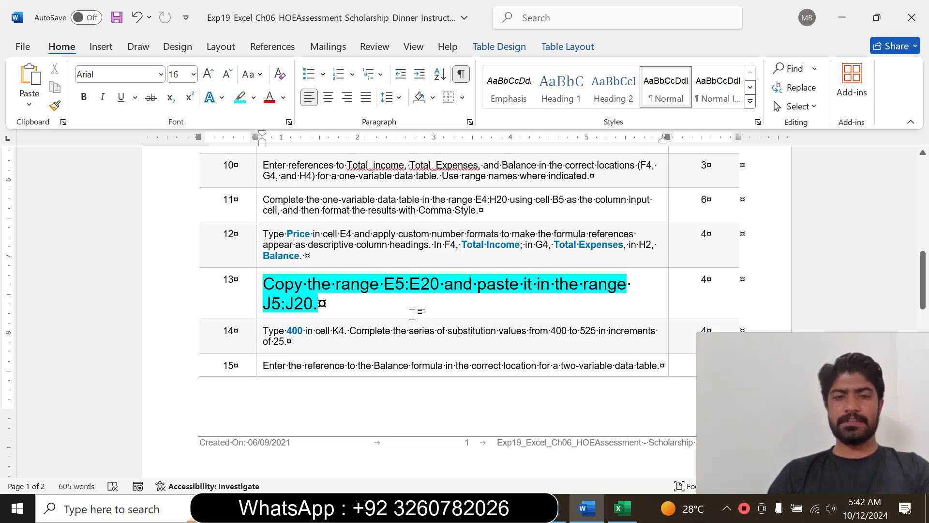
# - Get the source range reference from instruction 13 in Word, and copy the range E5:E20 in Excel
pyautogui.moveTo(384, 283); pyautogui.dragTo(438, 287)
pyautogui.hotkey('ctrl', 'c')
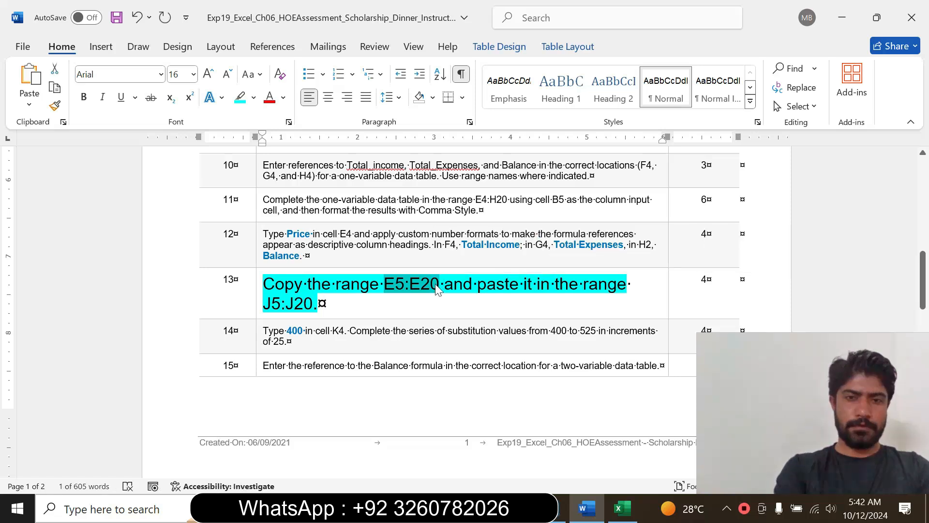
pyautogui.hotkey('alt', 'Tab')
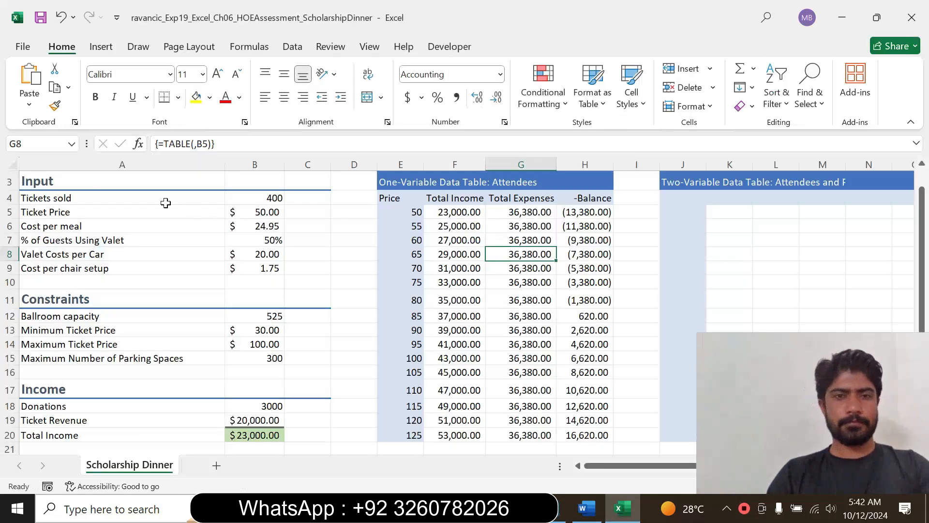
pyautogui.click(19, 144)
pyautogui.hotkey('ctrl', 'v')
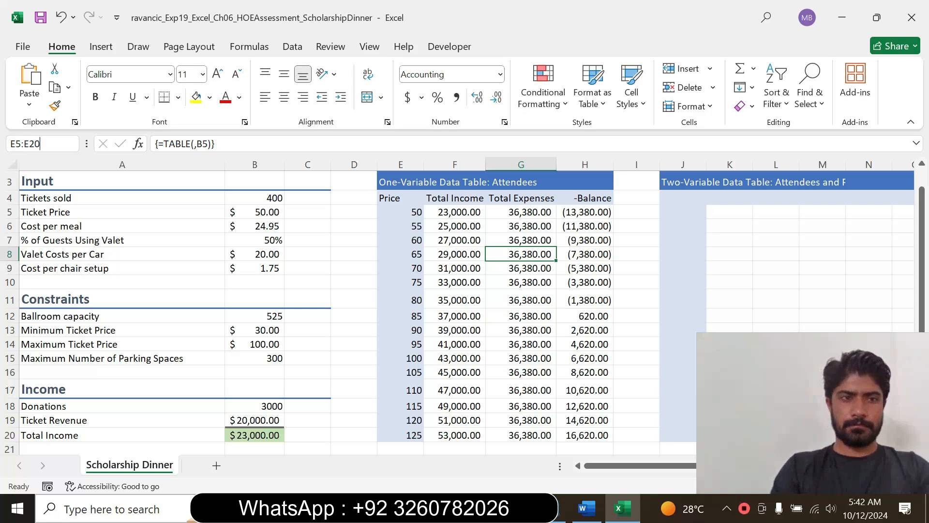
pyautogui.press('Return')
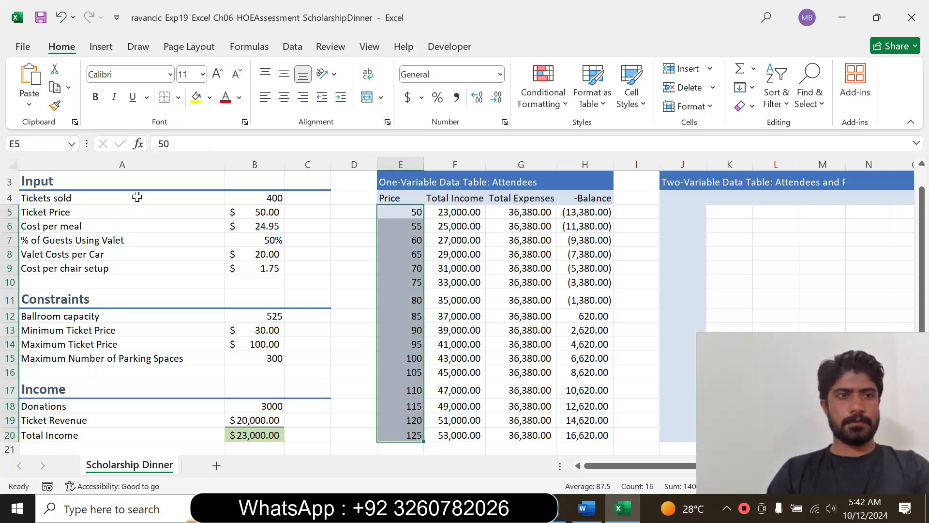
pyautogui.click(54, 92)
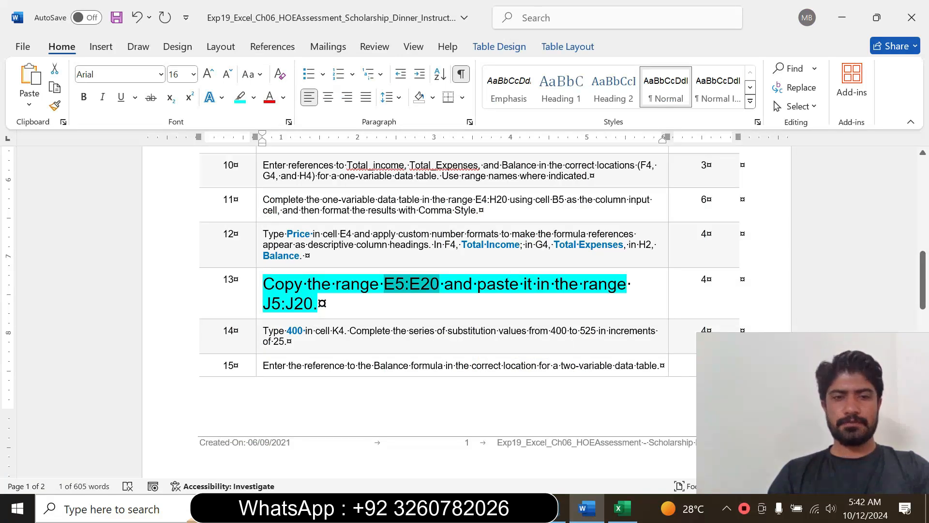
# - Recheck the destination in Word, and paste the copied price values into J5:J20 of the two-variable data table in Excel
pyautogui.click(621, 508)
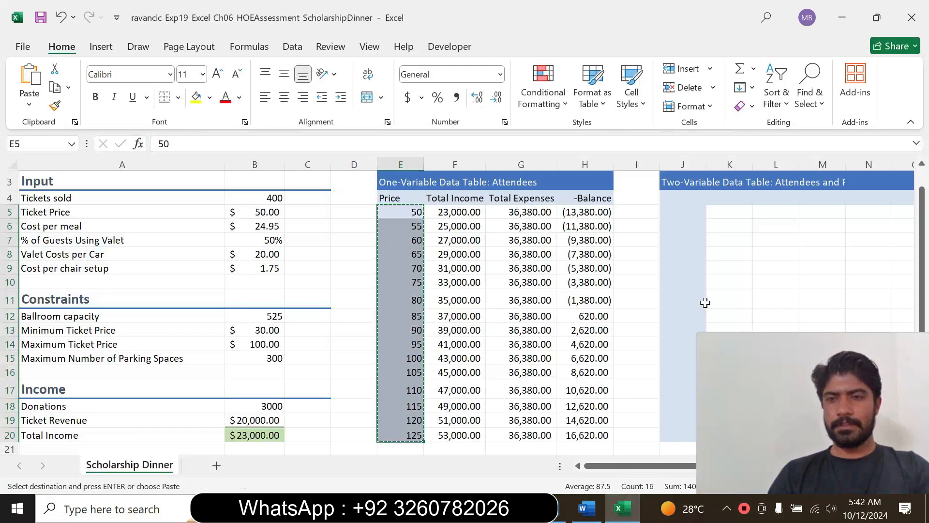
pyautogui.click(679, 211)
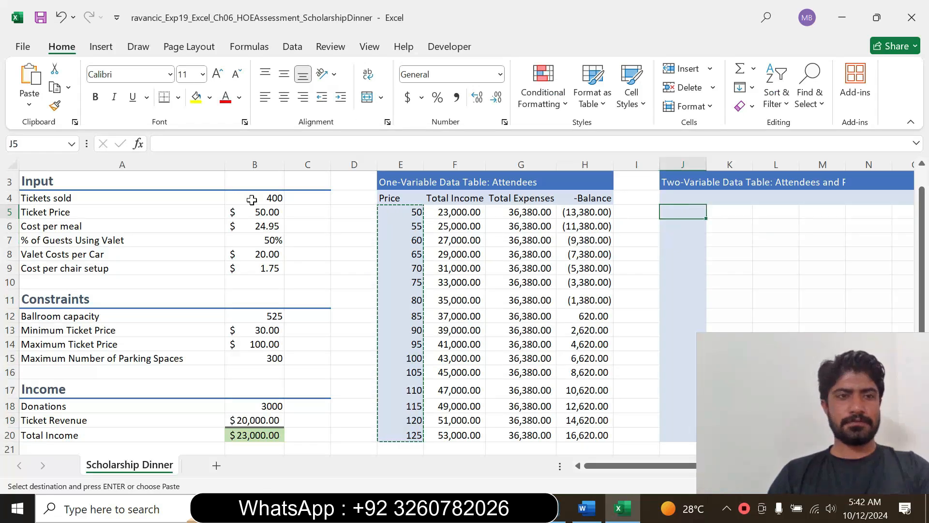
pyautogui.click(30, 80)
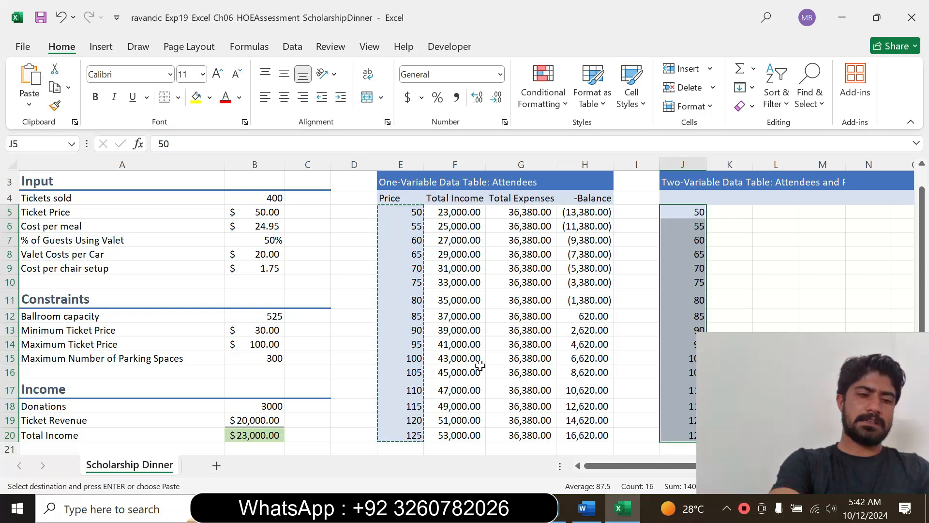
pyautogui.press('Escape')
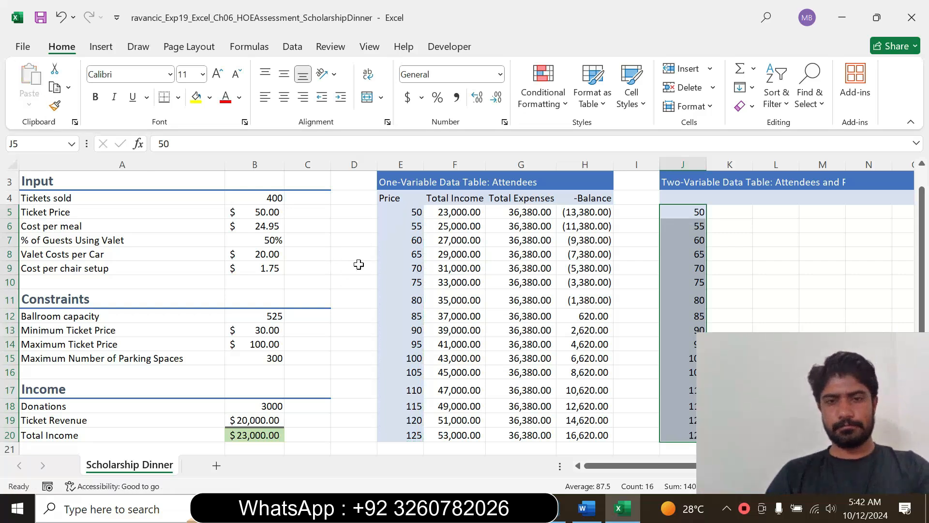
pyautogui.click(481, 301)
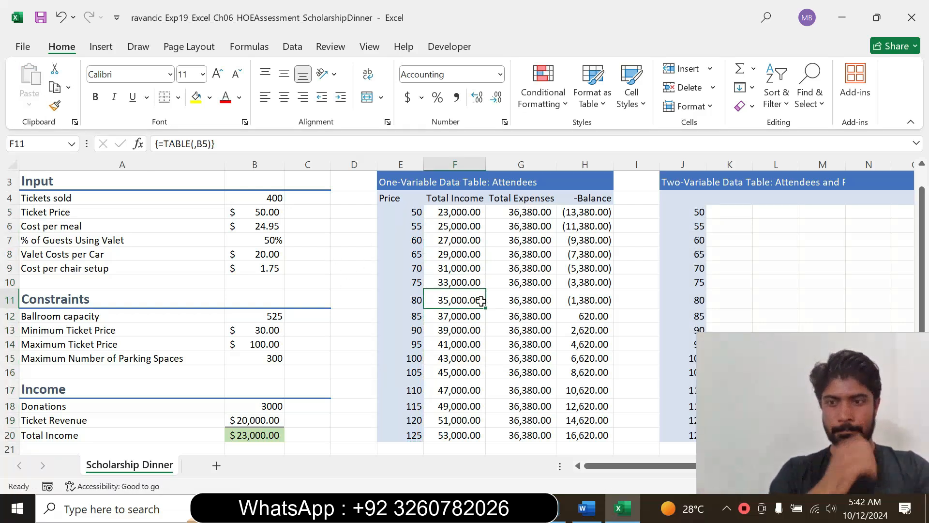
# - Switch to the Word instructions, set instruction 13 back to 9 pt and remove its highlight colour
pyautogui.click(587, 508)
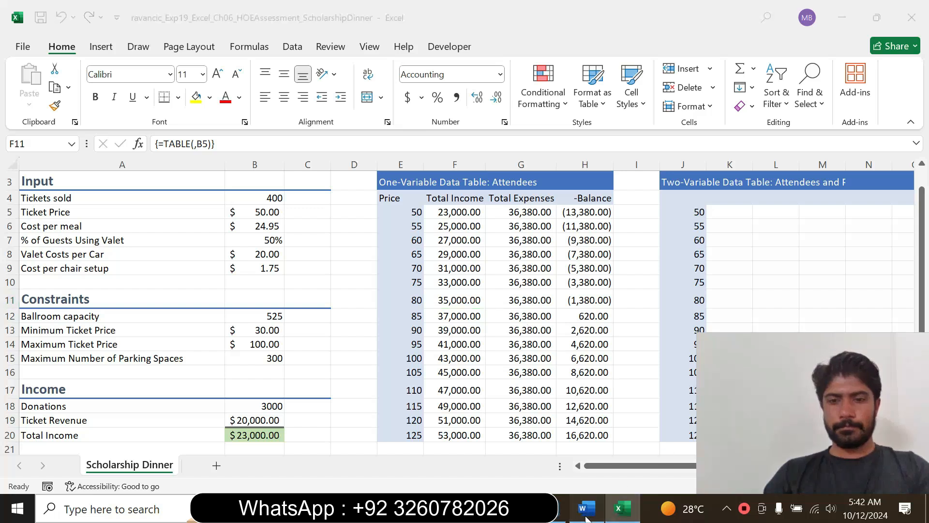
pyautogui.click(256, 310)
pyautogui.click(345, 263)
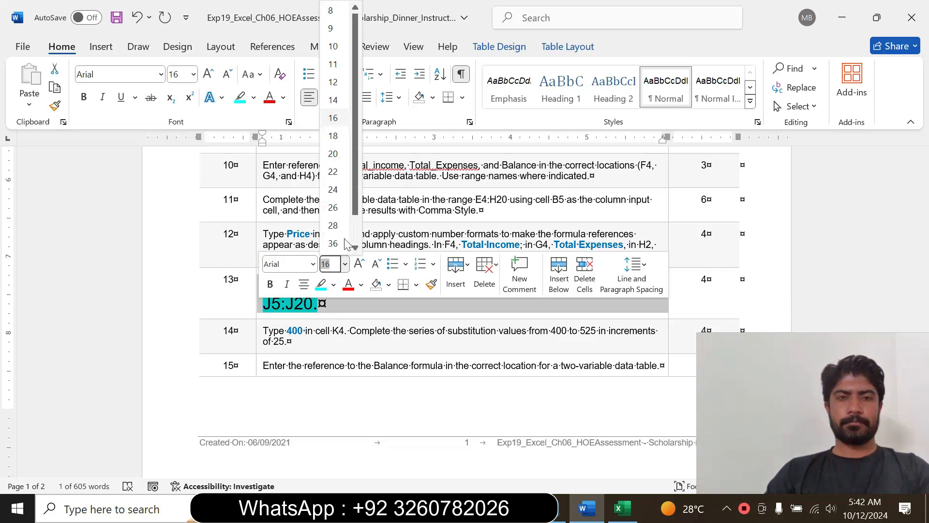
pyautogui.click(325, 31)
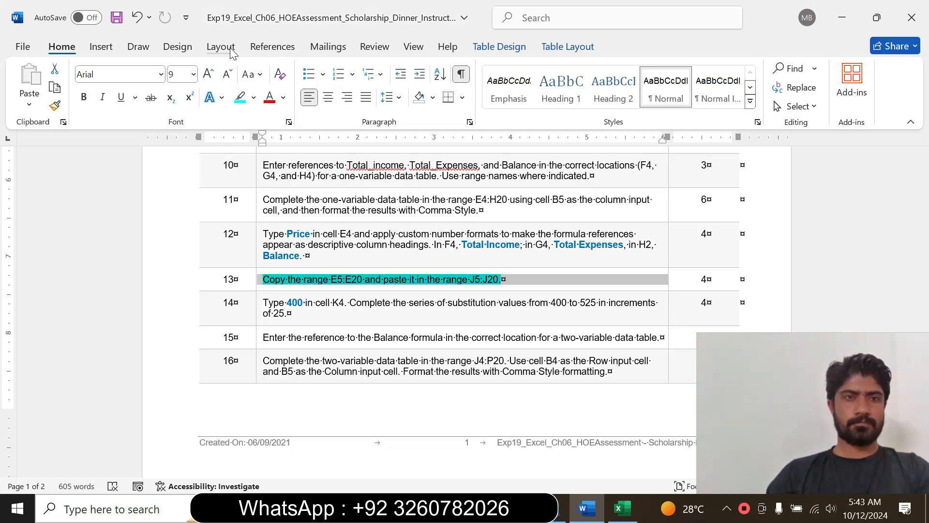
pyautogui.click(254, 98)
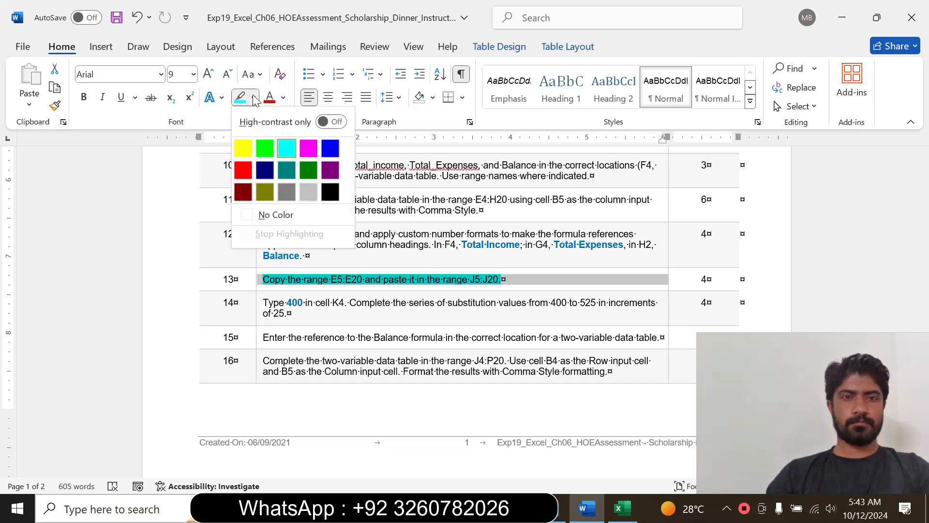
pyautogui.click(294, 216)
# - Enlarge instruction 14, about the substitution values starting in K4, to 16 pt and highlight it in turquoise
pyautogui.moveTo(923, 269)
pyautogui.mouseDown()
pyautogui.moveTo(925, 320)
pyautogui.moveTo(926, 280)
pyautogui.mouseUp()
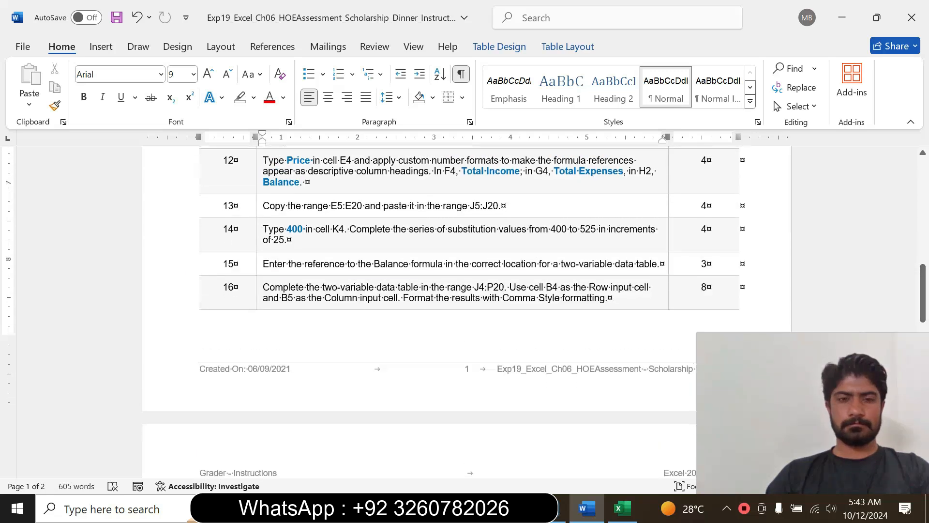
pyautogui.click(258, 241)
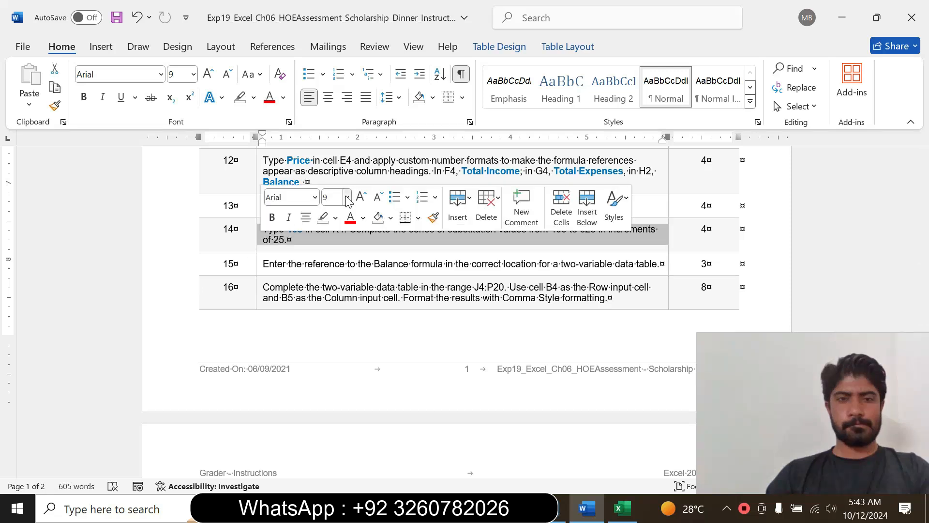
pyautogui.click(346, 197)
pyautogui.click(341, 329)
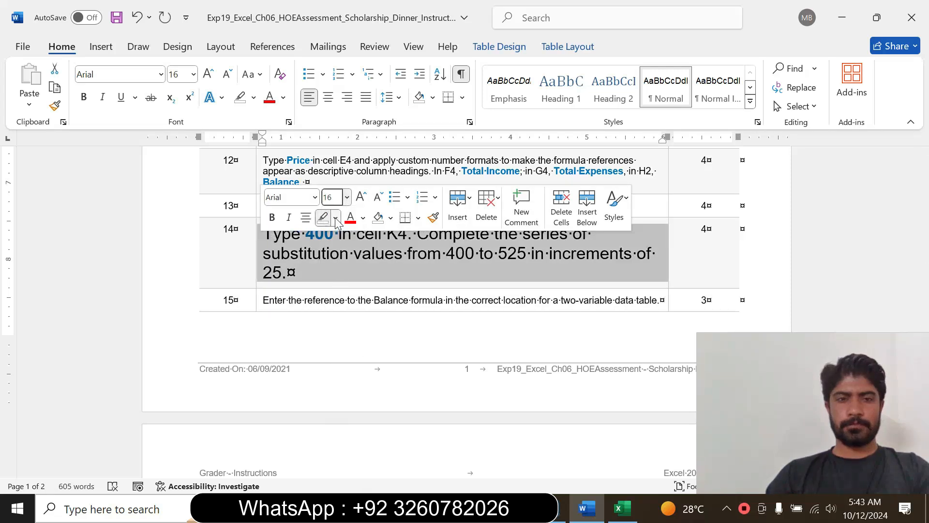
pyautogui.click(335, 217)
pyautogui.click(325, 266)
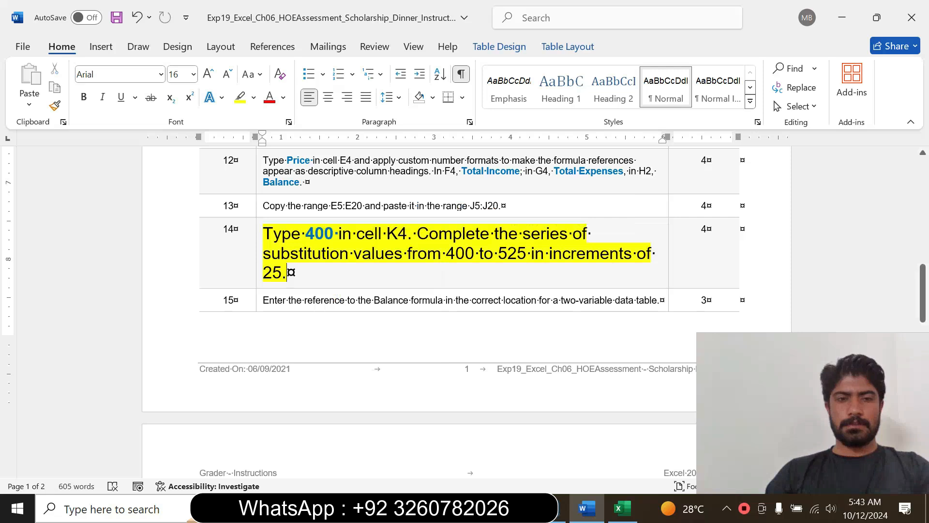
pyautogui.moveTo(264, 234); pyautogui.dragTo(287, 273)
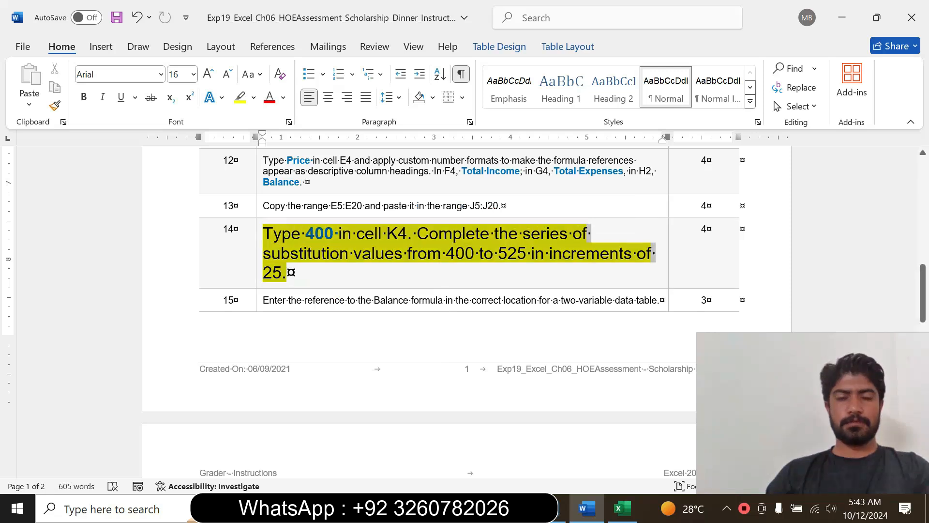
pyautogui.click(392, 244)
pyautogui.click(429, 292)
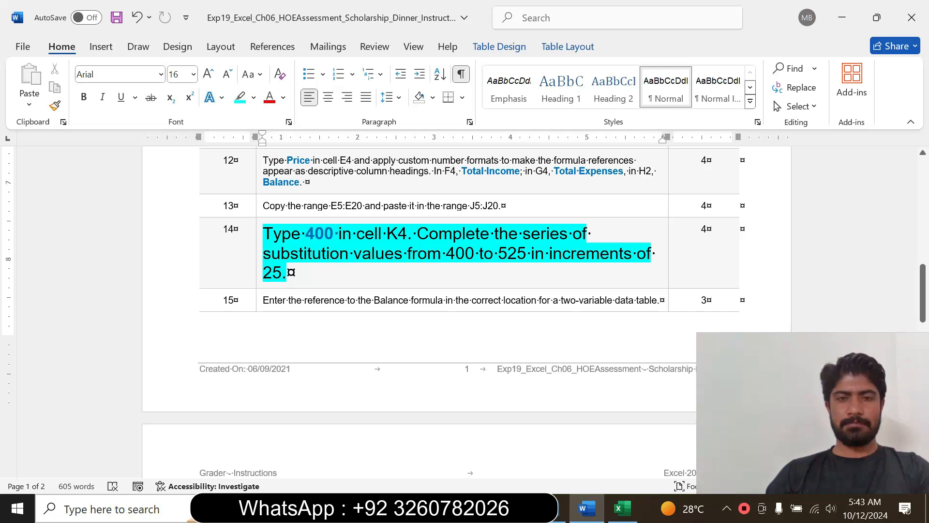
# - Get the starting value from instruction 14 in Word, and enter 400 in cell K4 in Excel
pyautogui.moveTo(305, 234); pyautogui.dragTo(330, 237)
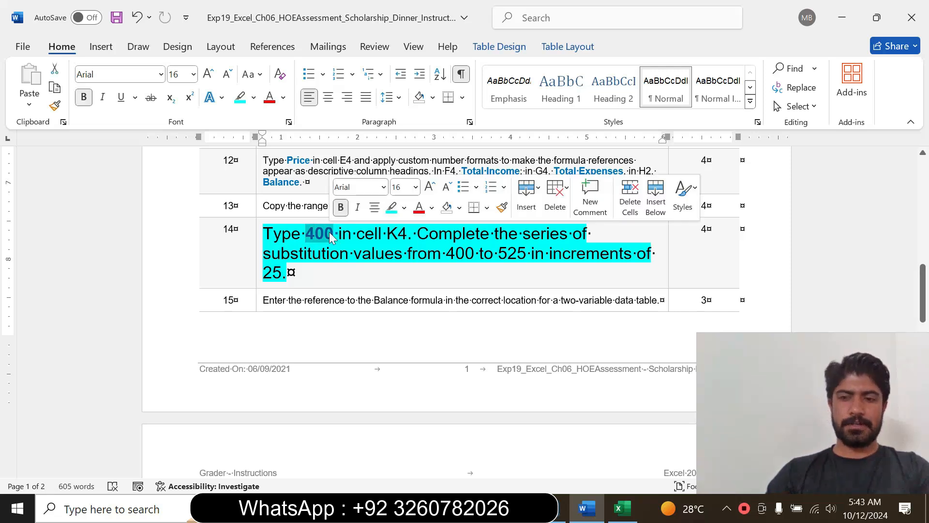
pyautogui.hotkey('ctrl', 'c')
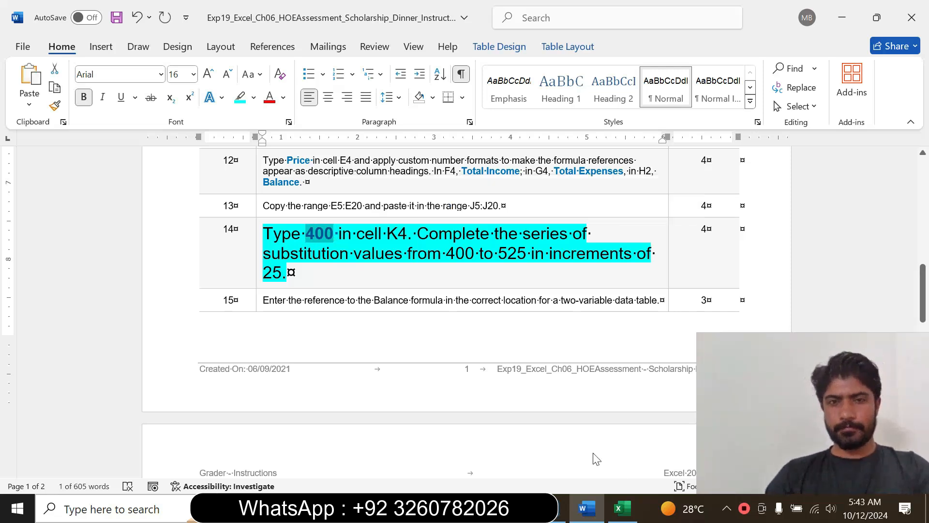
pyautogui.click(630, 497)
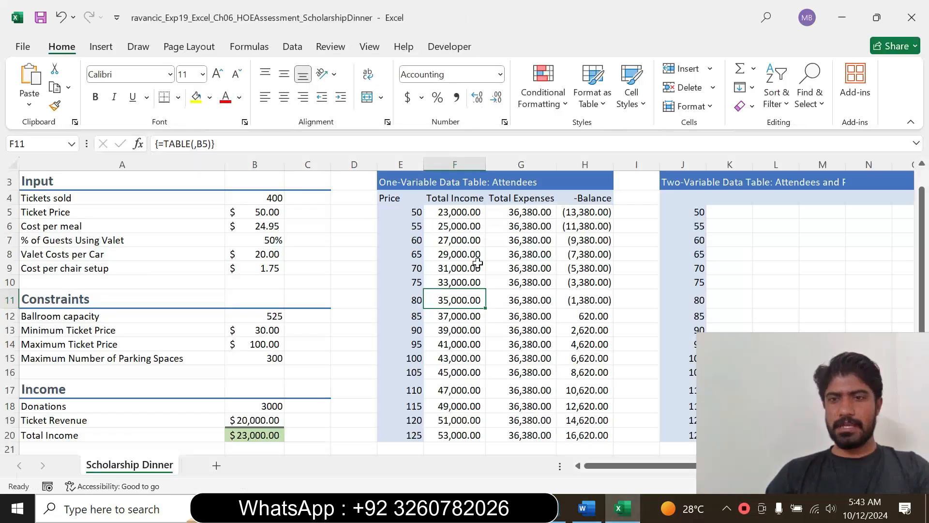
pyautogui.click(677, 198)
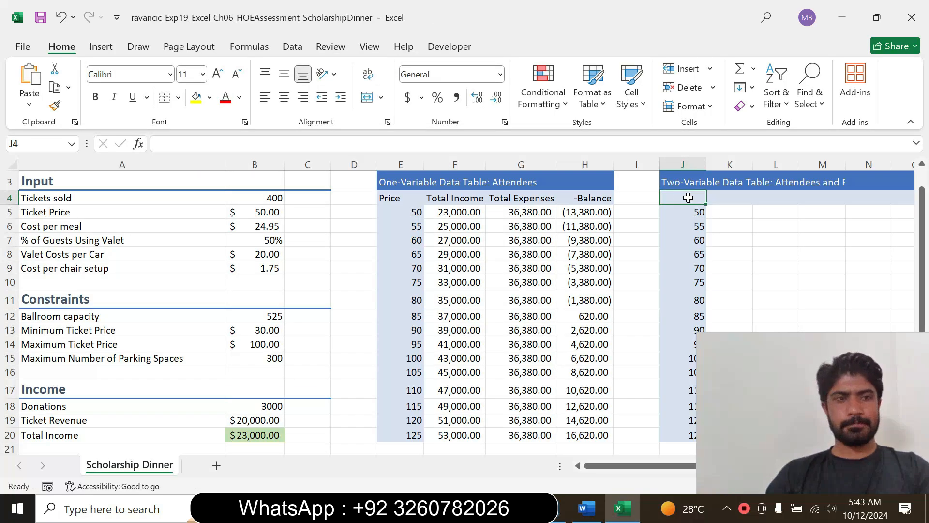
pyautogui.click(740, 201)
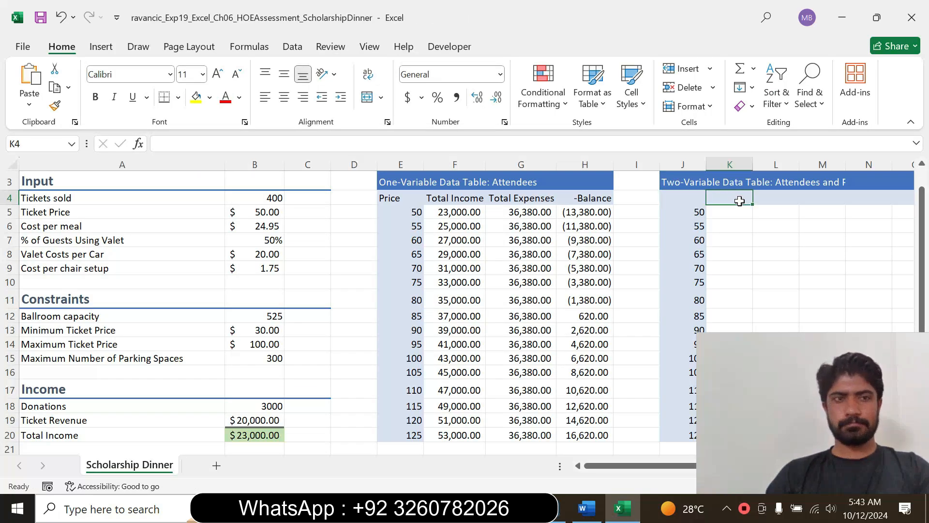
pyautogui.click(584, 508)
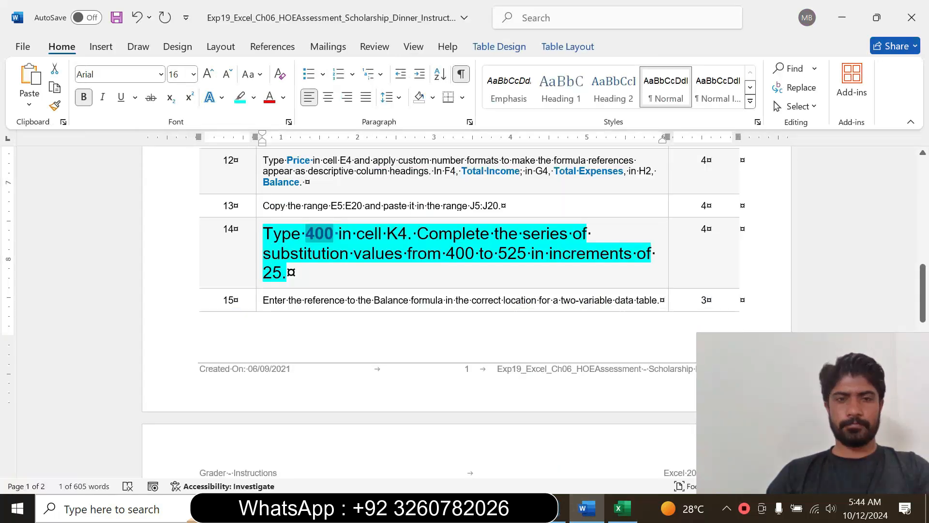
pyautogui.click(622, 508)
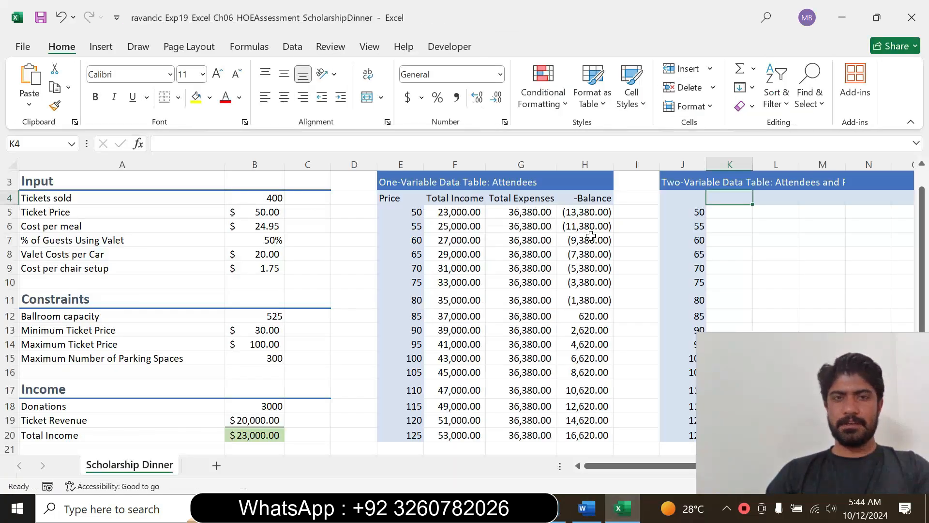
pyautogui.write('400')
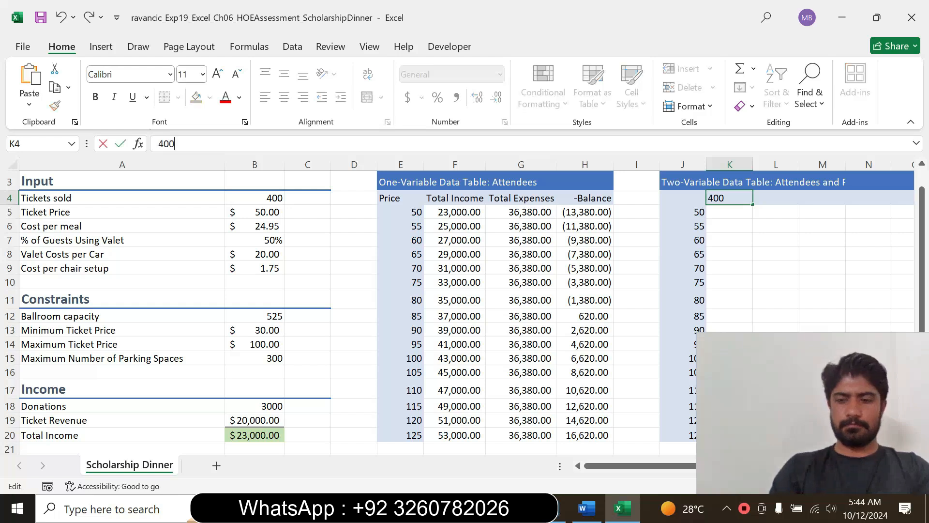
pyautogui.press('Return')
# - Recheck instruction 14 in Word for the series limits and increment, and select cell K4 in Excel as the starting cell
pyautogui.click(595, 509)
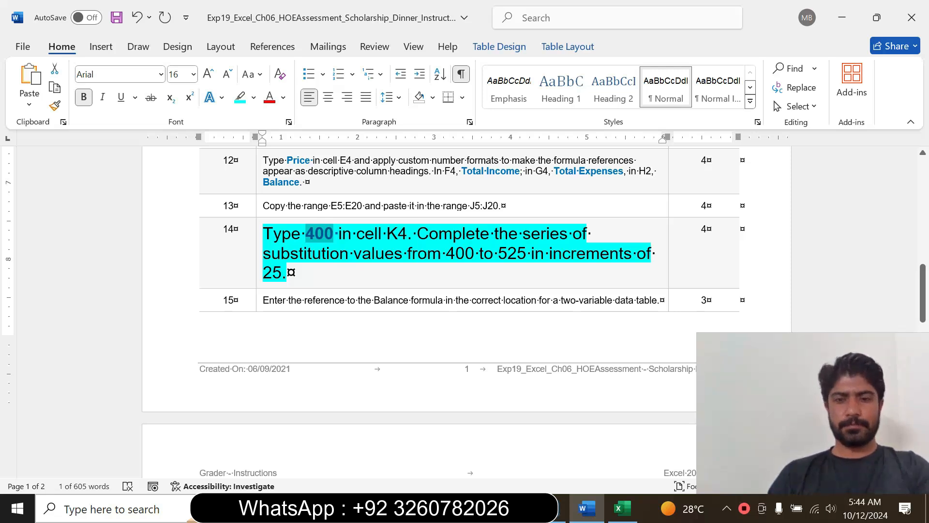
pyautogui.click(621, 509)
pyautogui.click(736, 199)
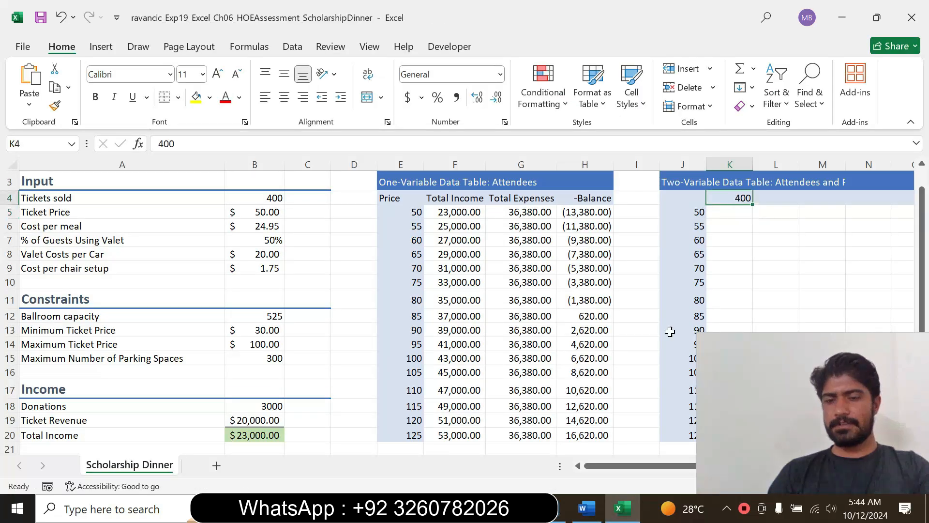
pyautogui.click(586, 508)
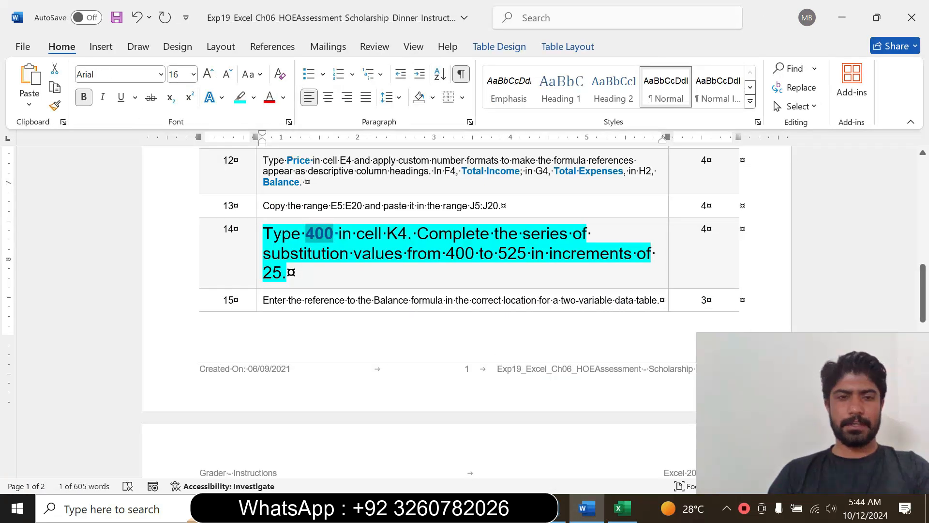
pyautogui.click(622, 508)
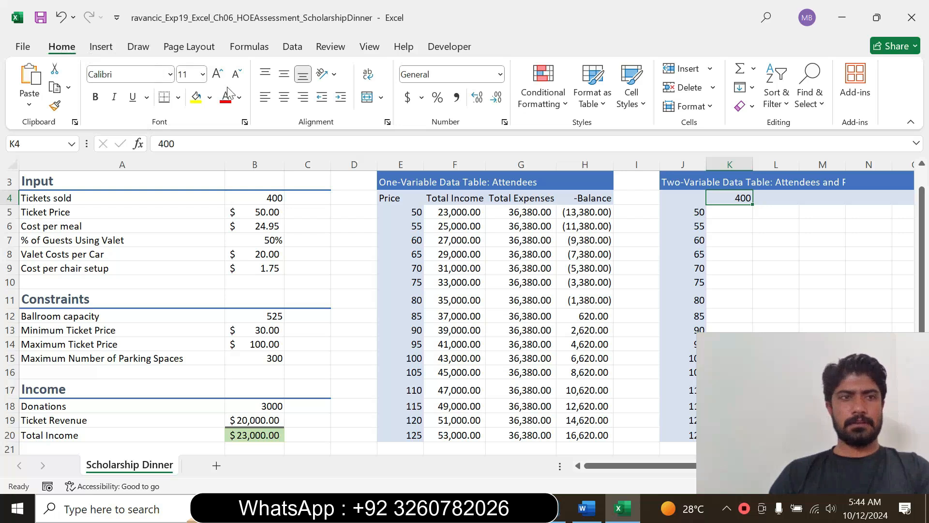
# - Fill a linear series along row 4 from K4 with a step value of 25 and a stop value of 525
pyautogui.click(747, 88)
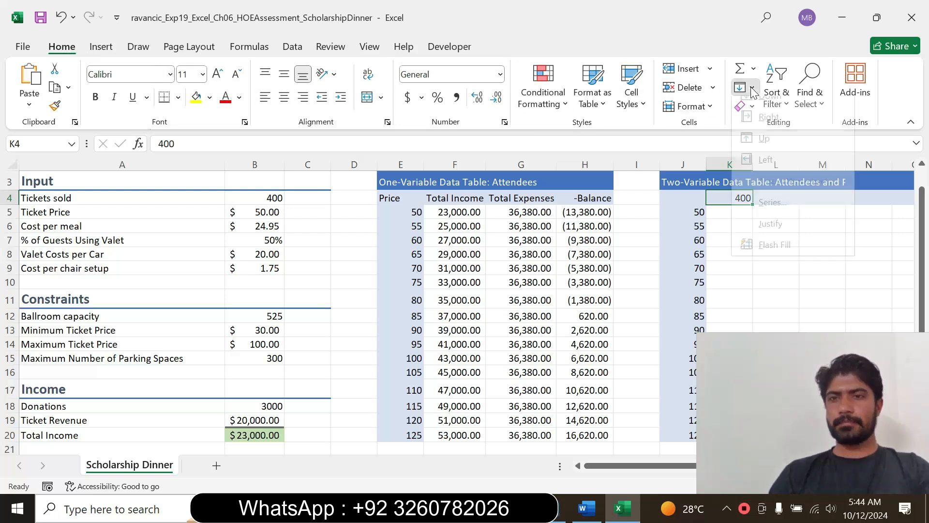
pyautogui.click(781, 214)
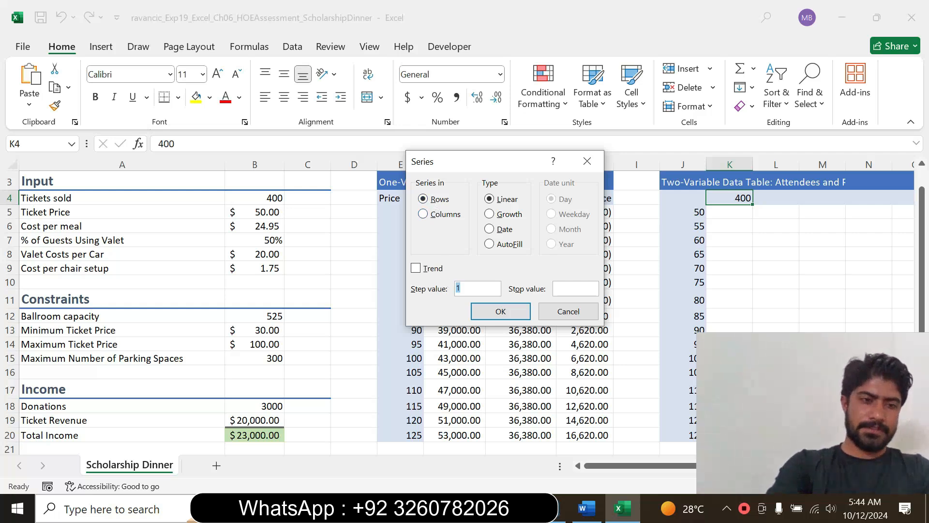
pyautogui.write('25')
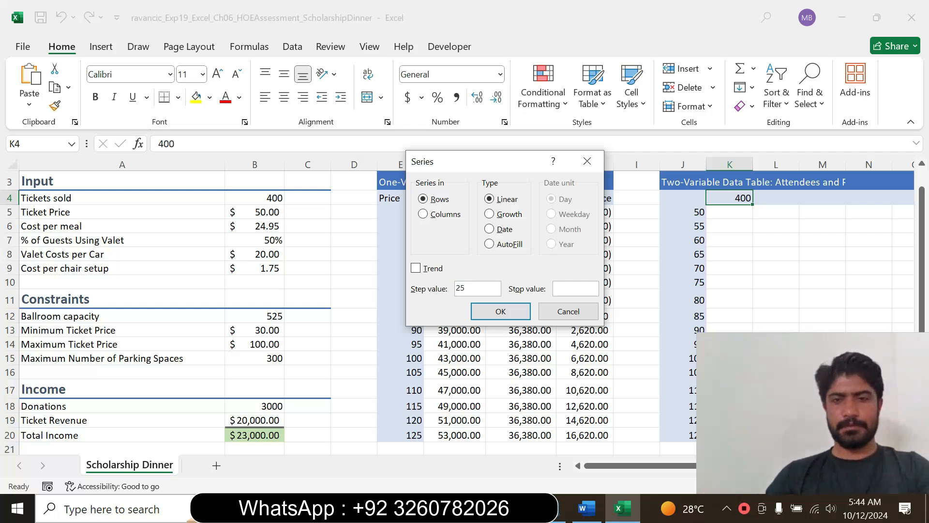
pyautogui.click(584, 508)
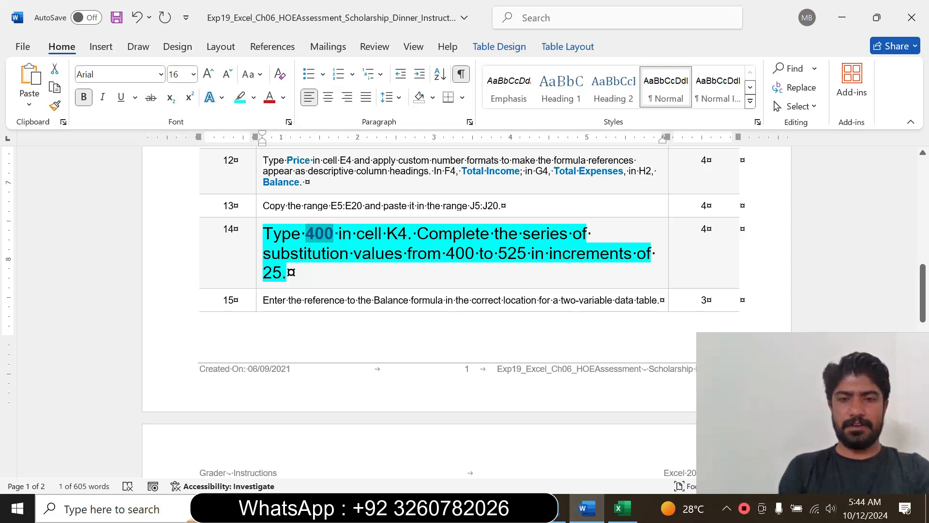
pyautogui.click(623, 508)
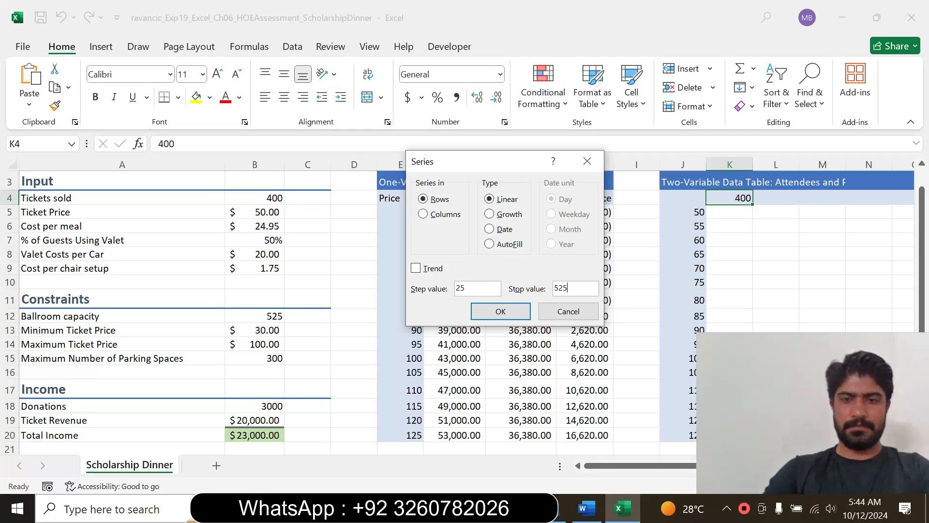
pyautogui.click(489, 310)
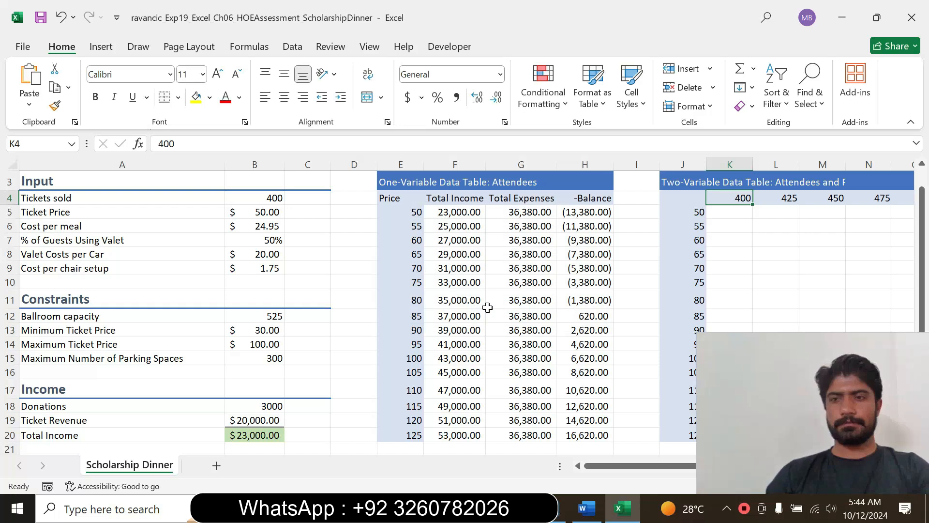
pyautogui.moveTo(600, 467); pyautogui.dragTo(670, 470)
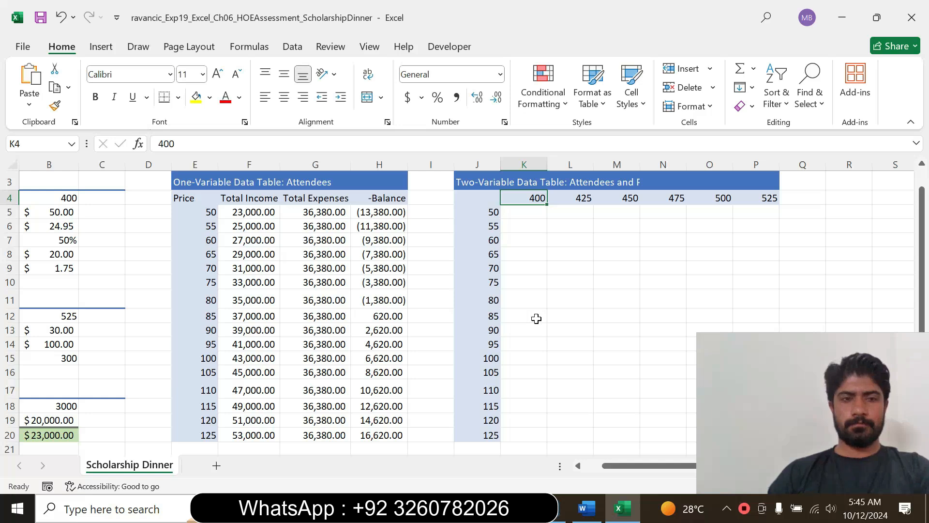
# - Switch to the Word instructions, set instruction 14 back to 9 pt and remove its highlight colour
pyautogui.click(586, 508)
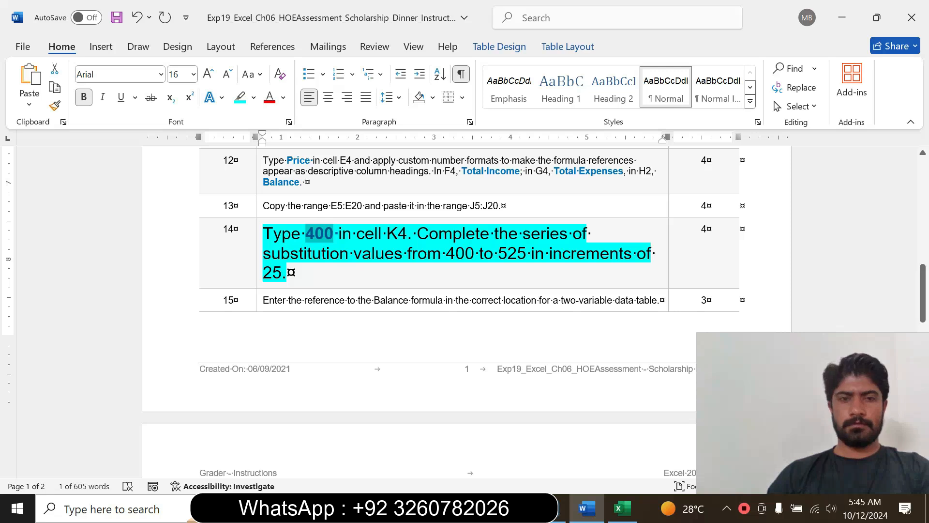
pyautogui.click(257, 267)
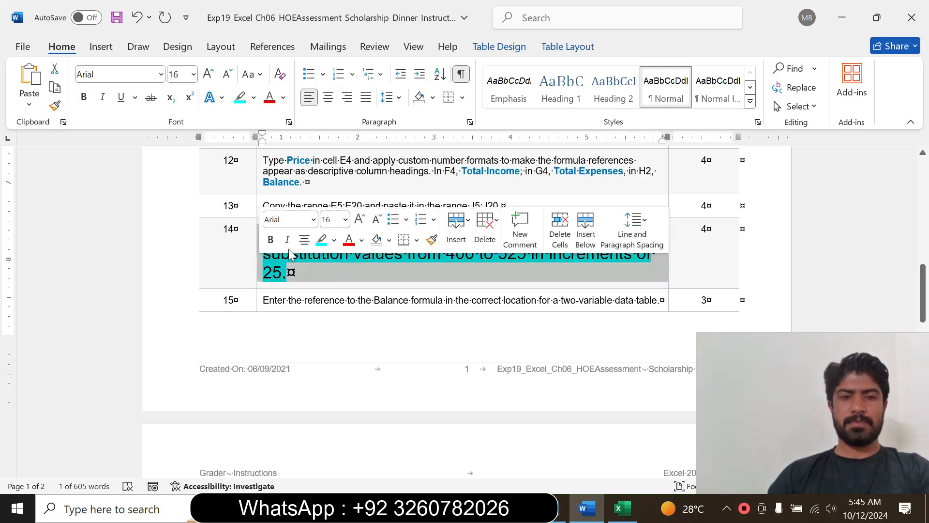
pyautogui.click(346, 219)
pyautogui.click(331, 256)
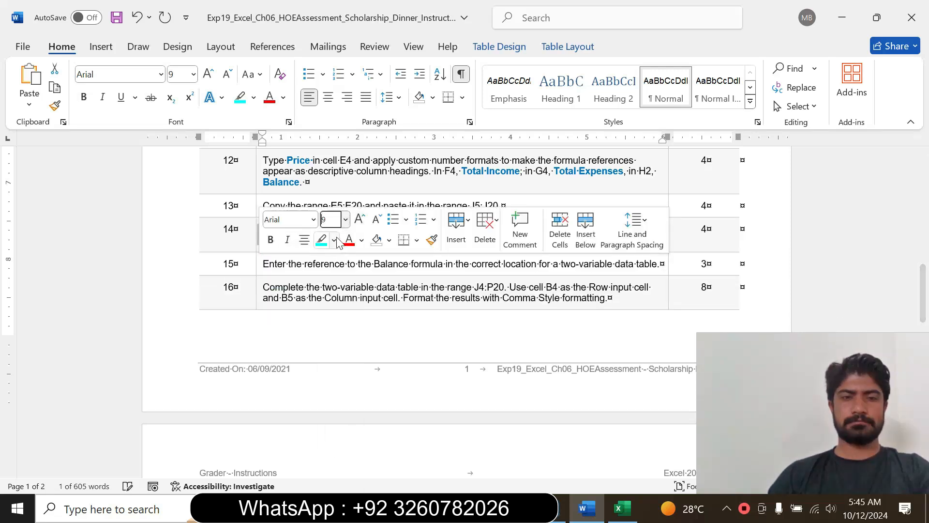
pyautogui.click(334, 240)
pyautogui.click(362, 359)
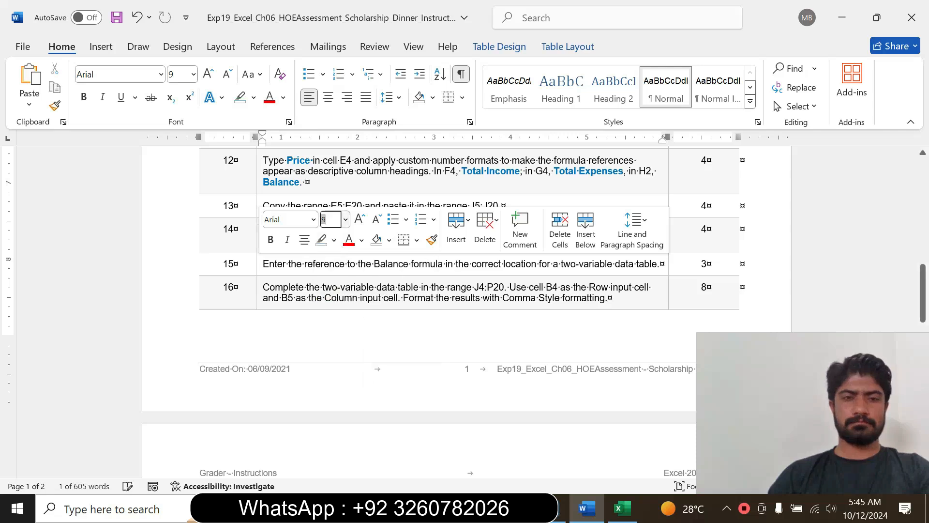
pyautogui.click(275, 287)
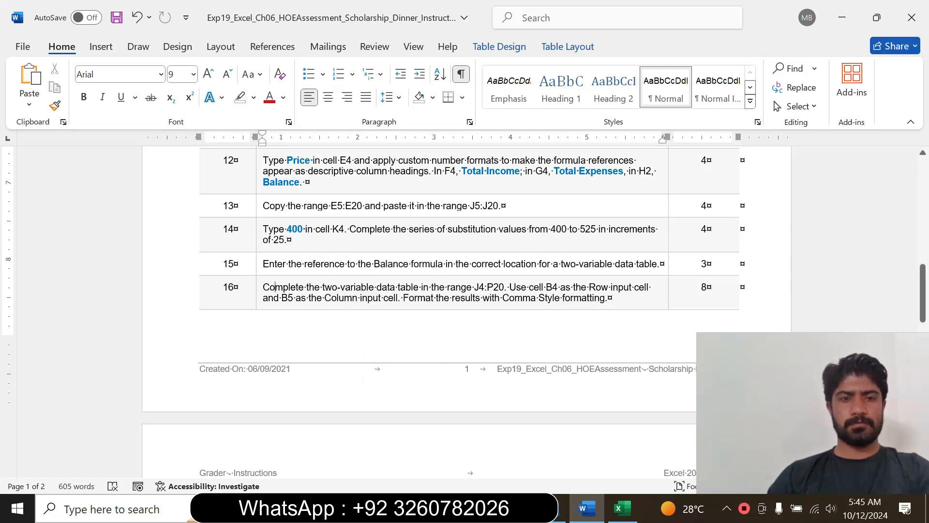
# - Enlarge instruction 15, about the reference to the Balance formula, to 14 pt and highlight it in turquoise
pyautogui.click(258, 272)
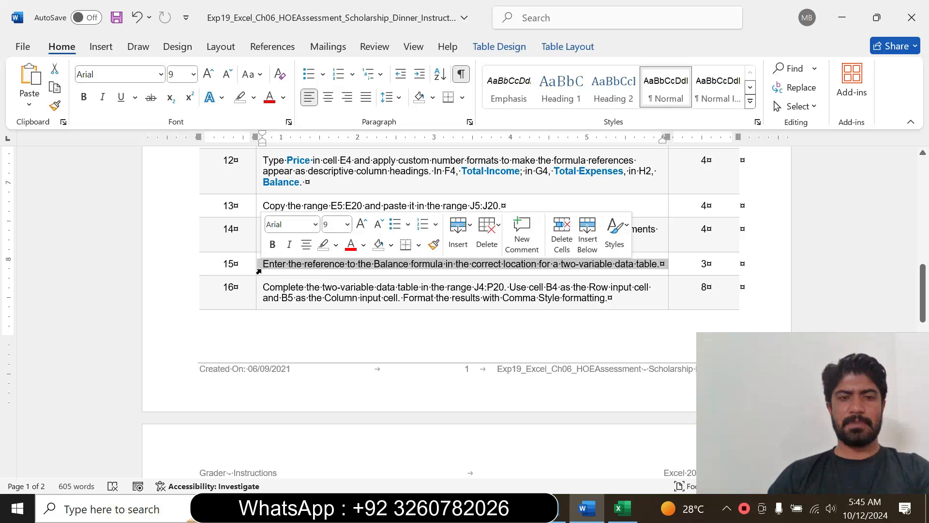
pyautogui.click(347, 224)
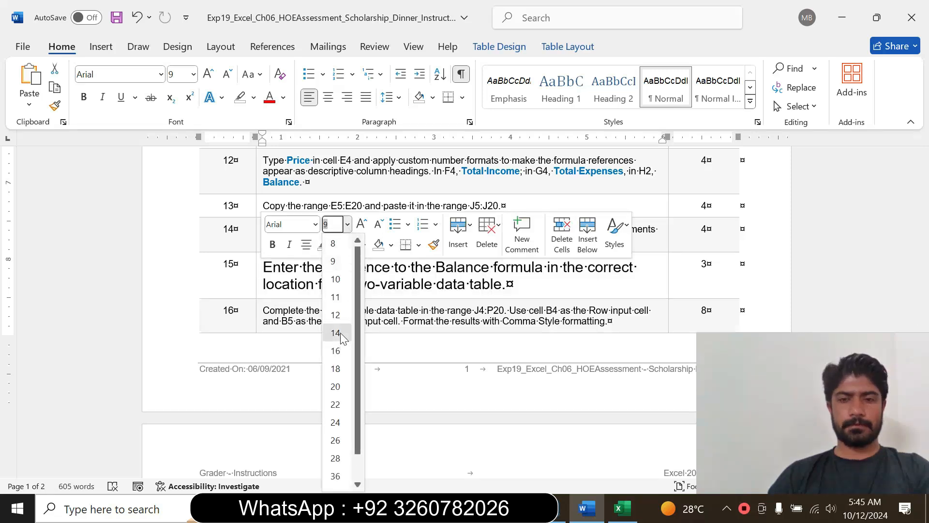
pyautogui.click(335, 333)
pyautogui.click(337, 244)
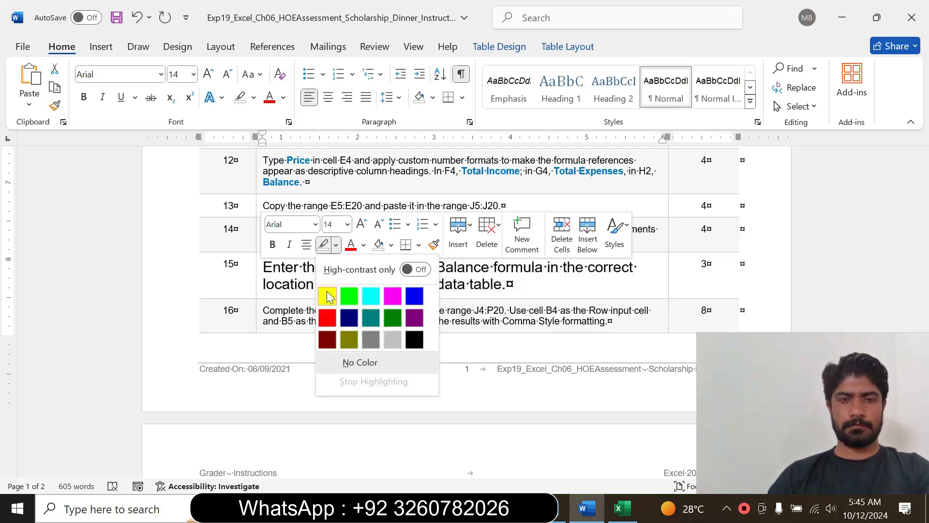
pyautogui.click(327, 295)
pyautogui.click(323, 284)
pyautogui.moveTo(264, 267); pyautogui.dragTo(506, 285)
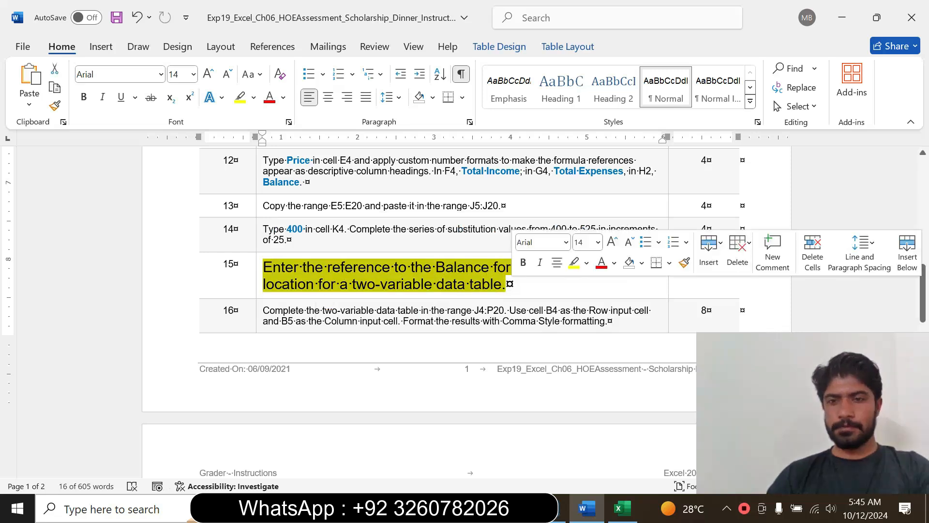
pyautogui.click(586, 262)
pyautogui.click(625, 306)
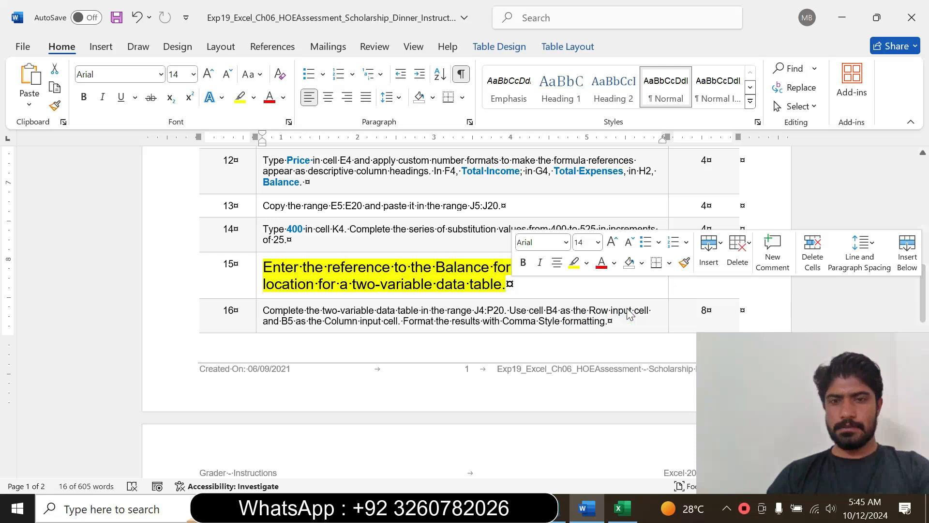
pyautogui.click(335, 284)
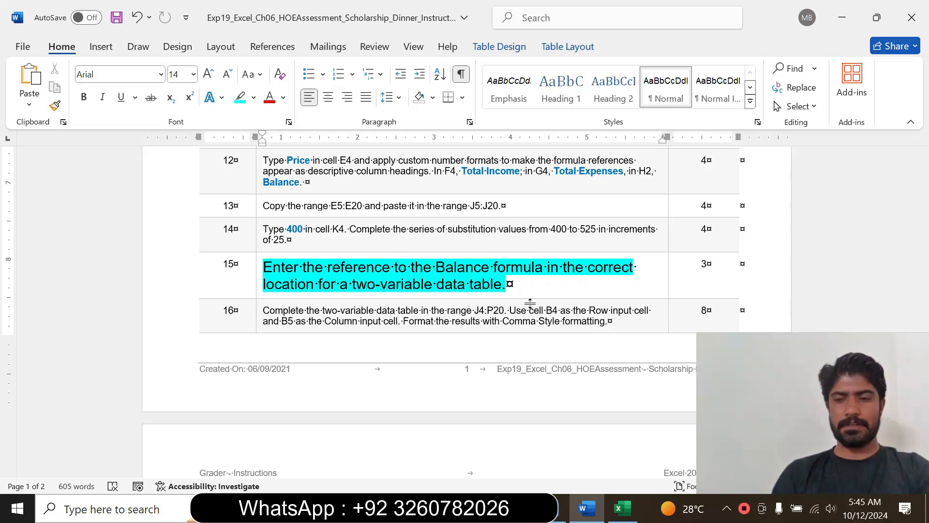
# - Switch to Excel and enter the Balance reference =C32 in J4, the corner cell of the two-variable data table
pyautogui.click(622, 508)
pyautogui.click(480, 198)
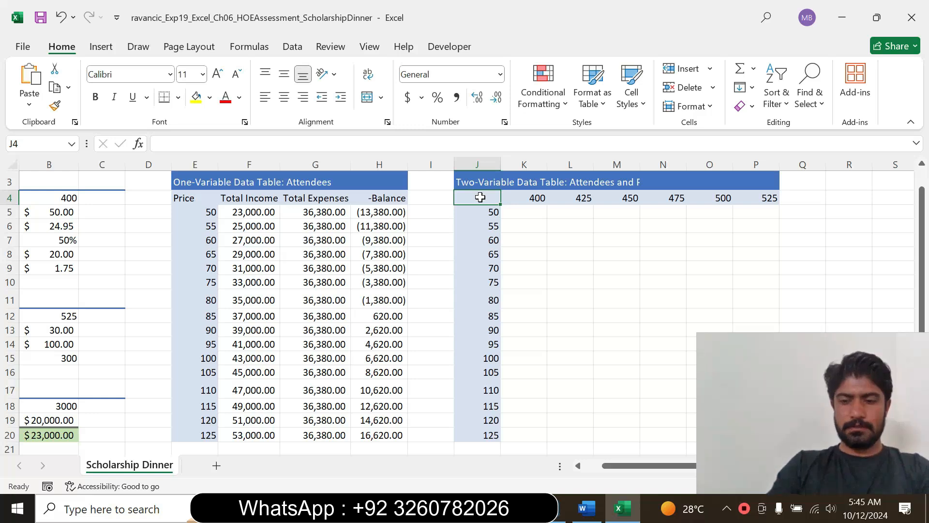
pyautogui.write('=')
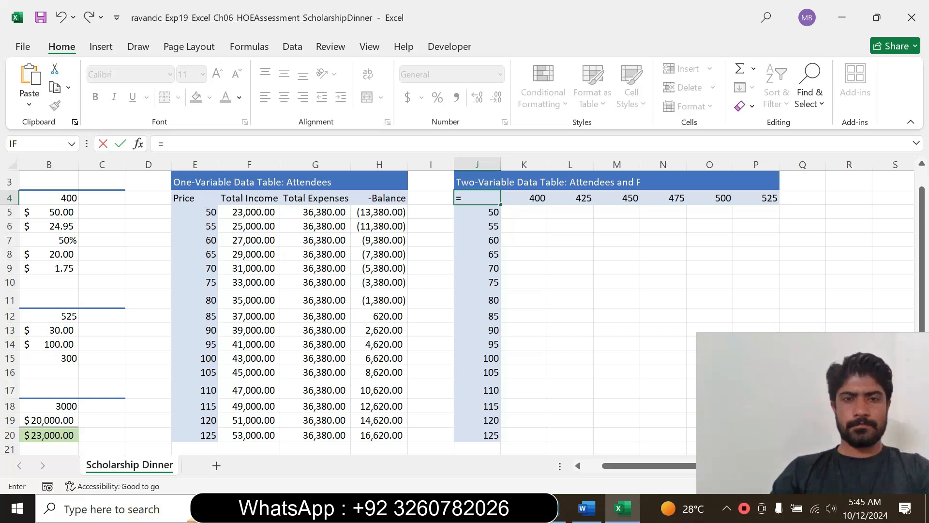
pyautogui.moveTo(922, 250); pyautogui.dragTo(928, 353)
pyautogui.click(97, 446)
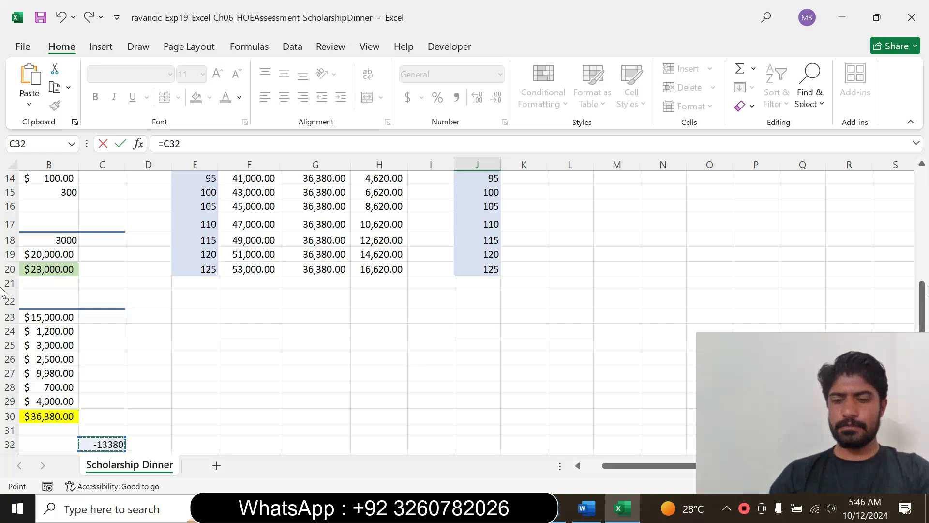
pyautogui.press('Return')
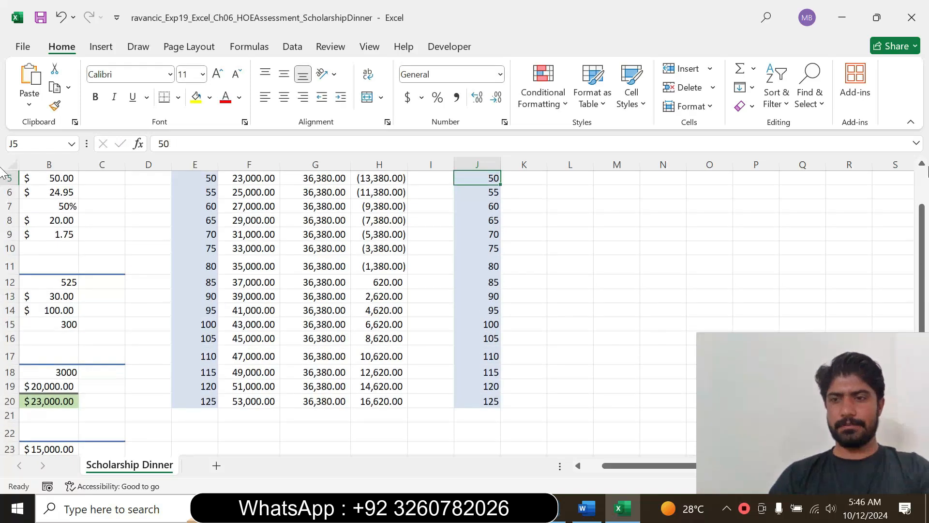
pyautogui.moveTo(922, 226); pyautogui.dragTo(925, 117)
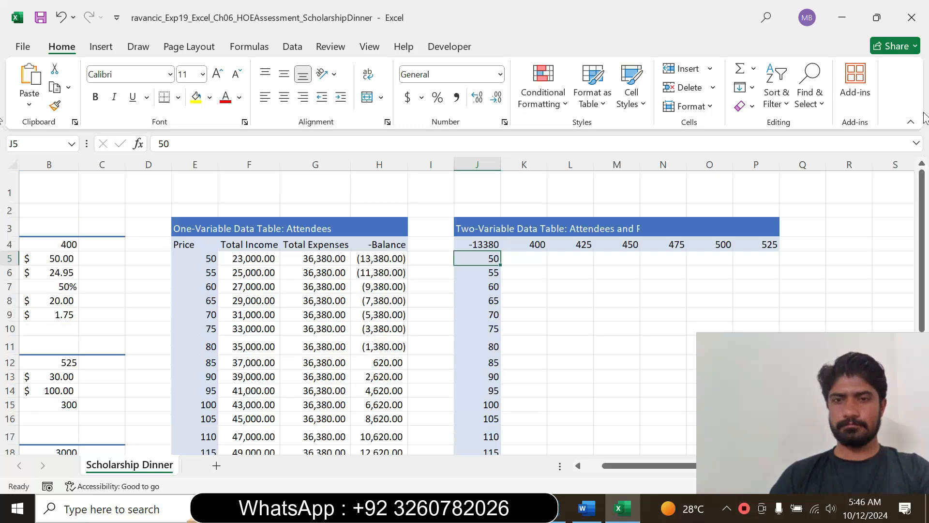
pyautogui.click(478, 243)
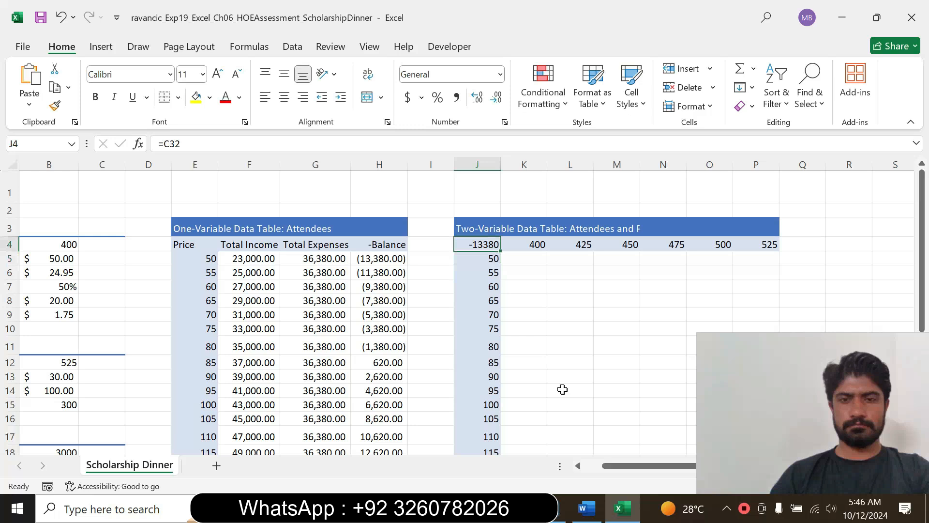
# - Switch to the Word instructions, set instruction 15 back to 9 pt and remove its highlight colour
pyautogui.click(586, 508)
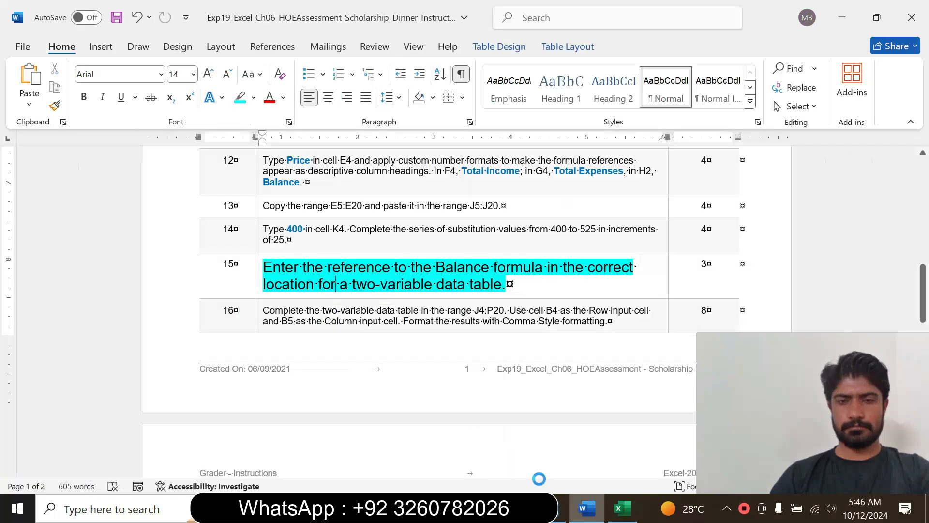
pyautogui.click(260, 289)
pyautogui.click(348, 242)
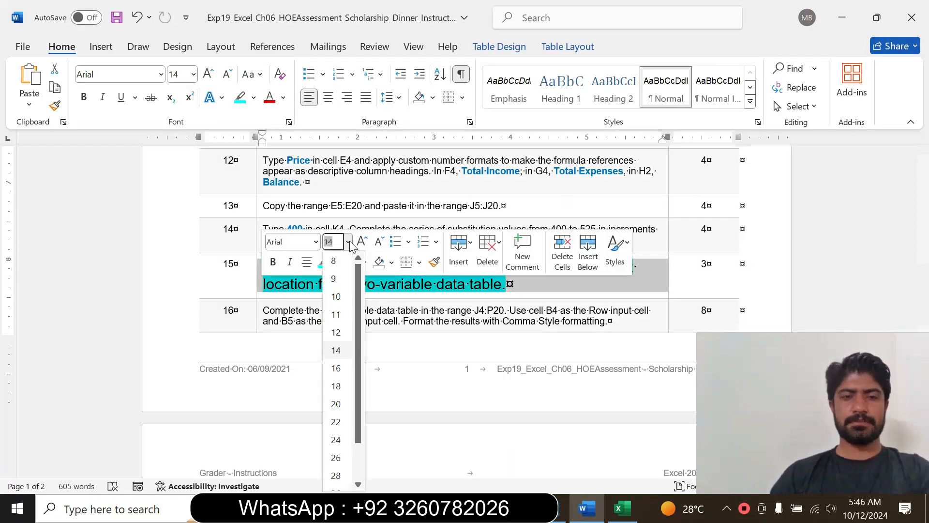
pyautogui.click(334, 279)
pyautogui.click(336, 261)
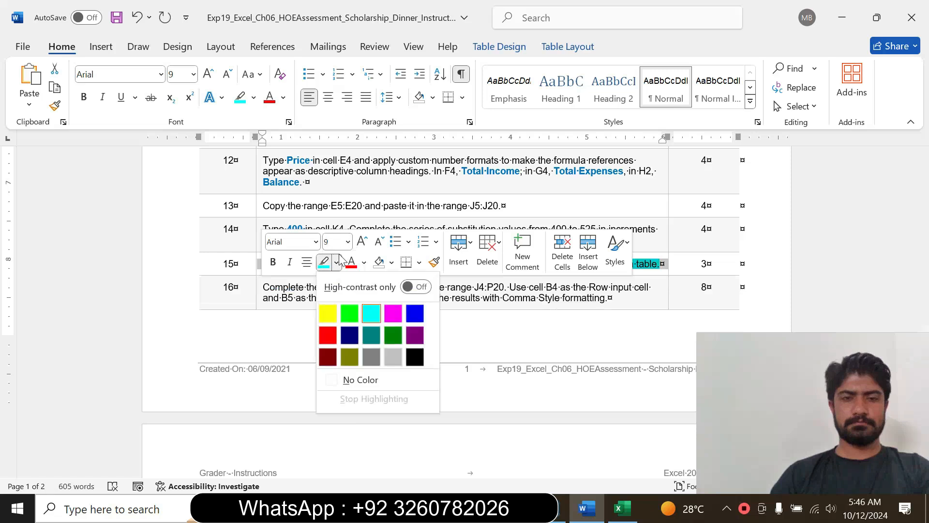
pyautogui.click(359, 381)
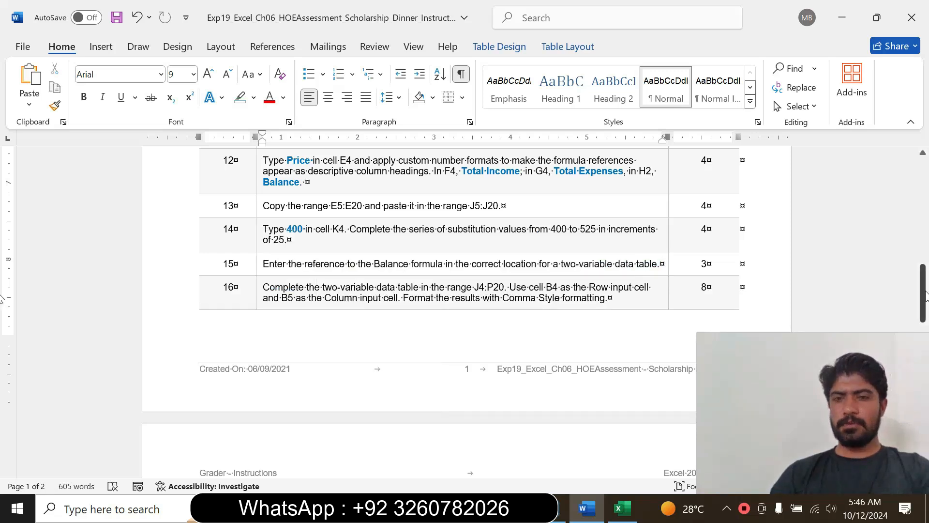
# - Enlarge instruction 16, about completing the two-variable data table, to 14 pt and highlight it in yellow
pyautogui.scroll(-3, 235, 221)
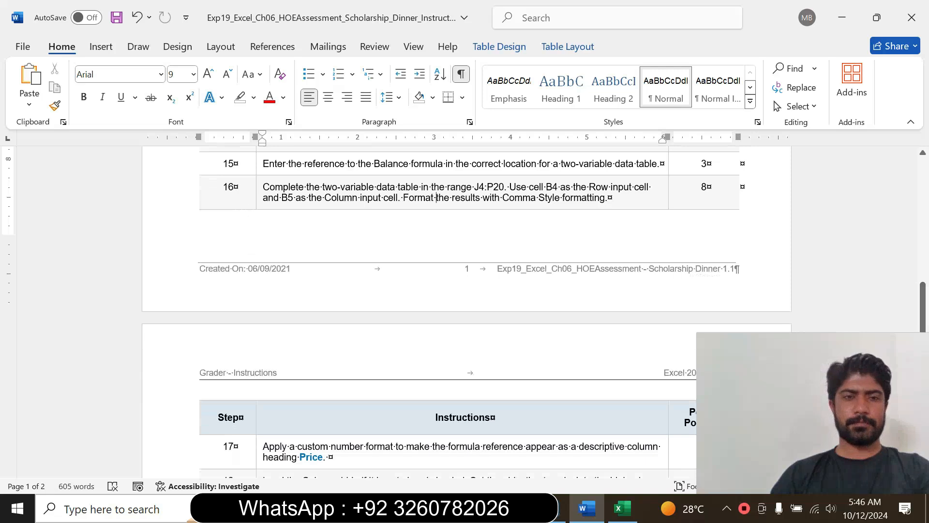
pyautogui.click(255, 204)
pyautogui.click(344, 156)
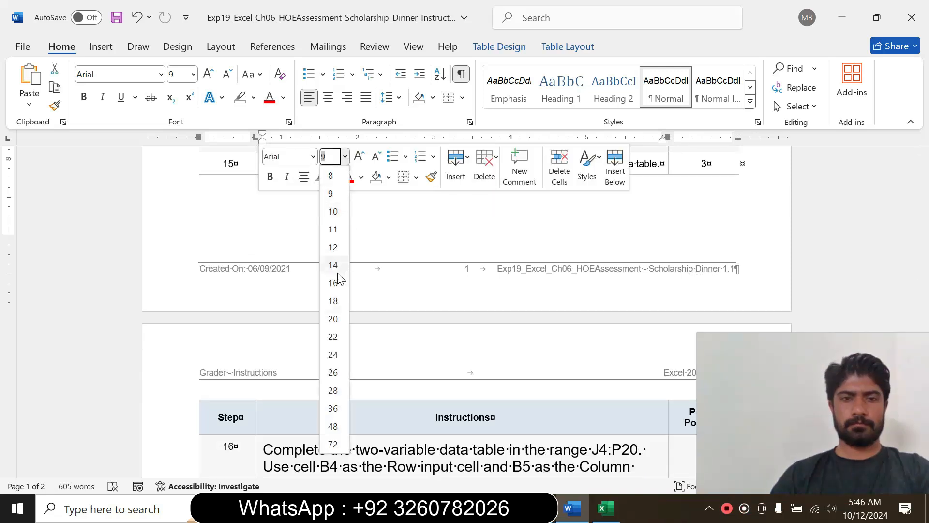
pyautogui.click(333, 265)
pyautogui.click(334, 177)
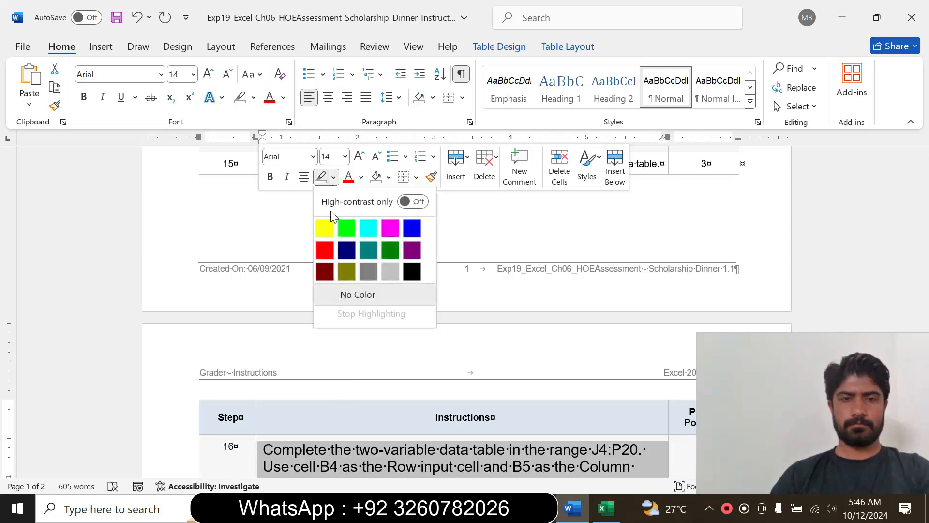
pyautogui.click(332, 225)
pyautogui.click(357, 295)
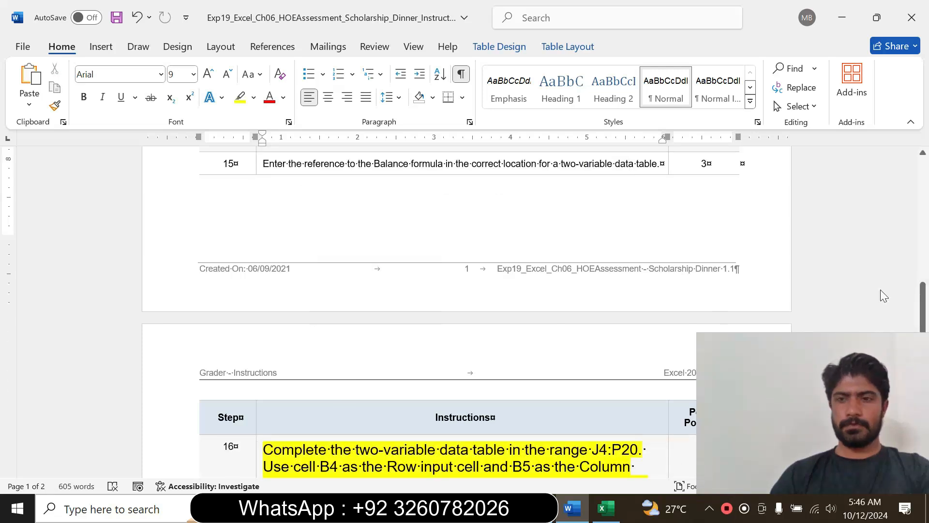
# - Highlight the first two sentences of instruction 16, covering the table range and the input cells, in turquoise
pyautogui.moveTo(922, 296); pyautogui.dragTo(924, 327)
pyautogui.moveTo(263, 273); pyautogui.dragTo(325, 308)
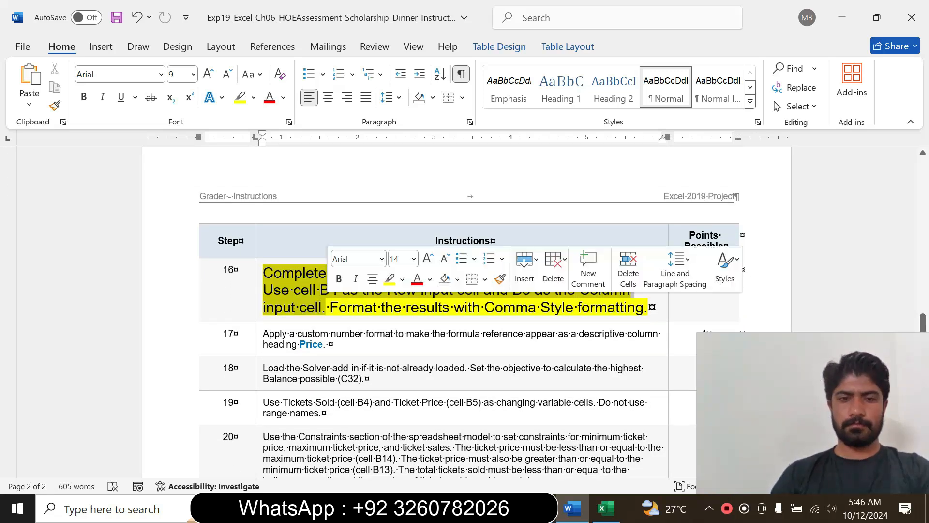
pyautogui.click(402, 279)
pyautogui.click(433, 329)
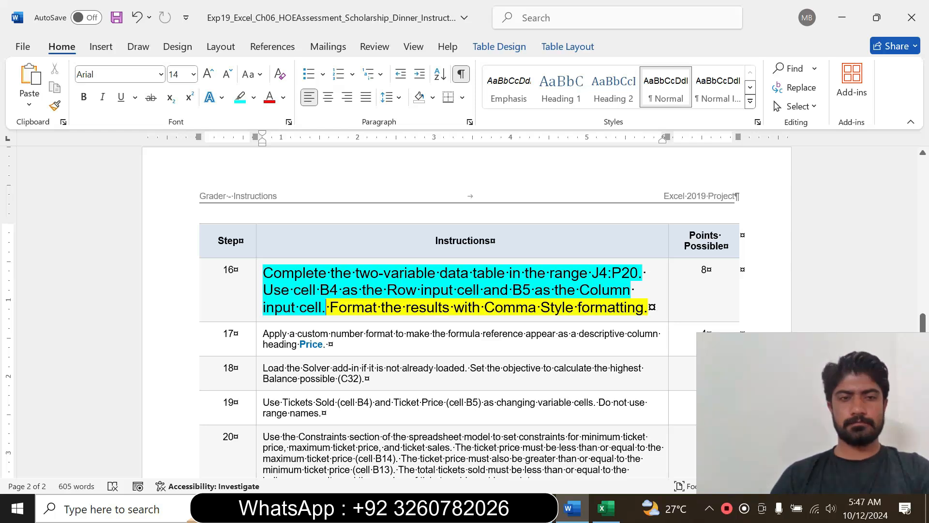
# - Copy the range reference J4:P20 from instruction 16, switch to Excel and use it to select that range
pyautogui.moveTo(295, 272); pyautogui.dragTo(420, 289)
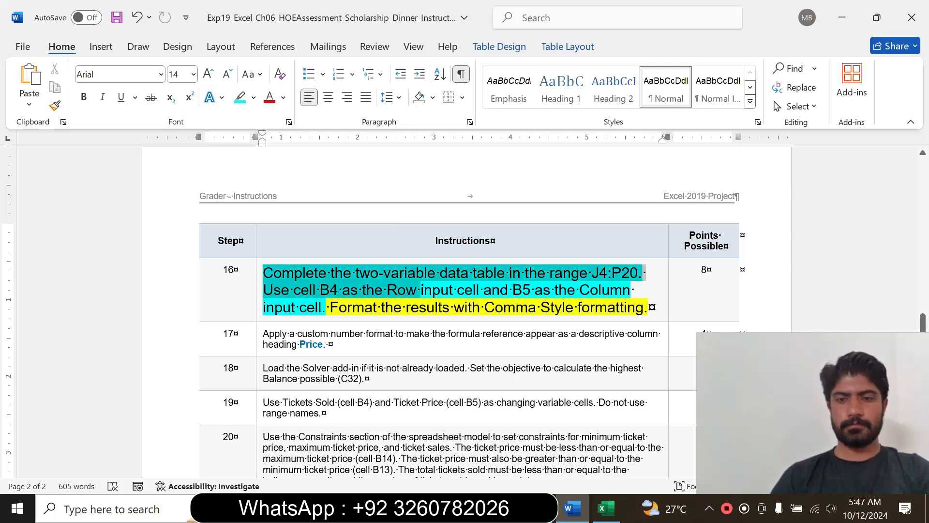
pyautogui.click(478, 290)
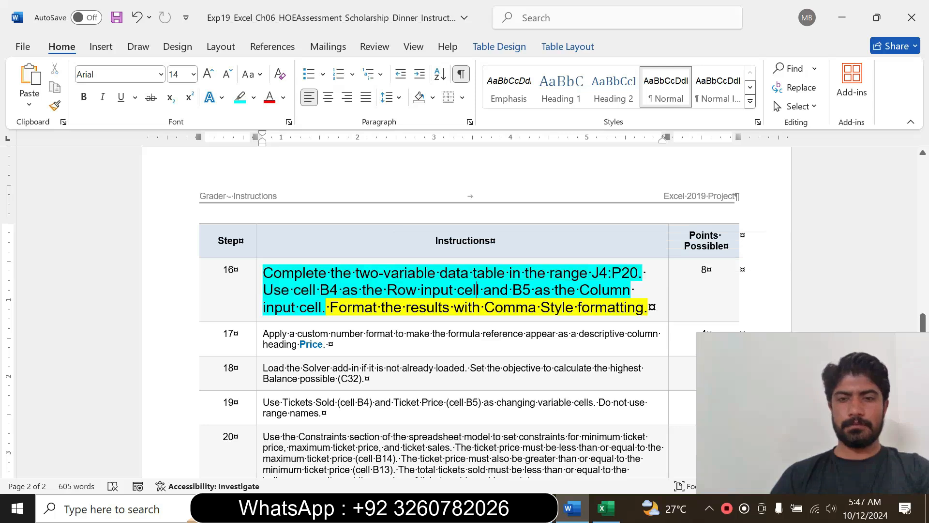
pyautogui.doubleClick(624, 272)
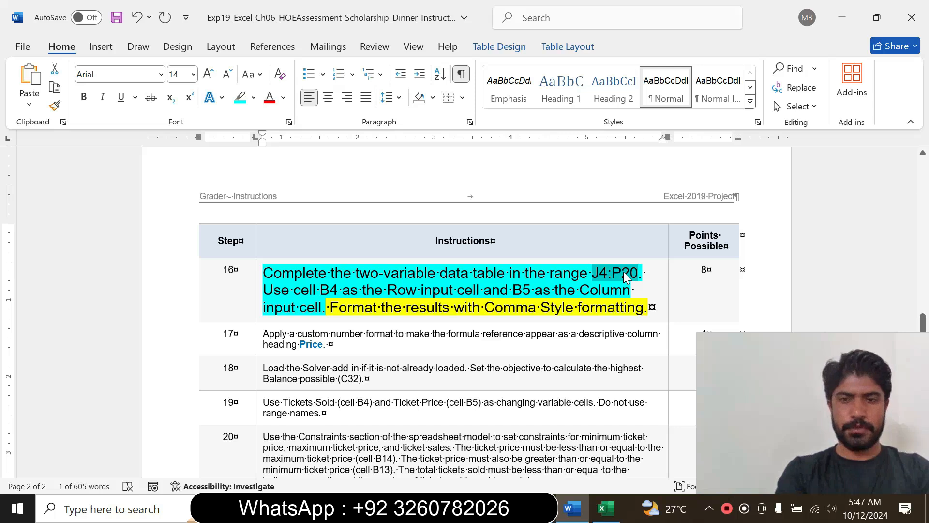
pyautogui.click(606, 508)
pyautogui.click(15, 144)
pyautogui.hotkey('ctrl', 'v')
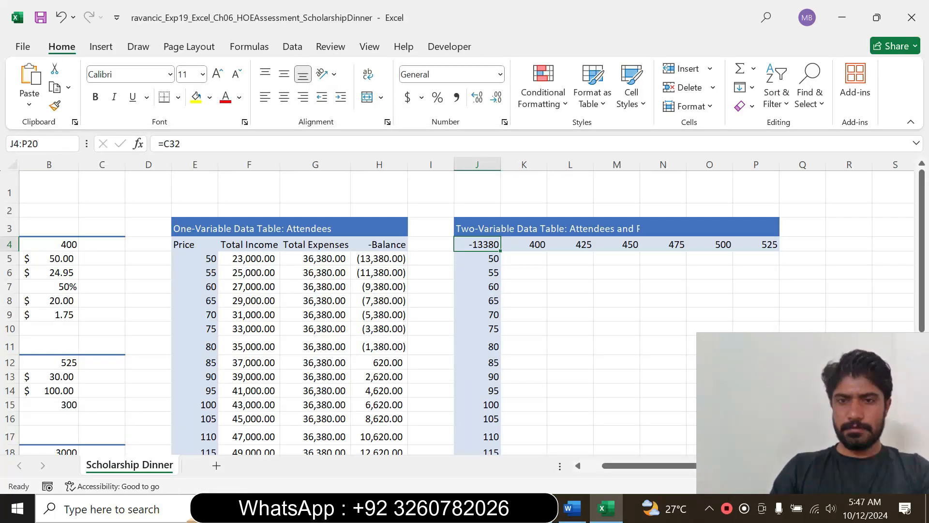
pyautogui.press('Return')
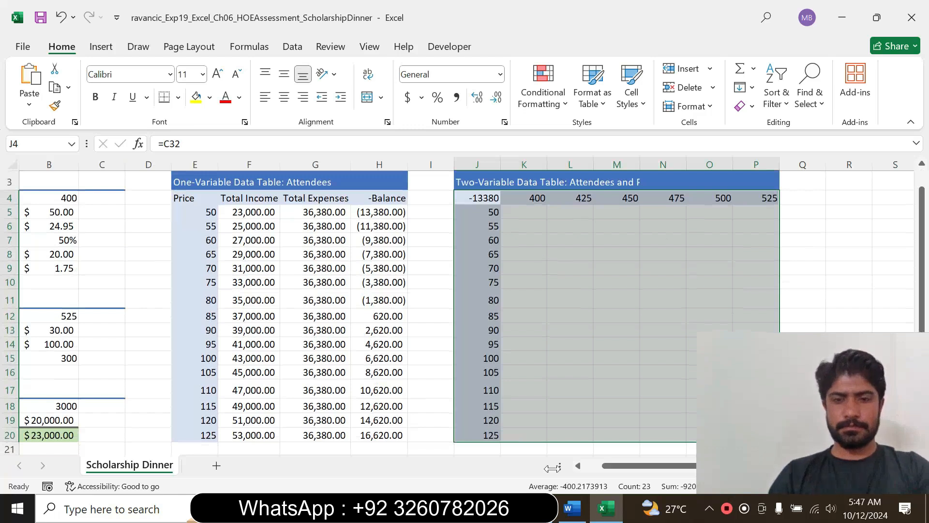
# - Switch to the Word instructions and review which row and column input cells instruction 16 specifies
pyautogui.click(570, 515)
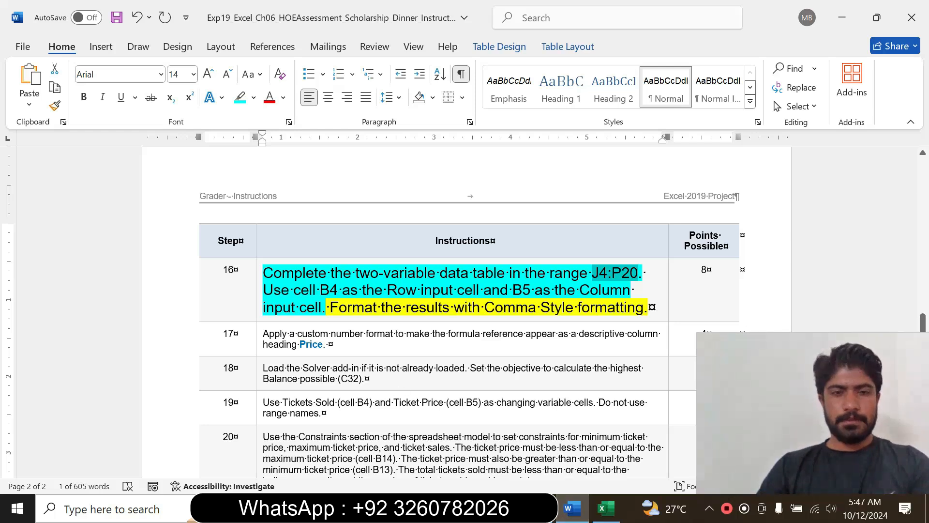
pyautogui.click(290, 290)
pyautogui.moveTo(293, 289); pyautogui.dragTo(597, 293)
pyautogui.click(484, 290)
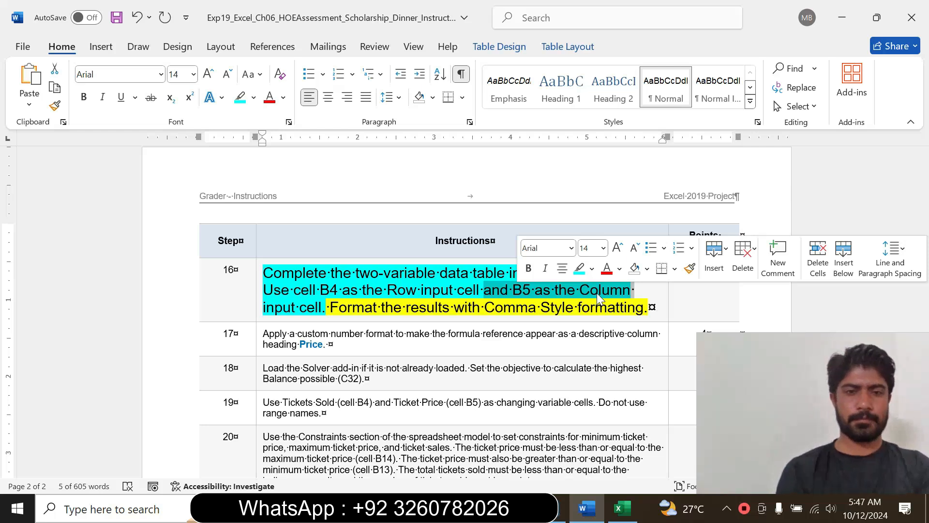
# - Switch to Excel and create the two-variable data table in J4:P20 with row input cell B4 and column input cell B5
pyautogui.click(623, 508)
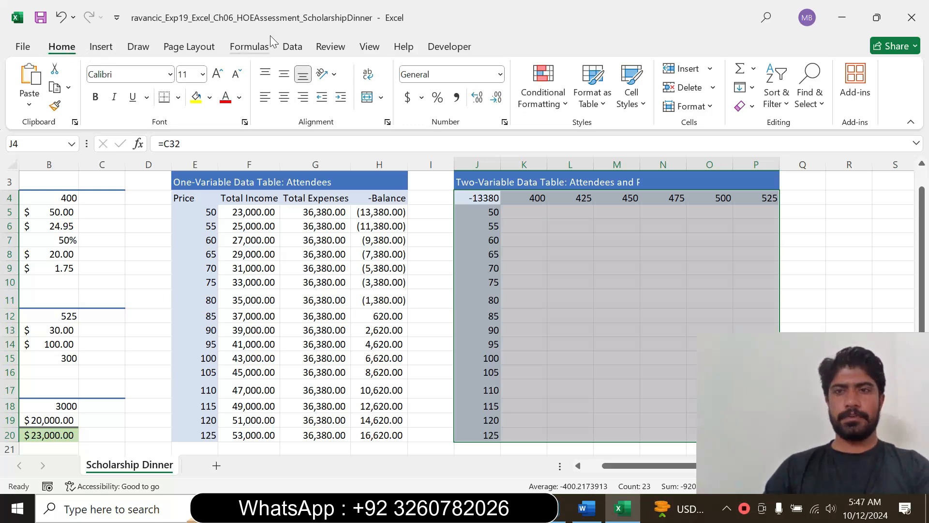
pyautogui.click(295, 49)
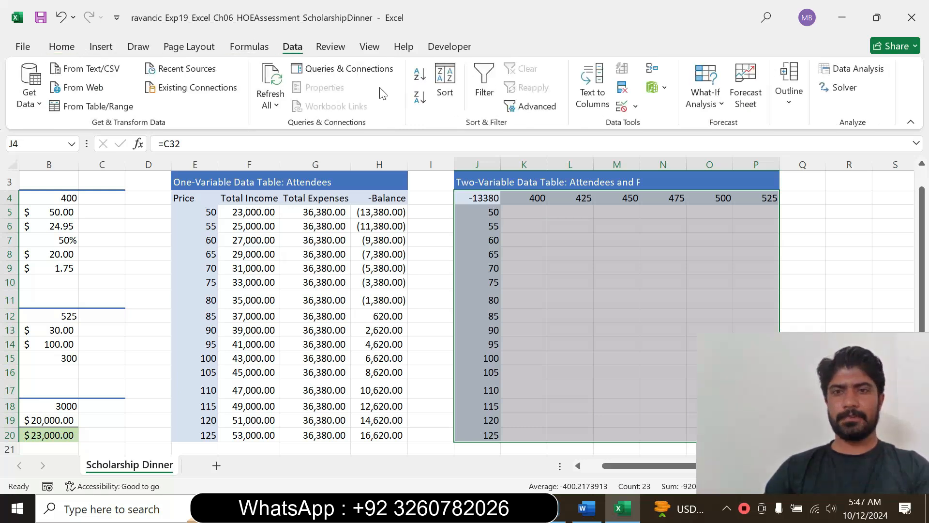
pyautogui.click(714, 104)
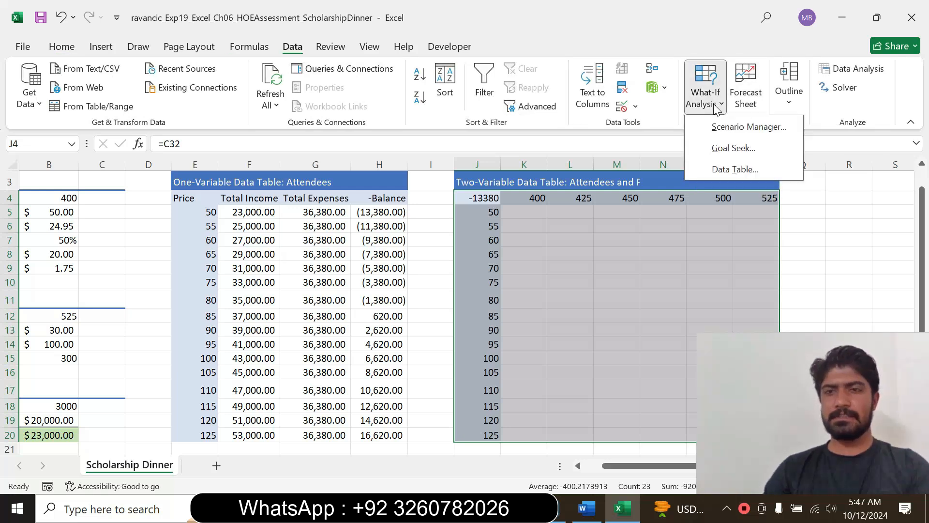
pyautogui.click(728, 169)
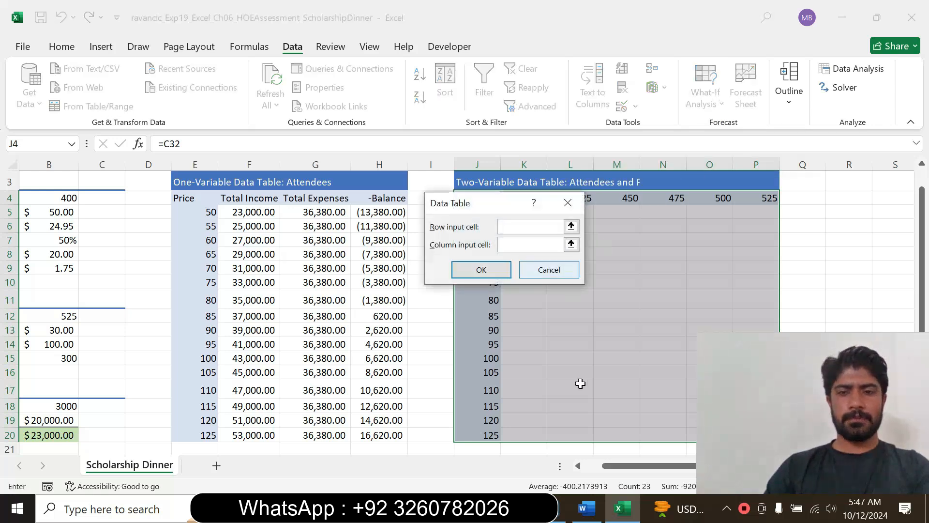
pyautogui.click(586, 509)
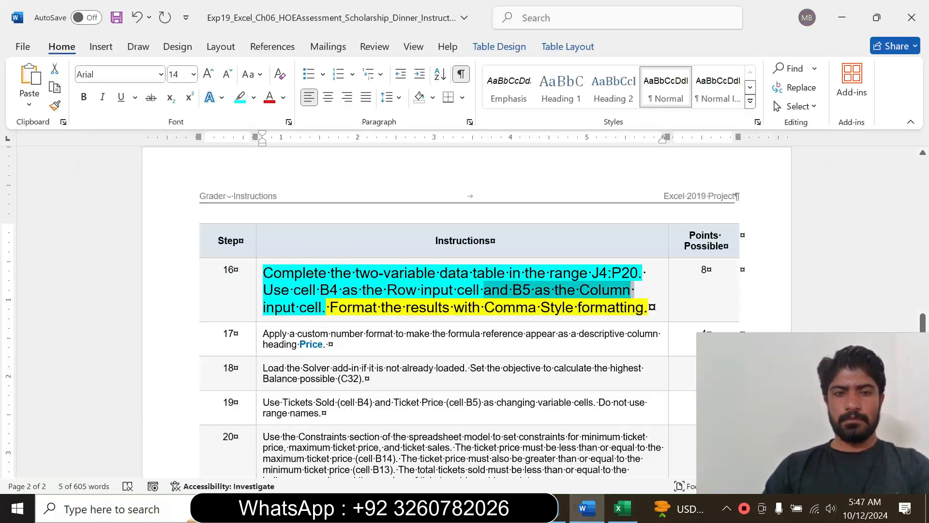
pyautogui.moveTo(293, 289); pyautogui.dragTo(360, 289)
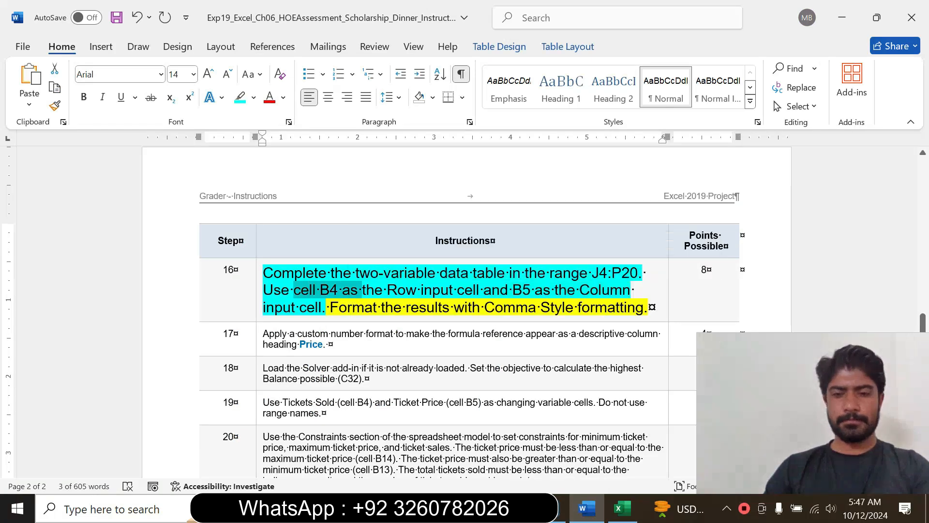
pyautogui.click(623, 508)
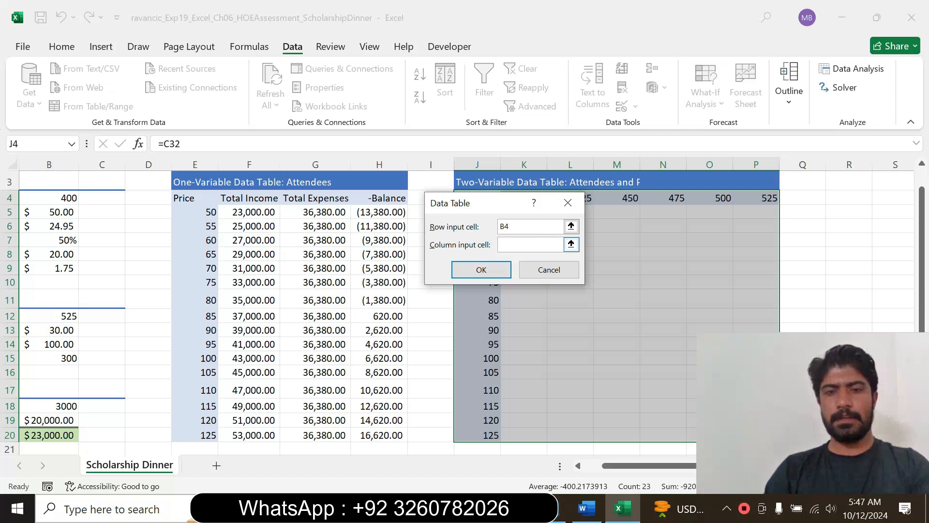
pyautogui.click(586, 508)
pyautogui.moveTo(421, 289); pyautogui.dragTo(533, 289)
pyautogui.click(619, 508)
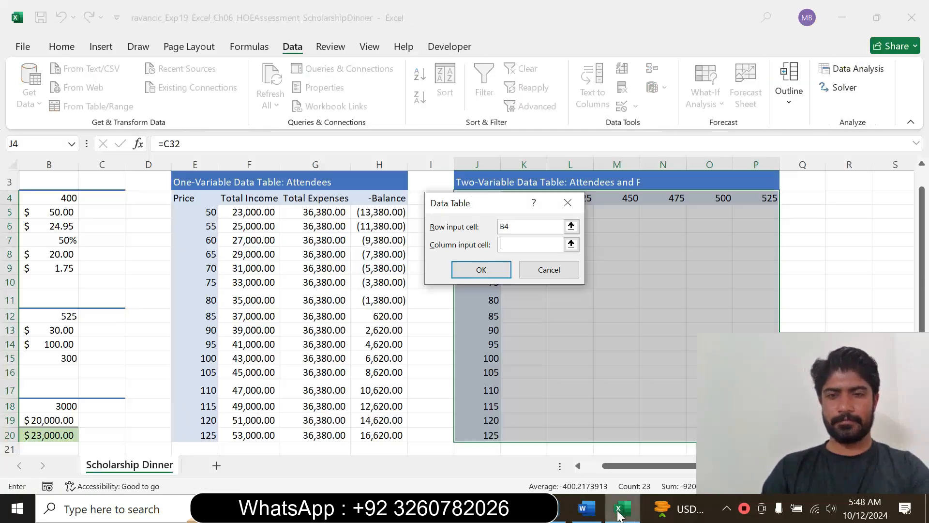
pyautogui.write('B5')
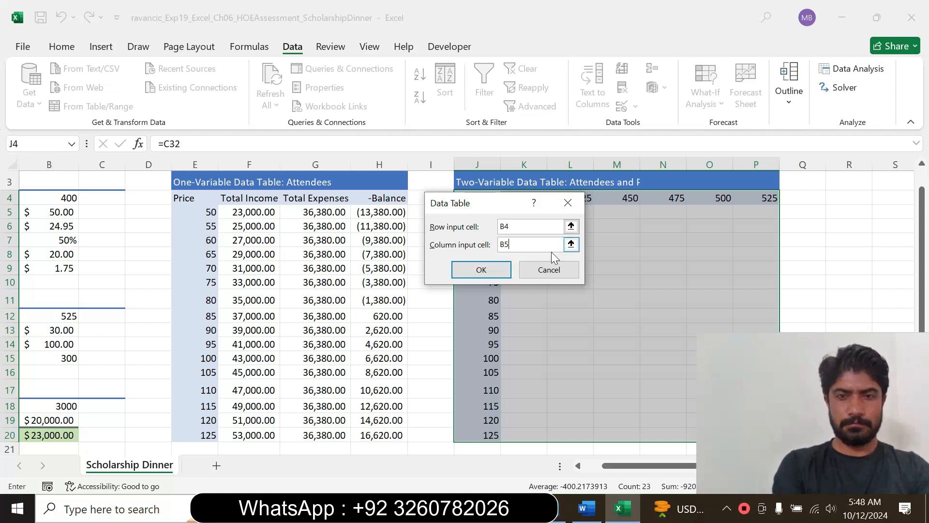
pyautogui.click(466, 277)
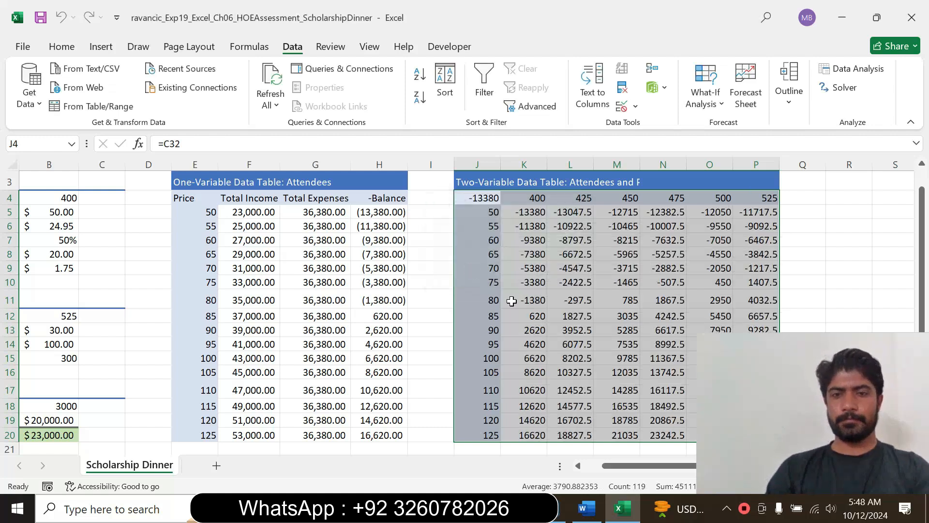
# - Switch to the Word instructions and highlight the Comma Style formatting sentence of instruction 16 in turquoise
pyautogui.click(587, 508)
pyautogui.moveTo(321, 307); pyautogui.dragTo(647, 307)
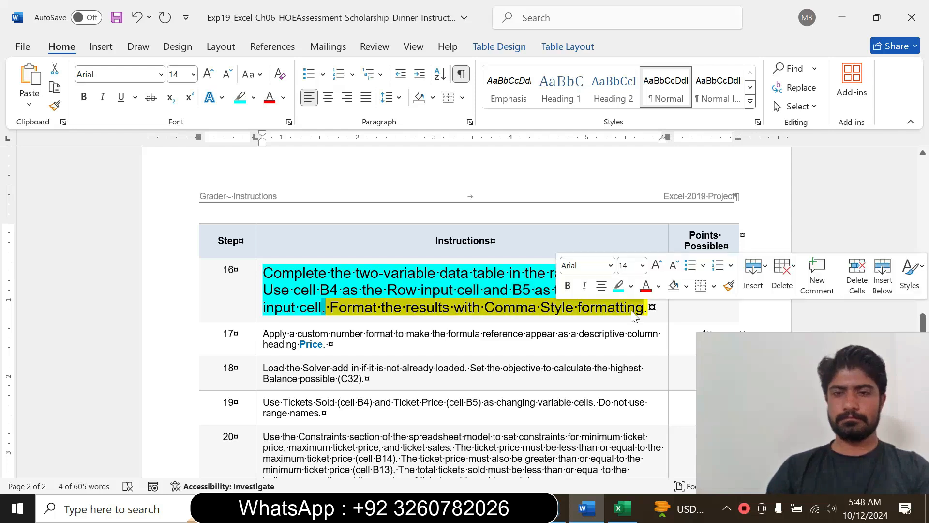
pyautogui.click(617, 287)
pyautogui.click(306, 307)
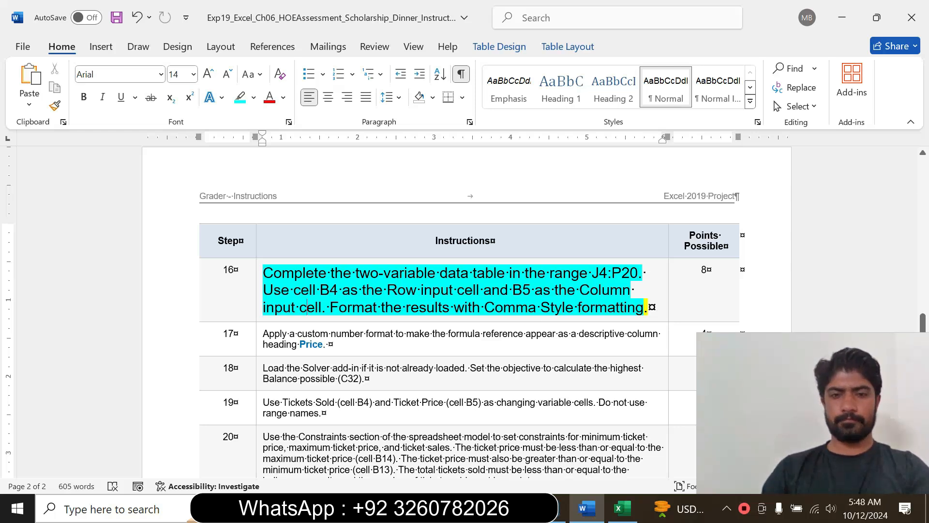
# - Switch to Excel and apply Comma Style to the two-variable data table results in K5:P20
pyautogui.click(622, 508)
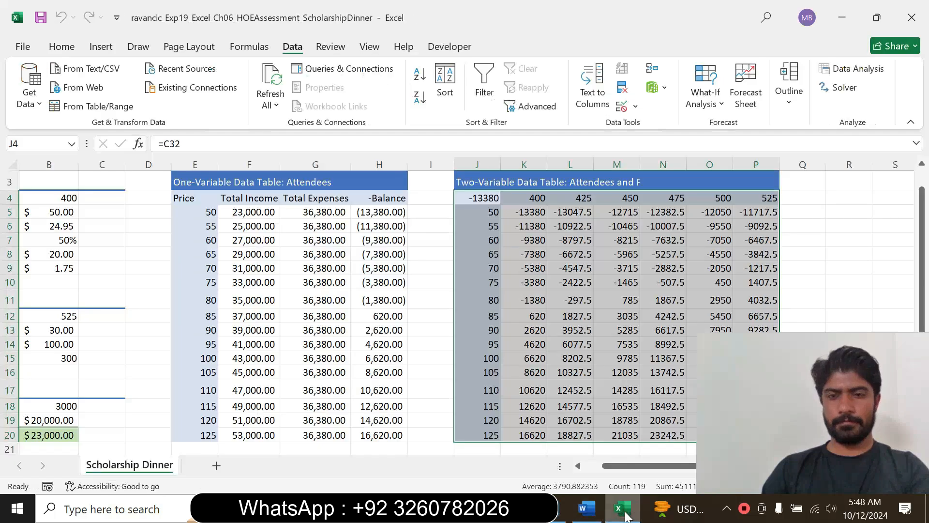
pyautogui.click(514, 222)
pyautogui.moveTo(513, 212); pyautogui.dragTo(740, 434)
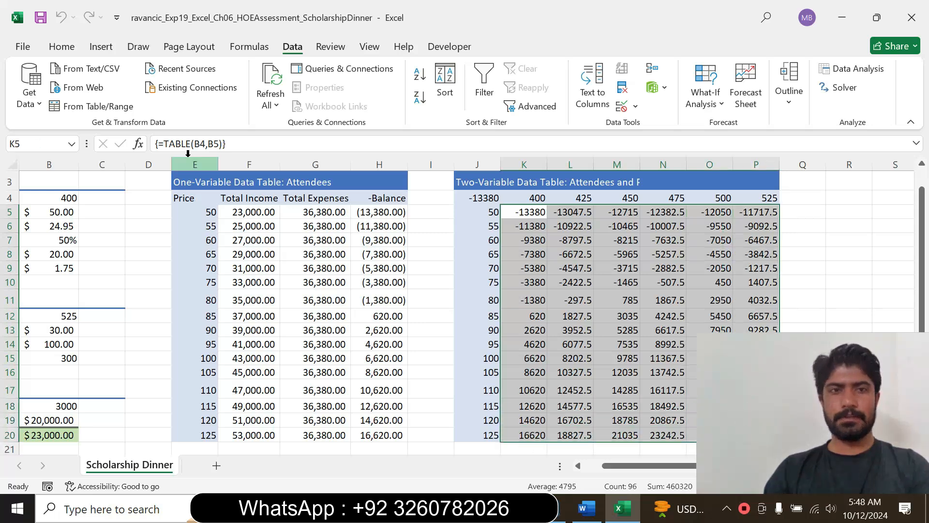
pyautogui.click(60, 47)
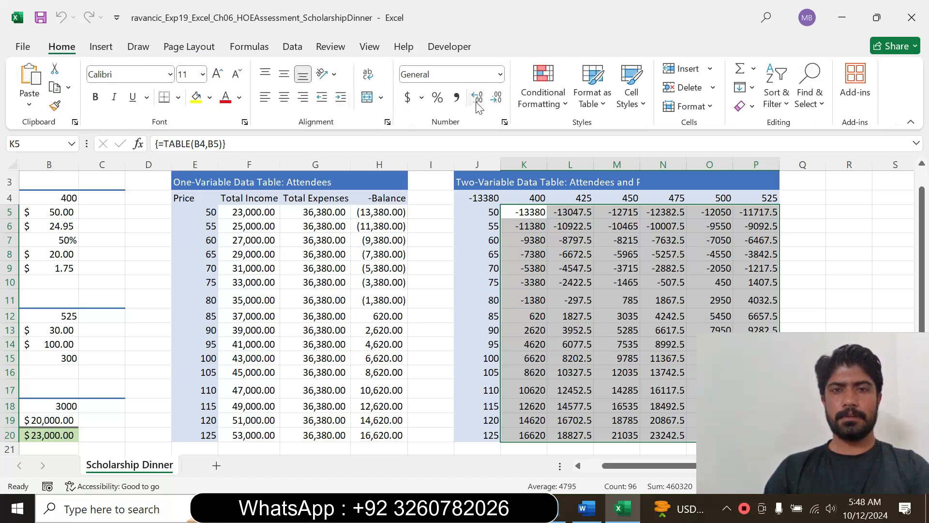
pyautogui.click(456, 102)
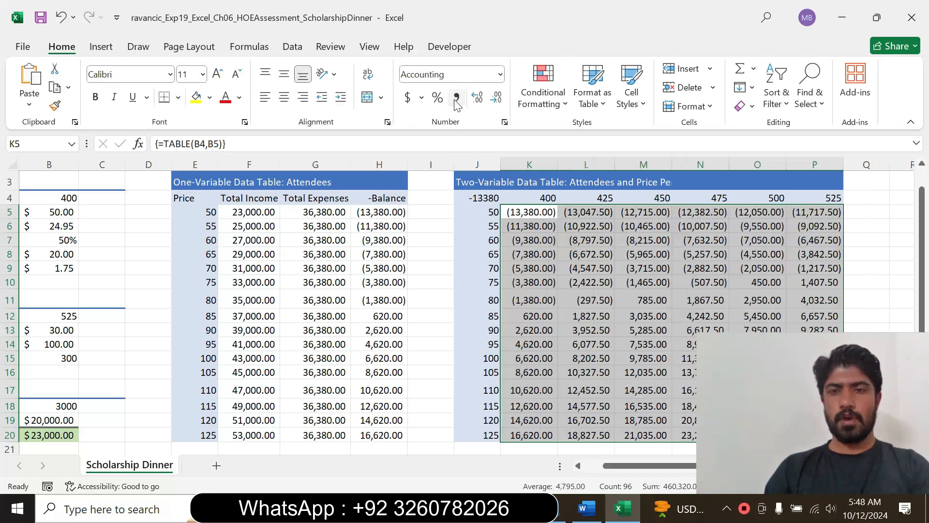
pyautogui.click(586, 330)
pyautogui.moveTo(921, 244); pyautogui.dragTo(896, 162)
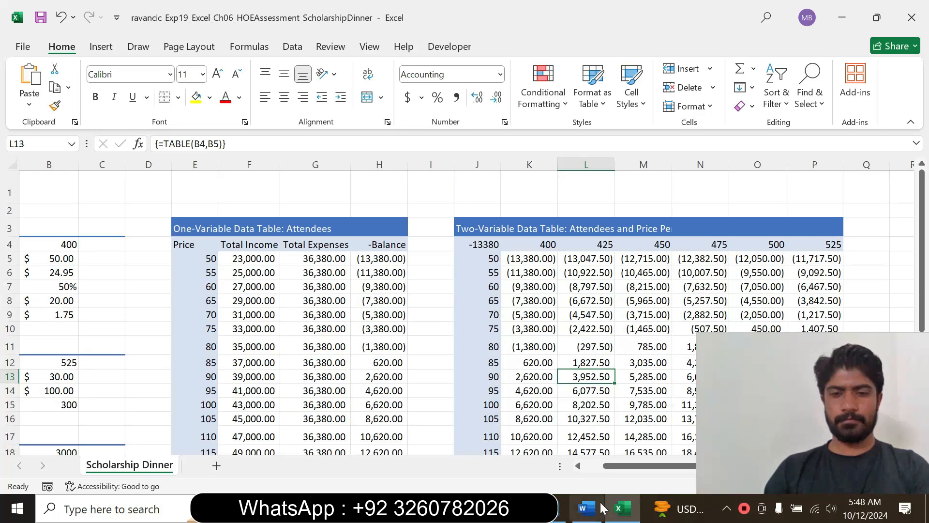
# - Switch to the Word instructions, set instruction 16 back to 9 pt and remove its highlight colour
pyautogui.click(587, 508)
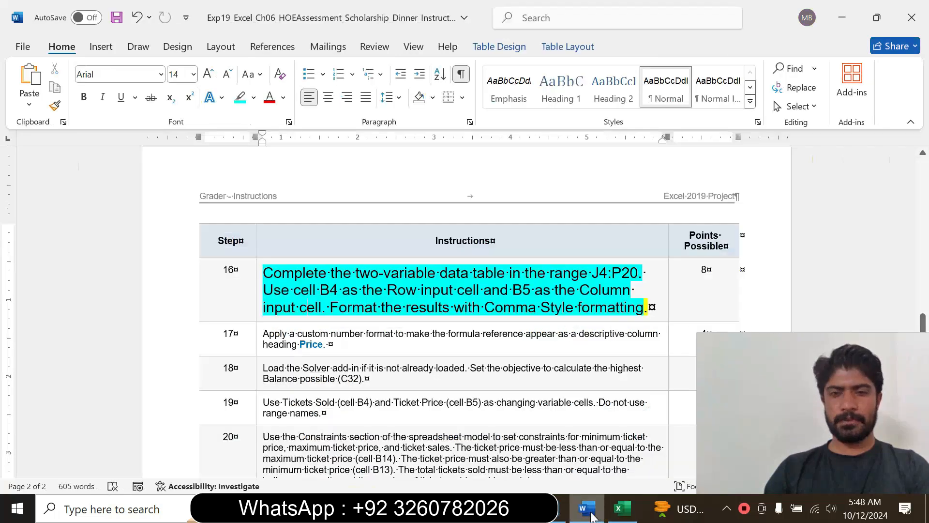
pyautogui.click(259, 307)
pyautogui.click(348, 259)
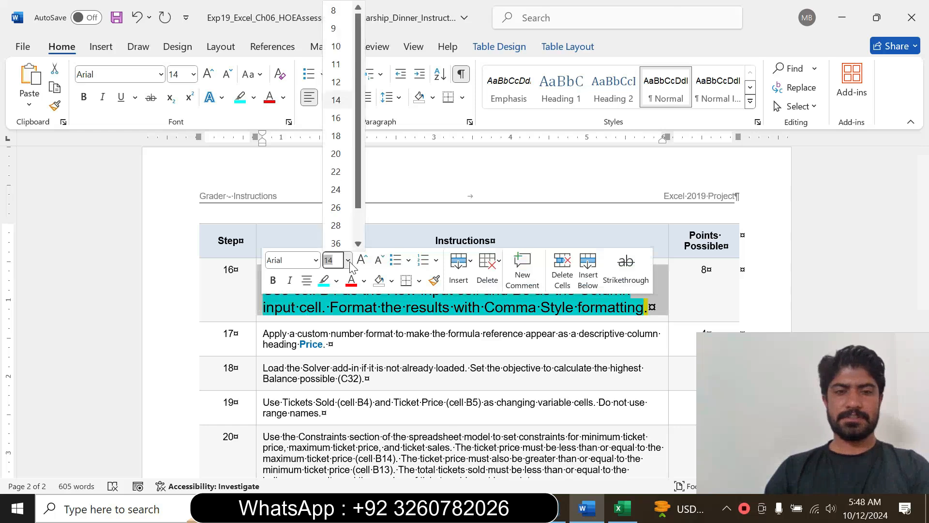
pyautogui.click(334, 28)
pyautogui.click(254, 97)
pyautogui.click(298, 211)
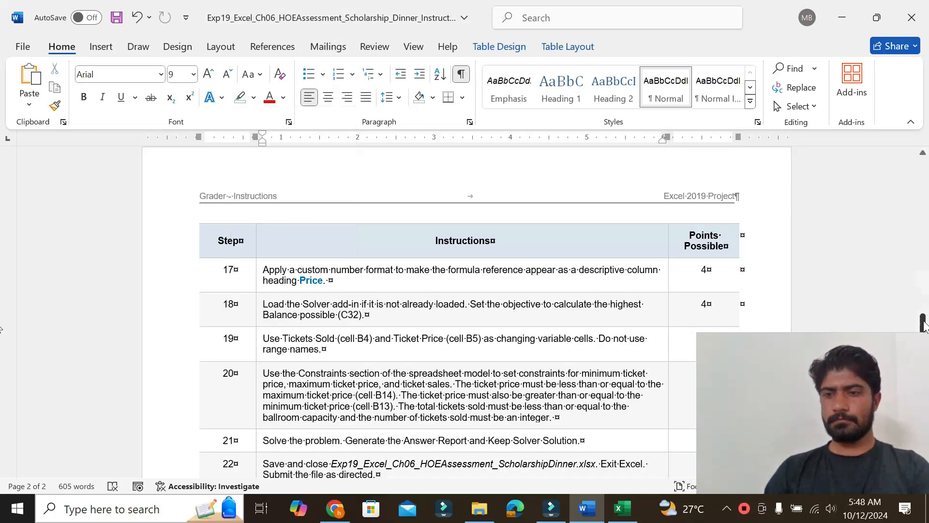